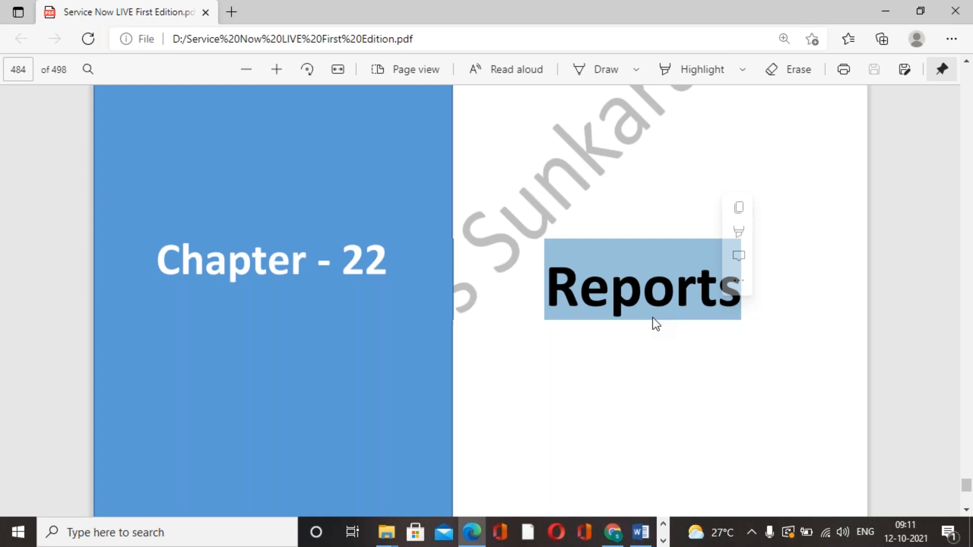
Read the Chapter 22 Reports title page and the "What is Report" section of the ServiceNow PDF
click(678, 311)
drag(553, 278, 728, 290)
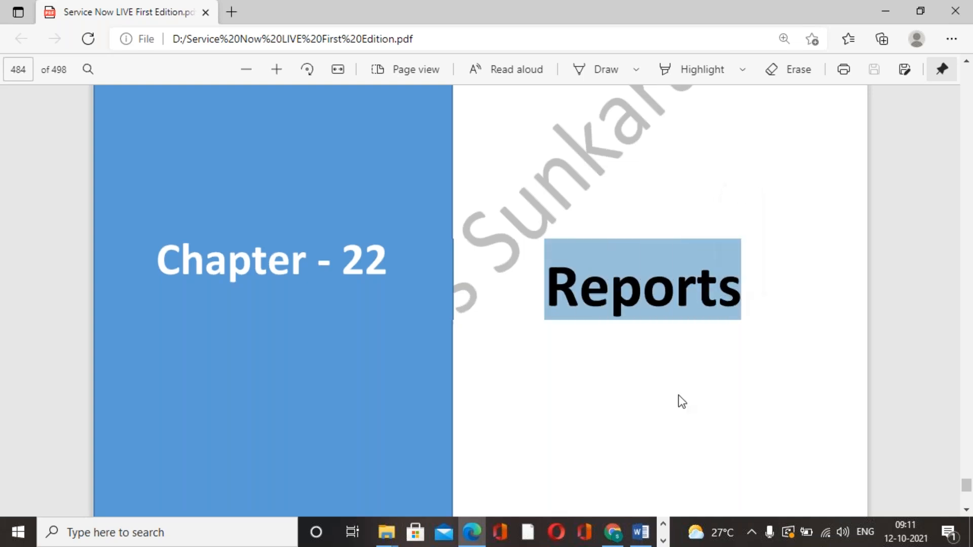
scroll(680, 401, down, 5)
scroll(680, 398, down, 3)
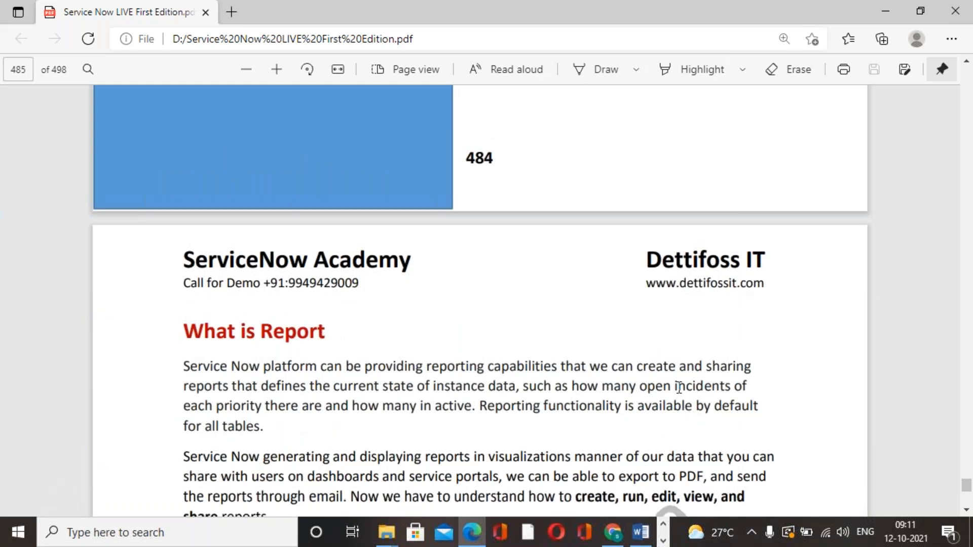
scroll(679, 393, down, 3)
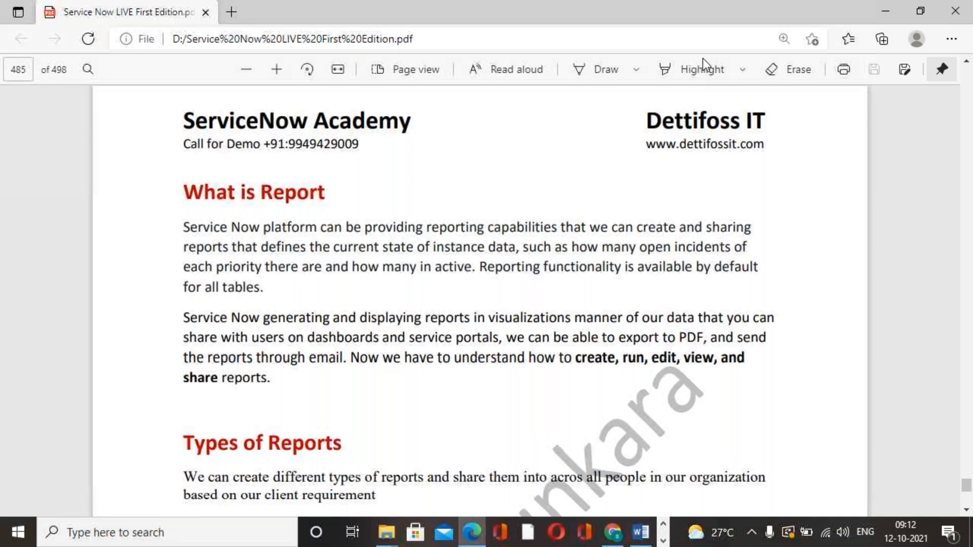
scroll(448, 316, down, 1)
scroll(423, 263, up, 2)
scroll(379, 305, down, 1)
scroll(446, 298, down, 1)
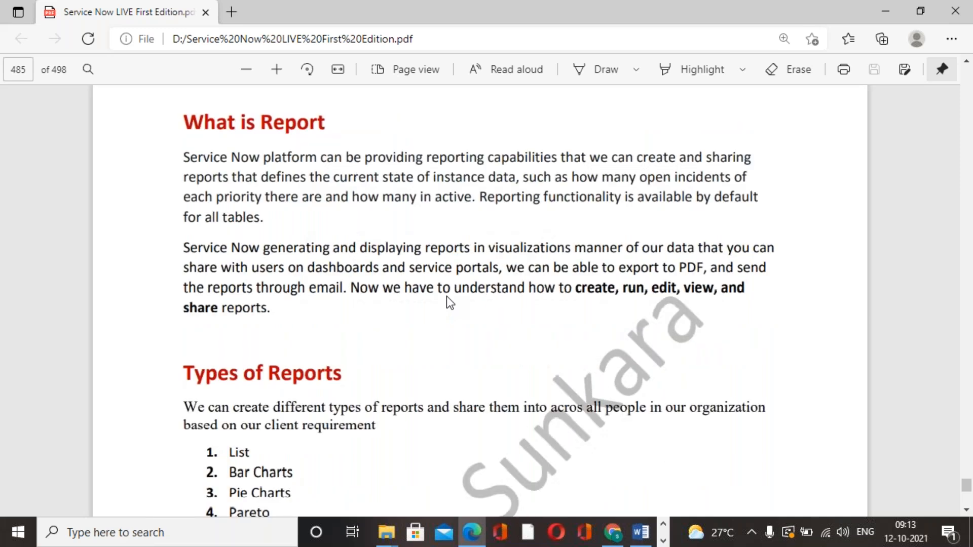
scroll(447, 299, up, 1)
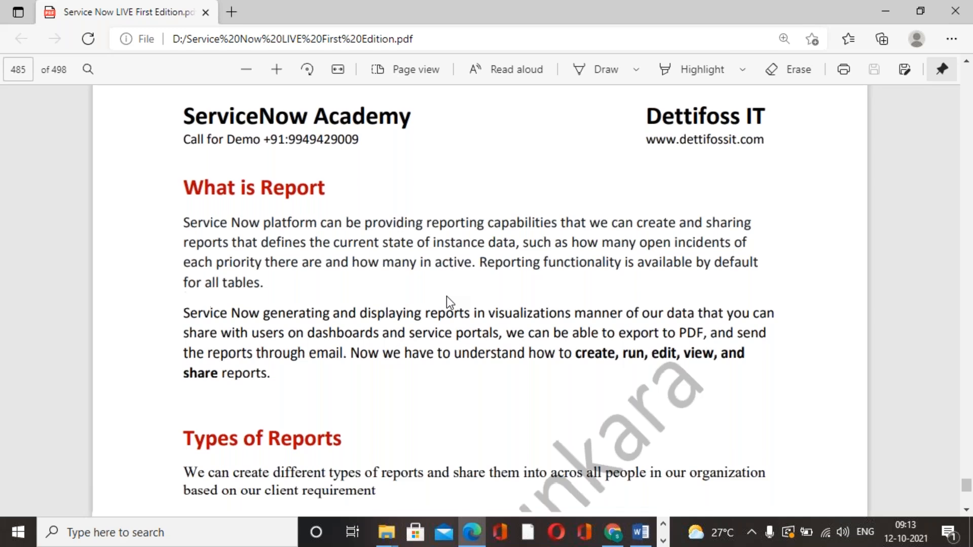
scroll(447, 297, down, 4)
scroll(447, 297, up, 2)
scroll(446, 297, up, 2)
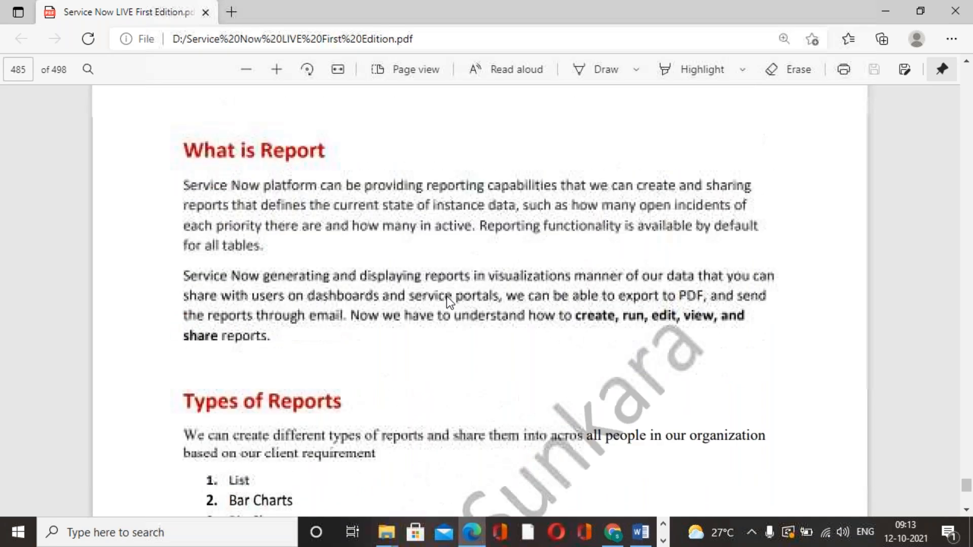
Examine the full Types of Reports list and the procedure for Exercise 1 on creating a new report
scroll(446, 297, down, 2)
scroll(446, 296, down, 2)
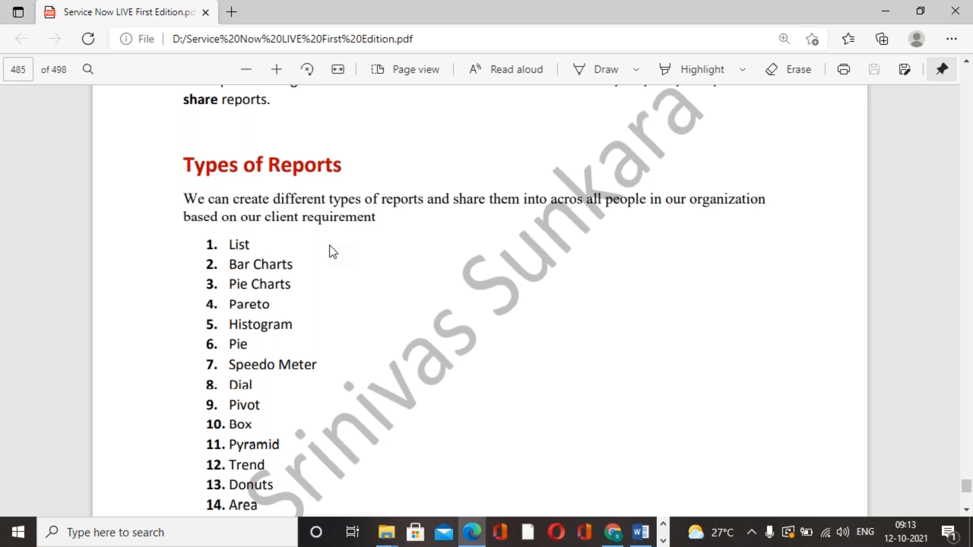
scroll(330, 245, down, 1)
drag(229, 175, 291, 372)
scroll(282, 305, down, 2)
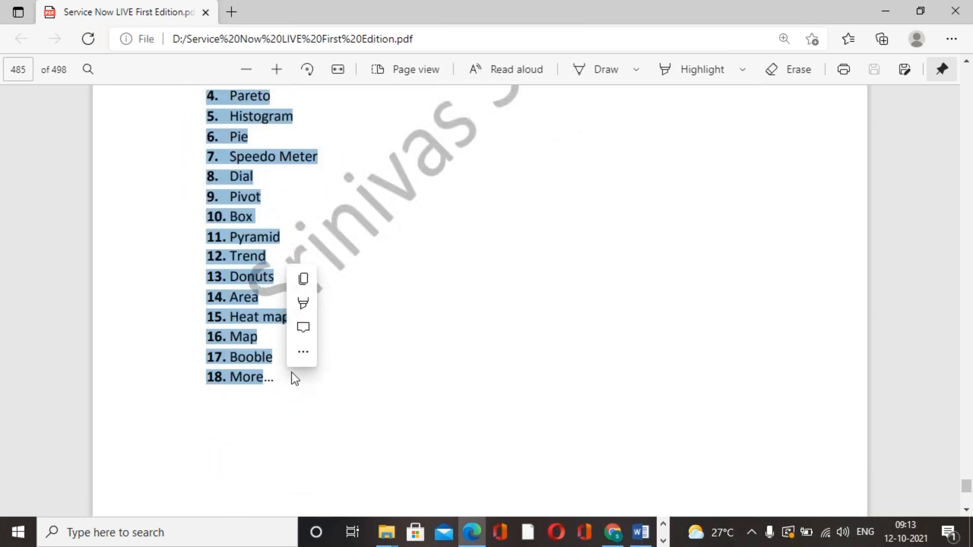
scroll(446, 315, up, 2)
click(374, 260)
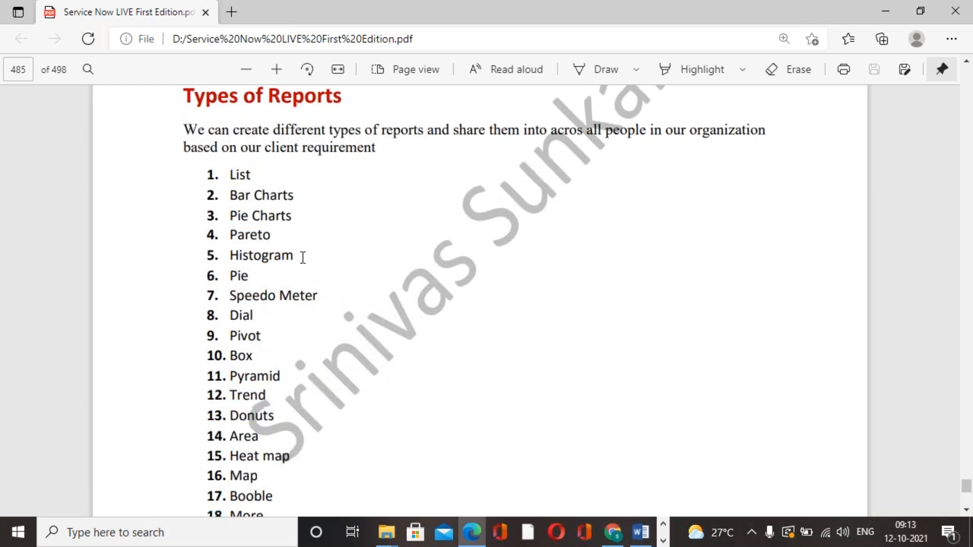
scroll(323, 334, down, 1)
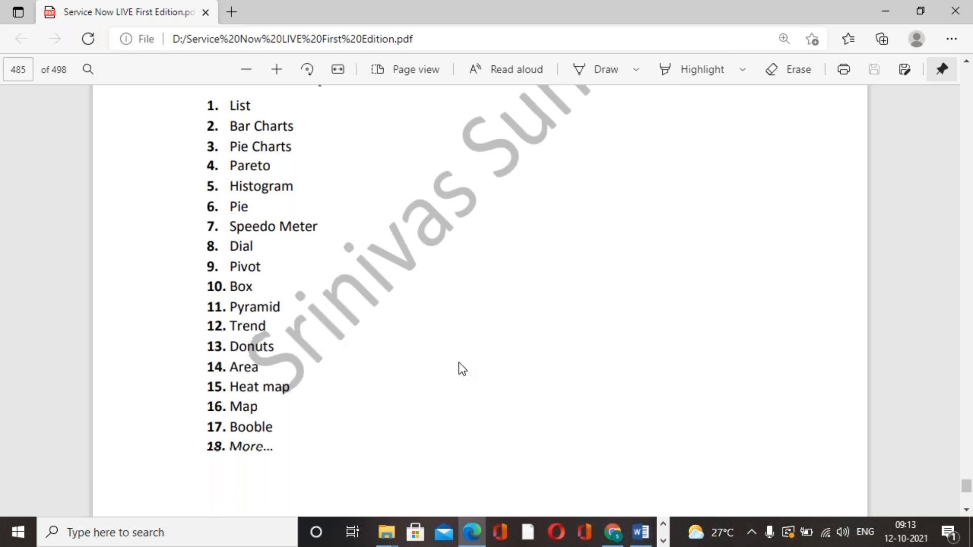
scroll(459, 363, down, 1)
scroll(459, 363, up, 2)
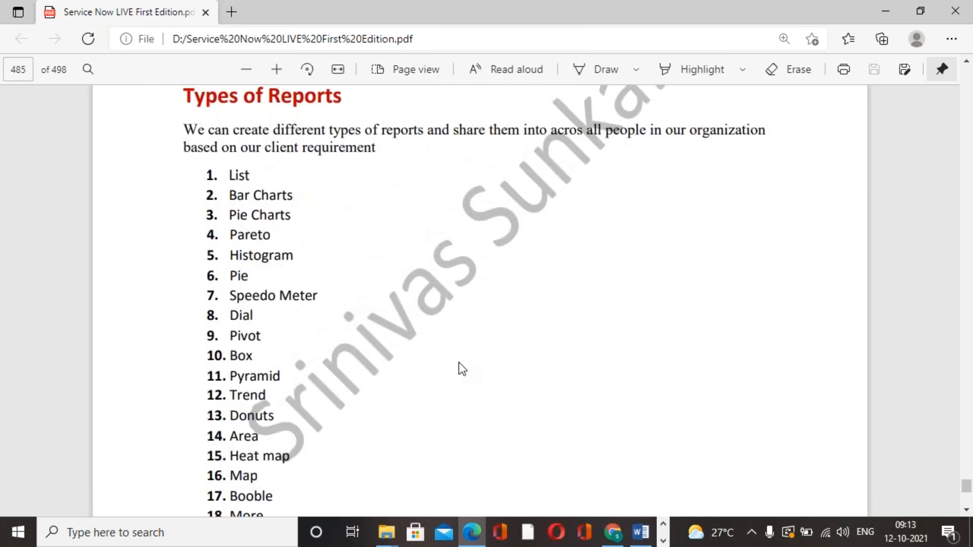
drag(229, 175, 290, 442)
scroll(306, 431, down, 1)
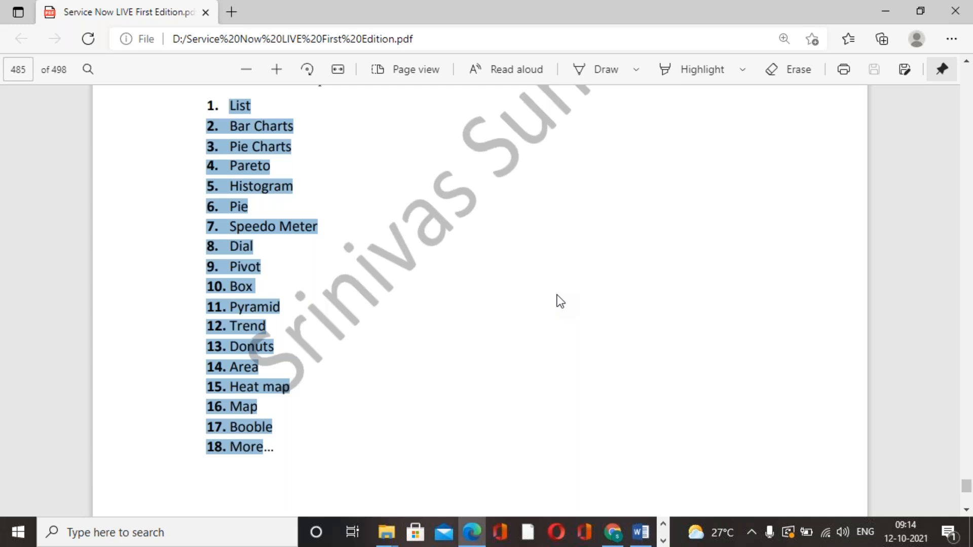
scroll(515, 321, down, 10)
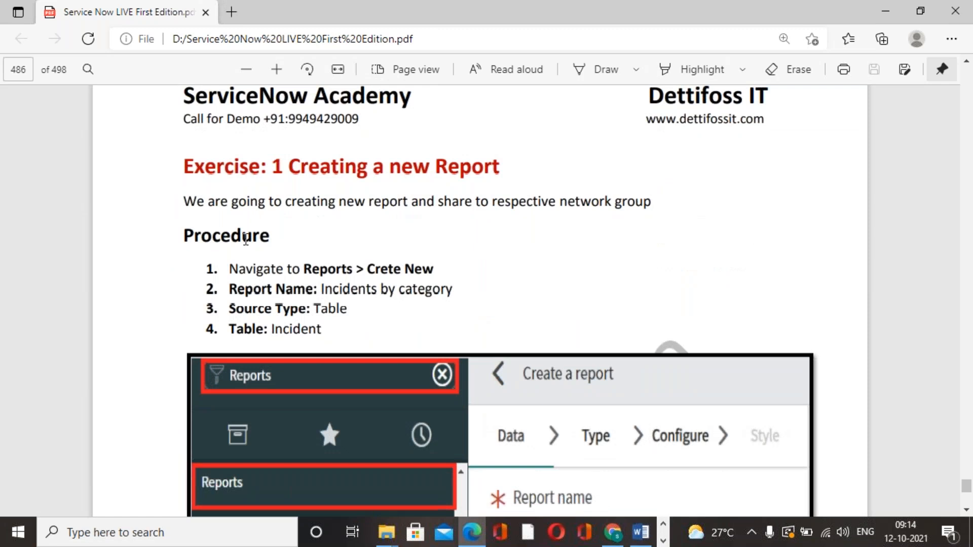
click(658, 25)
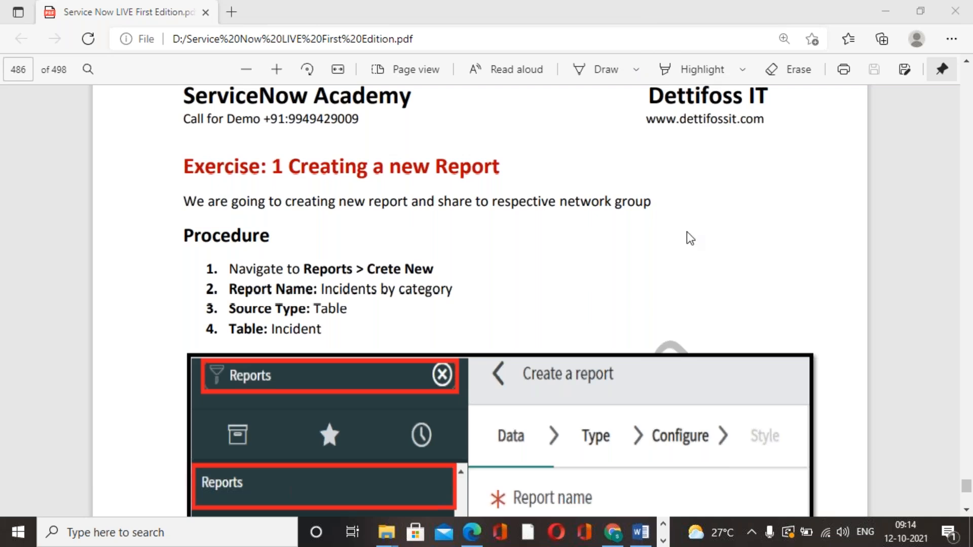
Switch to the ServiceNow instance in Chrome and filter the application navigator by "reports"
click(614, 532)
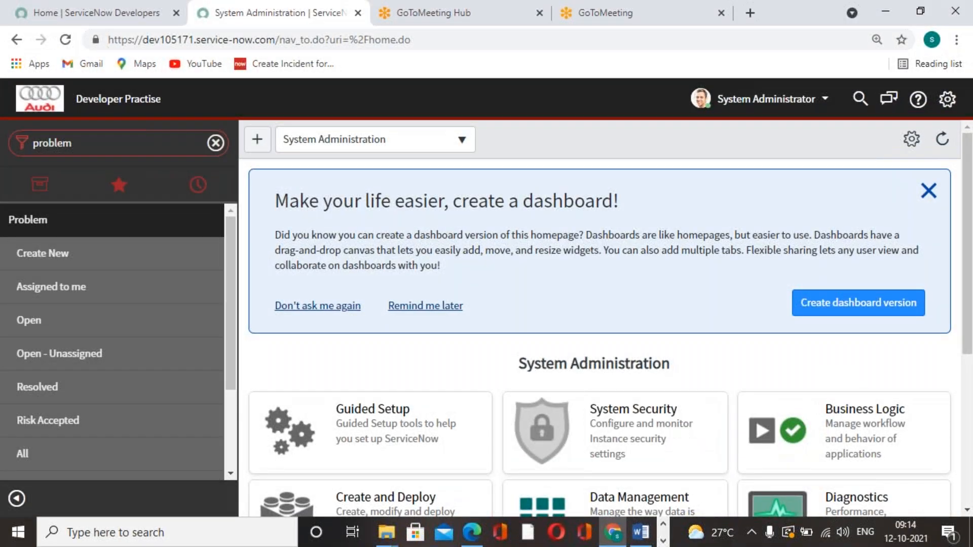
click(199, 135)
key(BackSpace)
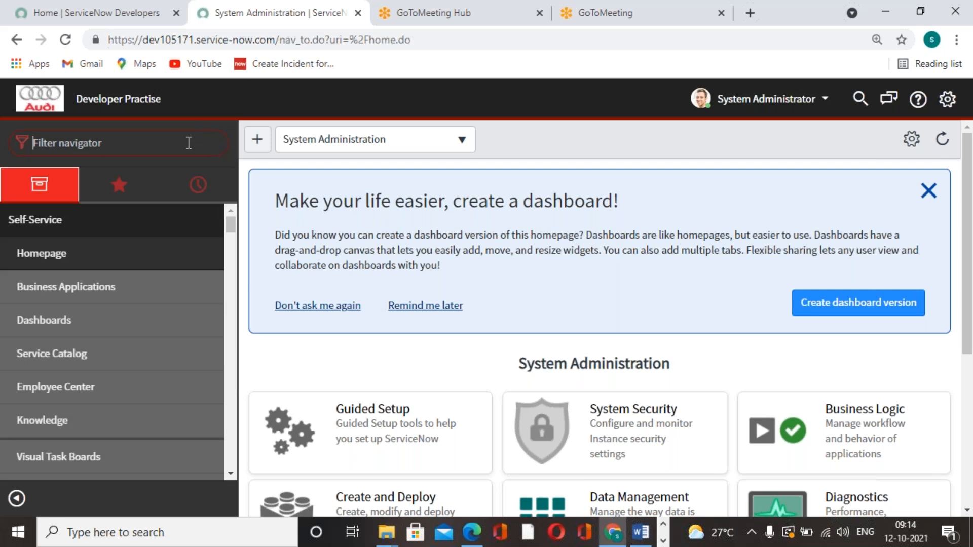
text(reports)
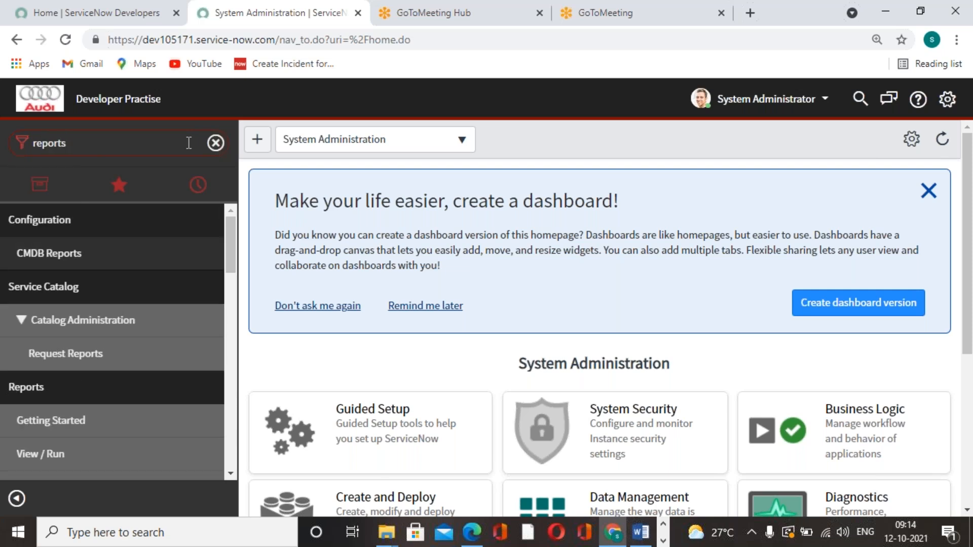
Open the View / Run list under Reports and look through the existing reports in My reports
scroll(139, 330, down, 3)
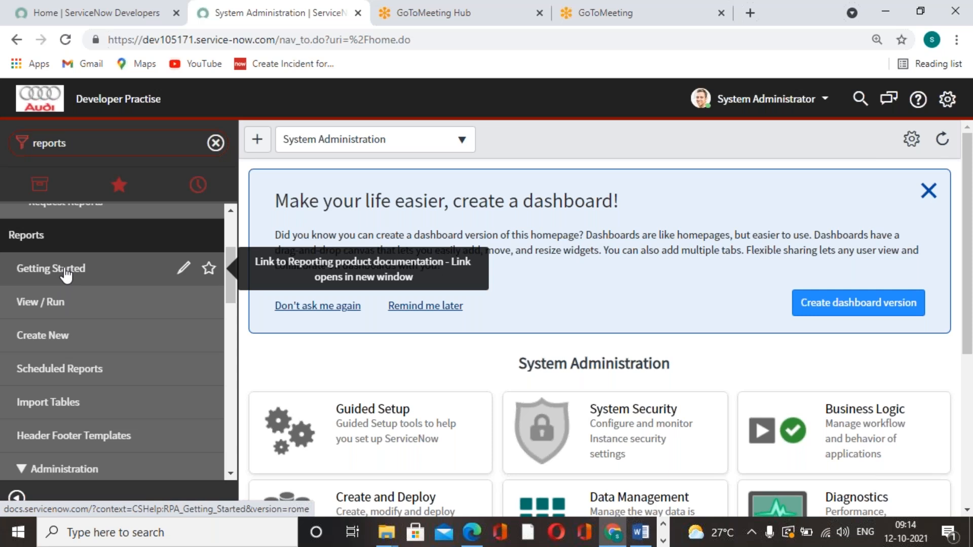
click(38, 305)
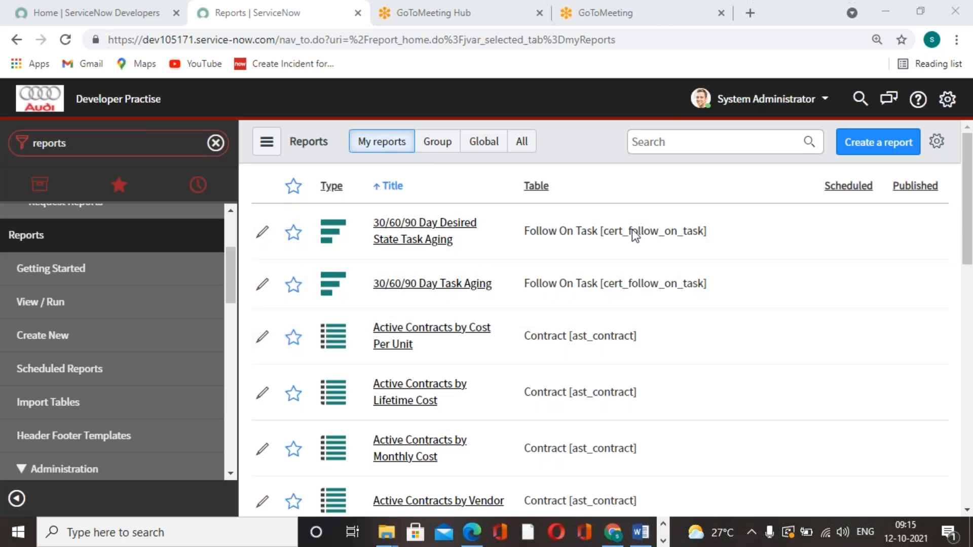
scroll(495, 321, down, 5)
scroll(495, 321, down, 4)
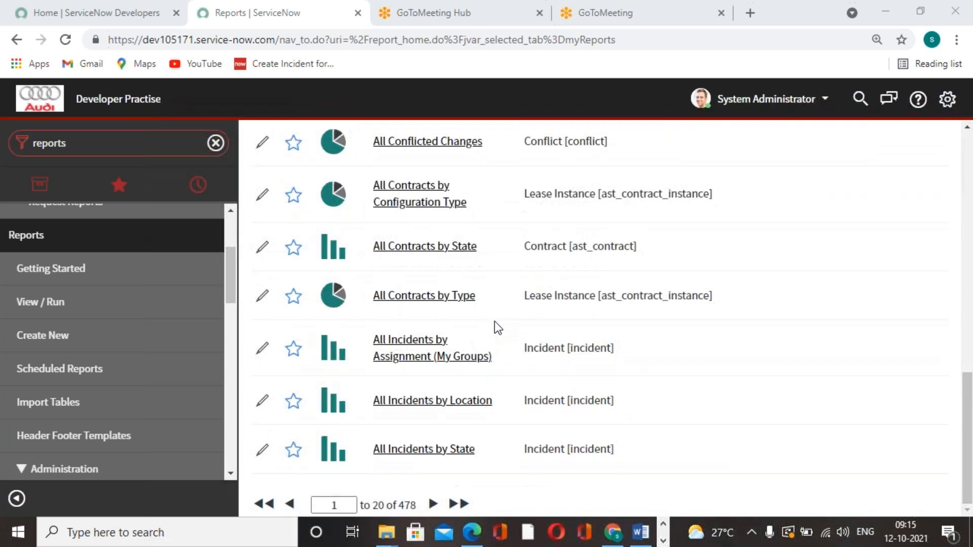
scroll(492, 324, up, 7)
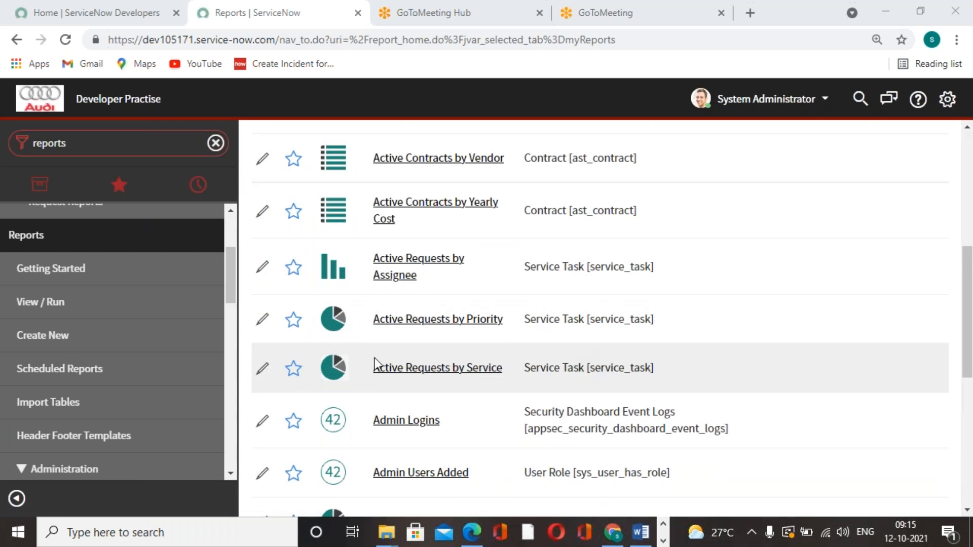
Start a new report from the Reports module and name it "Incidents By Category"
click(71, 343)
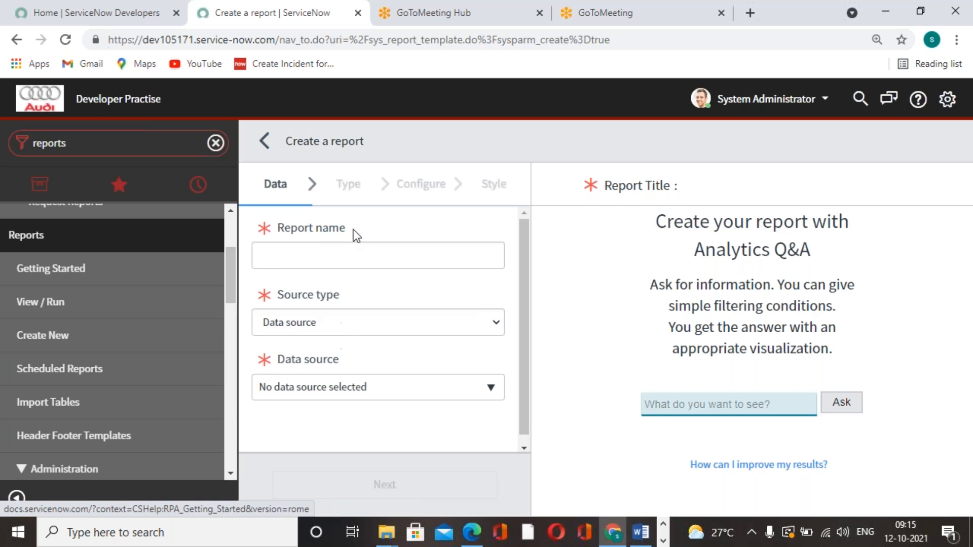
click(473, 260)
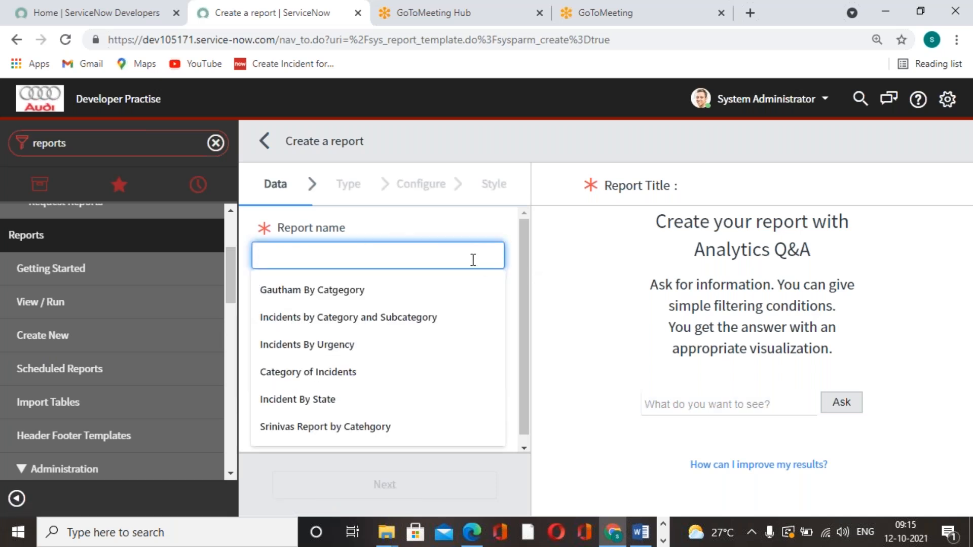
text(Incident)
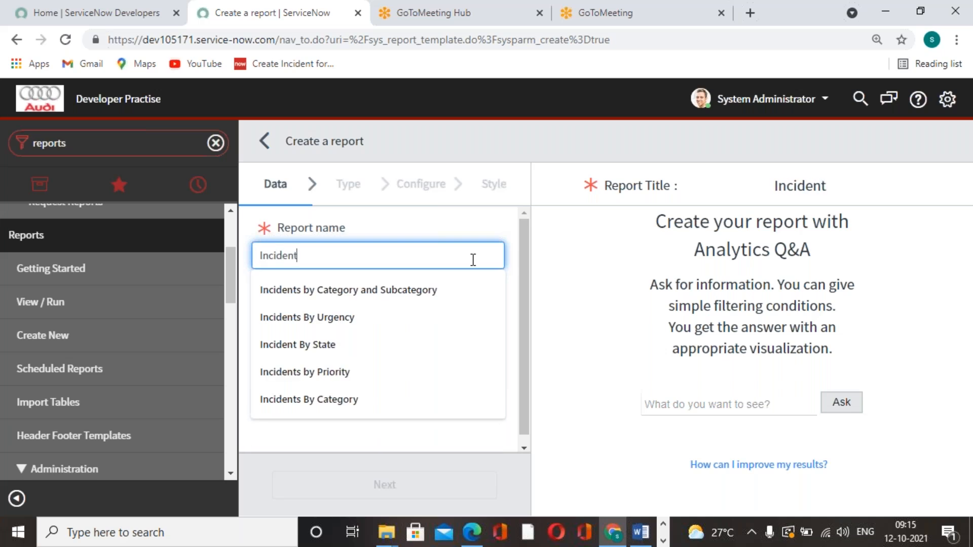
text(s By)
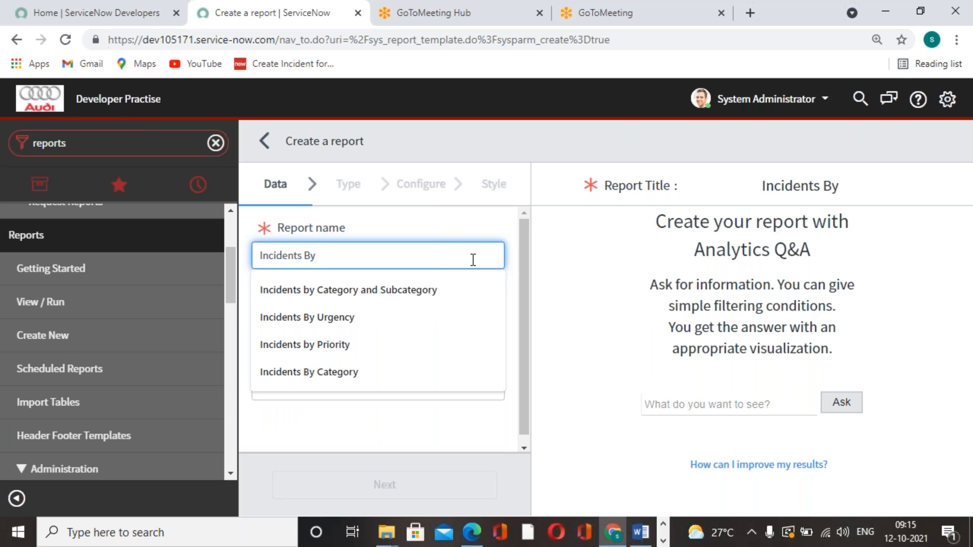
text(Category)
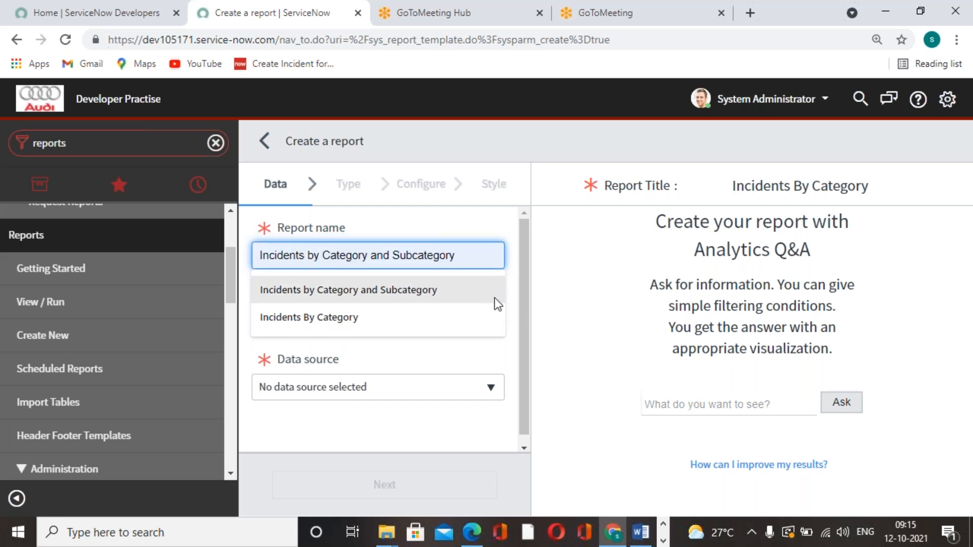
click(515, 317)
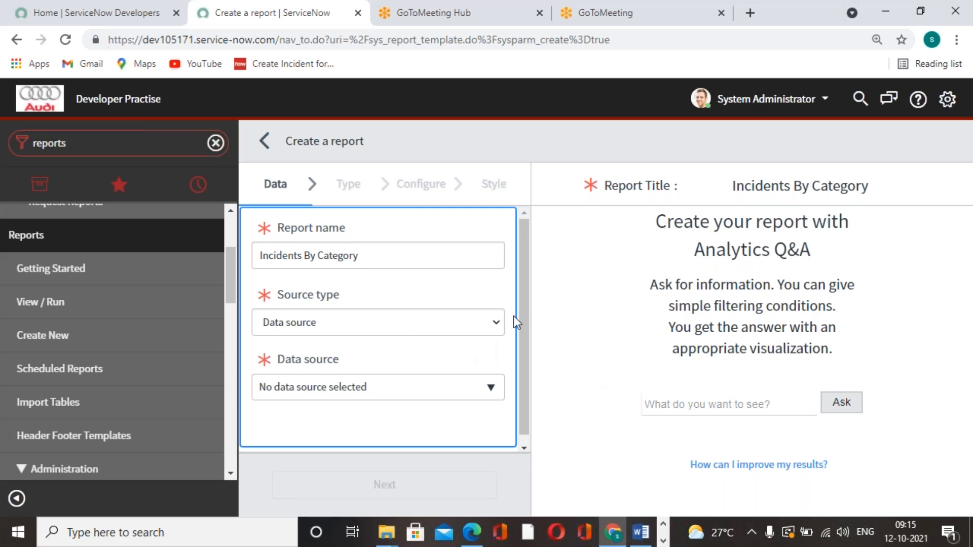
Try the Table source type, return to Data source and inspect the available data sources without selecting one
click(500, 324)
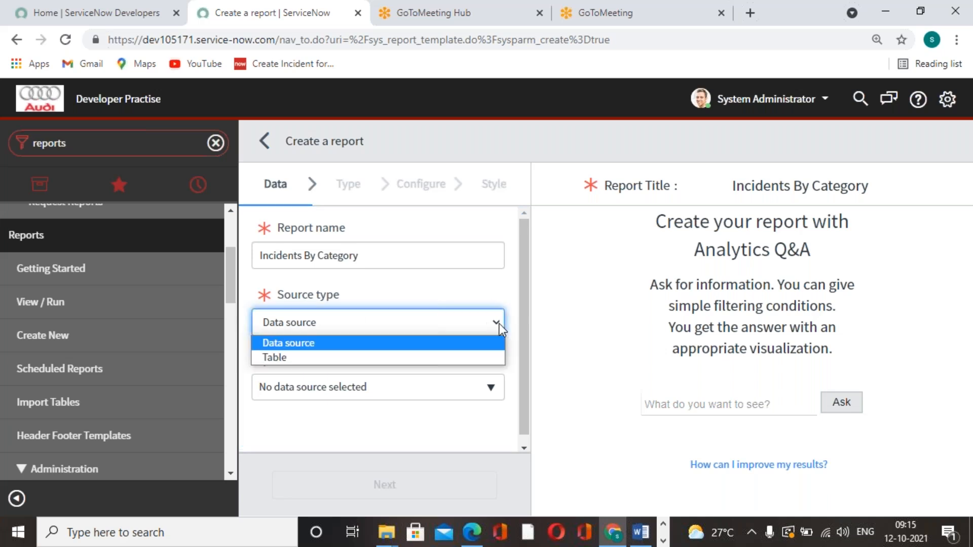
click(577, 346)
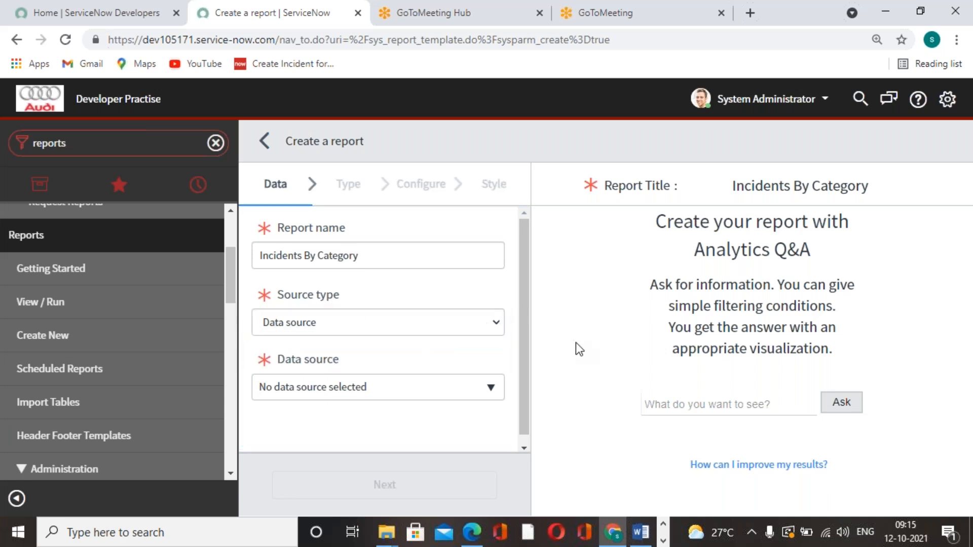
click(499, 326)
click(422, 358)
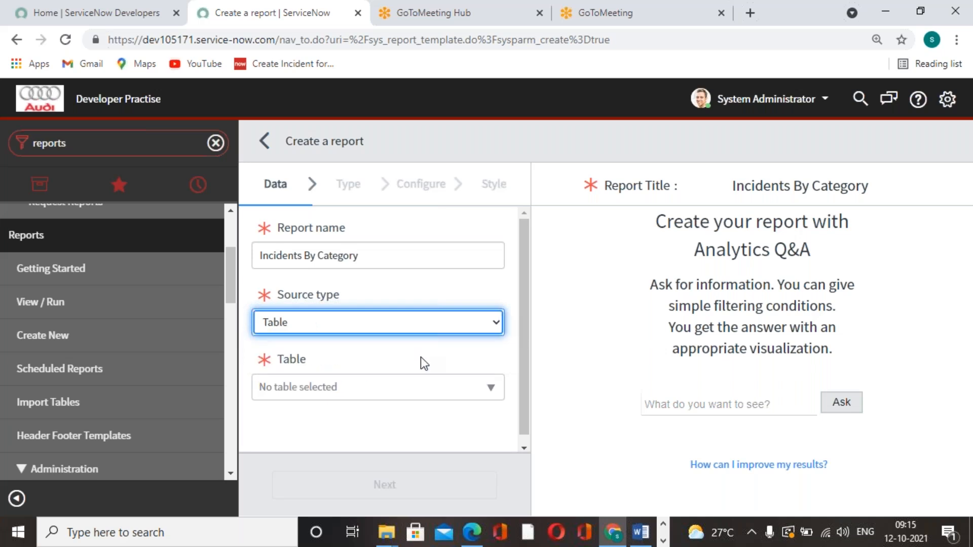
click(496, 325)
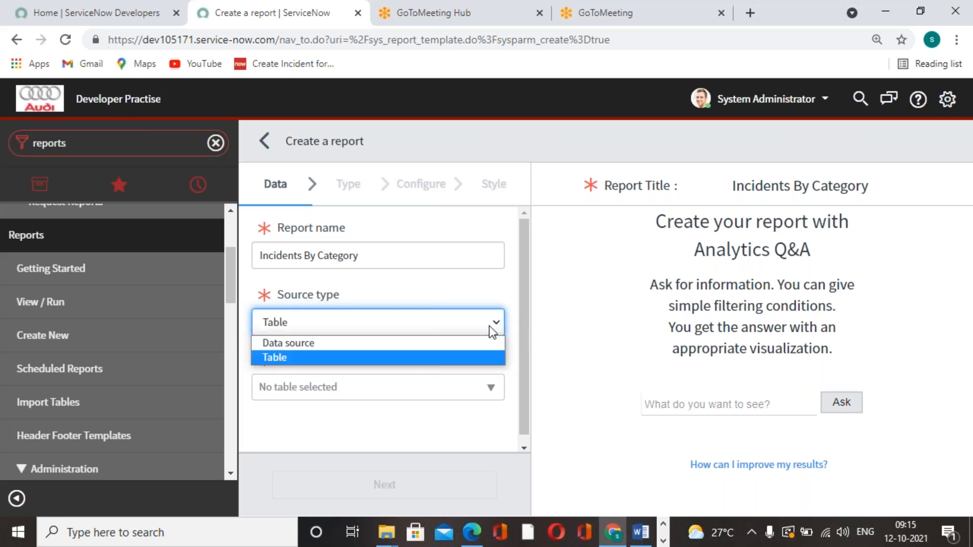
click(448, 344)
click(491, 387)
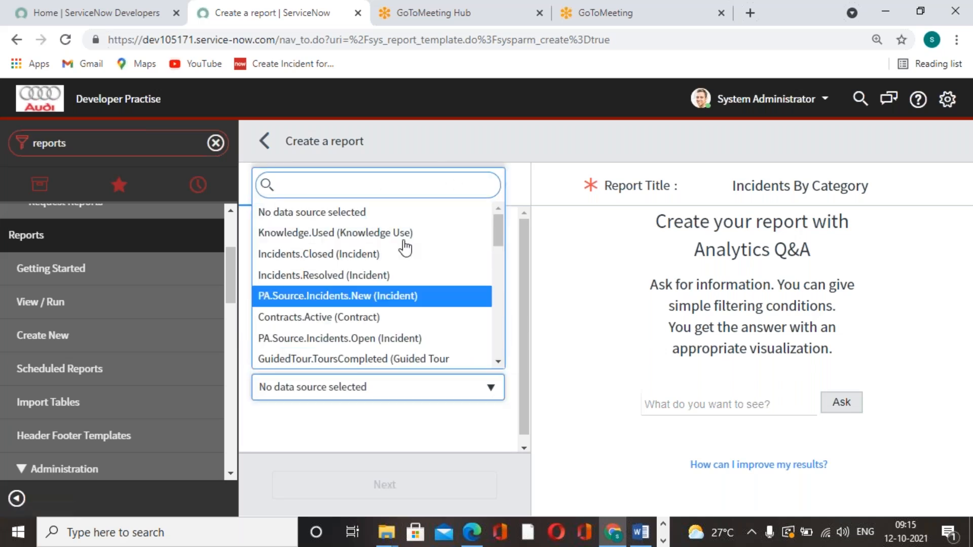
click(601, 315)
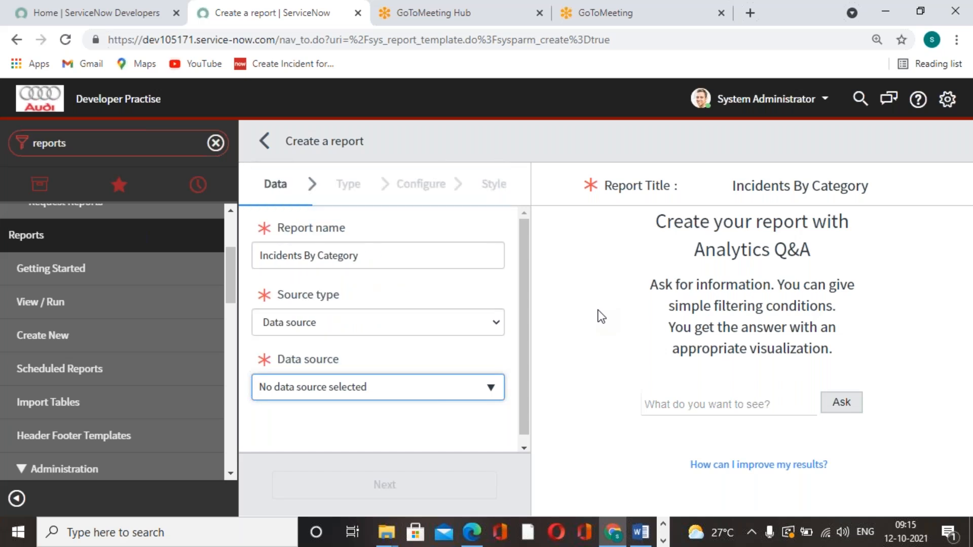
Set the new report's source type to Table
click(482, 327)
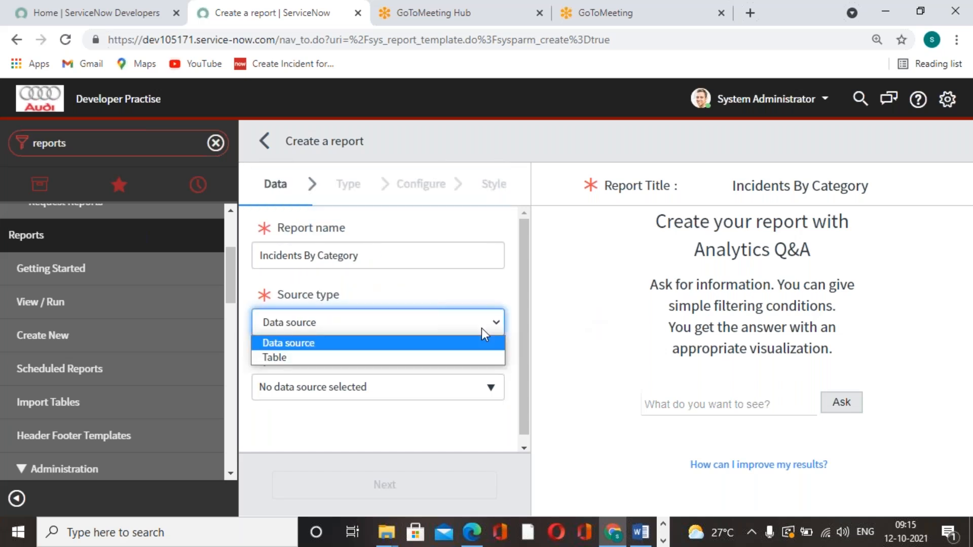
click(422, 360)
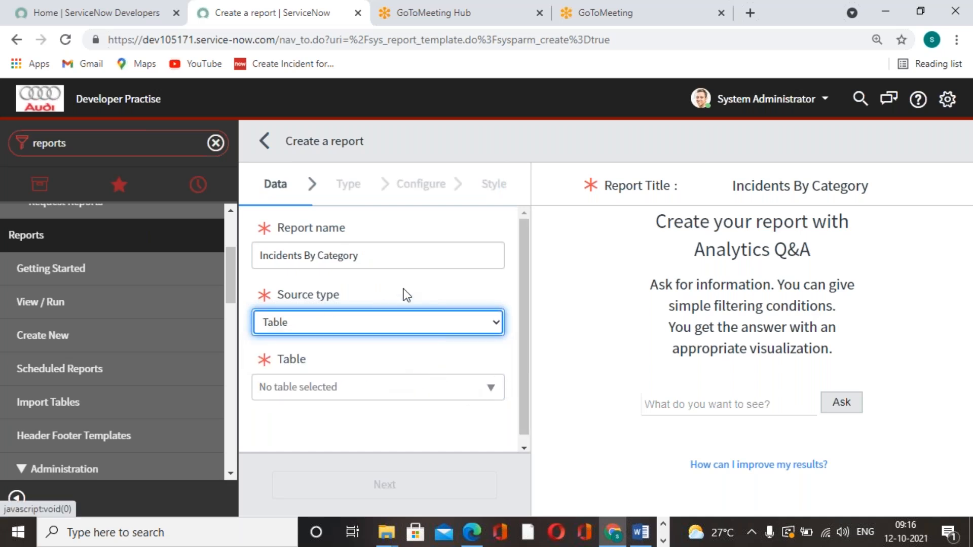
Choose the Incident [incident] table as the report's source and continue to the visualization type selection
click(500, 398)
text(incident)
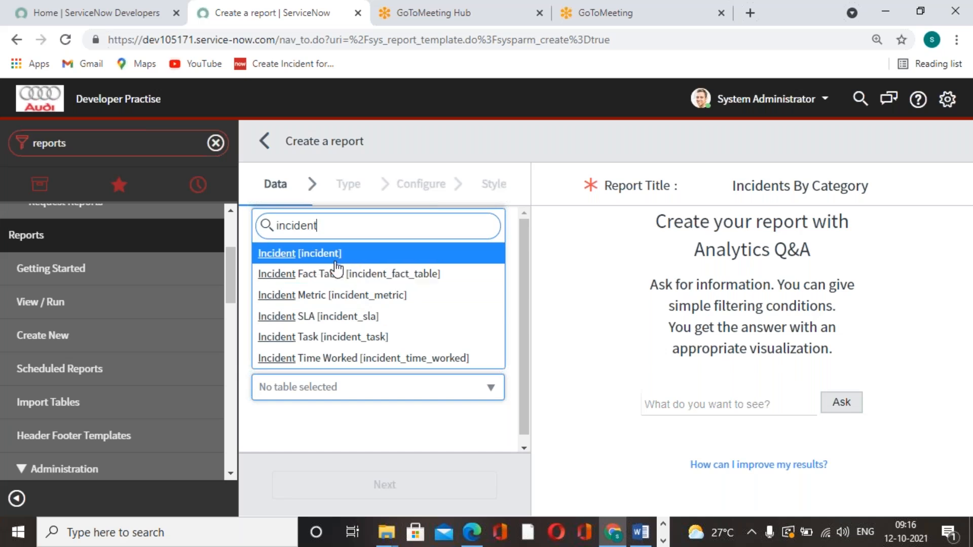
click(336, 260)
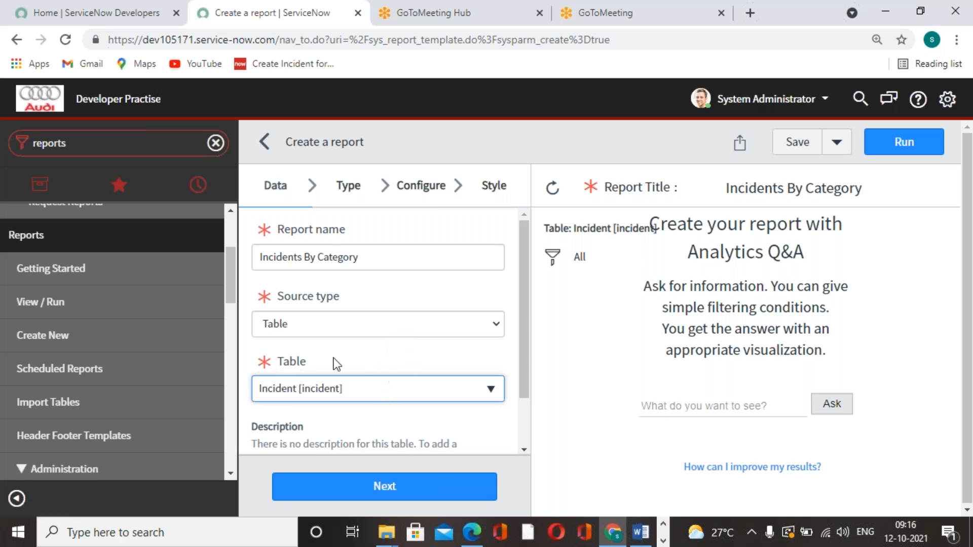
scroll(421, 367, down, 2)
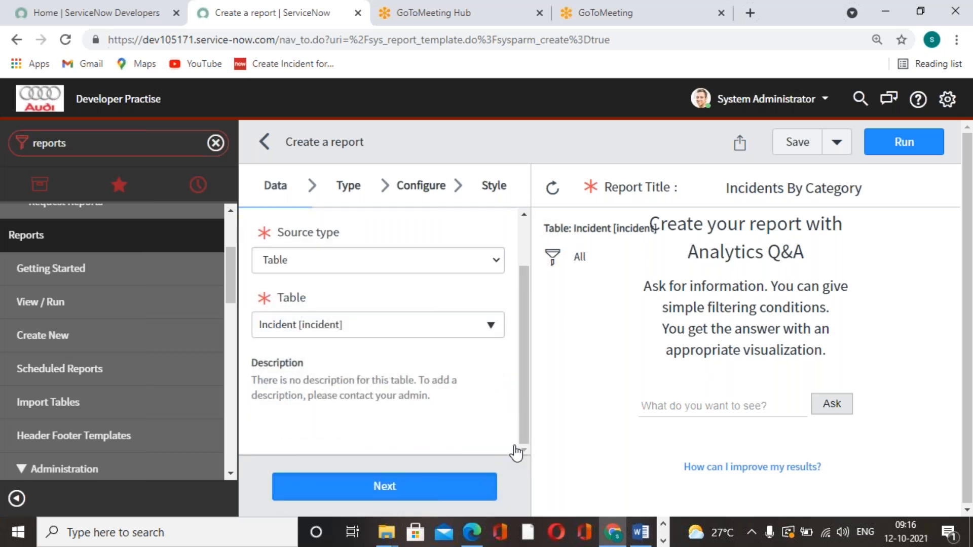
click(450, 485)
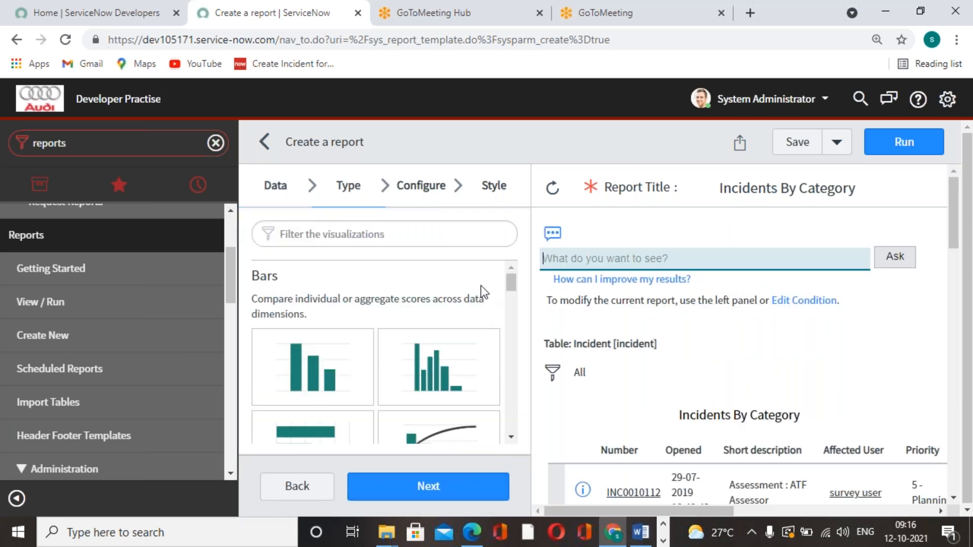
Look through the available visualizations, choose the Bar type and continue to the report's configuration
click(512, 284)
mouse_move(512, 283)
mouse_down()
mouse_move(512, 428)
mouse_move(512, 279)
mouse_up()
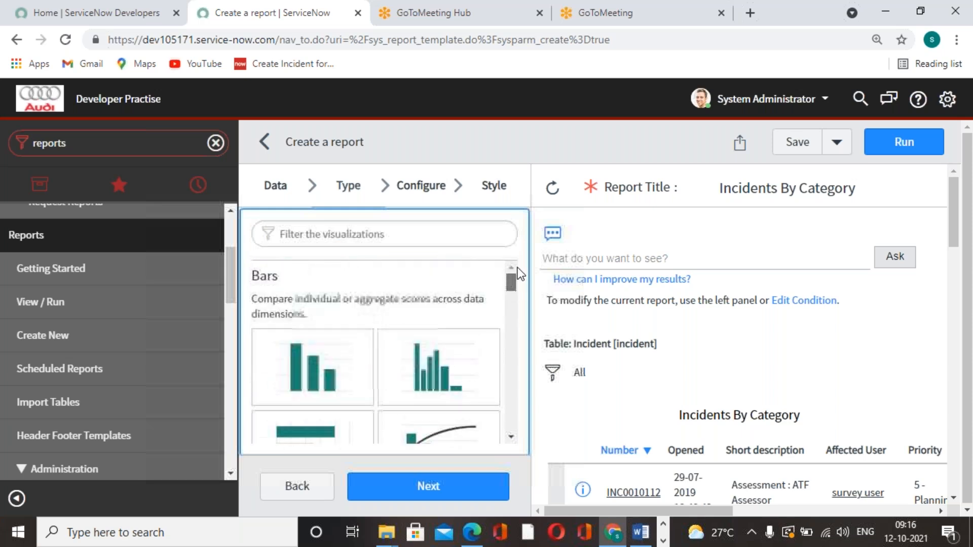
scroll(325, 329, down, 3)
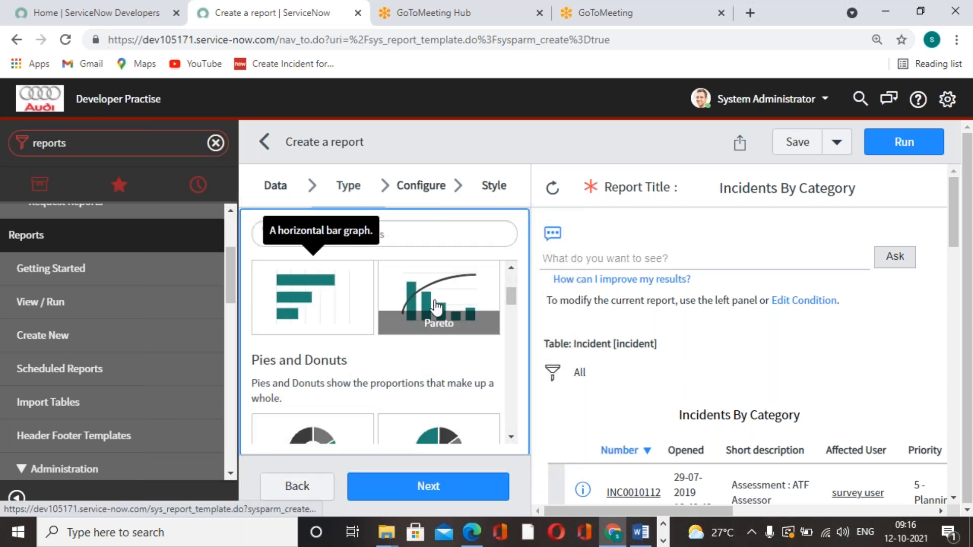
scroll(322, 408, down, 2)
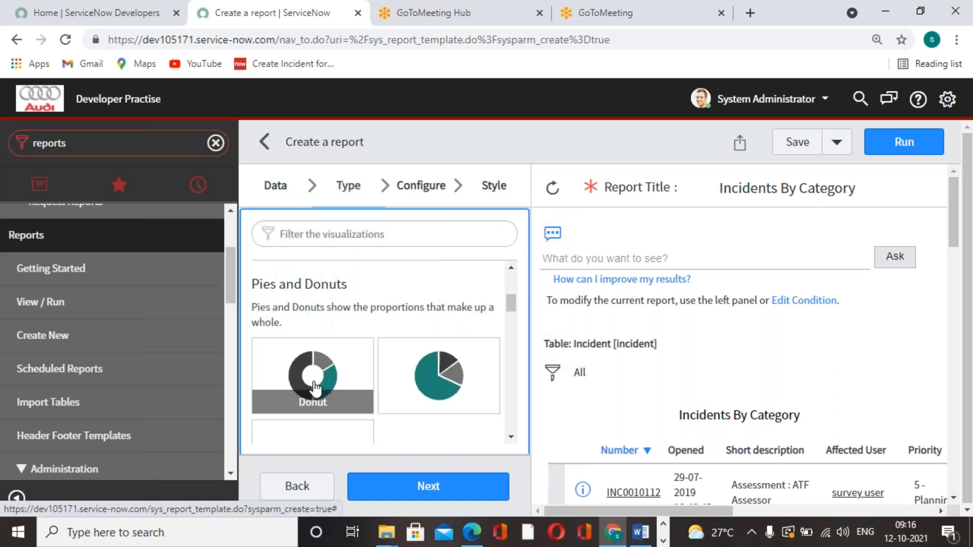
scroll(314, 388, up, 5)
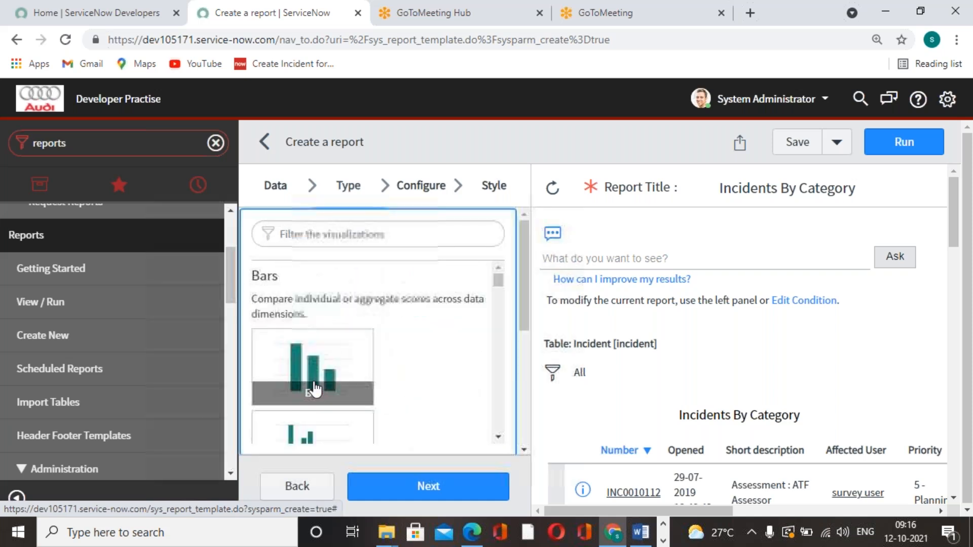
click(291, 363)
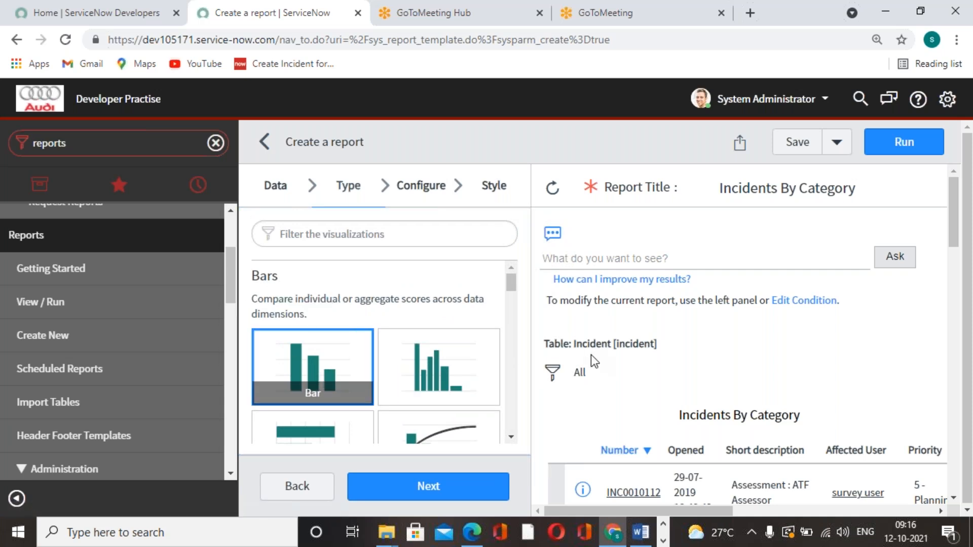
click(467, 495)
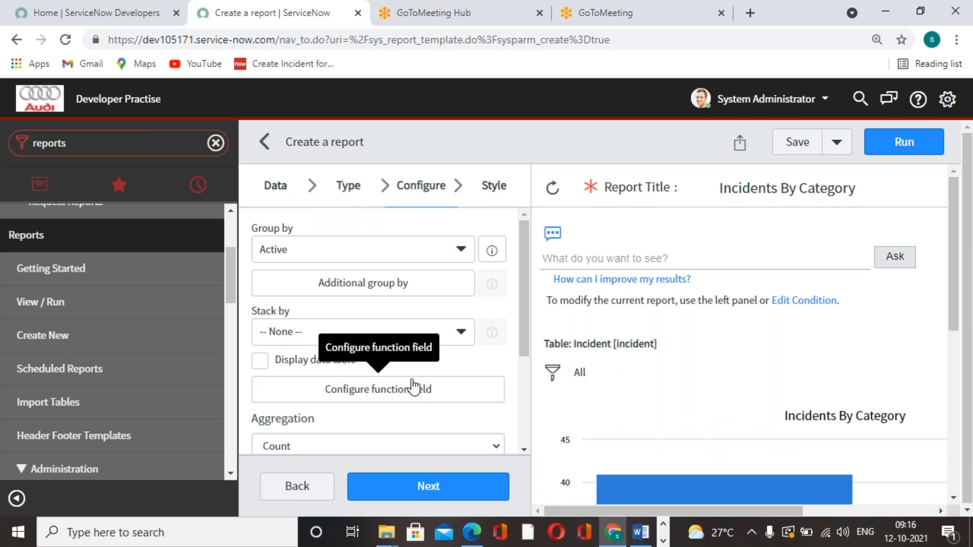
Group the bar report by Category
click(463, 252)
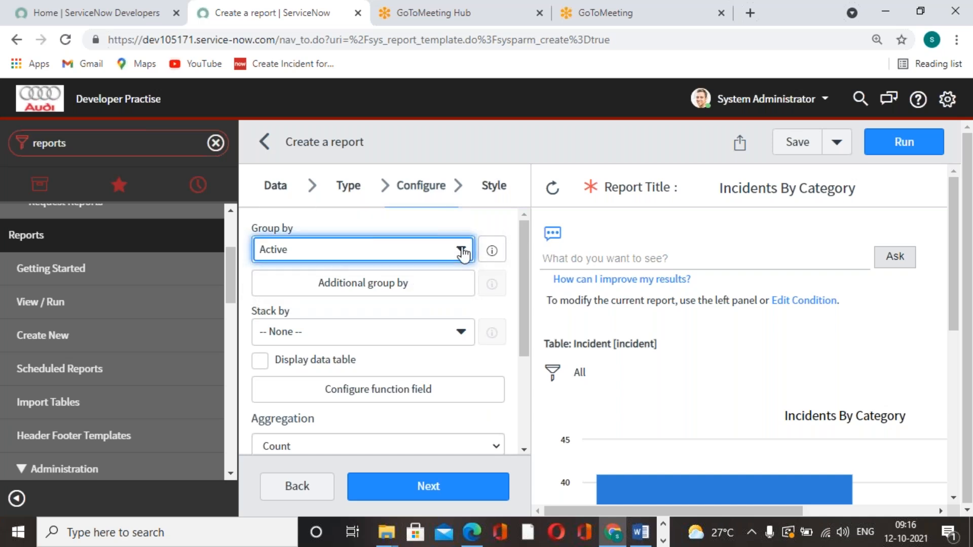
click(463, 252)
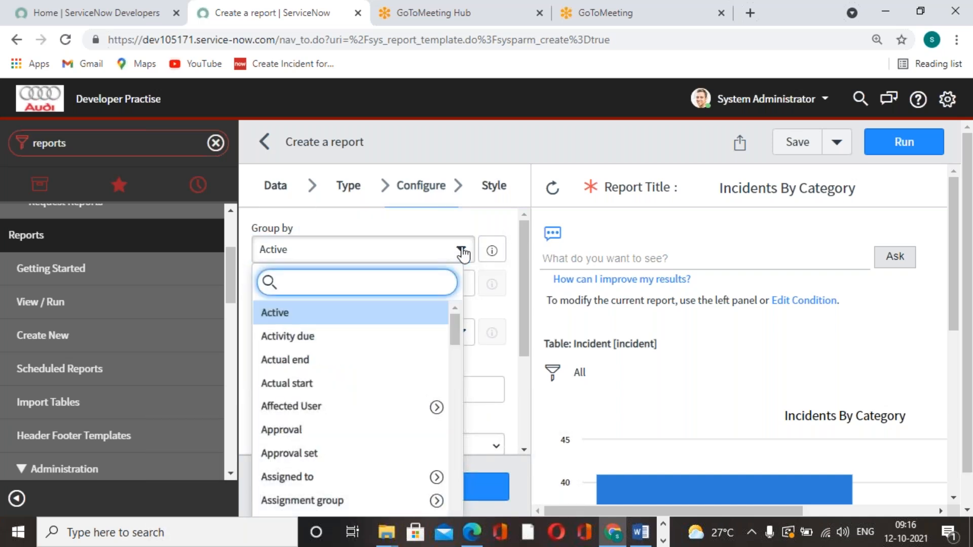
text(cate)
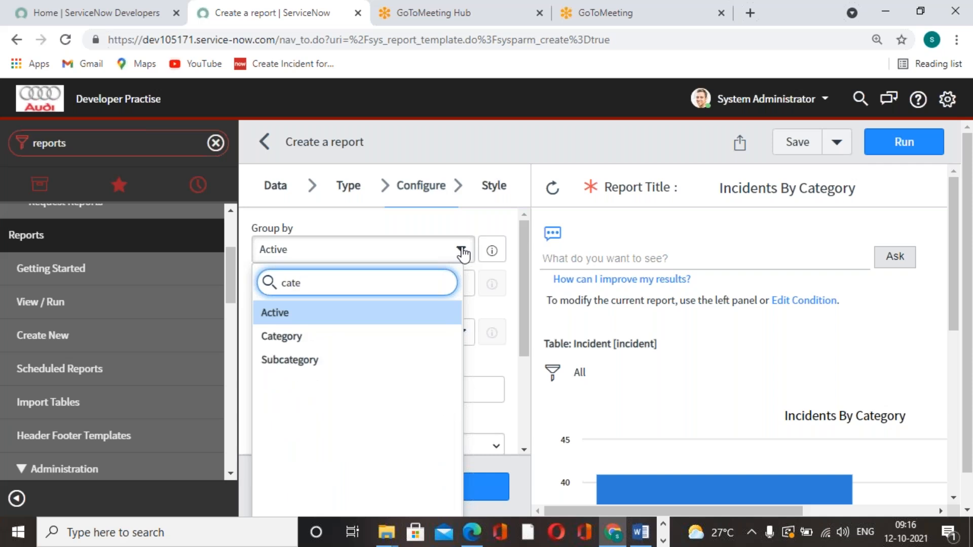
click(333, 339)
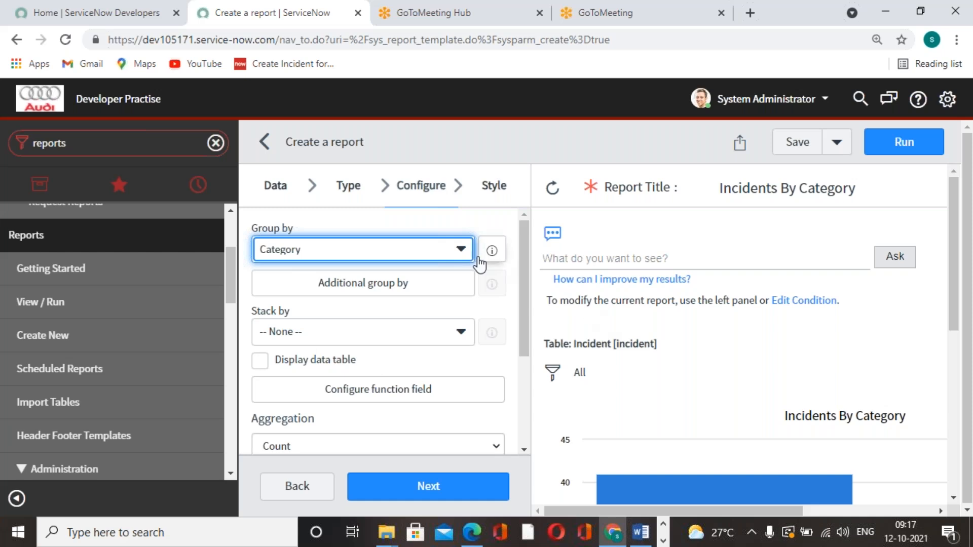
Add Priority as an additional group-by field and confirm the selection
click(375, 288)
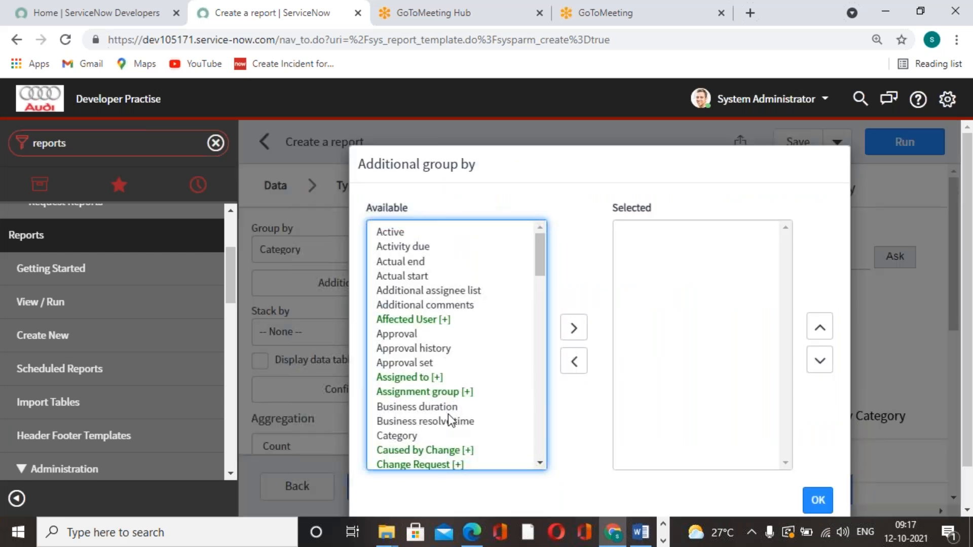
scroll(426, 401, down, 3)
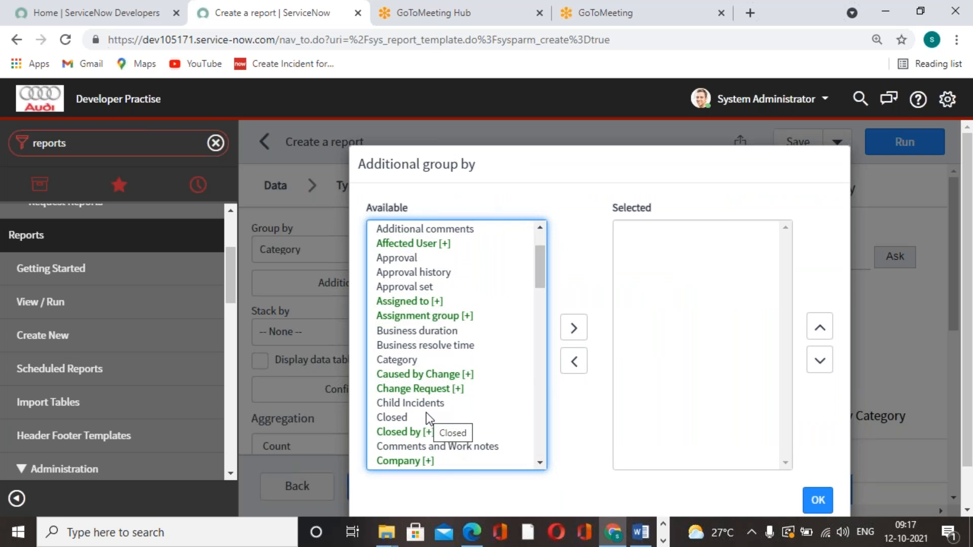
scroll(421, 394, down, 3)
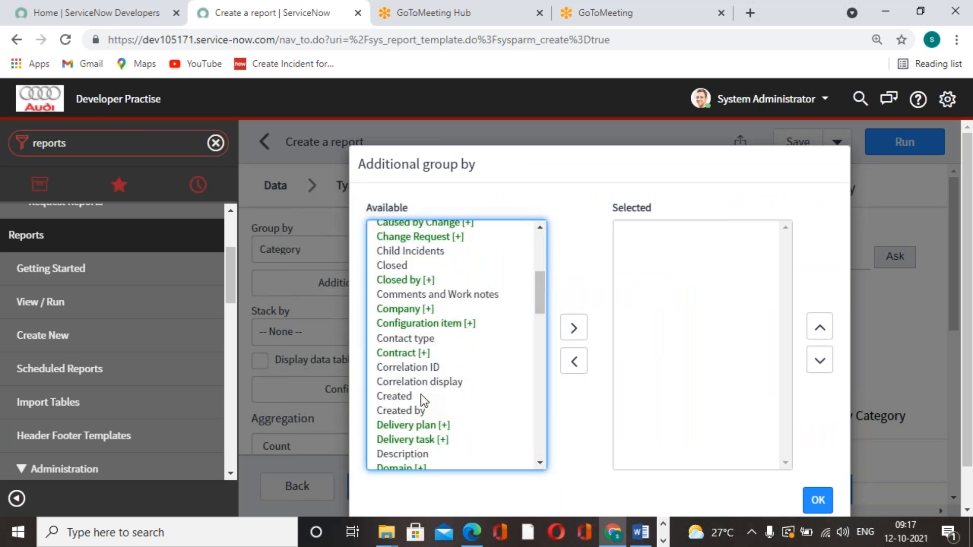
text(pr)
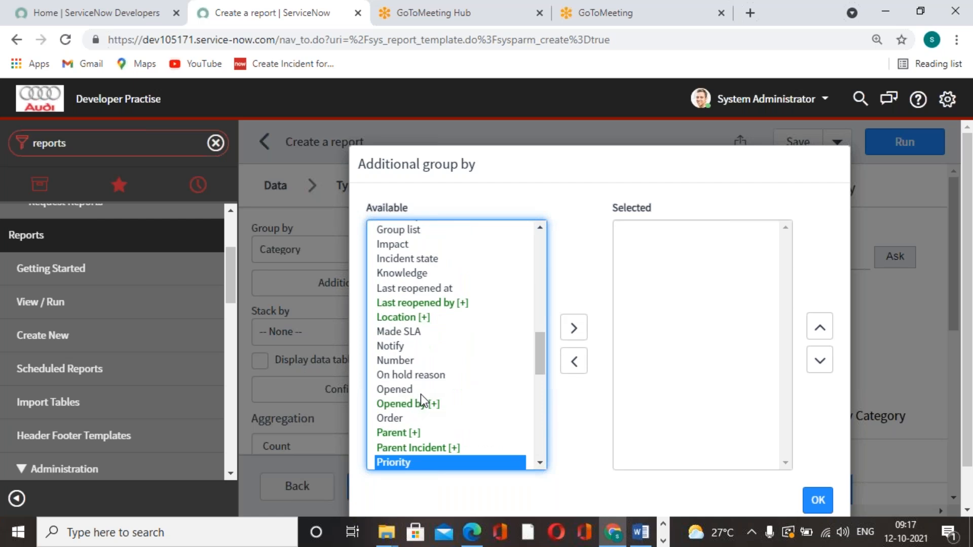
click(575, 328)
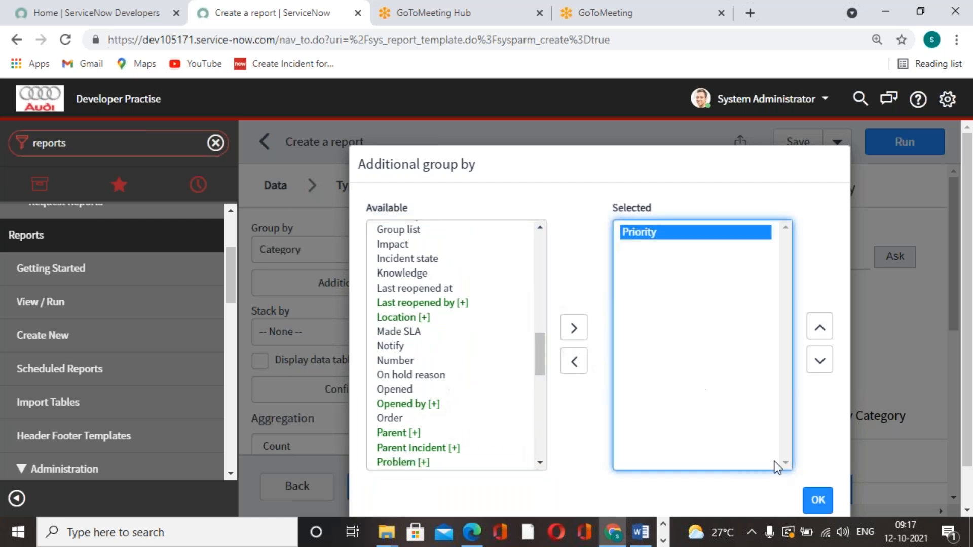
click(815, 500)
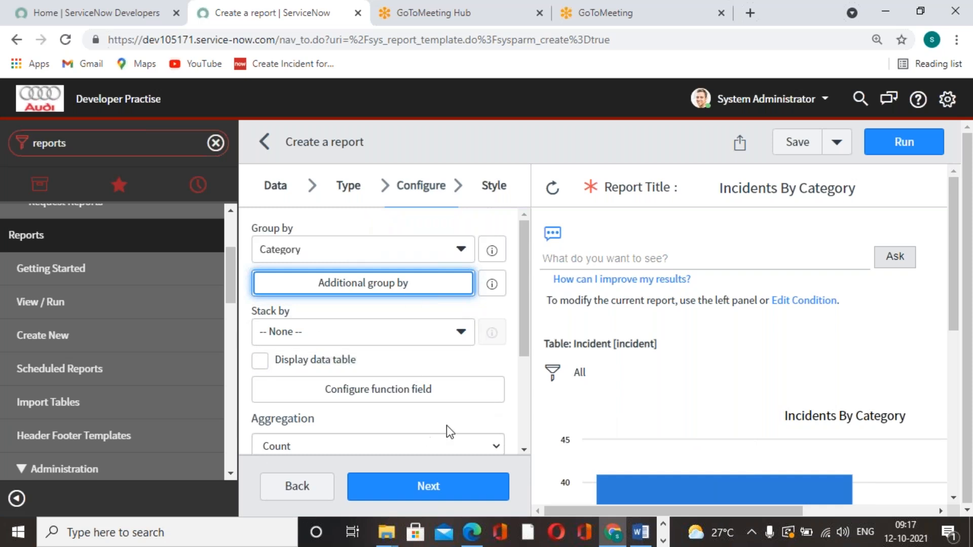
Review the remaining configuration options and continue to the report's Style settings
scroll(446, 424, down, 3)
scroll(404, 381, up, 3)
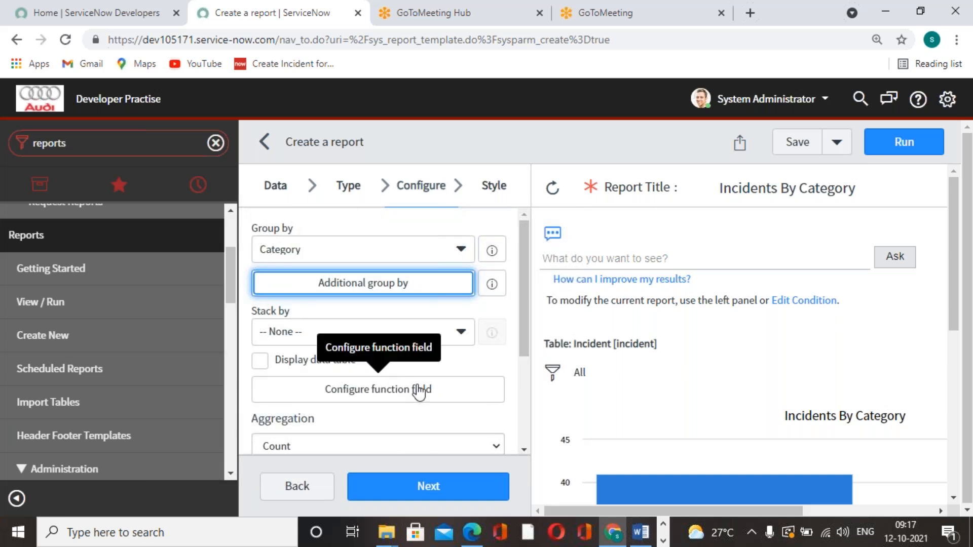
scroll(831, 431, down, 6)
scroll(836, 428, up, 6)
scroll(456, 314, down, 2)
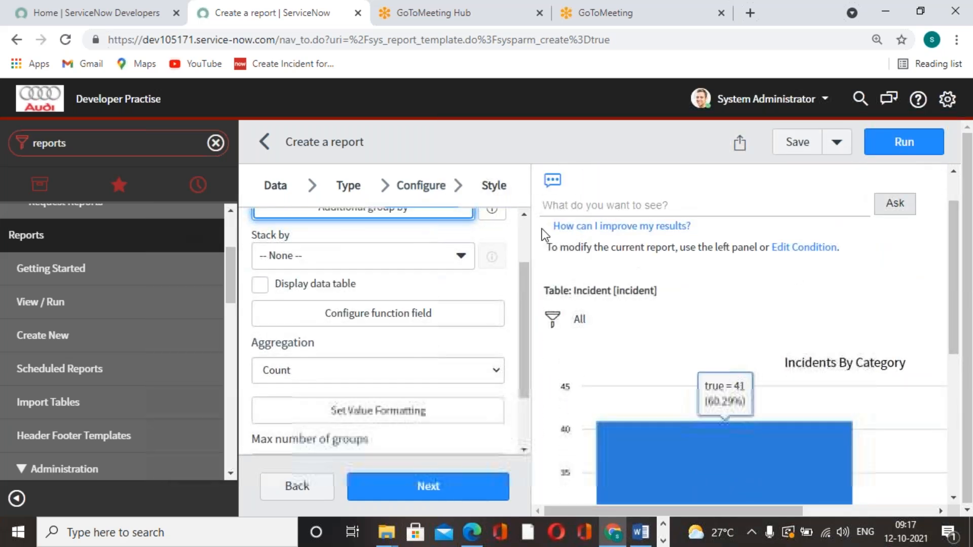
click(441, 491)
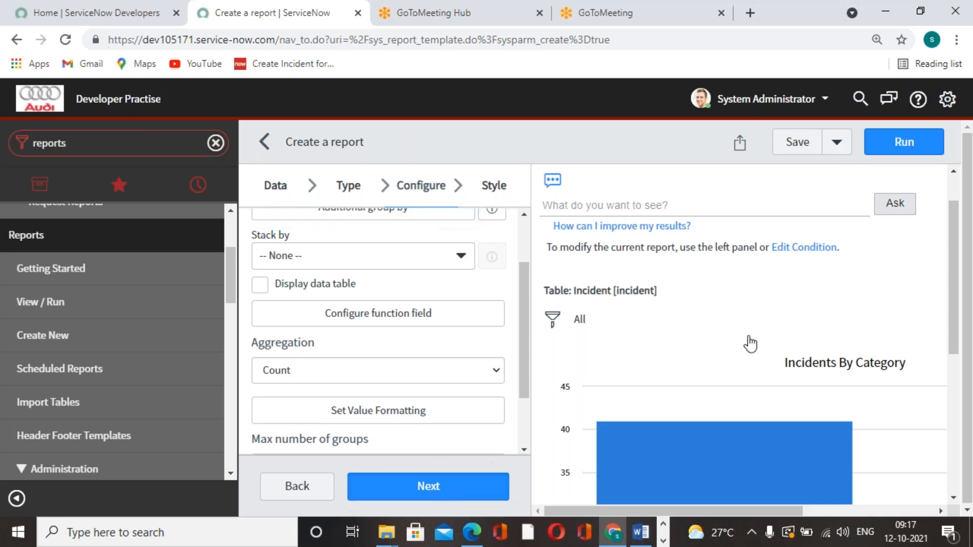
Examine the incident bars for each category in the chart preview and the general style options
scroll(787, 380, down, 5)
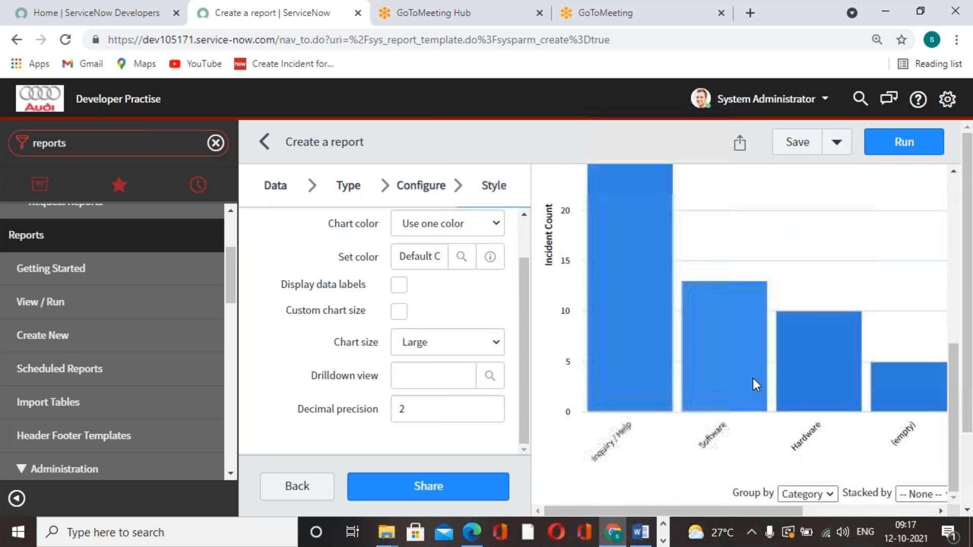
scroll(686, 372, up, 5)
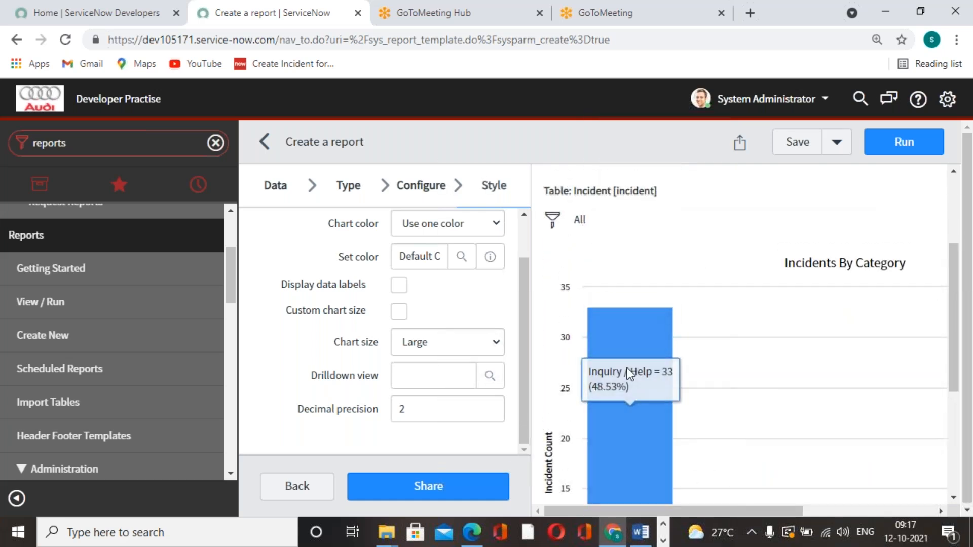
scroll(628, 367, down, 5)
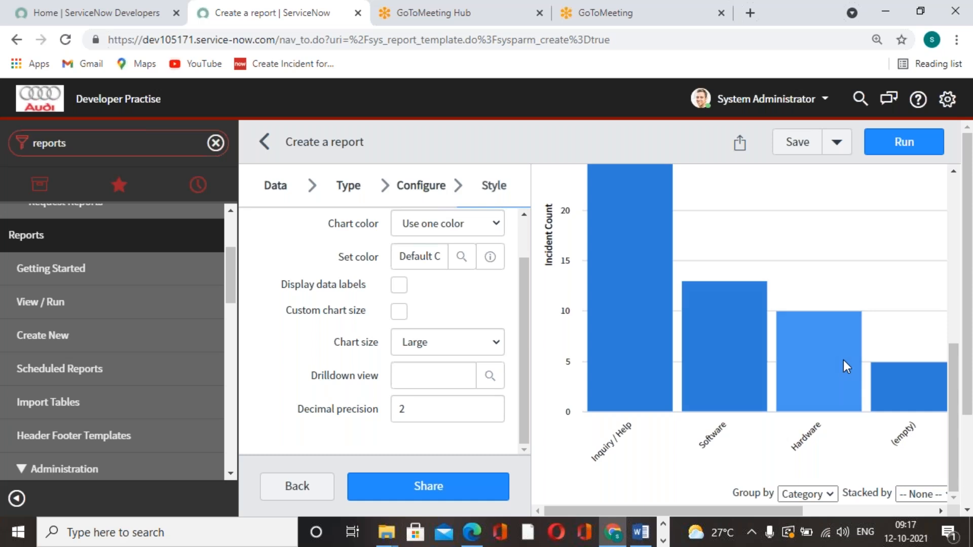
scroll(704, 333, up, 3)
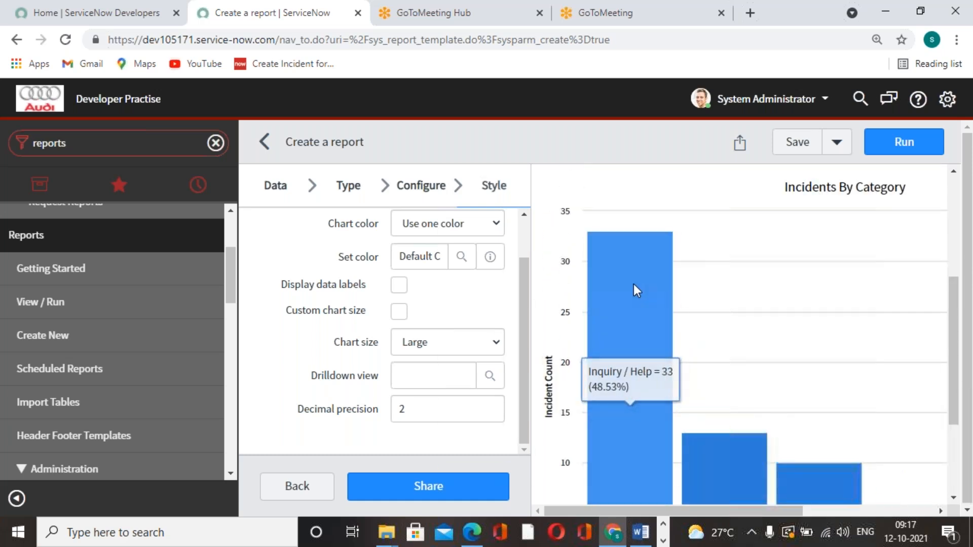
scroll(709, 423, down, 3)
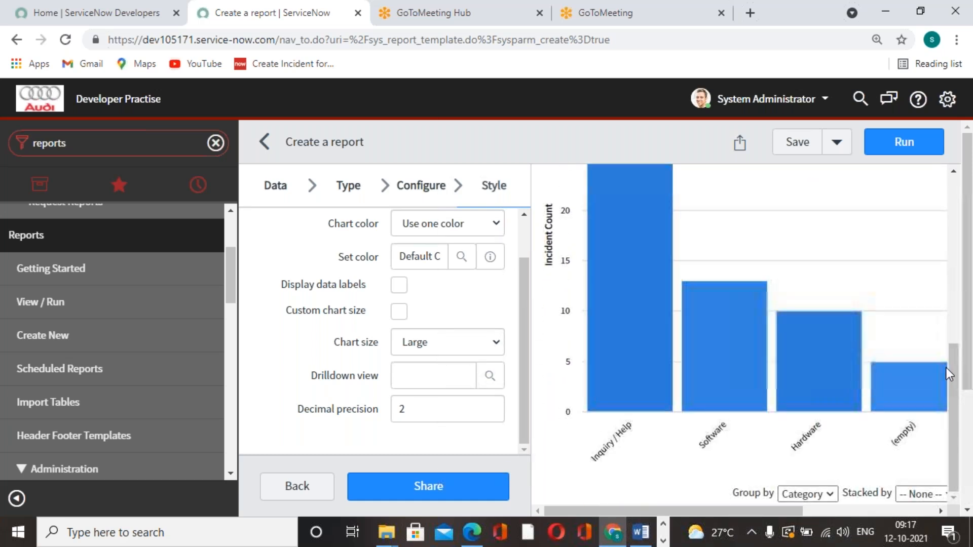
drag(795, 510, 719, 489)
scroll(468, 370, up, 1)
scroll(467, 370, up, 1)
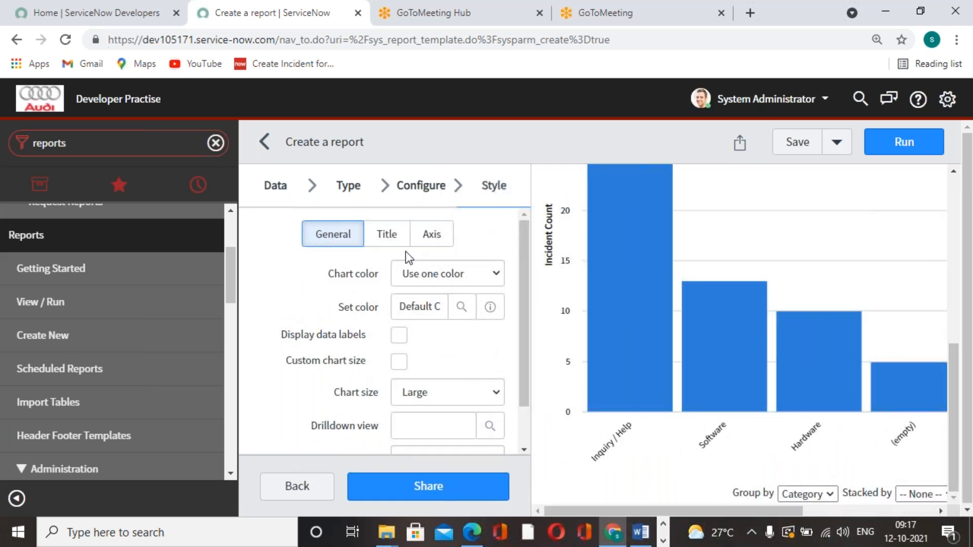
Return to the report's configuration, enable Display data table, and refresh the preview to review the chart with its table
click(434, 186)
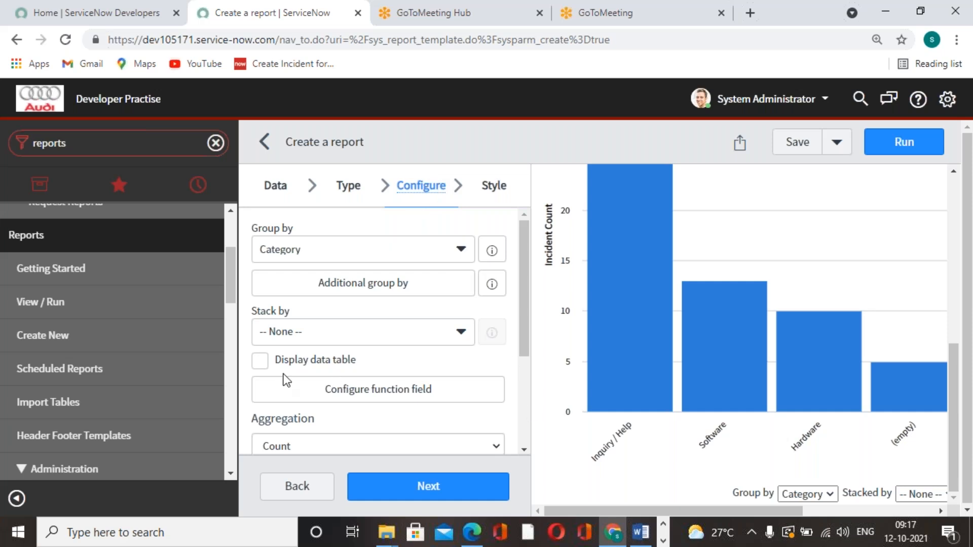
click(260, 360)
click(444, 499)
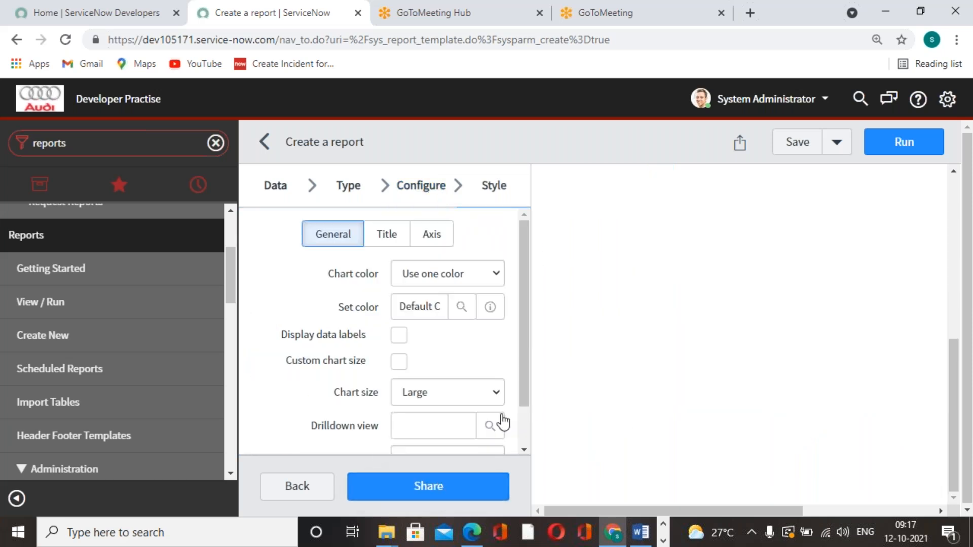
scroll(635, 357, up, 2)
scroll(631, 345, up, 2)
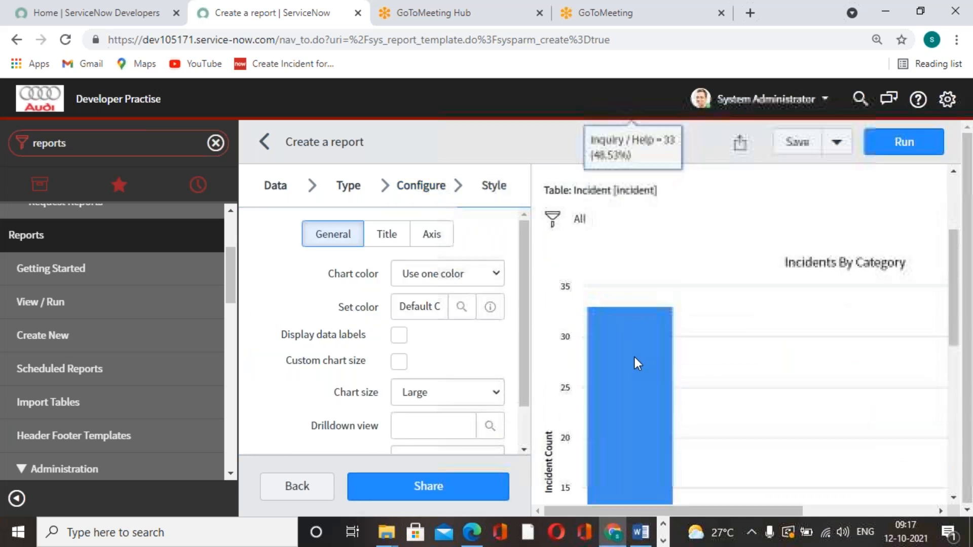
scroll(691, 433, down, 6)
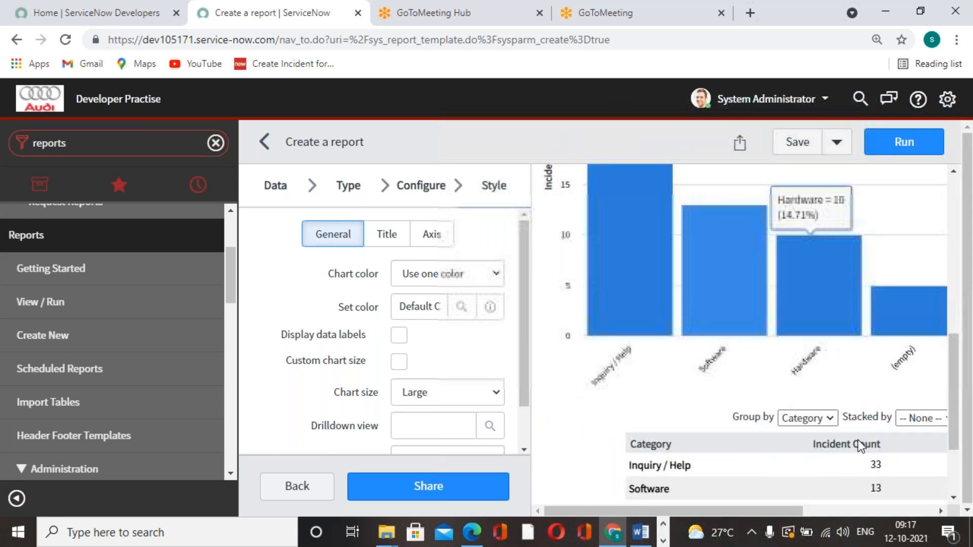
scroll(685, 473, down, 3)
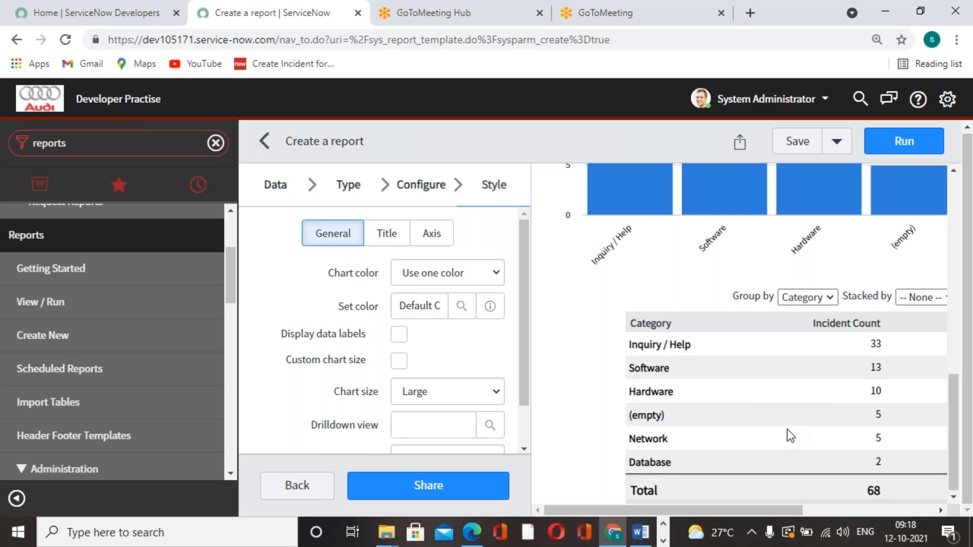
scroll(789, 435, up, 10)
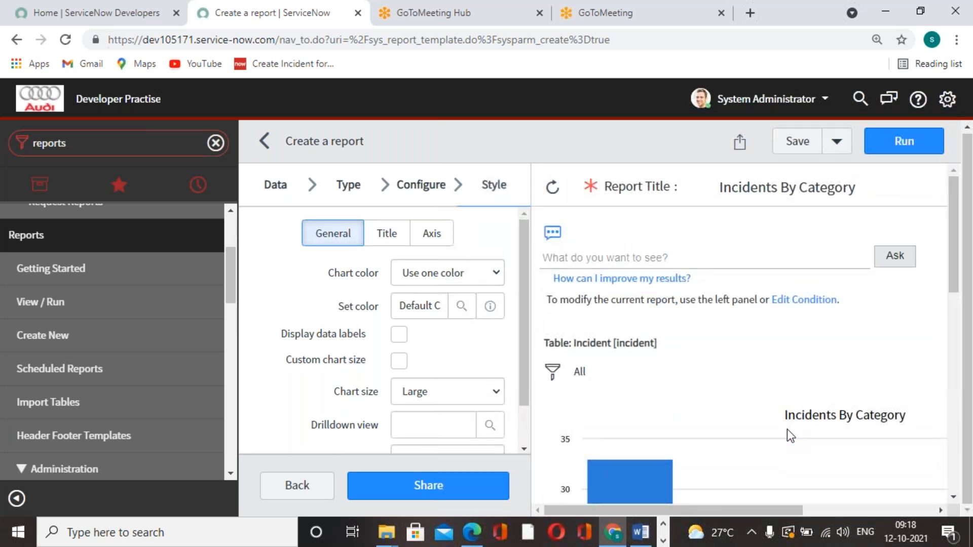
Examine the category bars in the chart preview and look over the title style options
scroll(788, 430, down, 3)
scroll(770, 352, down, 2)
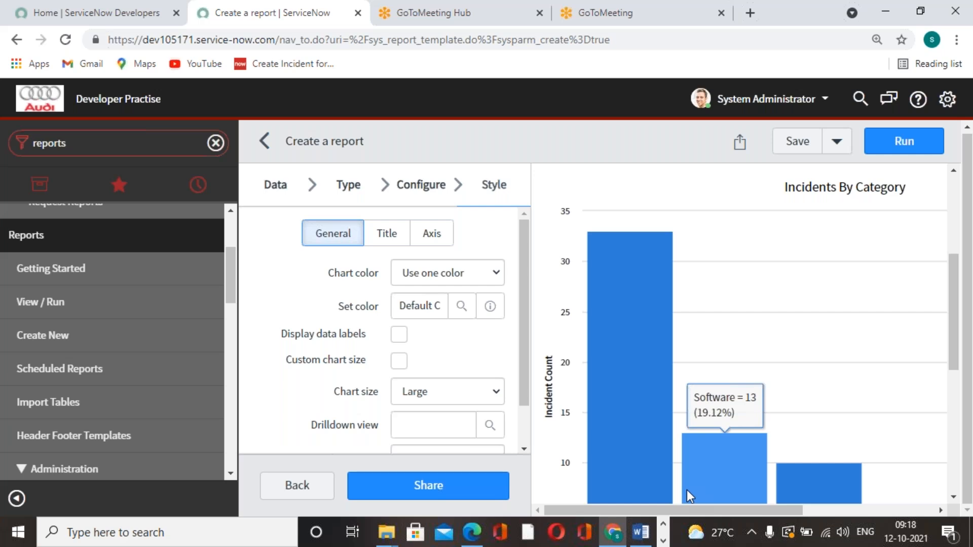
mouse_move(686, 336)
scroll(685, 336, down, 3)
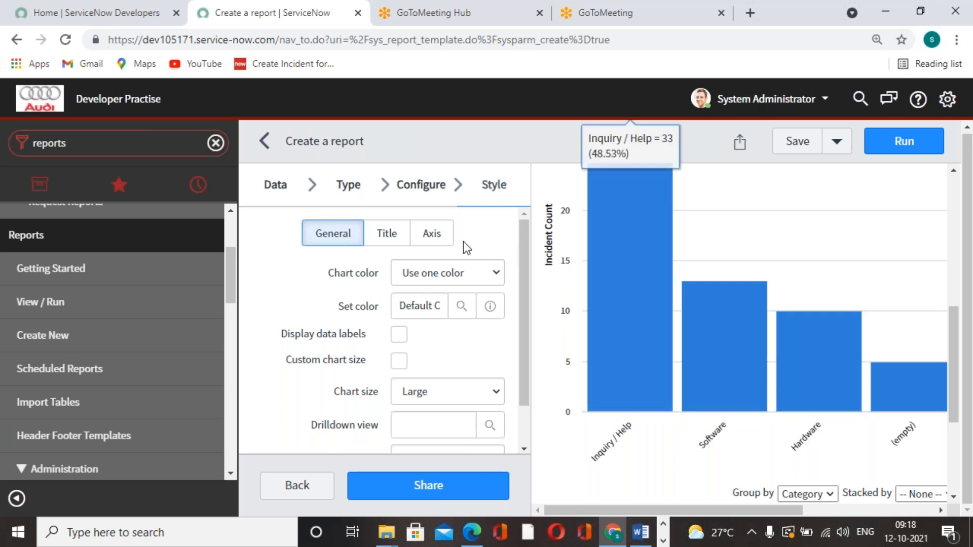
click(403, 236)
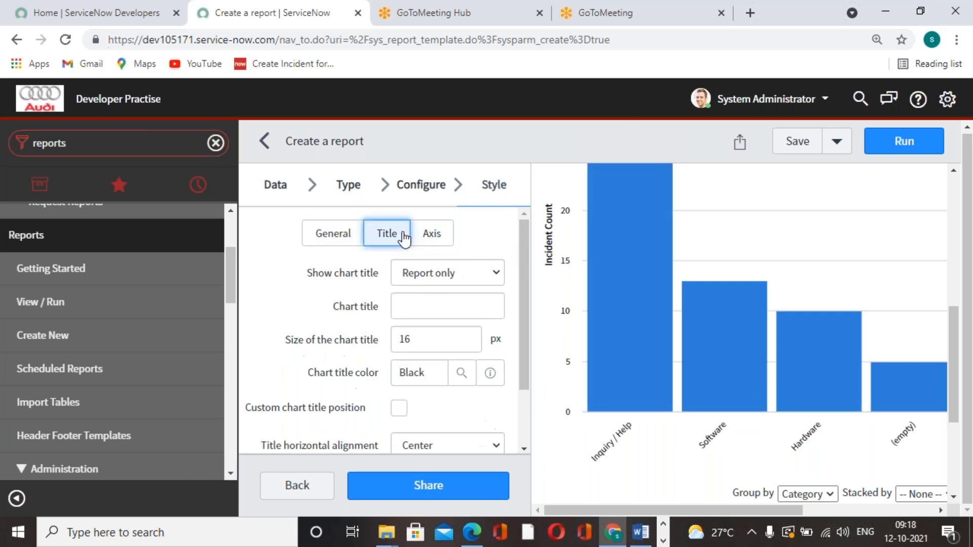
click(354, 242)
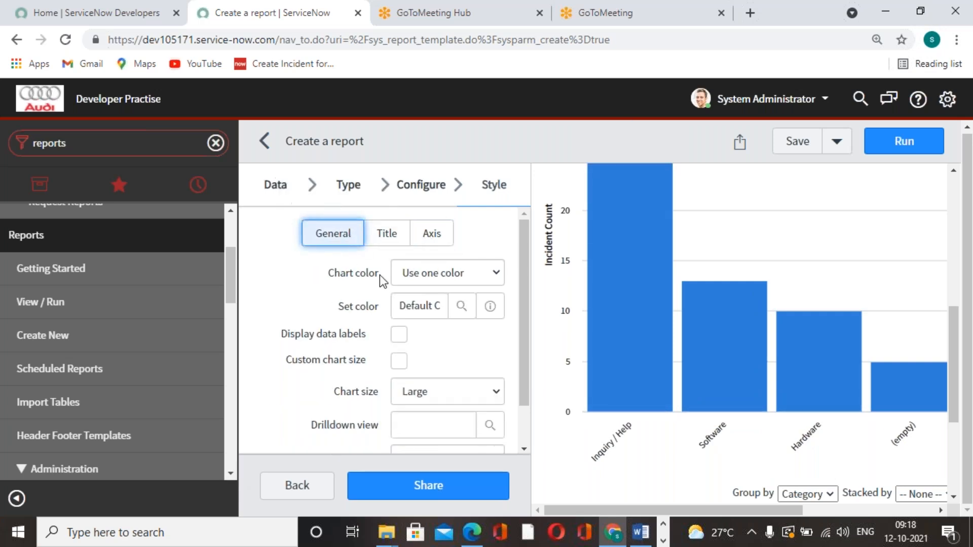
Set the chart color to Use color palette and choose the Greens dark to light (3) palette
click(497, 269)
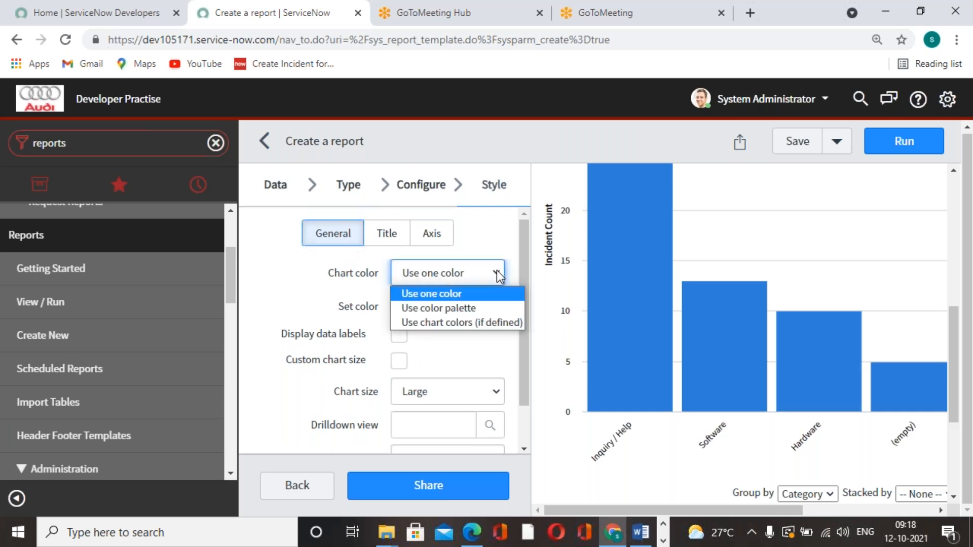
click(464, 311)
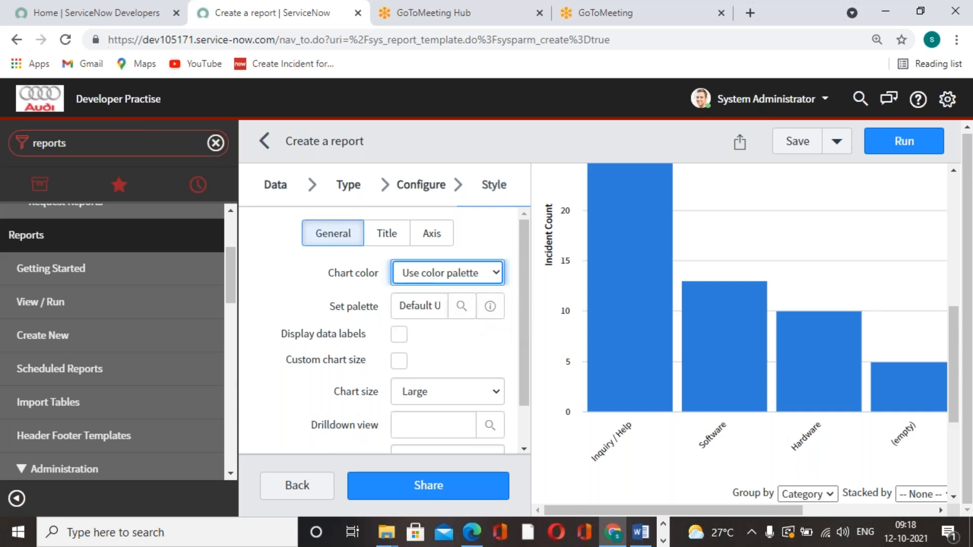
click(462, 307)
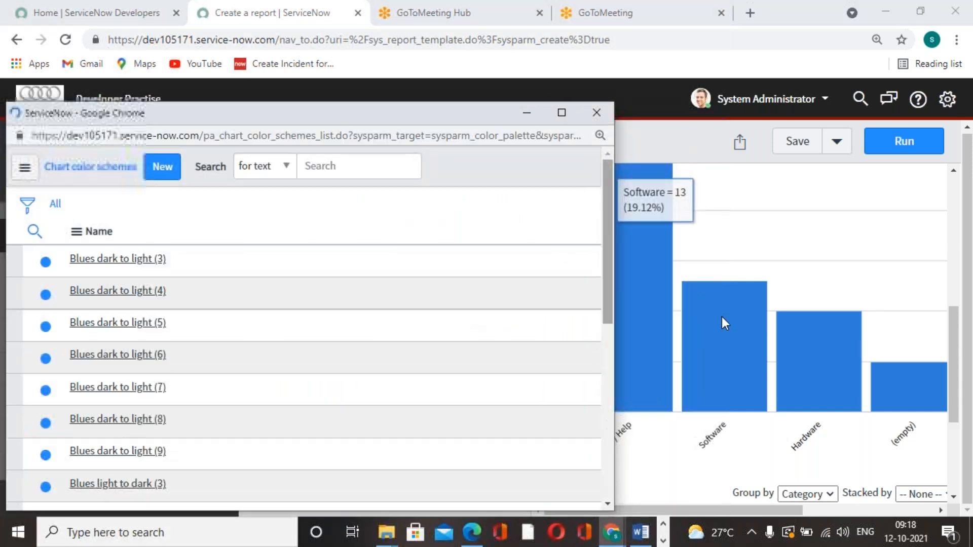
scroll(113, 387, down, 8)
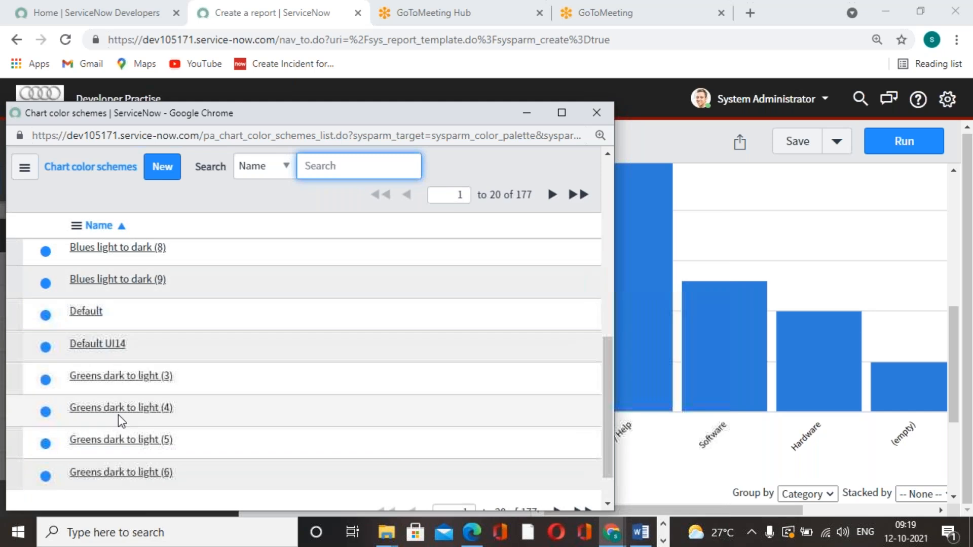
click(111, 381)
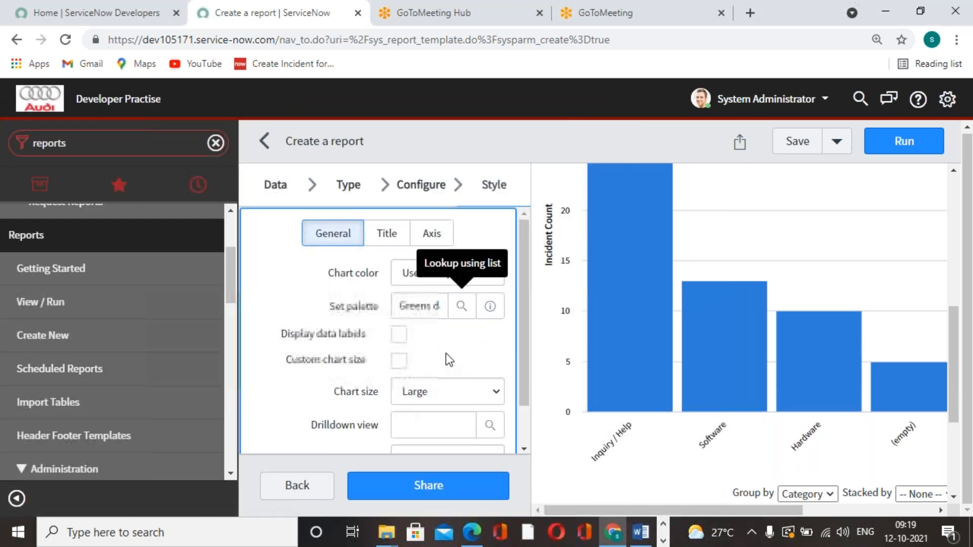
Enable Display data labels and Data labels in the middle, and save the report
click(400, 335)
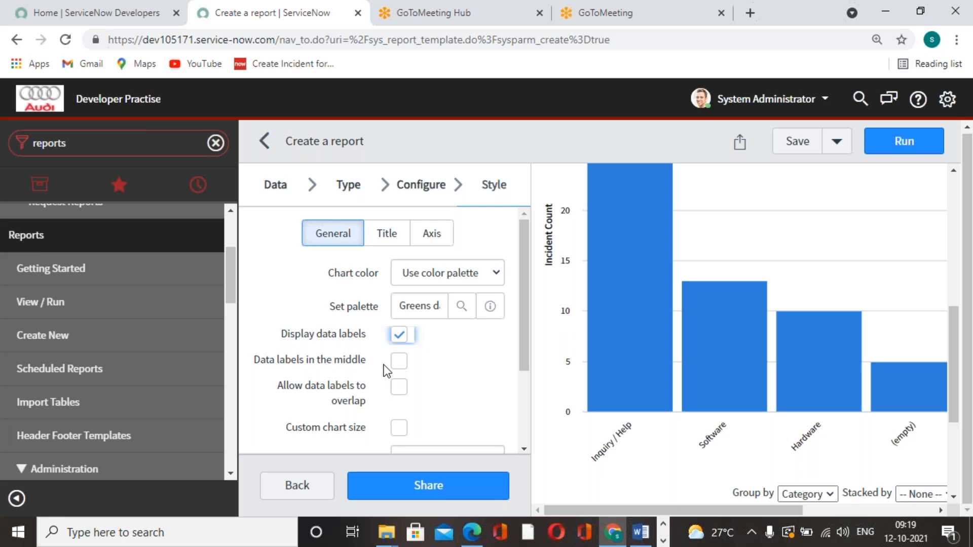
mouse_move(626, 297)
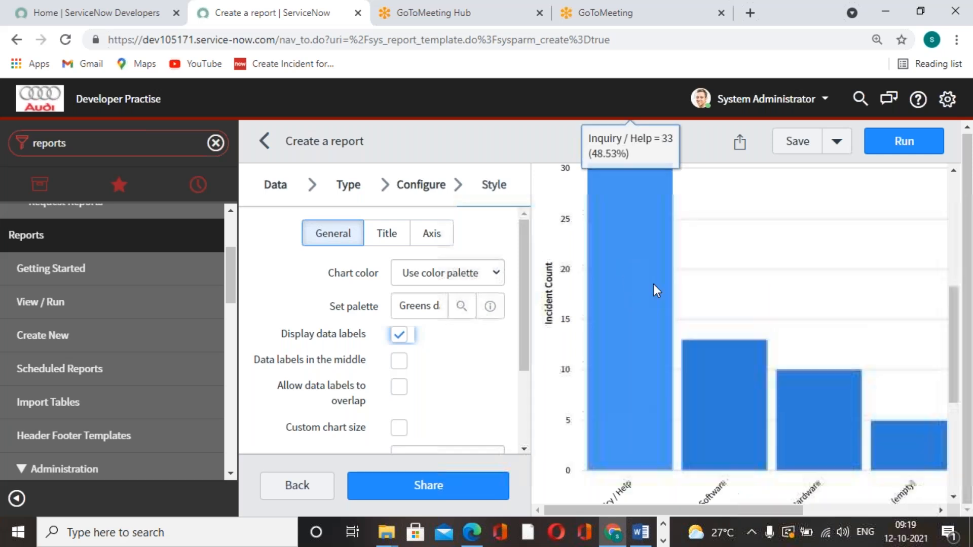
scroll(778, 386, down, 3)
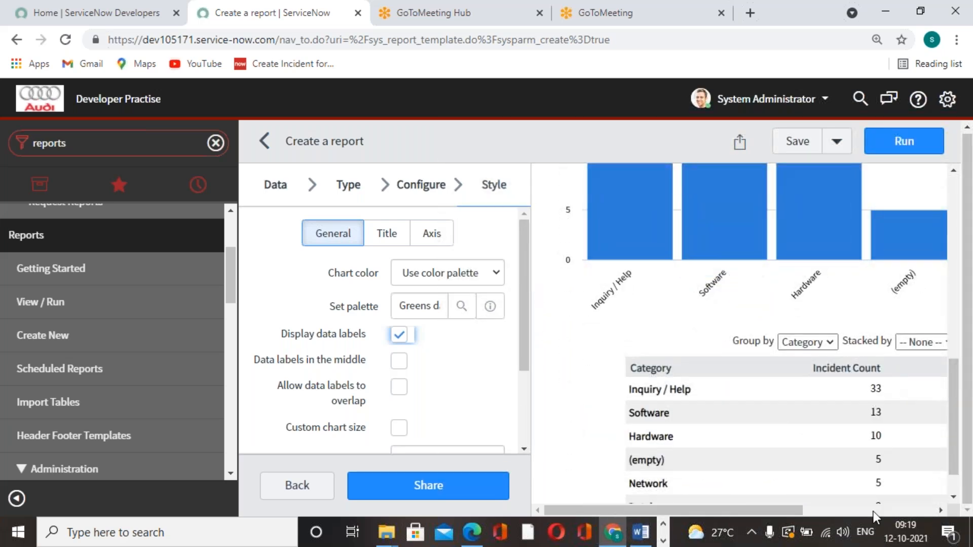
scroll(701, 381, up, 3)
mouse_move(637, 375)
scroll(428, 355, down, 3)
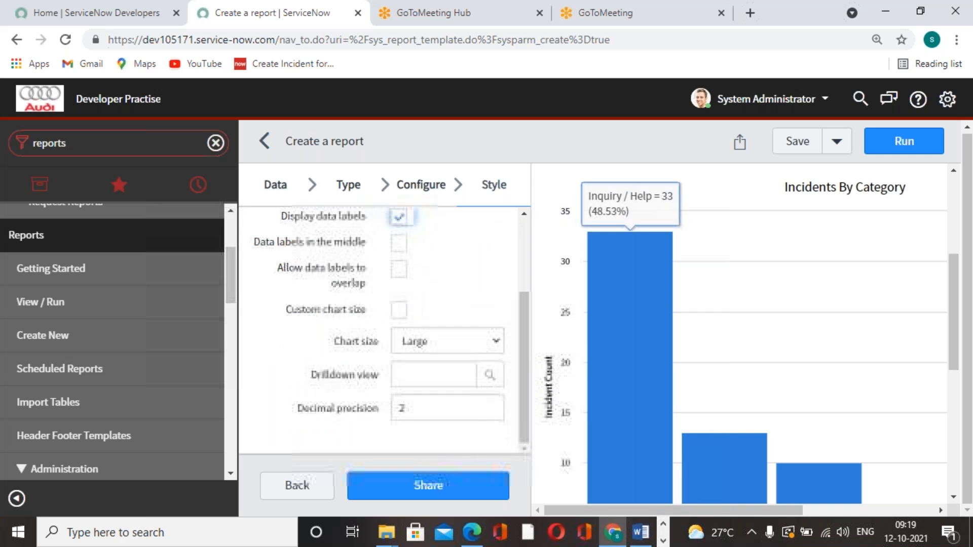
click(399, 244)
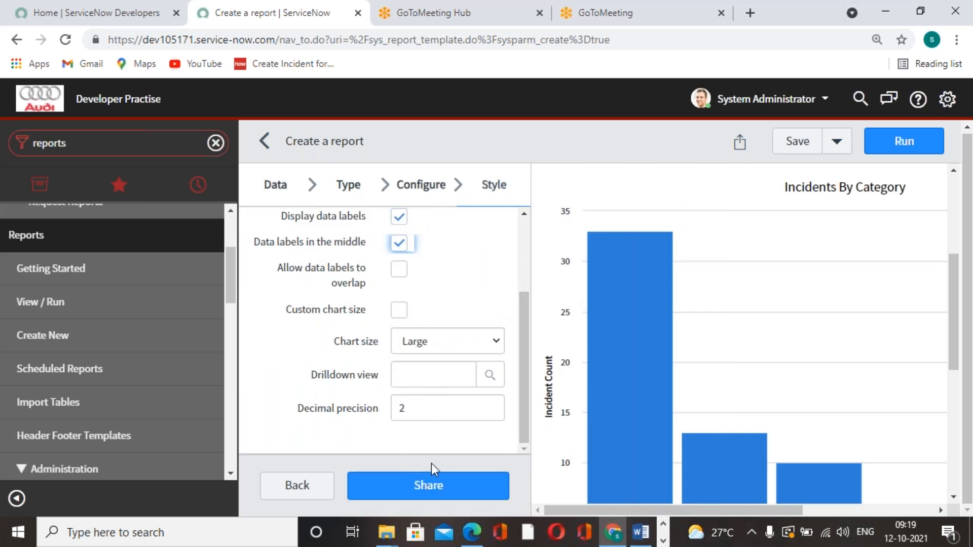
click(802, 144)
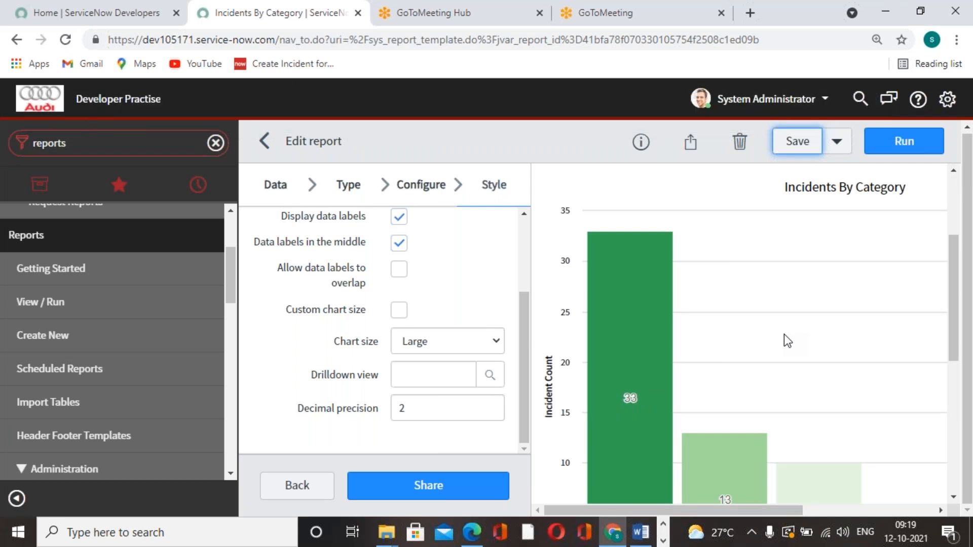
Examine the saved chart's bar colors, data labels and category table in the preview
mouse_move(645, 384)
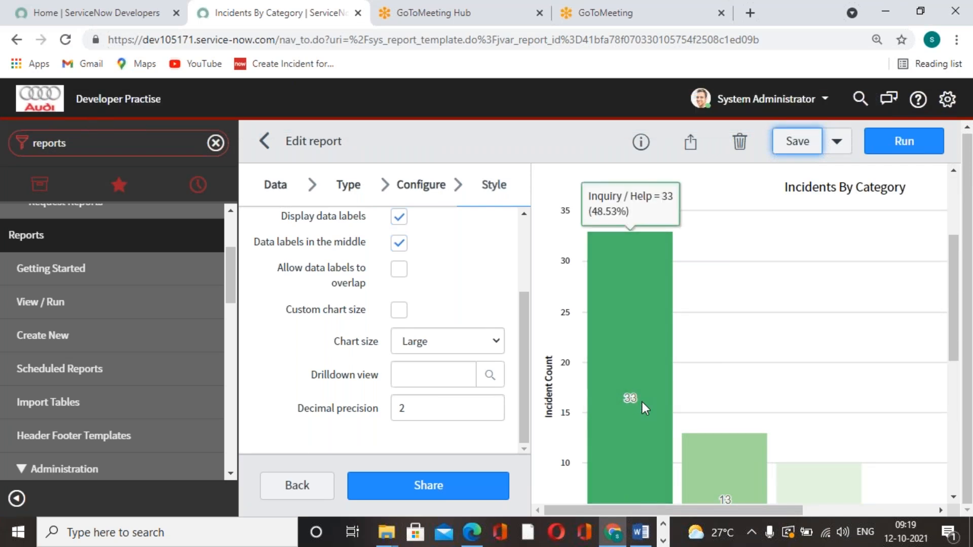
scroll(642, 403, down, 3)
scroll(643, 403, up, 2)
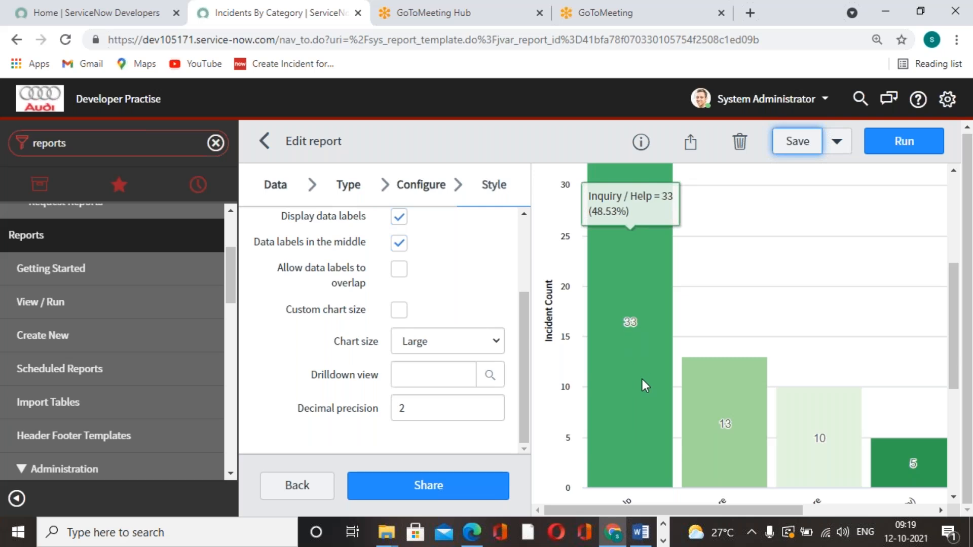
scroll(643, 314, up, 2)
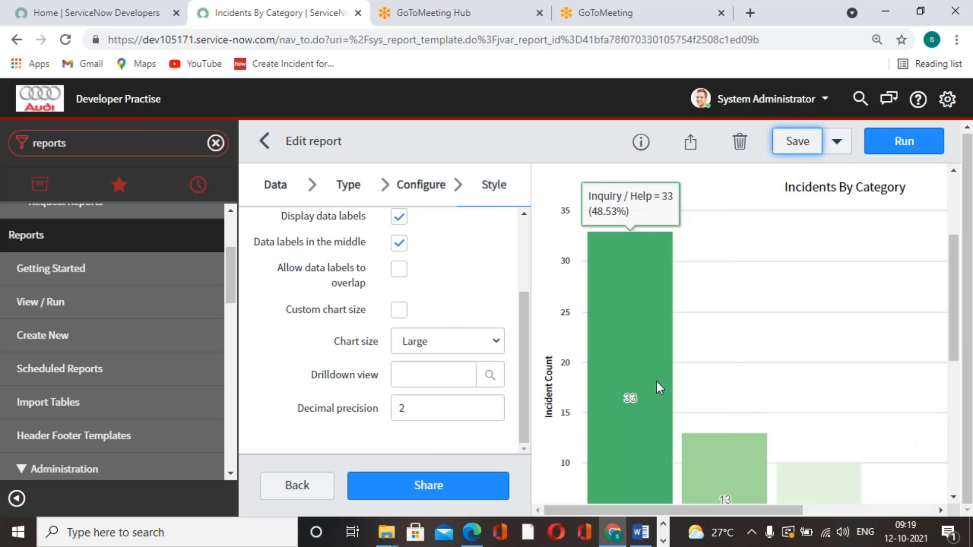
scroll(654, 377, down, 5)
scroll(449, 317, up, 1)
scroll(497, 393, up, 1)
scroll(496, 393, down, 1)
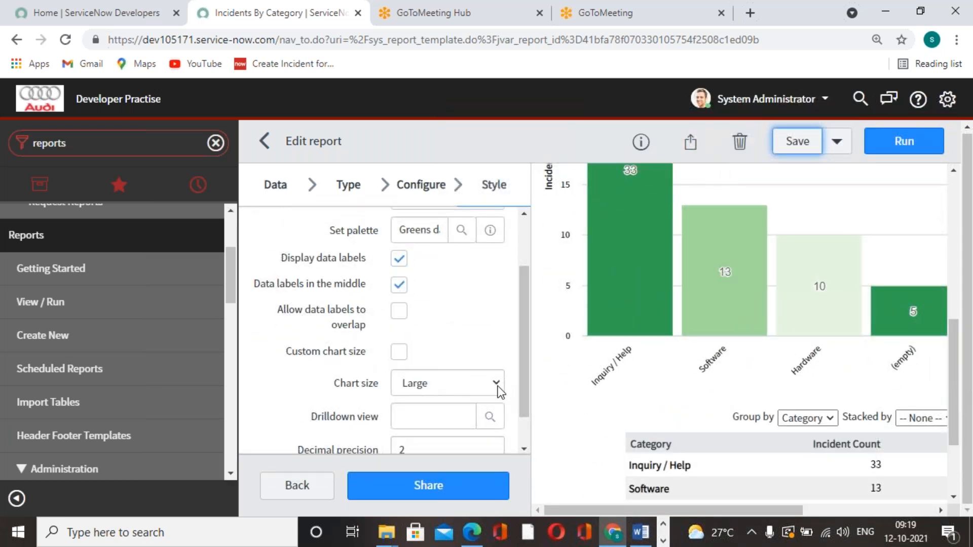
Set the chart size to Medium in the general style options
click(498, 389)
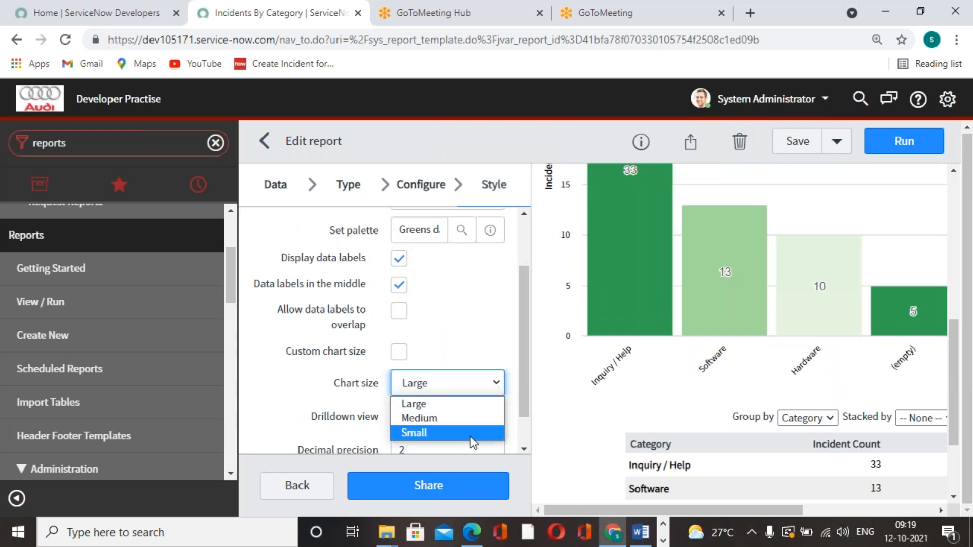
click(459, 419)
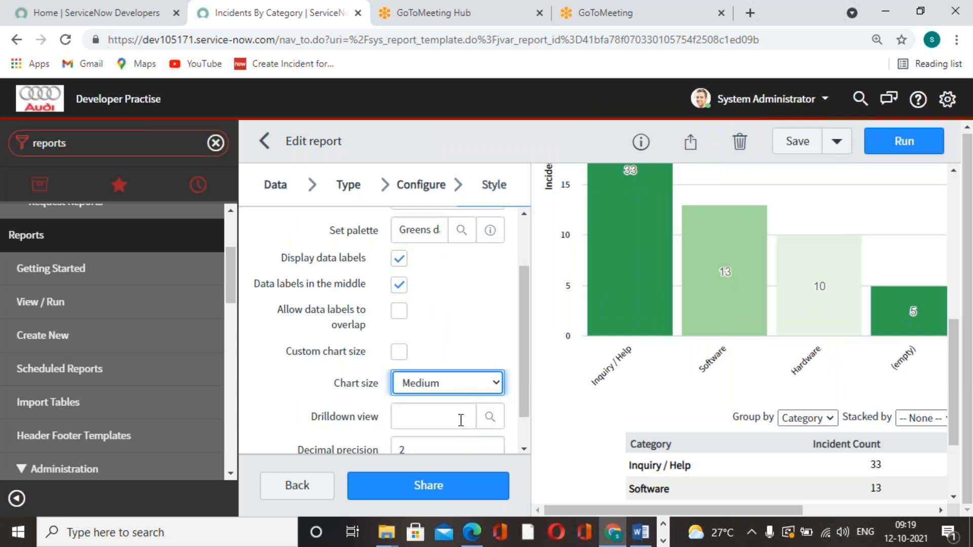
scroll(461, 420, down, 2)
scroll(461, 420, up, 4)
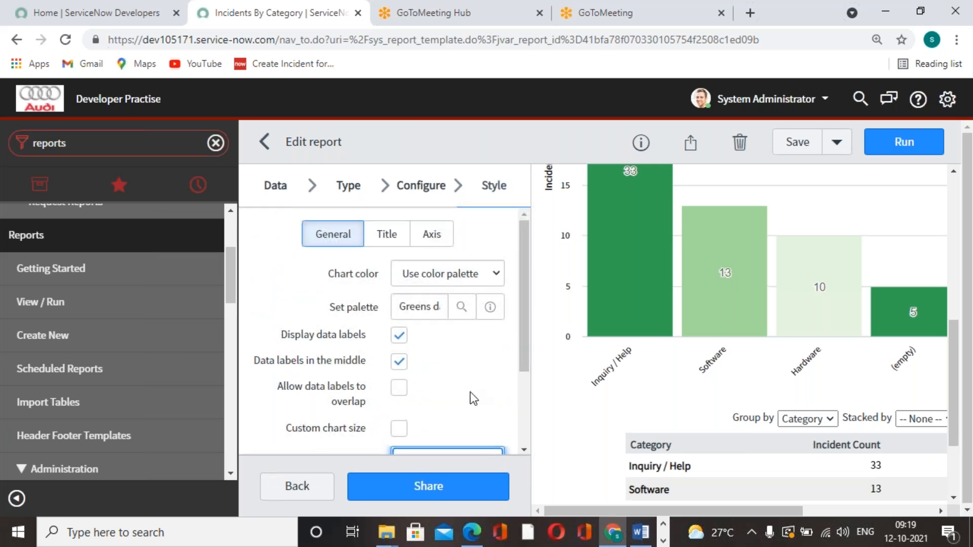
Set the size of the chart title to 20 px, save the report and check the title in the preview
click(387, 236)
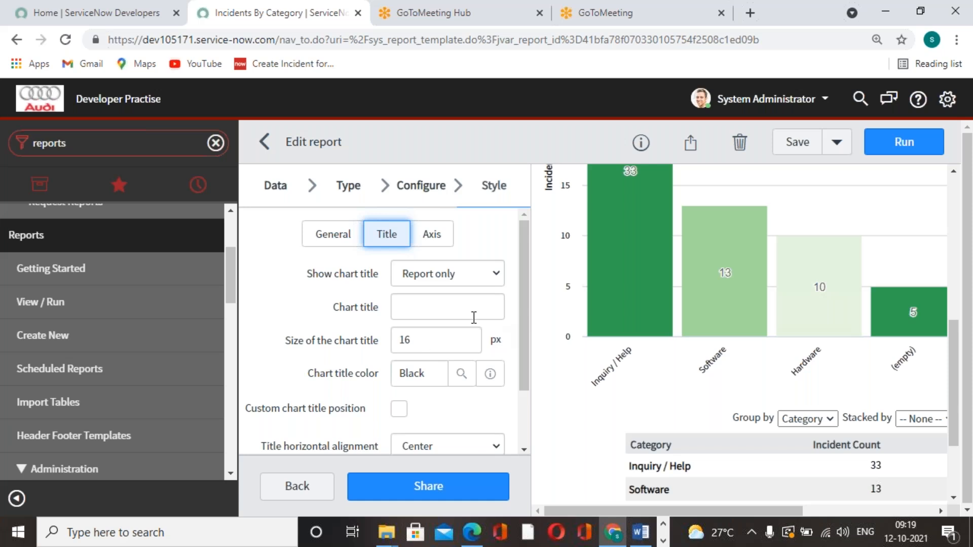
scroll(554, 315, up, 8)
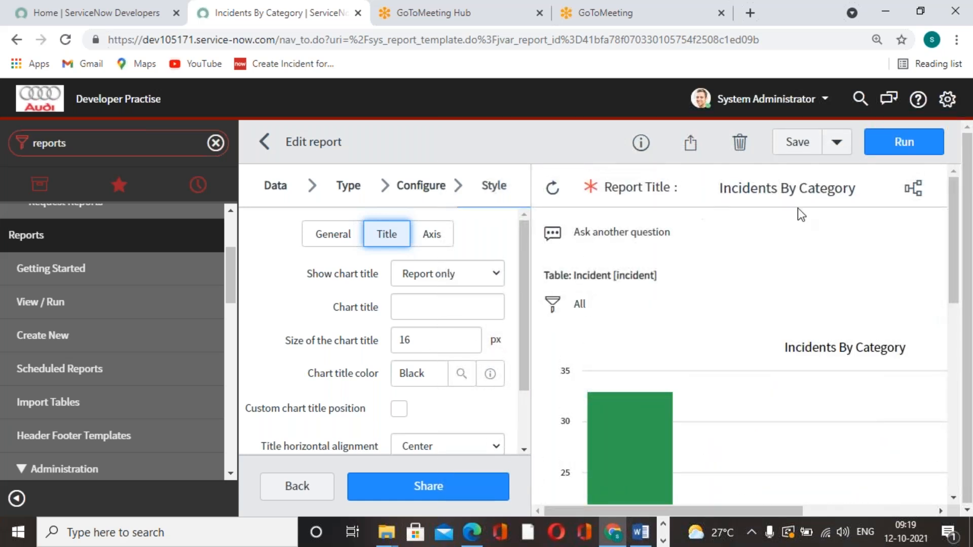
double_click(445, 349)
text(20)
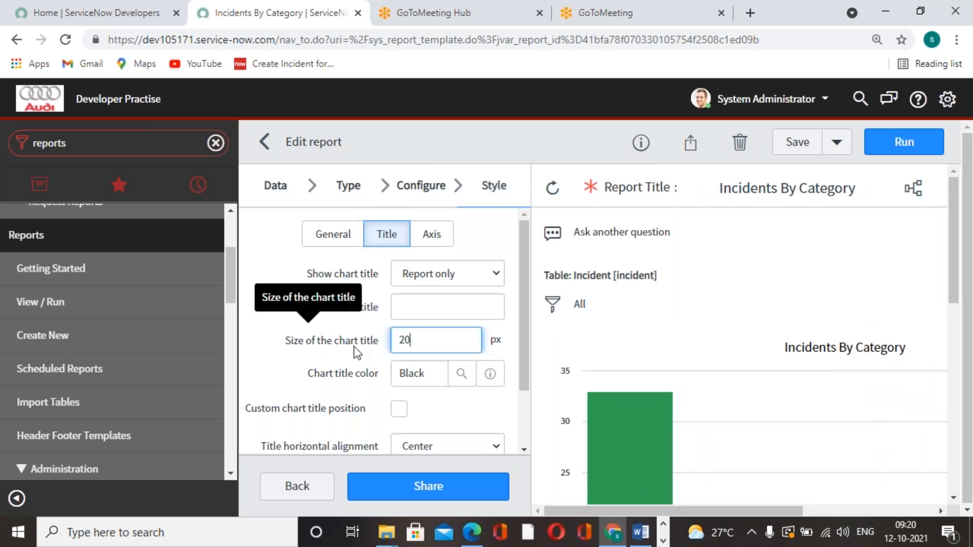
click(795, 143)
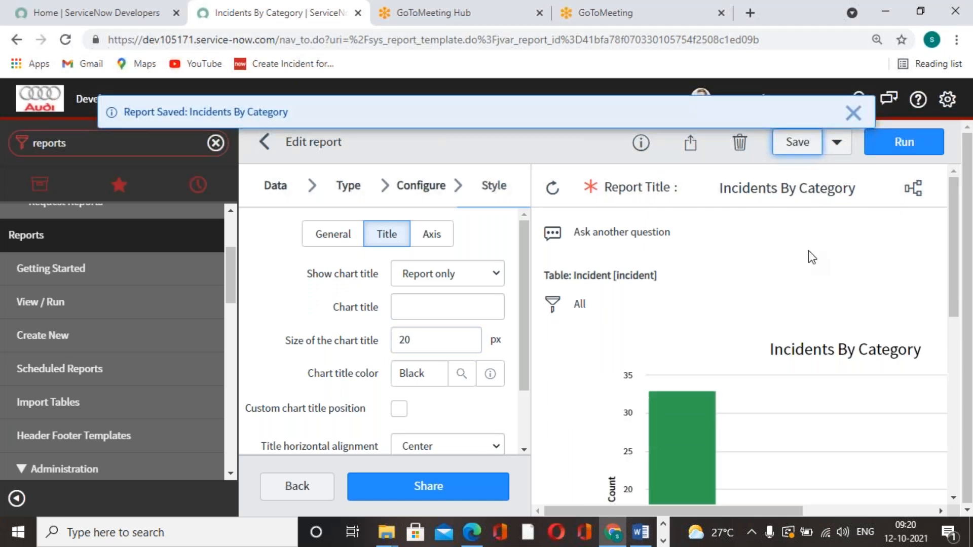
scroll(795, 327, down, 3)
scroll(793, 326, down, 2)
scroll(719, 346, up, 1)
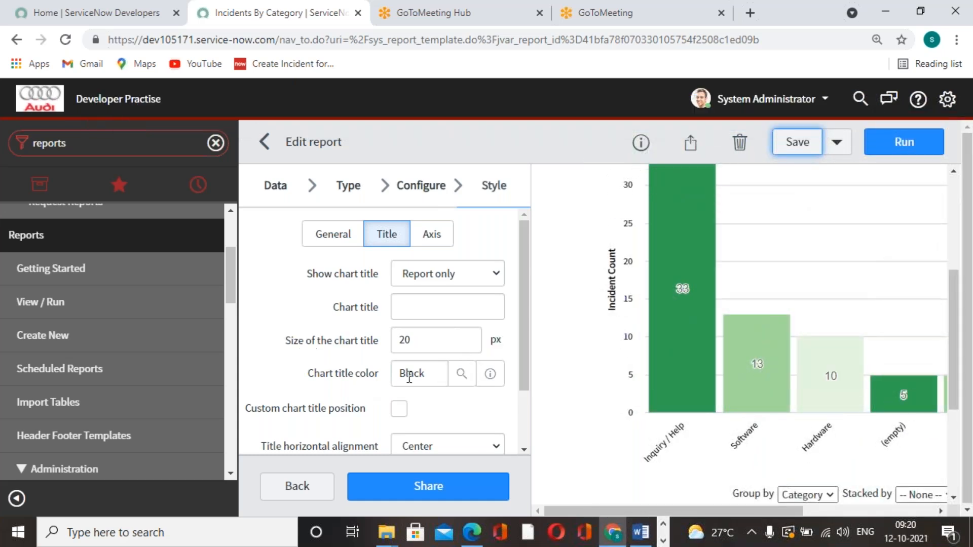
scroll(732, 303, up, 3)
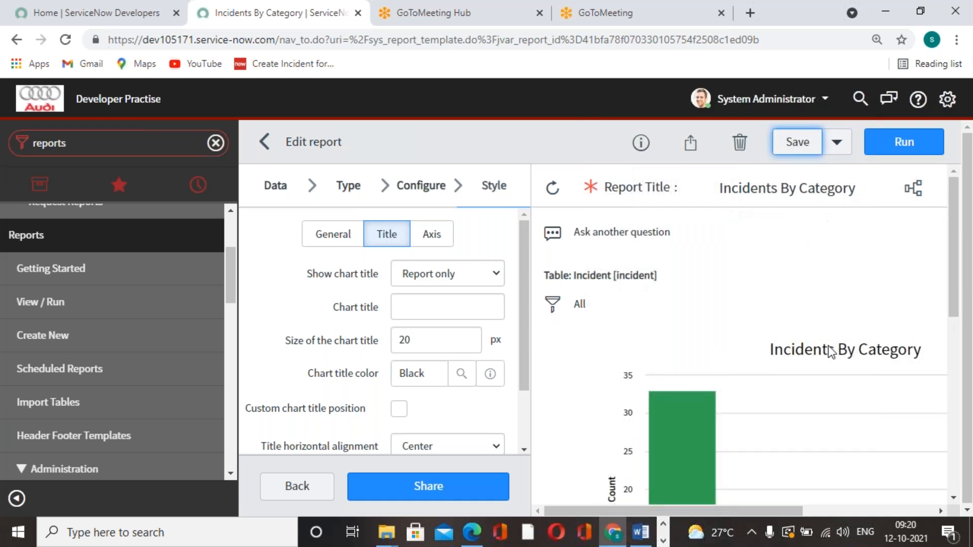
Set the title horizontal alignment to Left and save the report
scroll(458, 419, down, 2)
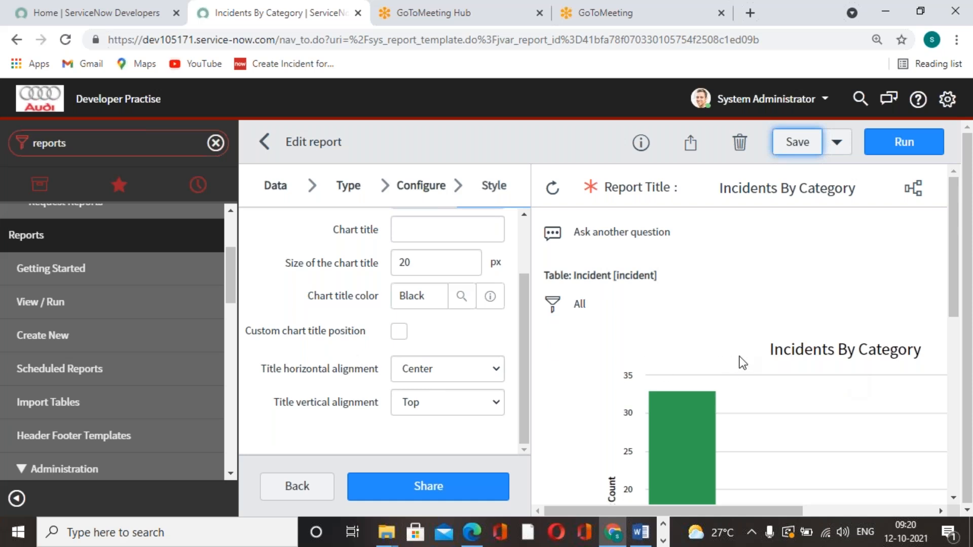
scroll(740, 357, down, 2)
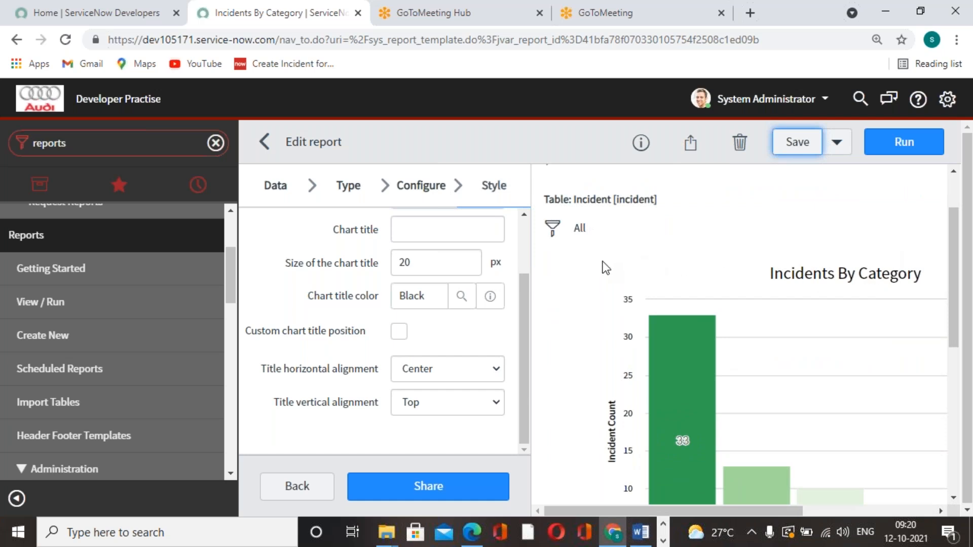
click(488, 369)
click(466, 394)
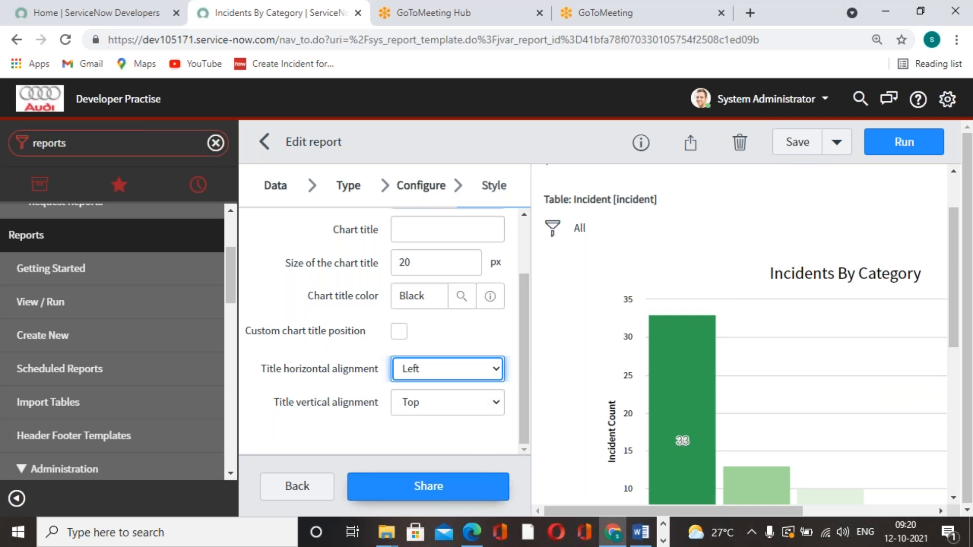
click(798, 142)
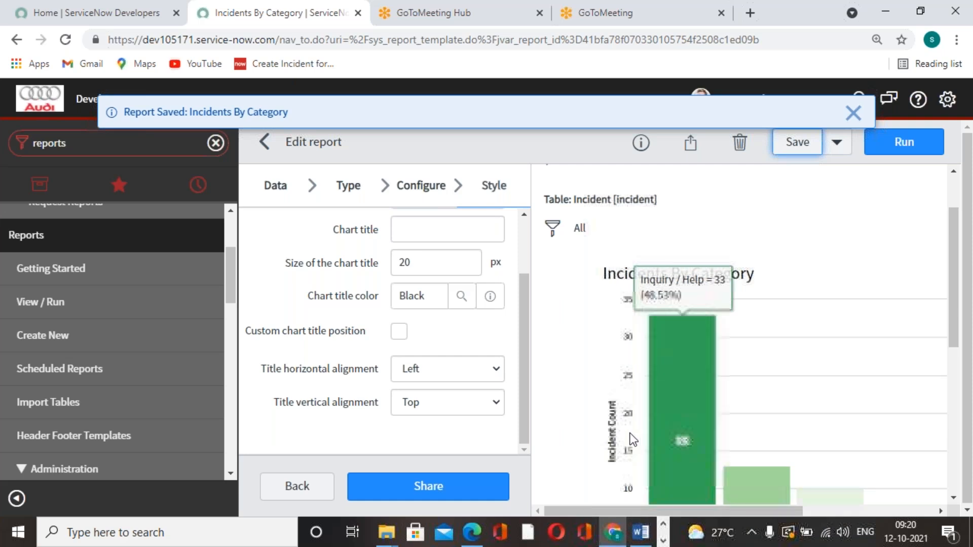
Set the chart title's horizontal alignment to Center and check the chart preview
click(499, 367)
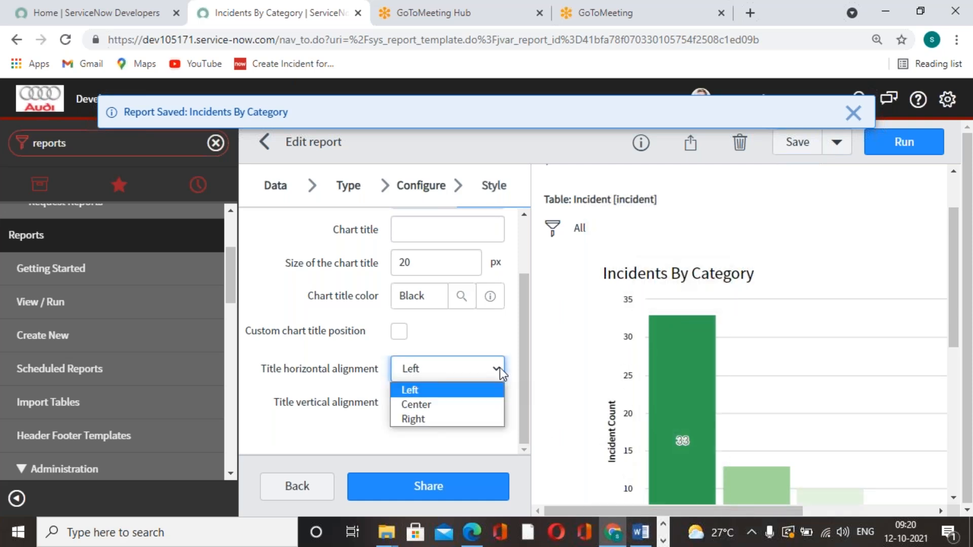
click(451, 405)
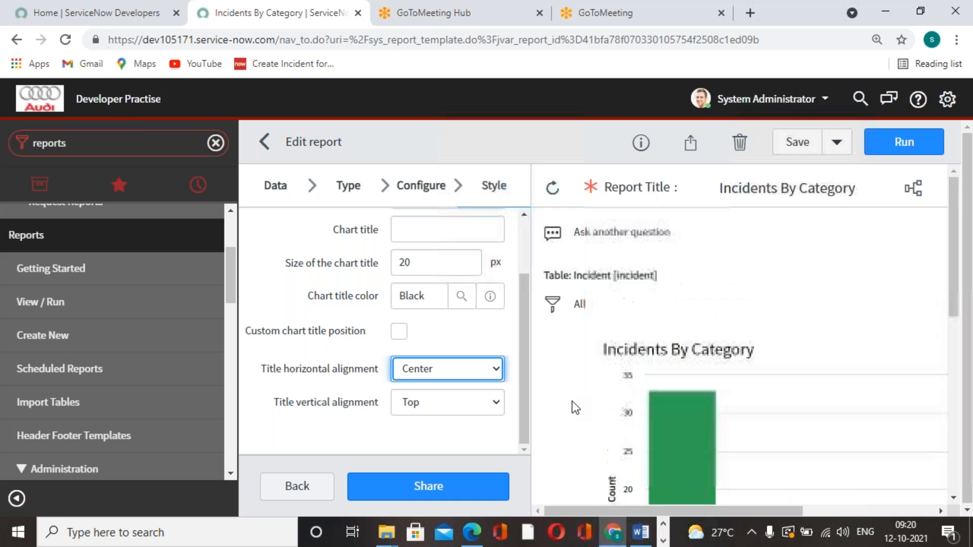
scroll(393, 355, up, 3)
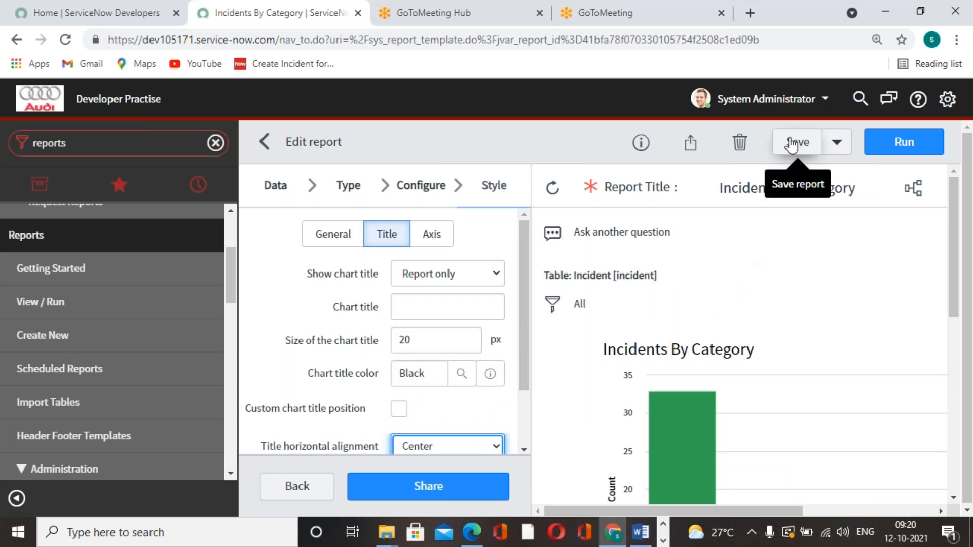
scroll(839, 311, down, 8)
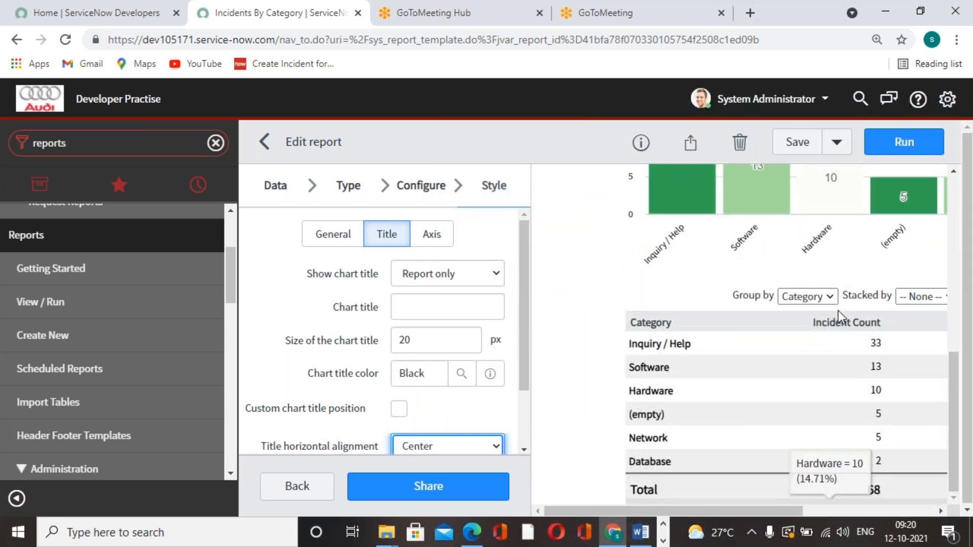
scroll(760, 385, up, 8)
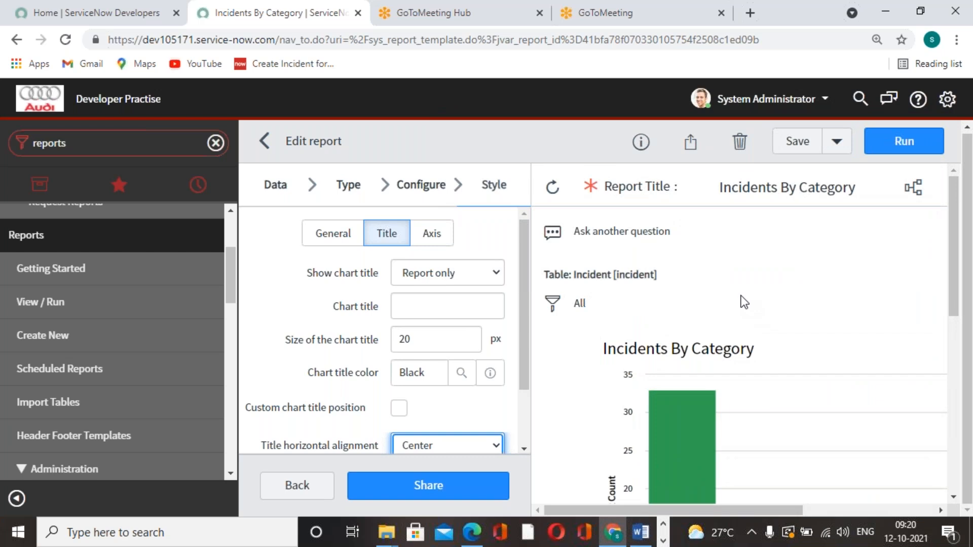
scroll(743, 299, down, 2)
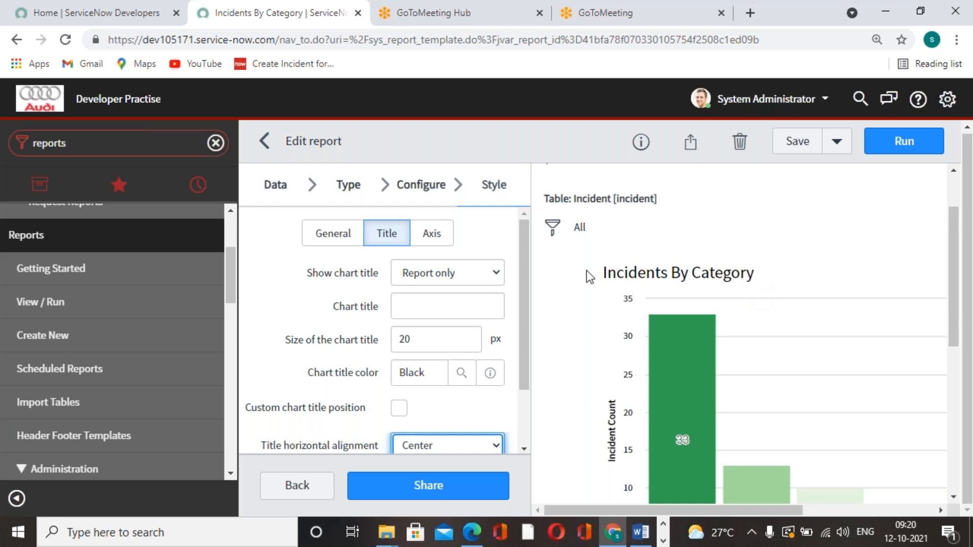
Filter the report with the condition Priority is 1 - Critical and save the report
click(552, 234)
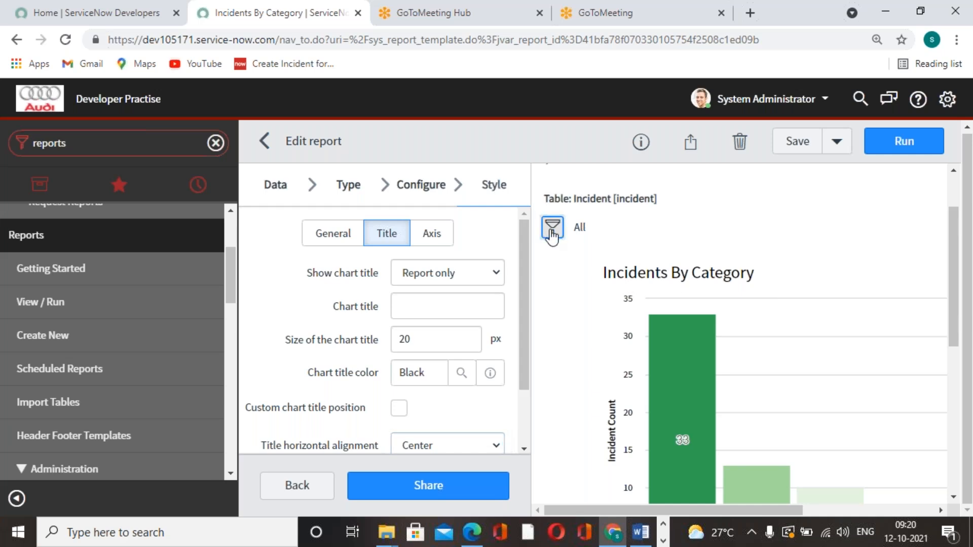
click(656, 340)
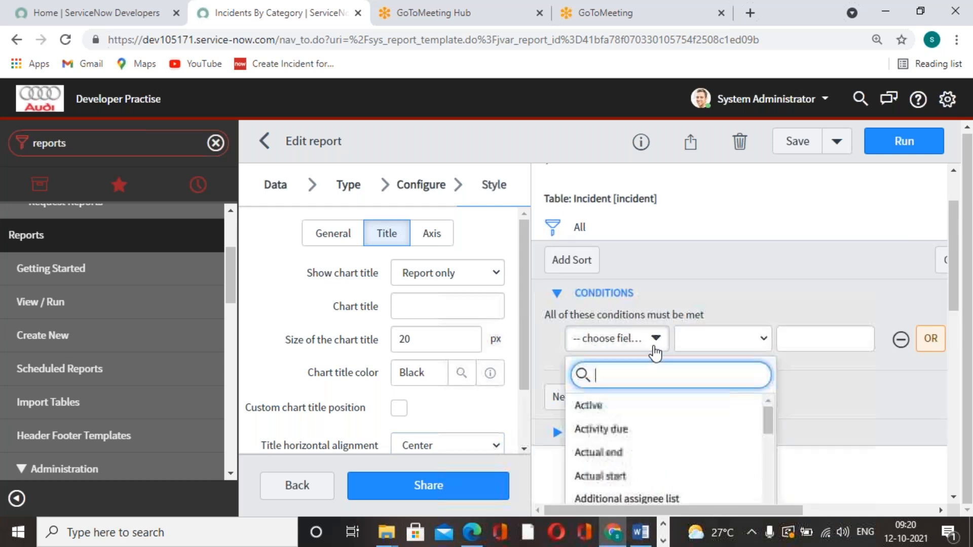
text(pri)
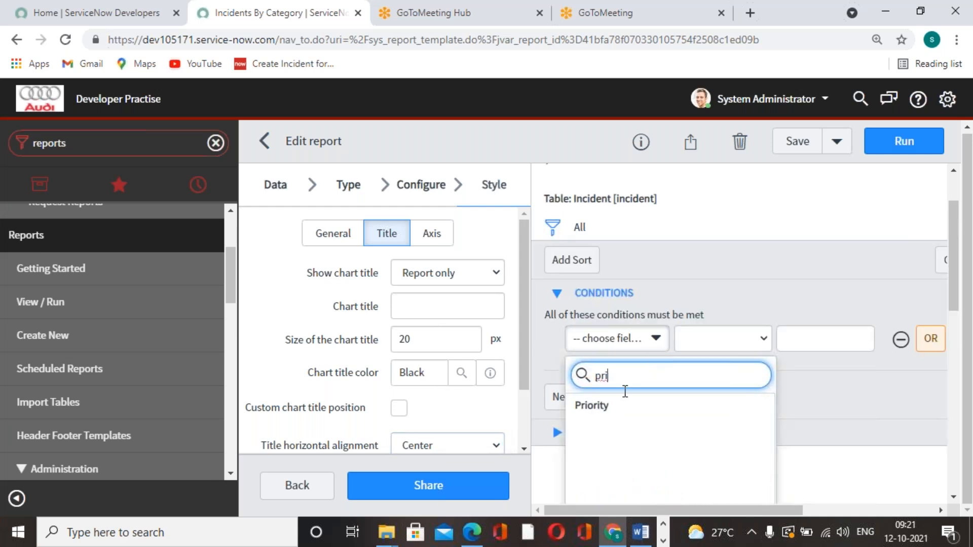
click(605, 408)
click(863, 345)
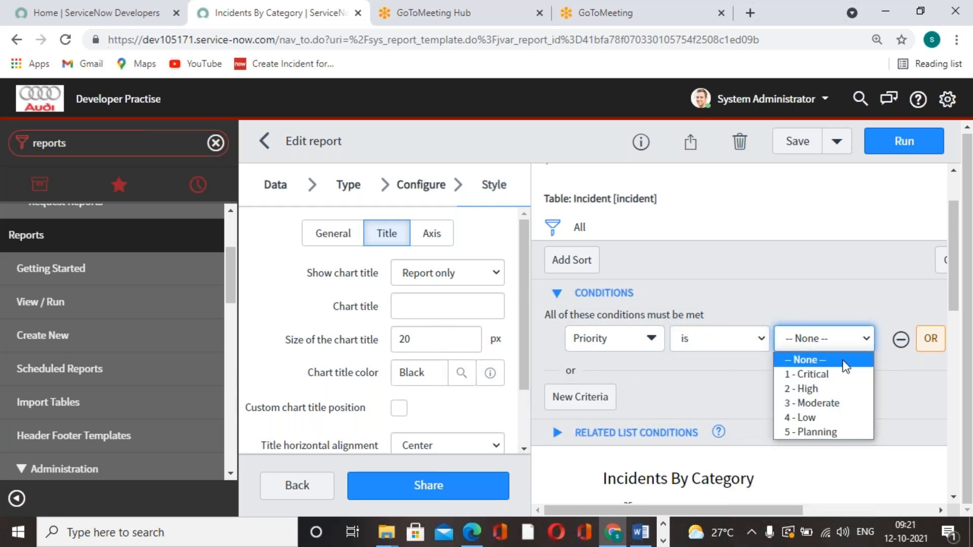
click(839, 375)
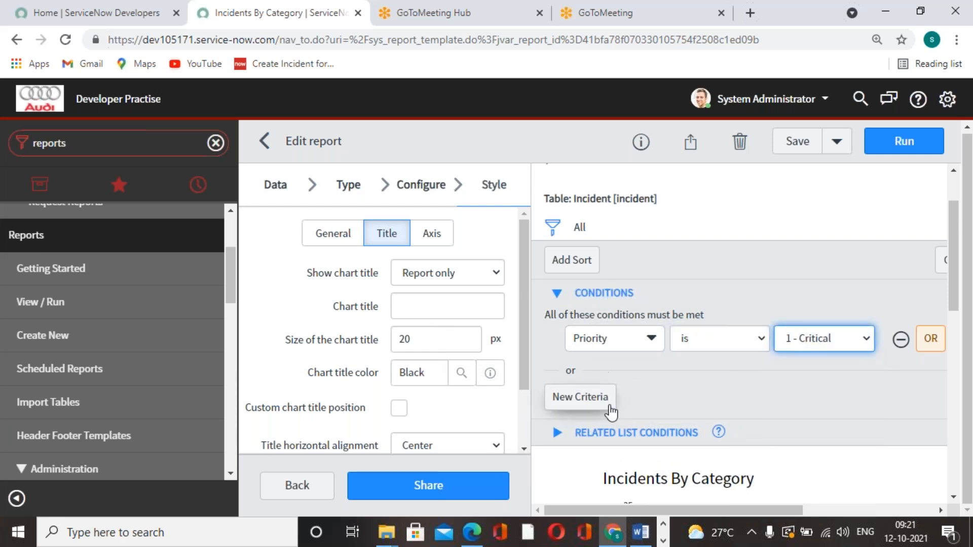
click(798, 142)
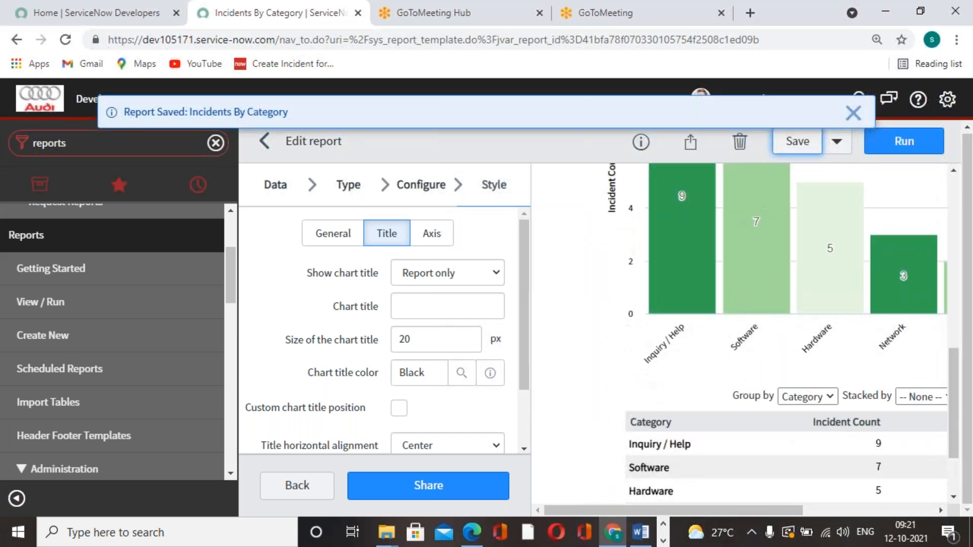
Examine the filtered chart's bars and the category table's incident counts, percentages and total
mouse_move(656, 311)
mouse_move(743, 328)
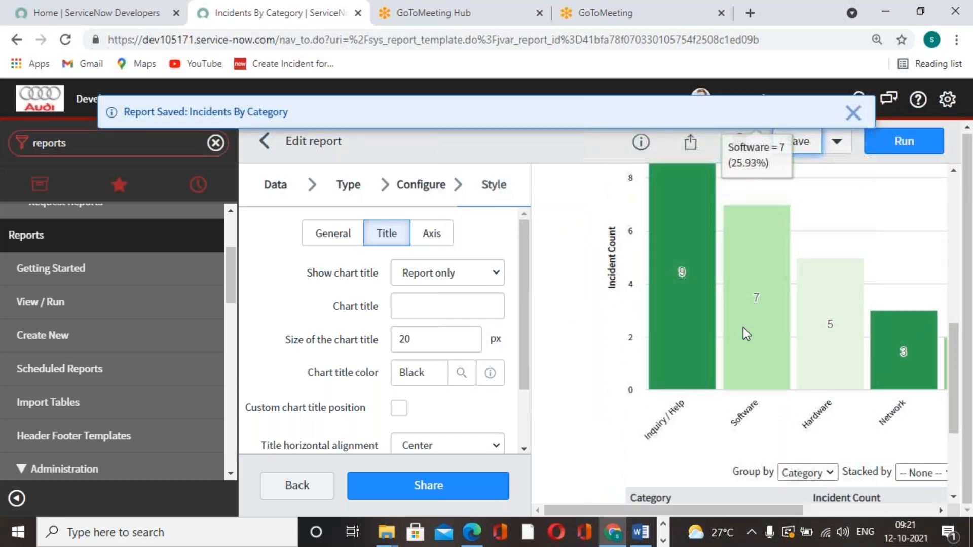
mouse_move(679, 339)
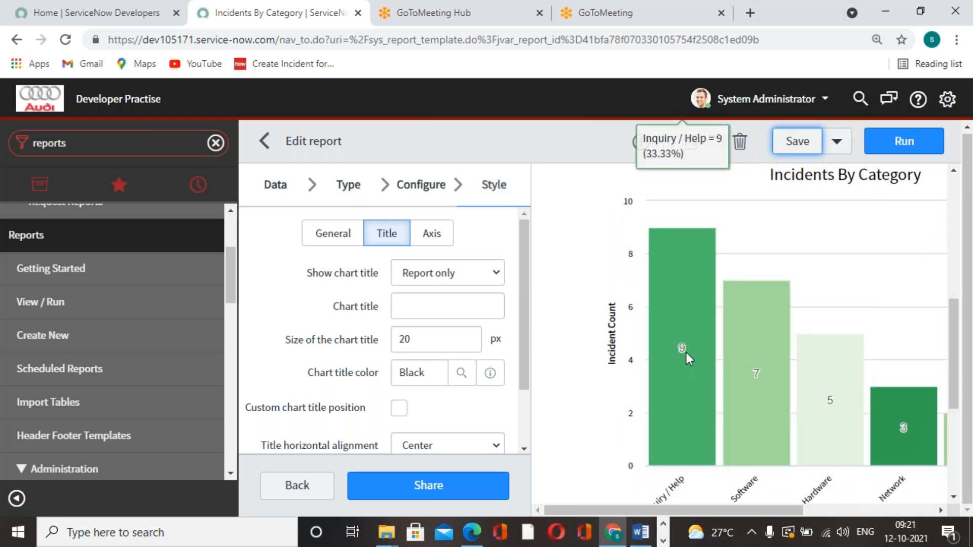
scroll(687, 352, down, 1)
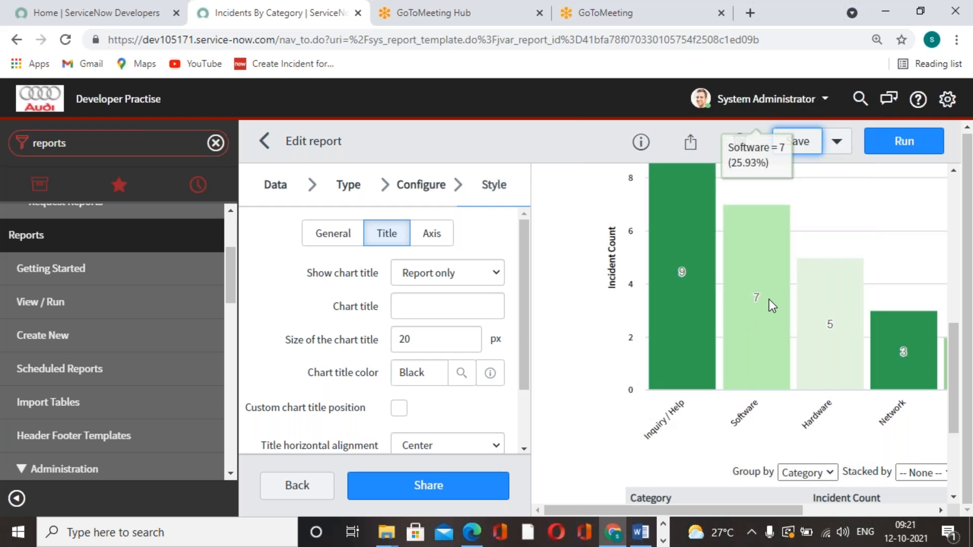
drag(780, 511, 817, 514)
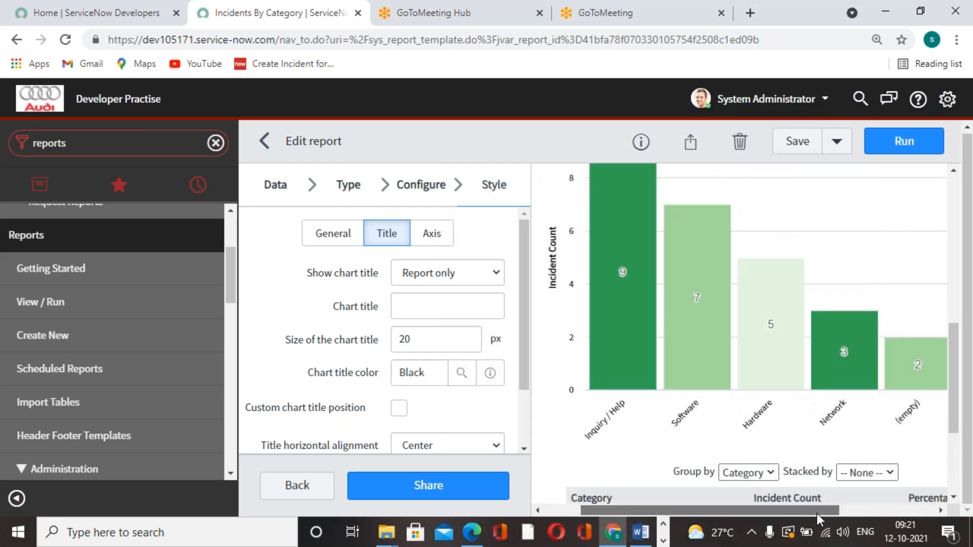
drag(811, 514, 933, 507)
scroll(740, 395, down, 4)
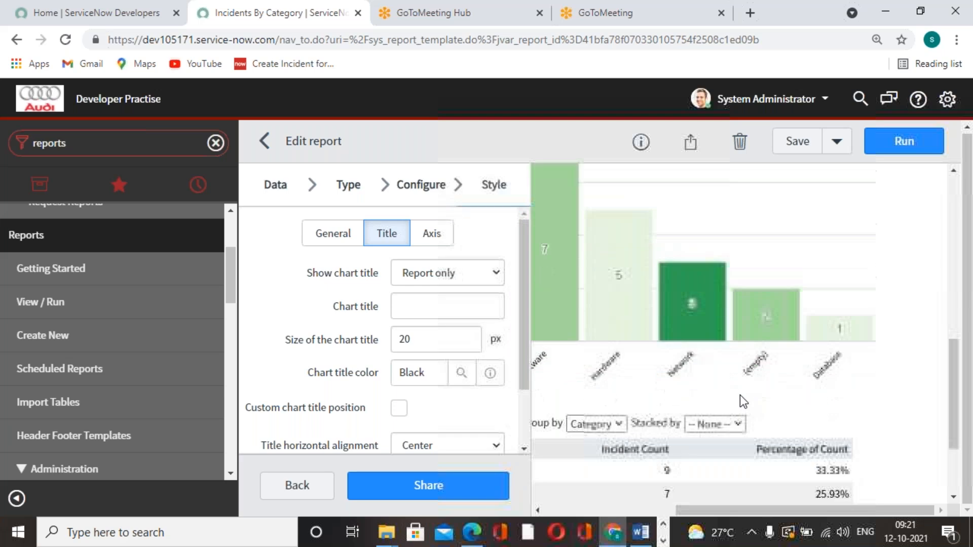
drag(846, 510, 817, 476)
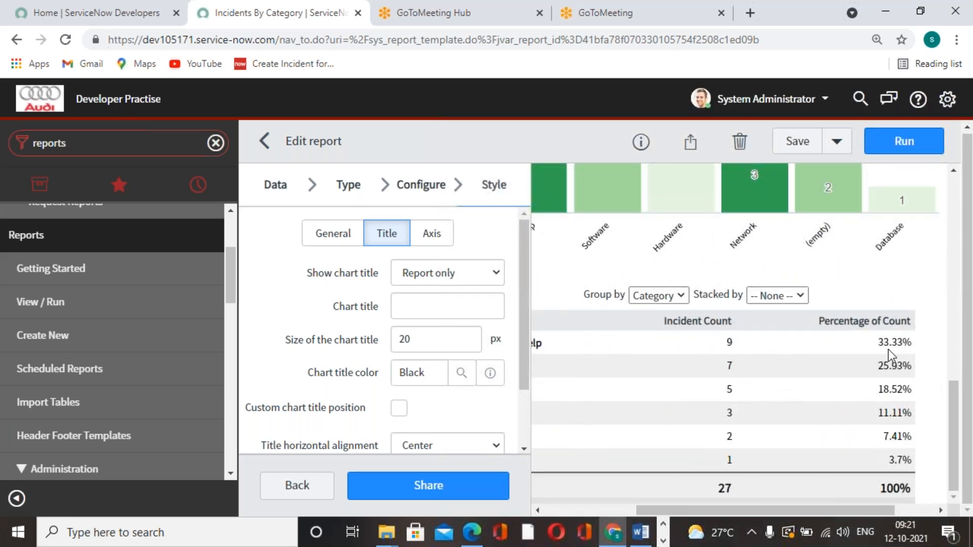
drag(884, 509, 791, 500)
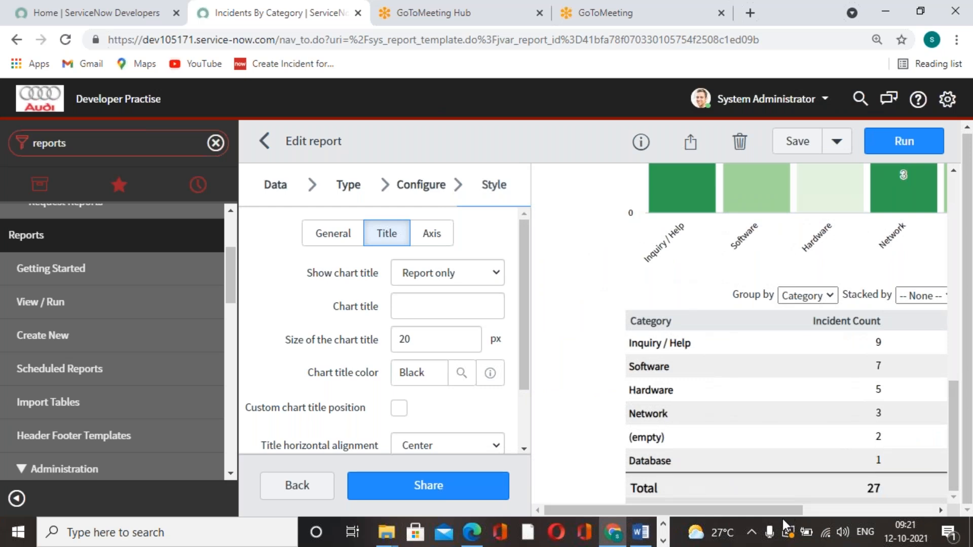
drag(781, 512, 805, 501)
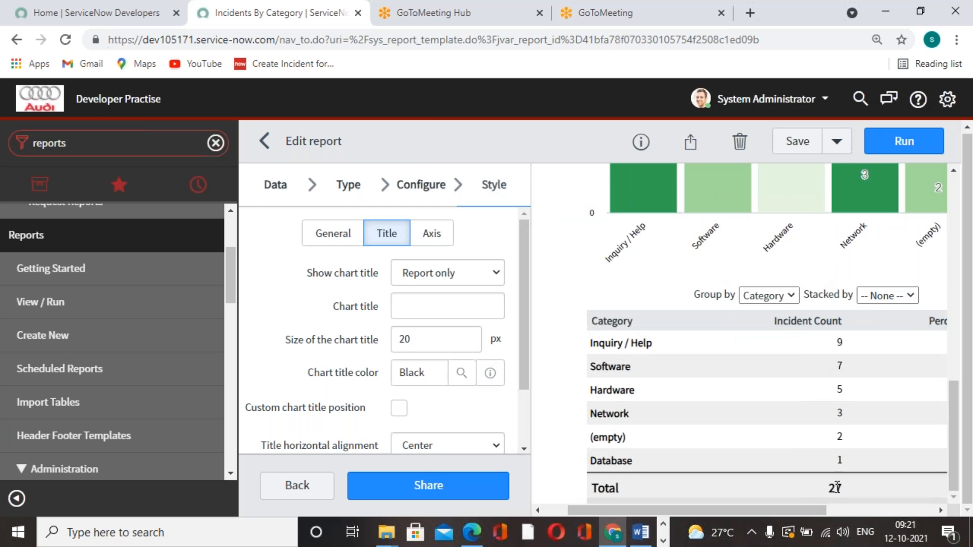
scroll(835, 488, up, 4)
scroll(796, 419, down, 2)
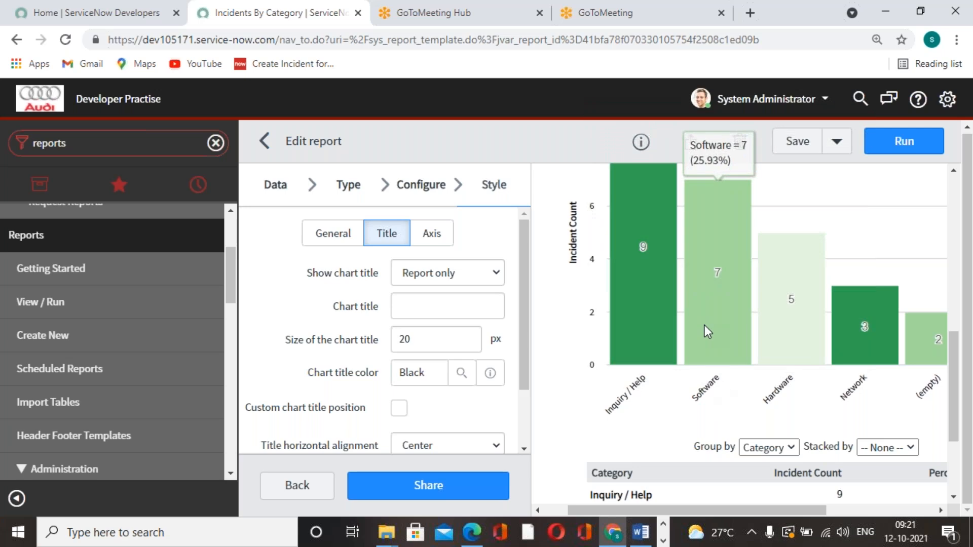
Clear all filter conditions from the report, save it and dismiss the notification
scroll(771, 381, up, 6)
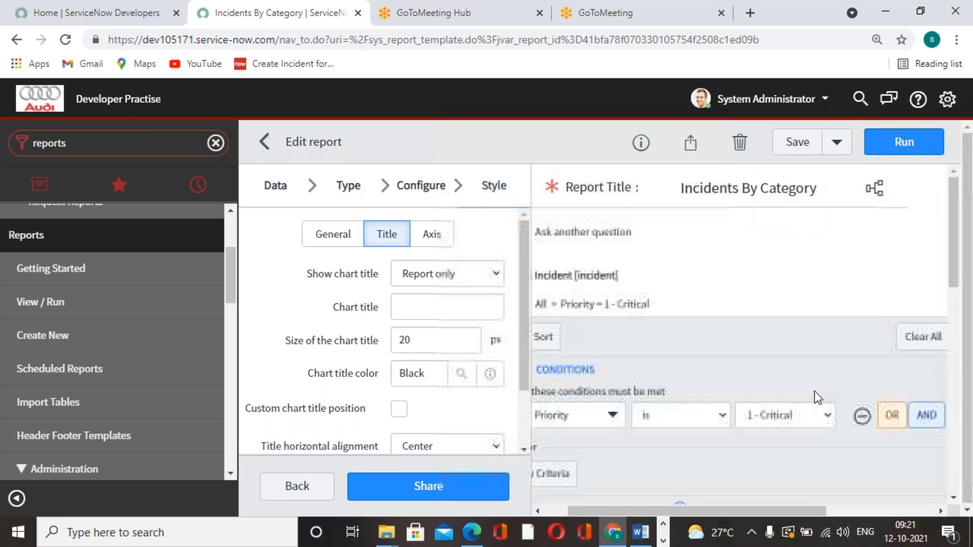
scroll(869, 424, down, 2)
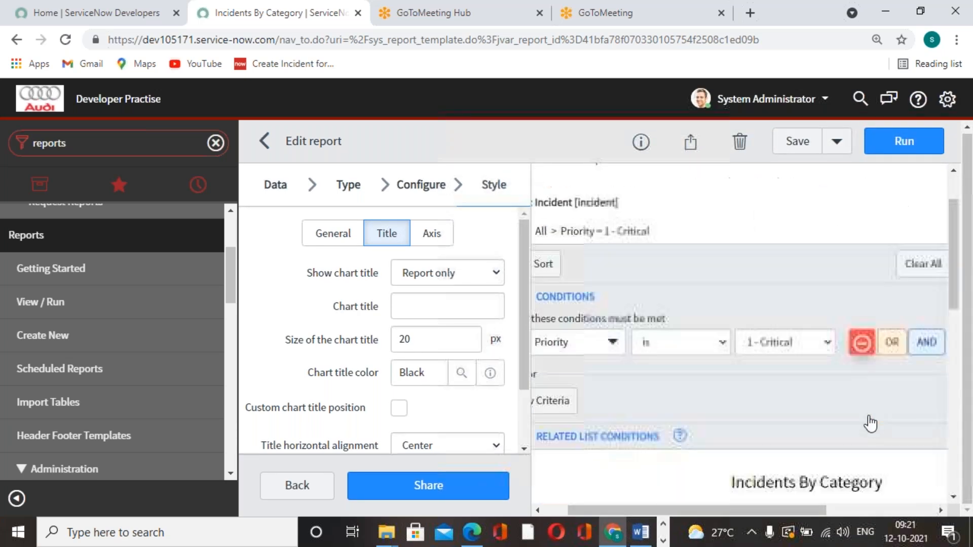
click(919, 264)
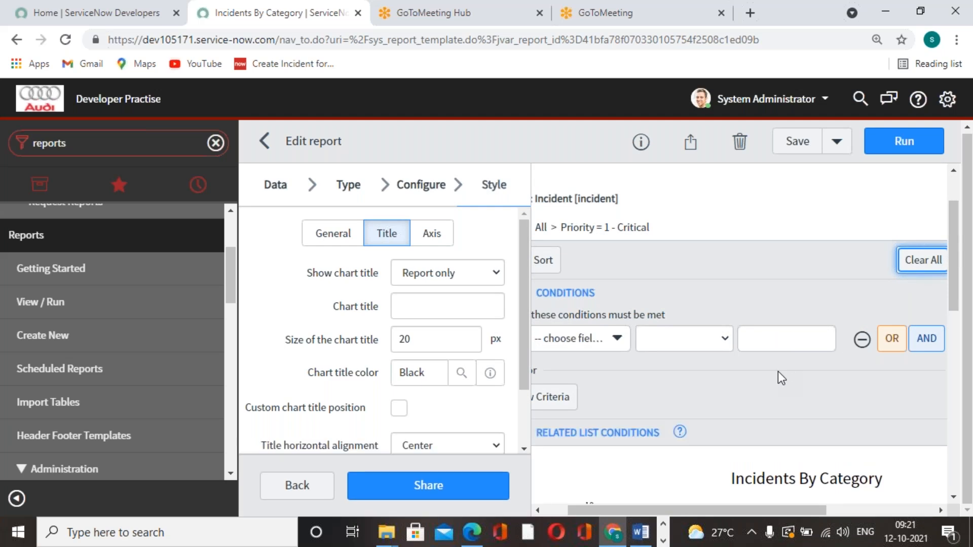
scroll(816, 437, down, 6)
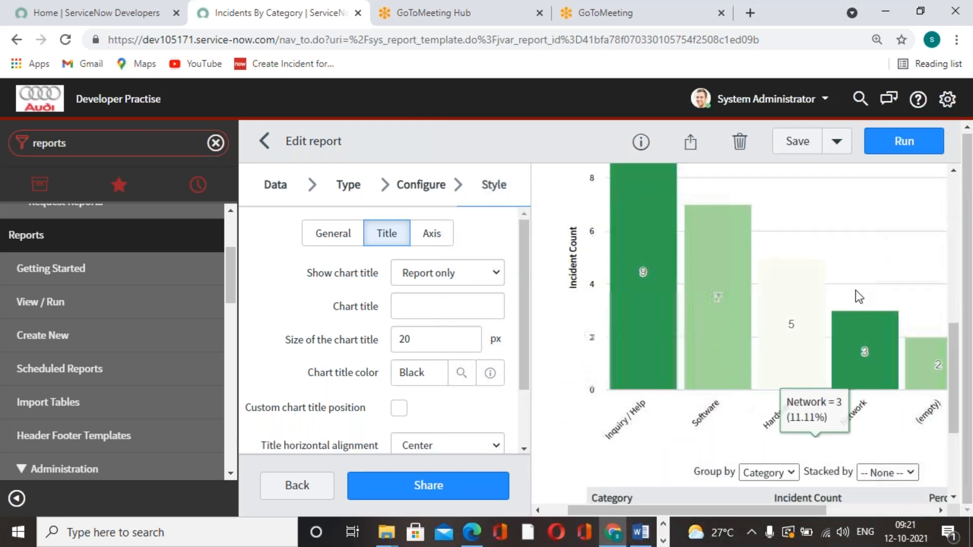
click(801, 145)
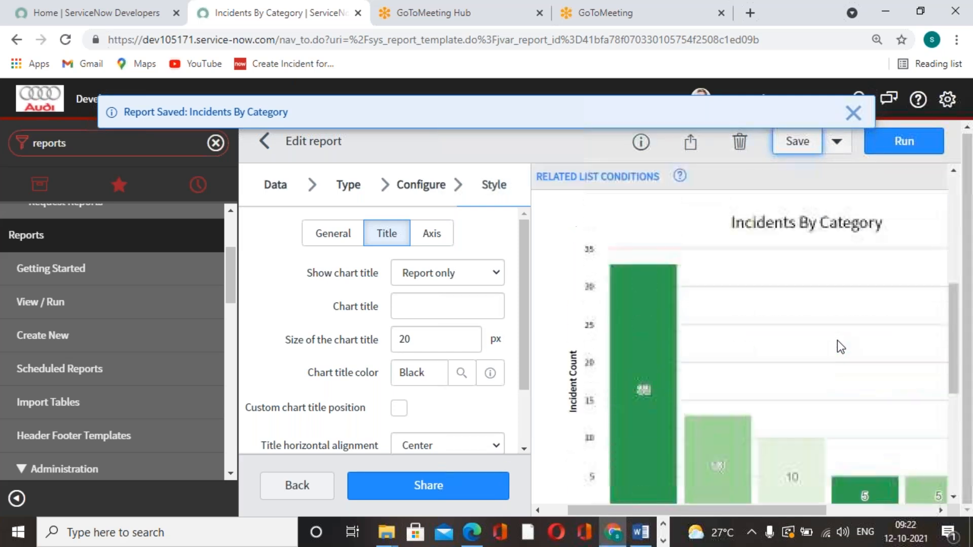
scroll(837, 339, up, 6)
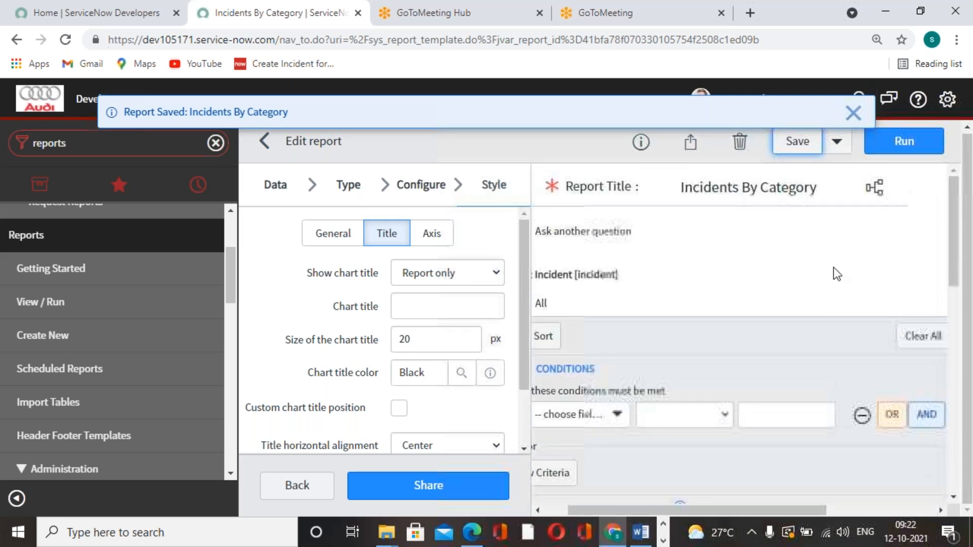
click(855, 114)
scroll(626, 349, down, 5)
scroll(659, 395, up, 3)
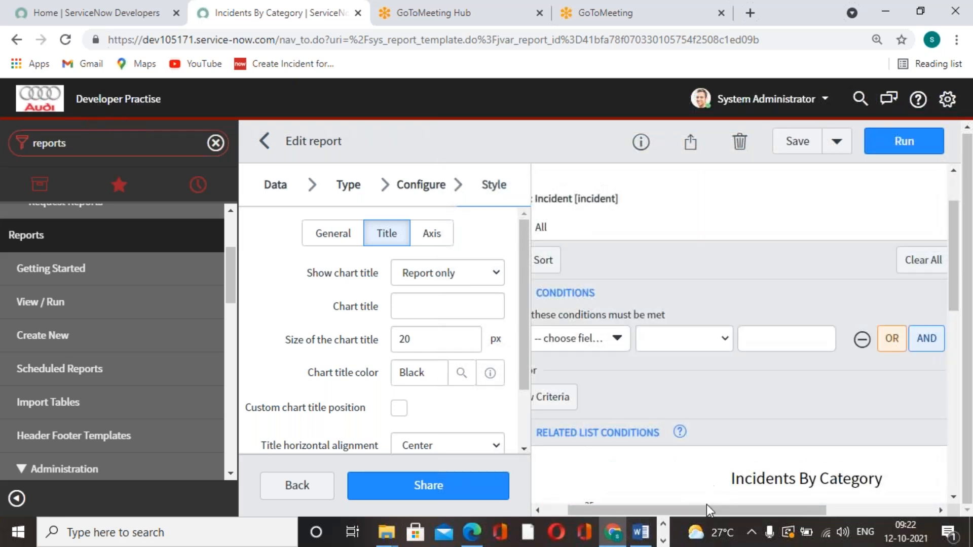
drag(705, 510, 626, 510)
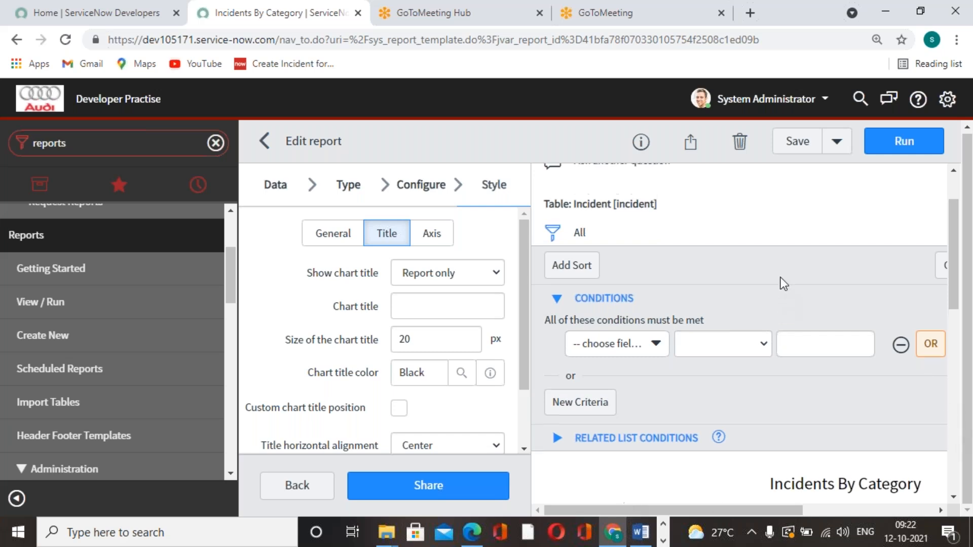
scroll(781, 278, up, 2)
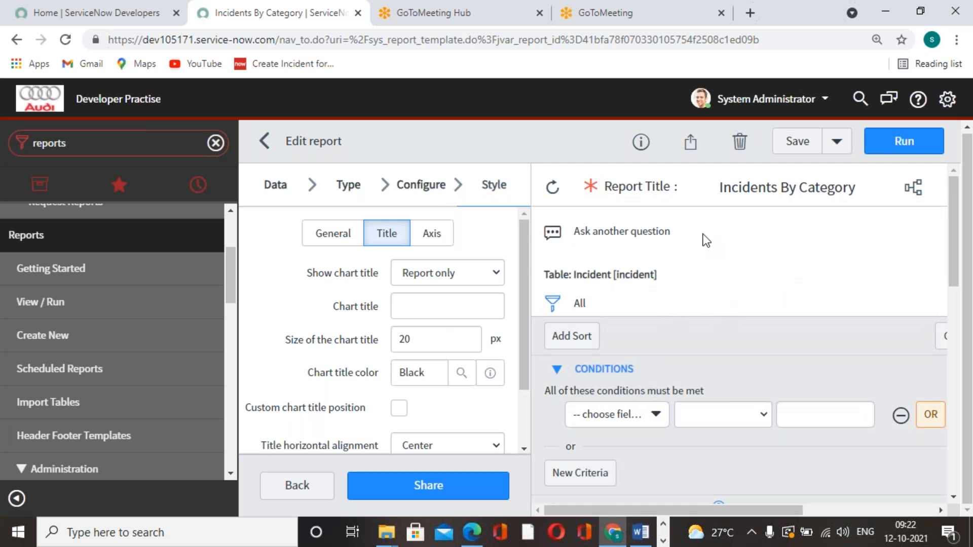
Open the report's sharing settings and review the visibility options Everyone and Groups and Users, including the Users selection
click(689, 141)
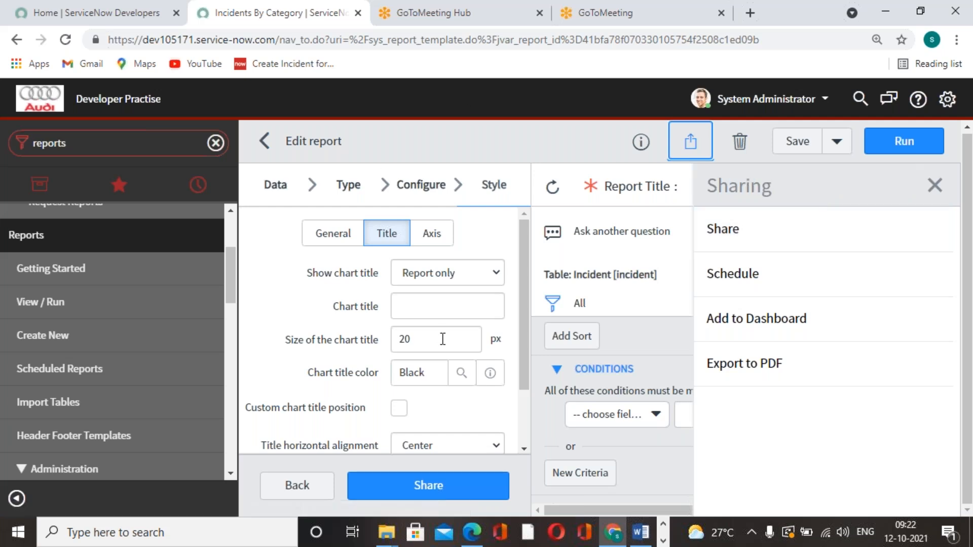
click(799, 240)
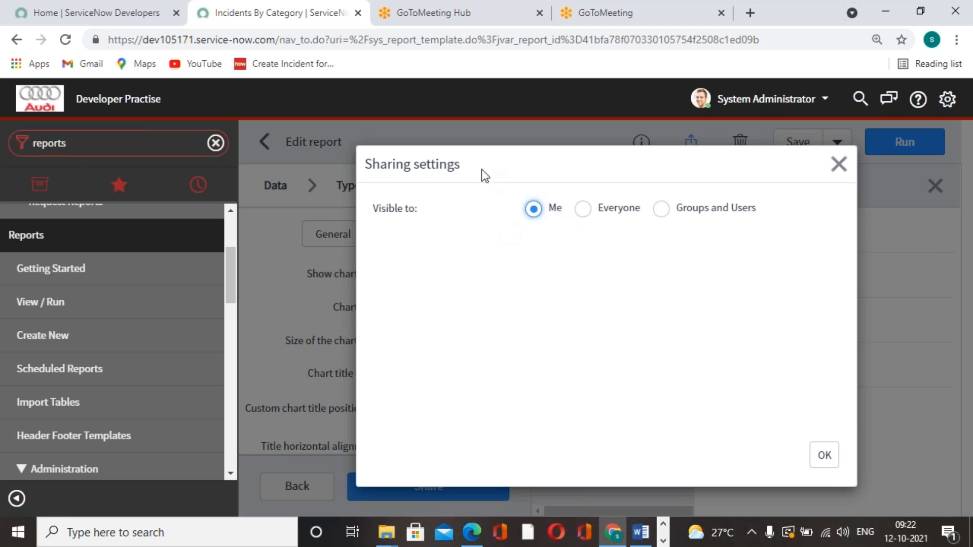
click(583, 209)
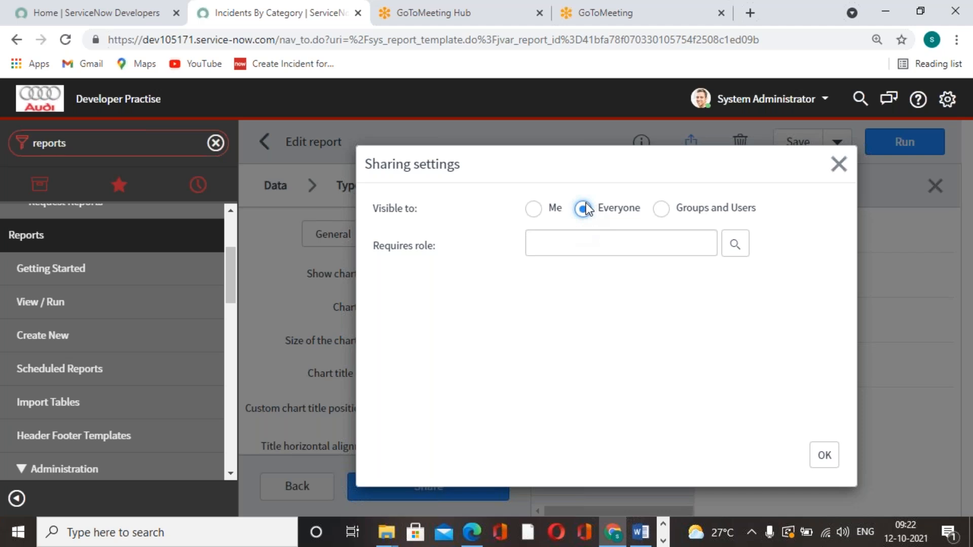
click(662, 210)
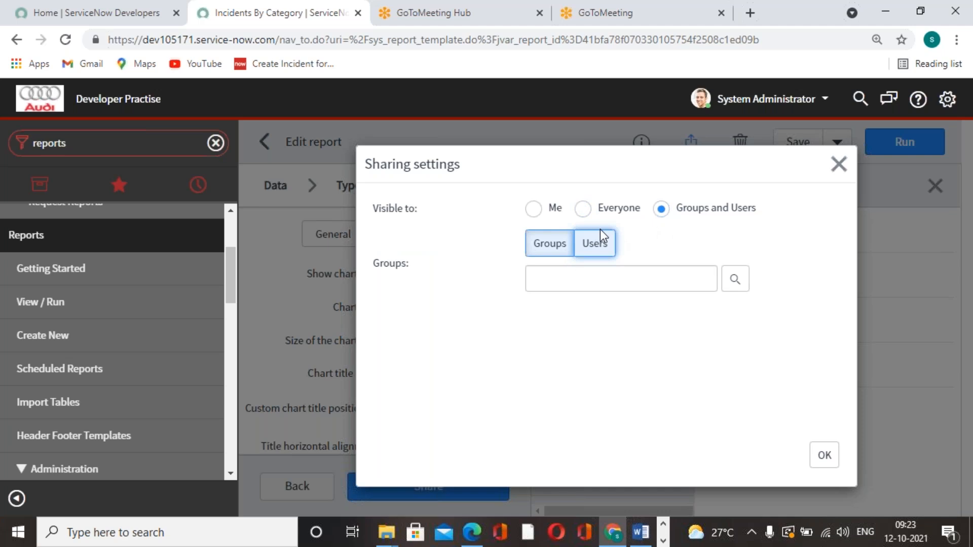
click(594, 247)
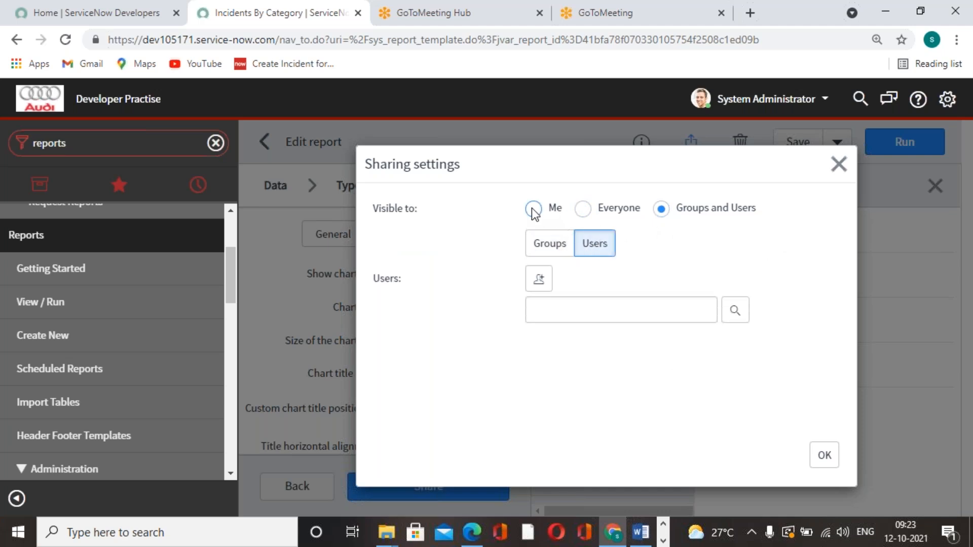
View the role lookup for the Everyone visibility option, then close the sharing settings without applying a change
click(583, 209)
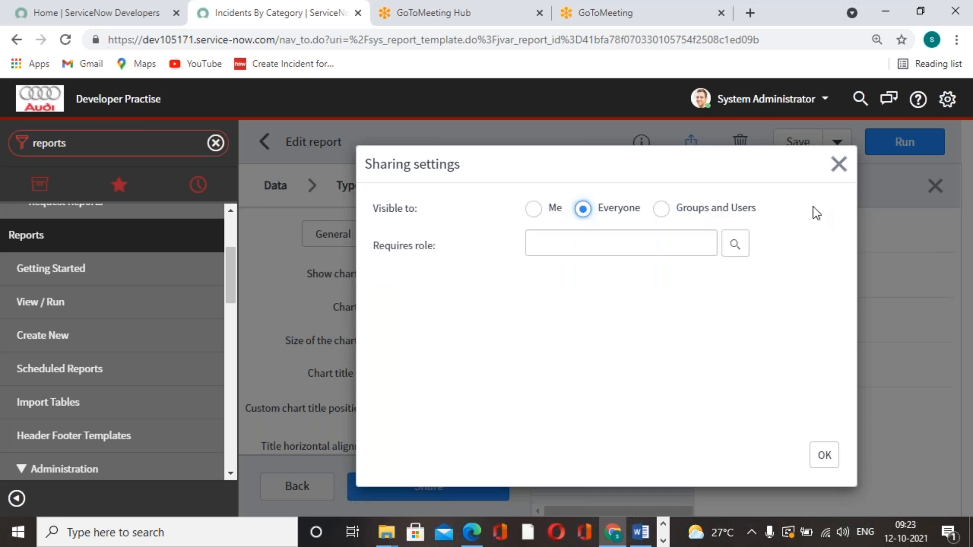
click(736, 246)
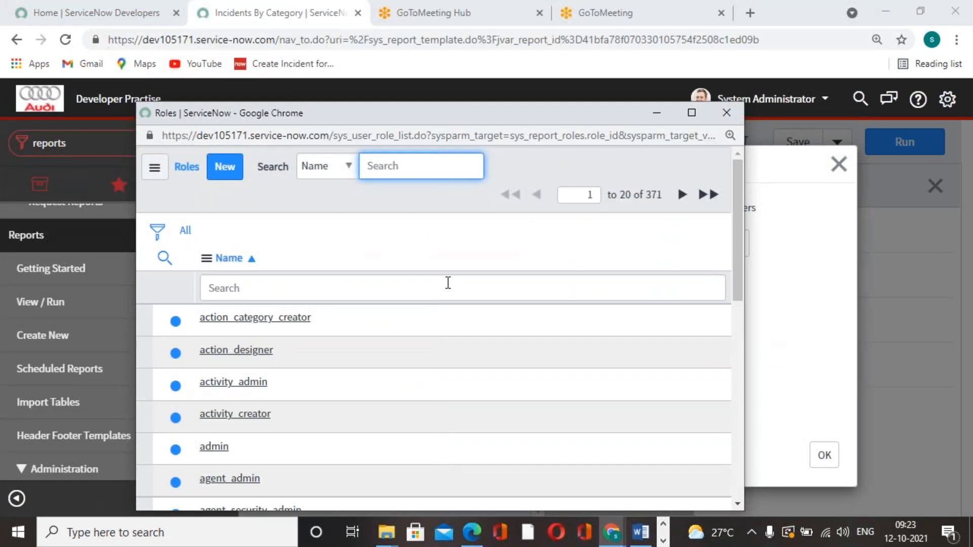
click(726, 112)
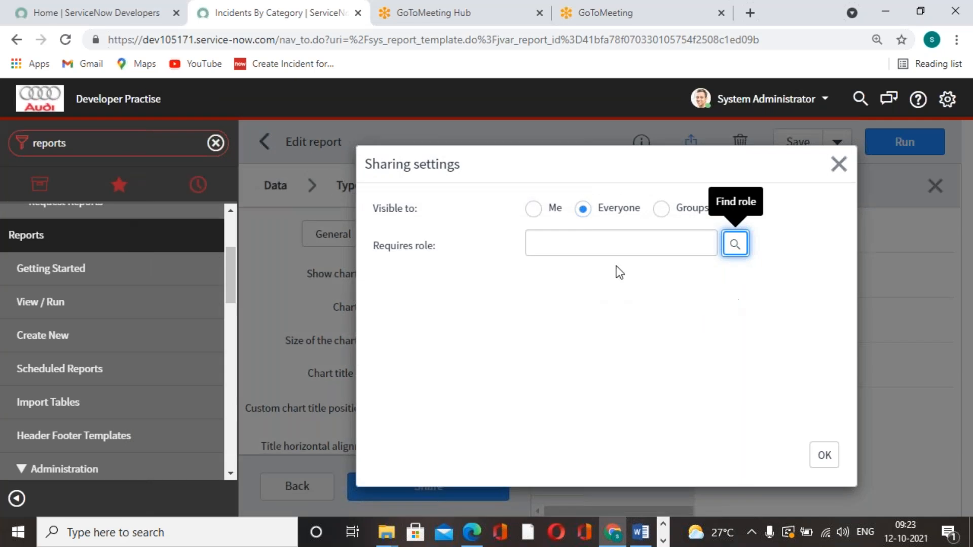
click(836, 167)
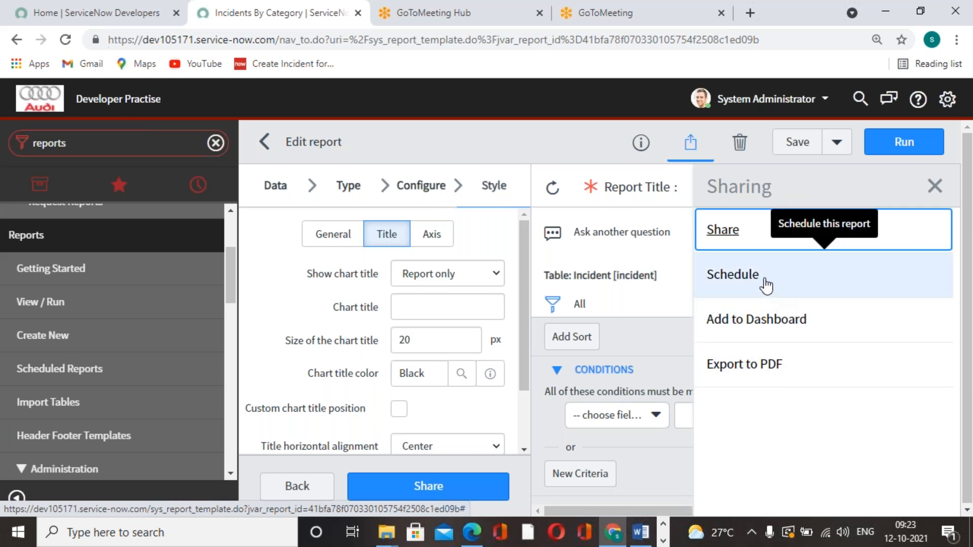
Add the Incidents By Category report to the ITIL Homepage
click(765, 333)
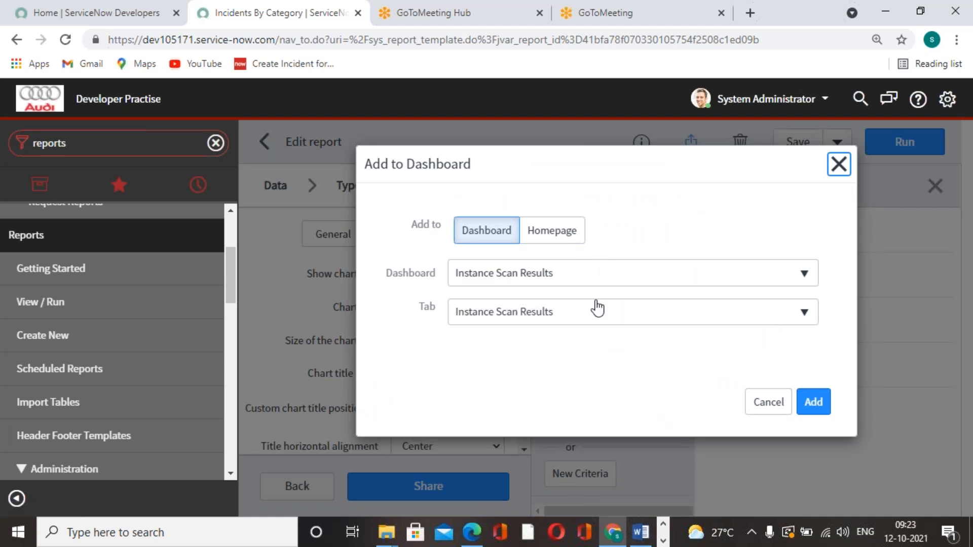
click(553, 231)
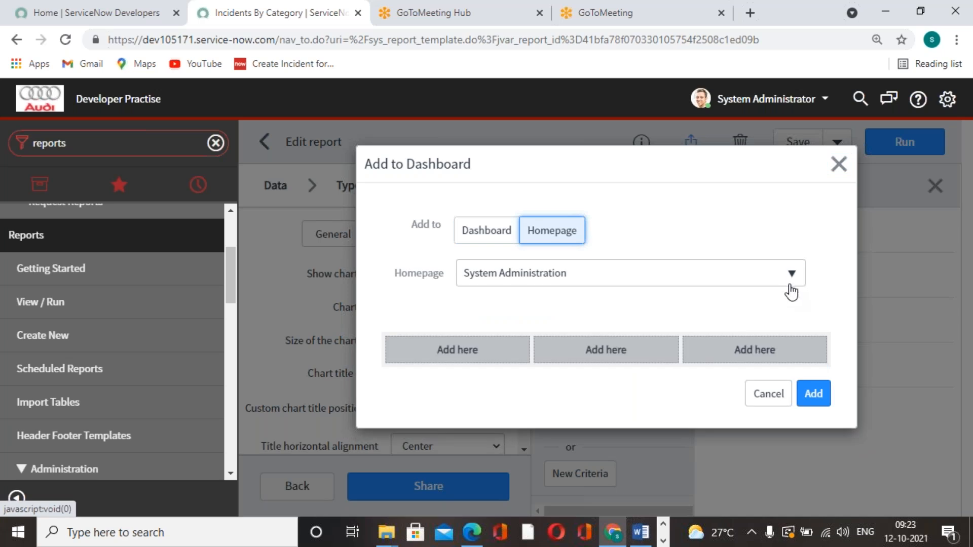
click(791, 276)
click(521, 357)
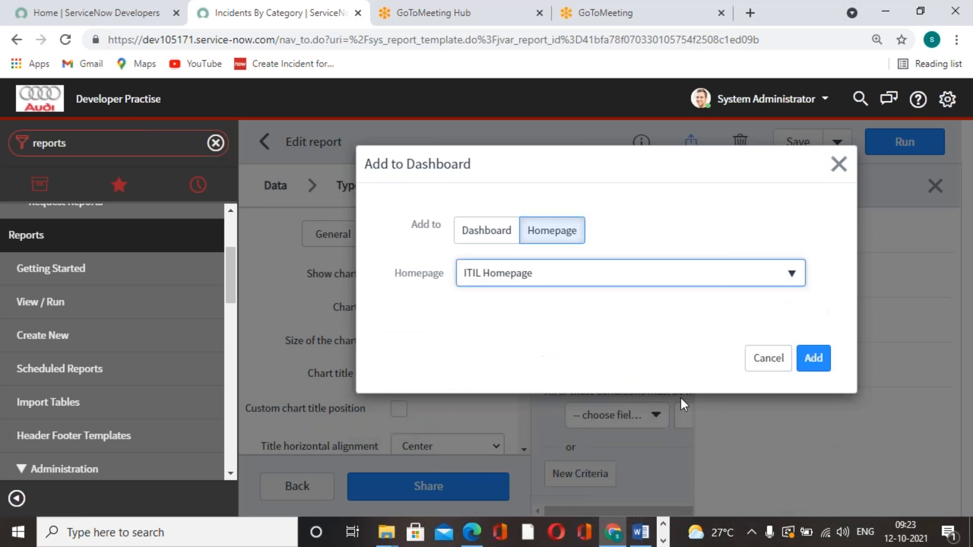
click(610, 359)
click(814, 457)
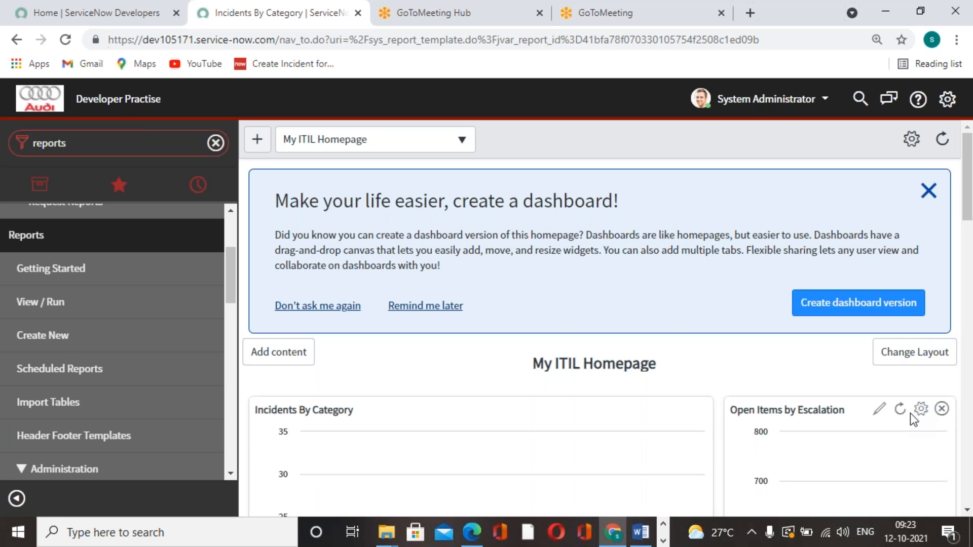
Examine the Incidents By Category chart and its data table on My ITIL Homepage
scroll(458, 431, down, 5)
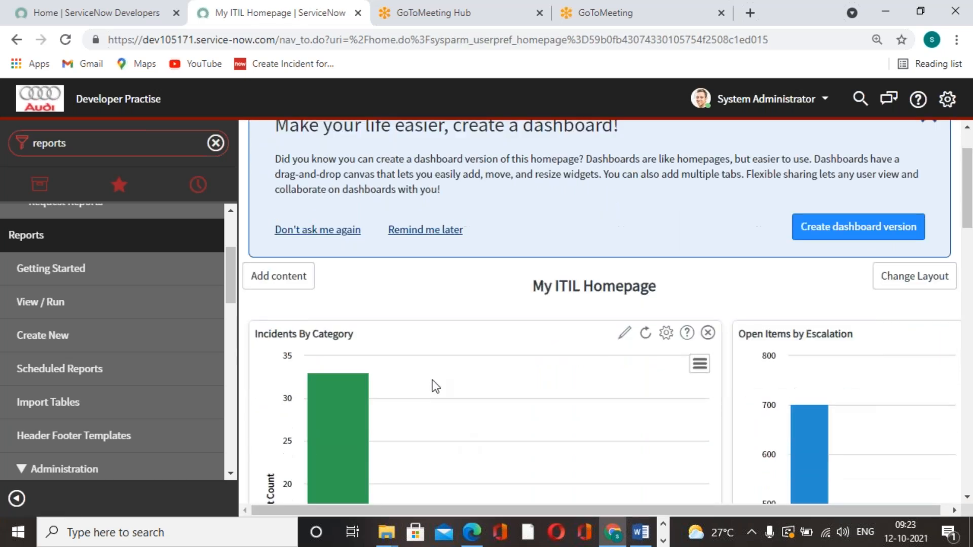
scroll(516, 397, down, 2)
scroll(516, 398, up, 5)
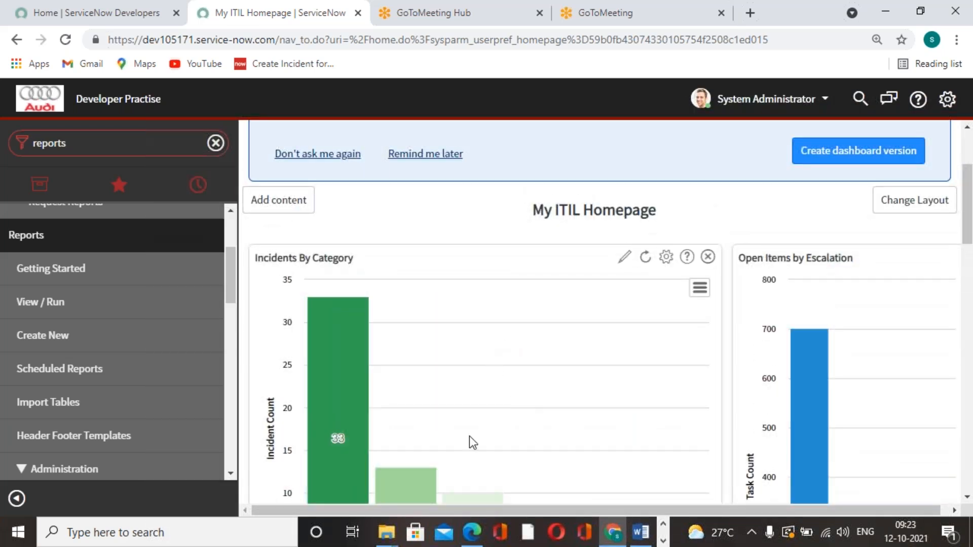
scroll(387, 344, down, 12)
scroll(488, 415, down, 12)
scroll(489, 414, up, 6)
scroll(600, 432, up, 10)
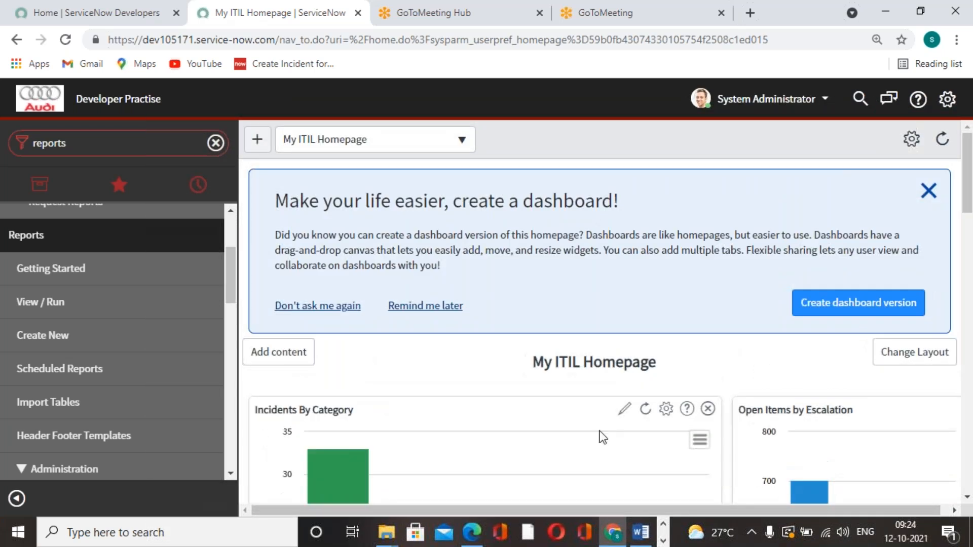
scroll(486, 304, down, 5)
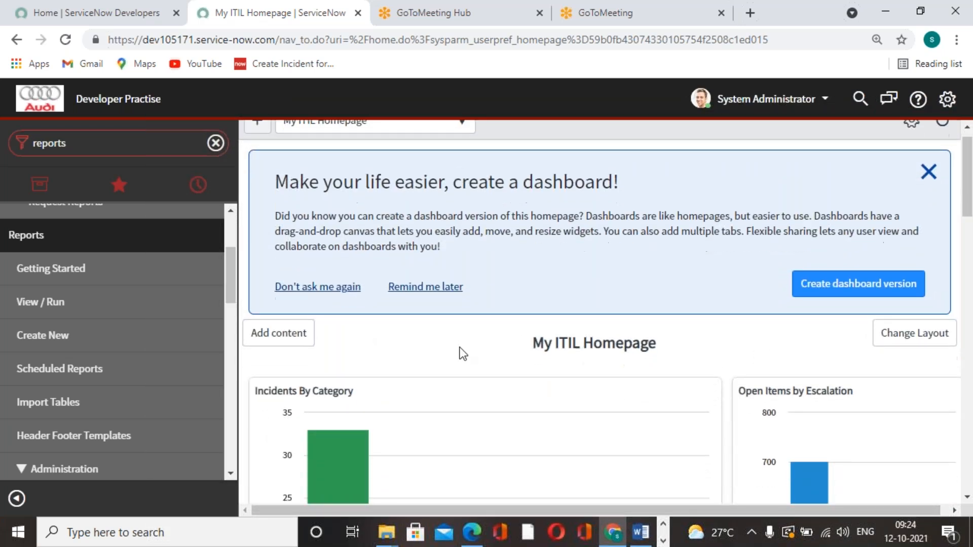
mouse_move(396, 318)
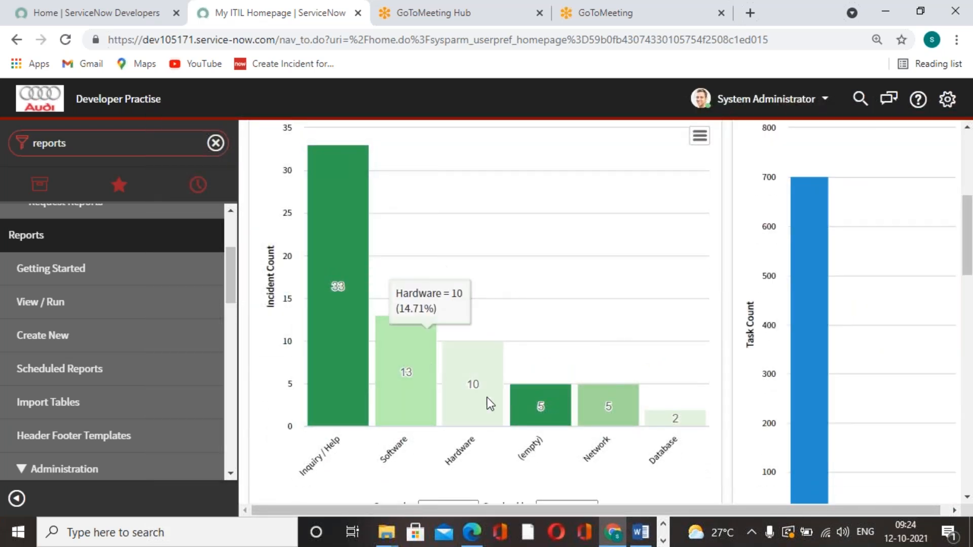
scroll(476, 373, up, 5)
scroll(477, 373, down, 2)
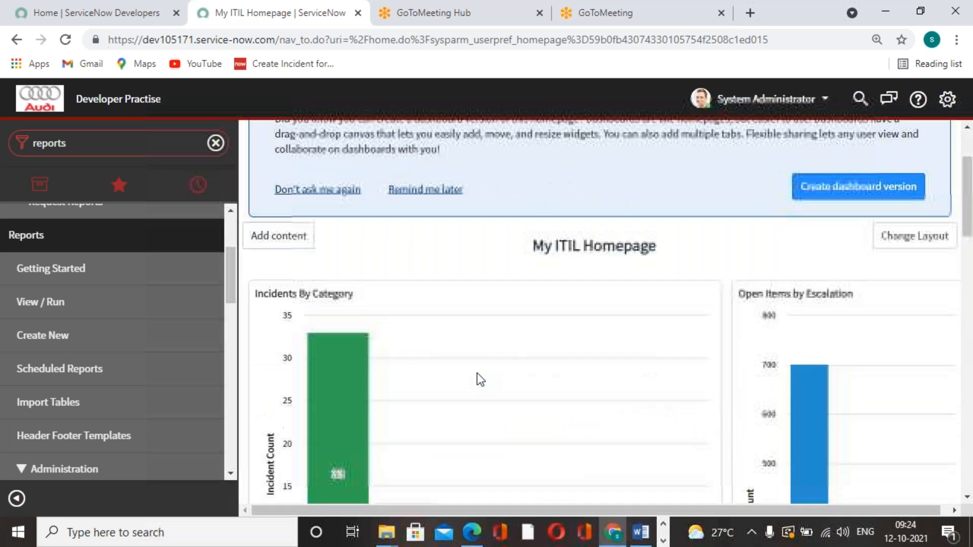
scroll(476, 373, up, 3)
scroll(476, 373, down, 3)
scroll(476, 373, down, 4)
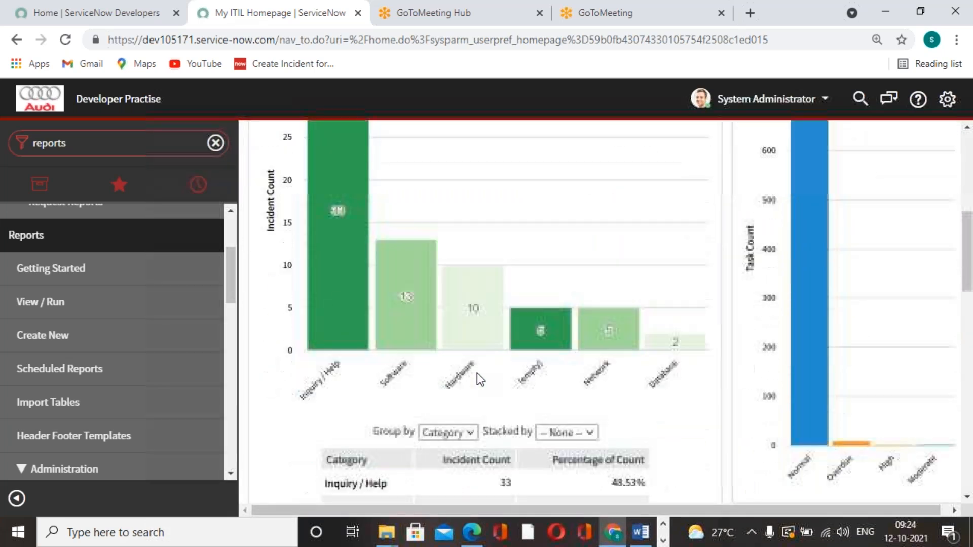
scroll(477, 373, up, 6)
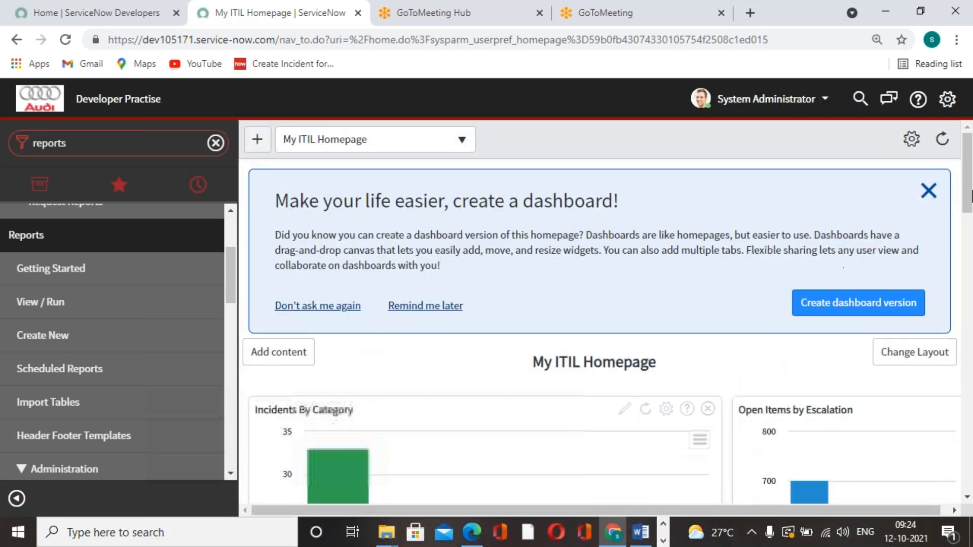
Dismiss the banner suggesting a dashboard version of the homepage and look over the homepage's charts
click(928, 190)
scroll(539, 352, down, 1)
scroll(539, 352, down, 5)
scroll(539, 352, up, 6)
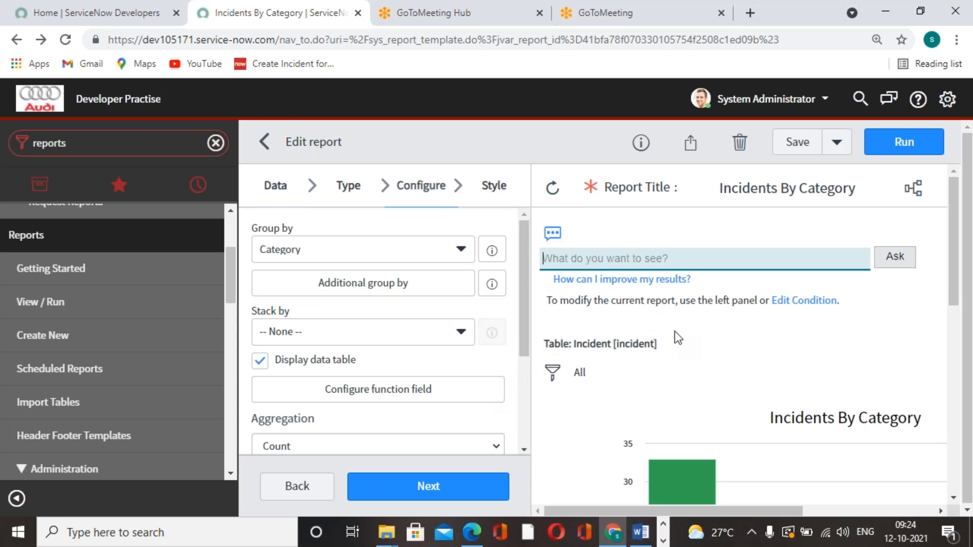
Export the Incidents By Category report to PDF in Landscape orientation with Generate now delivery, and download the file
click(690, 143)
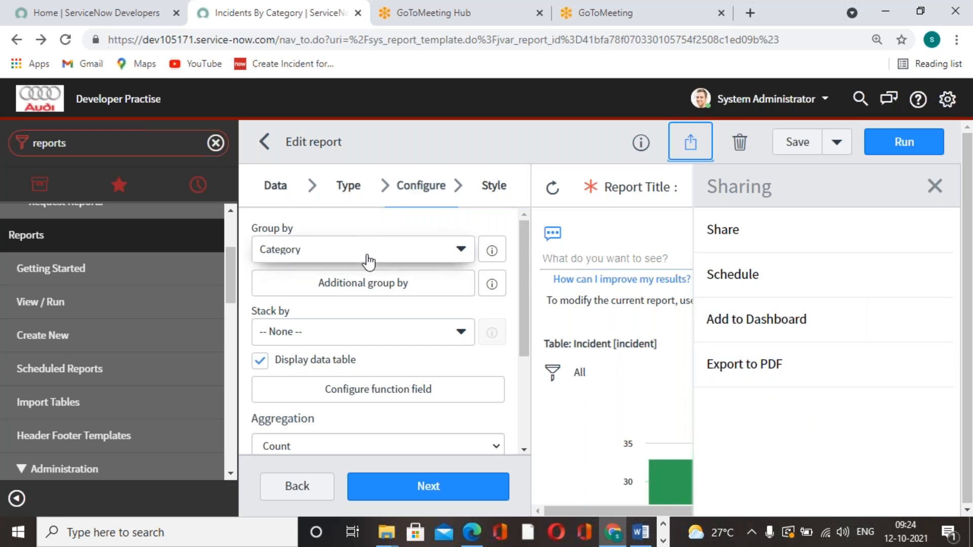
click(738, 378)
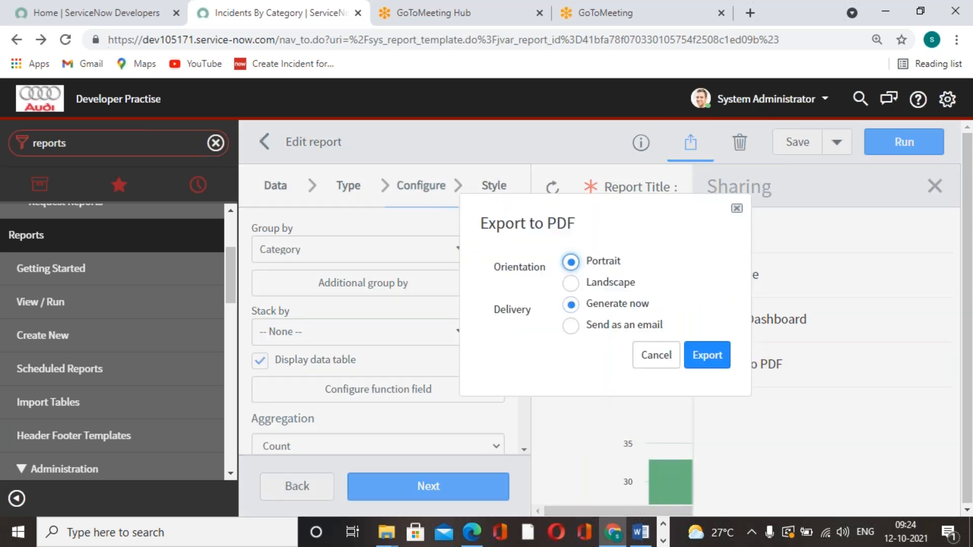
click(569, 283)
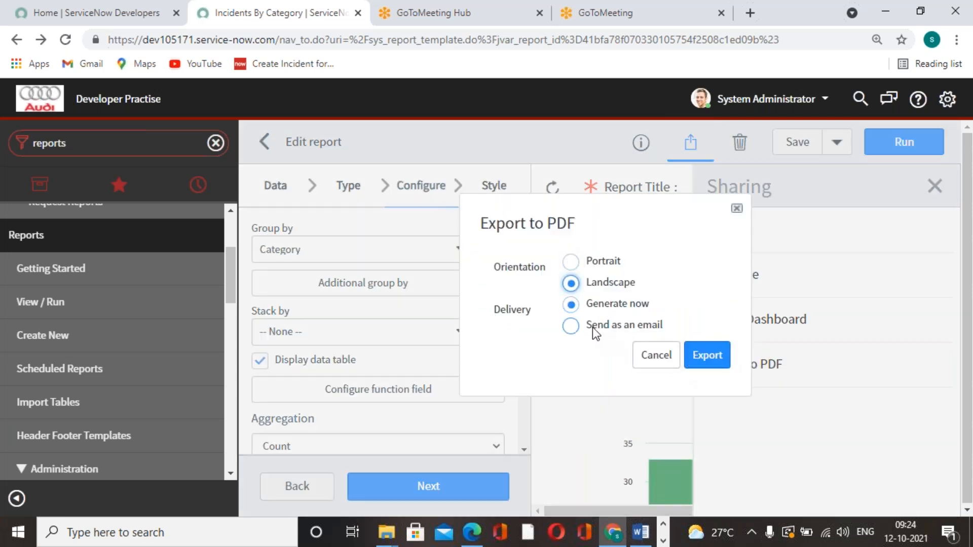
click(706, 357)
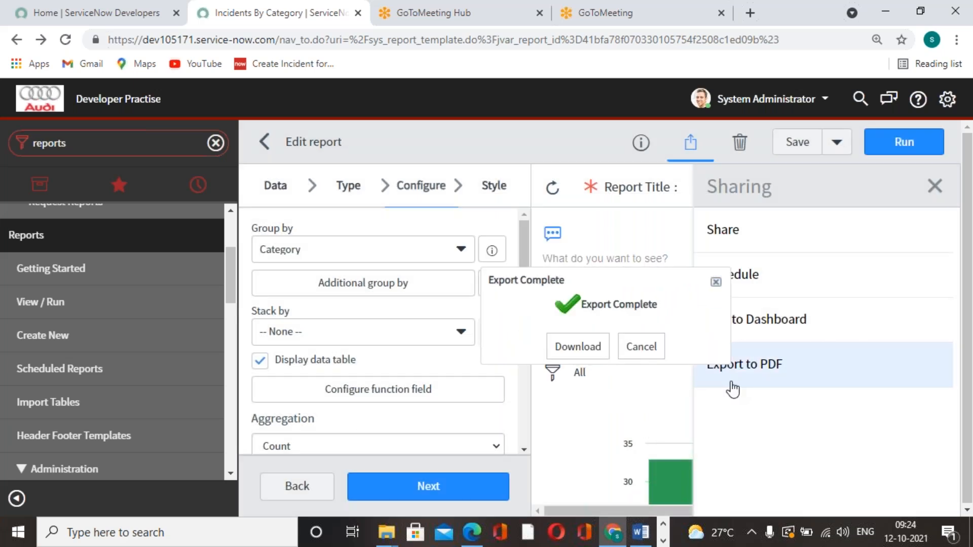
click(576, 350)
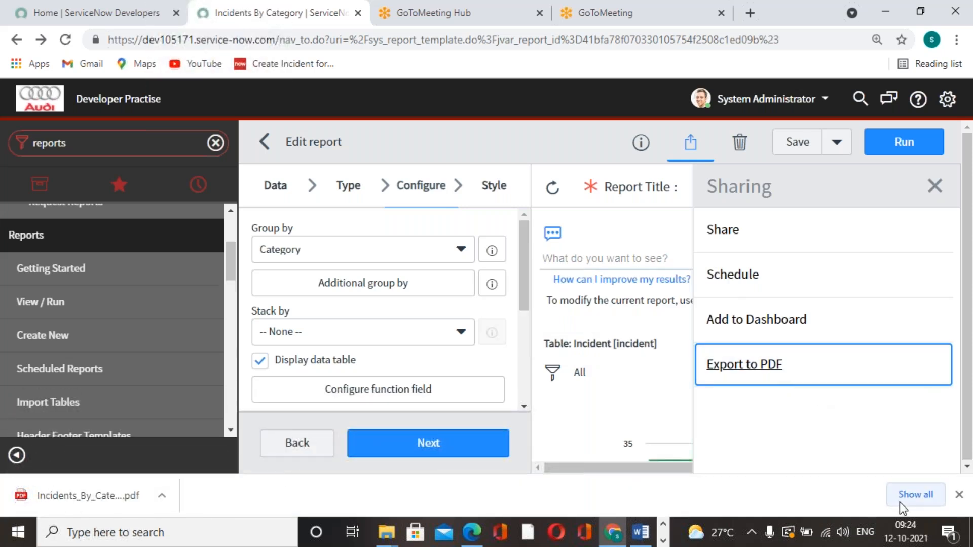
Show the downloaded Incidents_By_Category PDF in the Downloads folder and open it
click(901, 501)
click(347, 248)
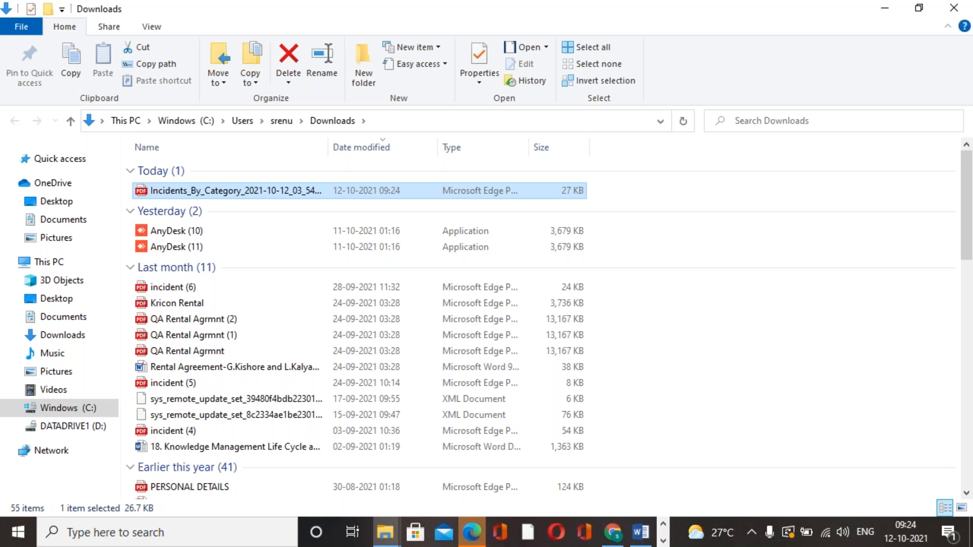
double_click(308, 193)
Examine the exported PDF's chart, category table and header details such as the report title
scroll(539, 336, down, 5)
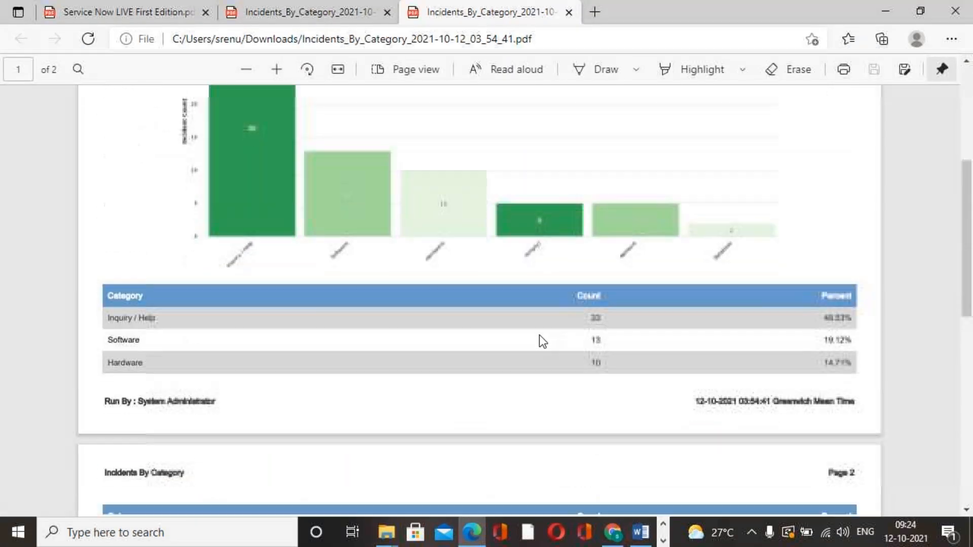
scroll(539, 336, down, 10)
scroll(540, 336, up, 15)
scroll(539, 336, down, 5)
scroll(539, 336, up, 5)
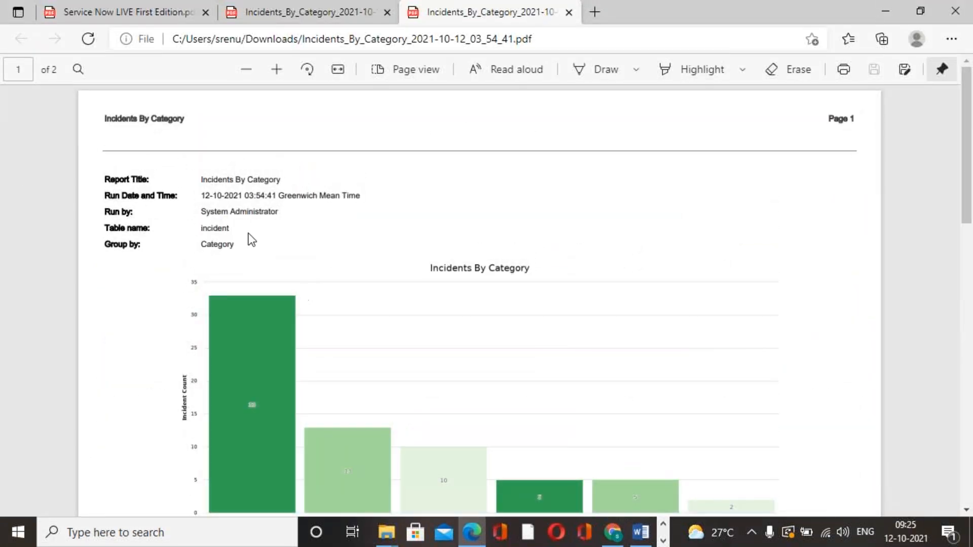
drag(202, 182, 324, 143)
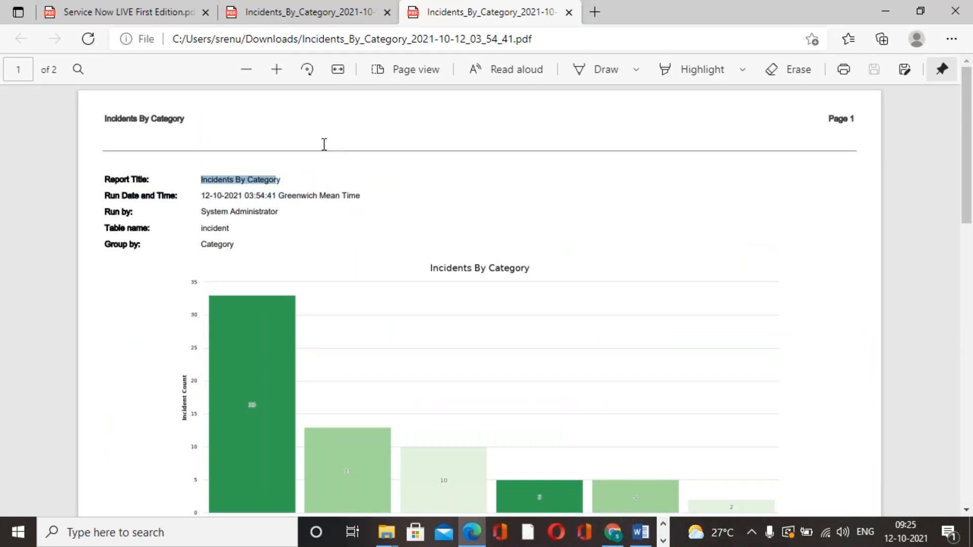
click(400, 199)
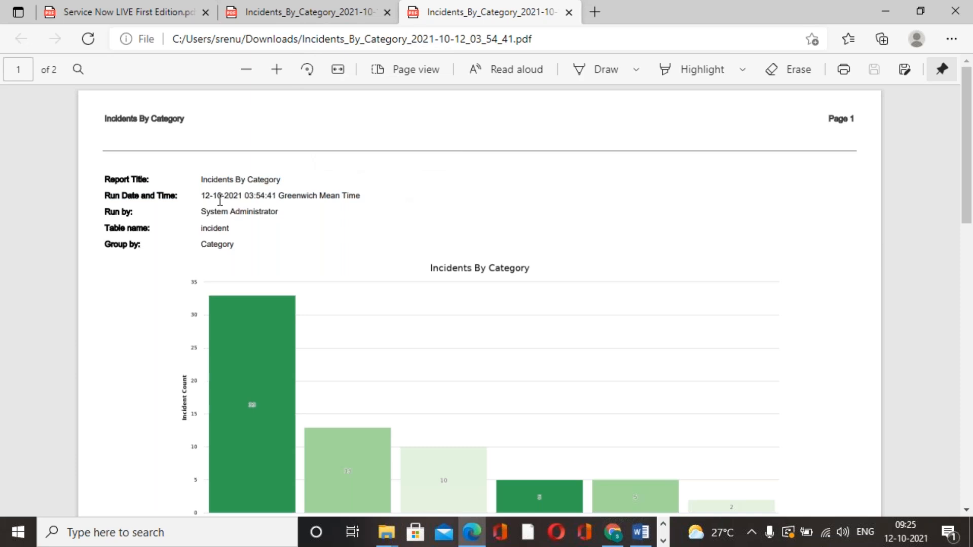
Examine the exported PDF's run date and time, run by and table name details, and the category tables on both pages
drag(202, 195, 360, 191)
drag(201, 212, 313, 209)
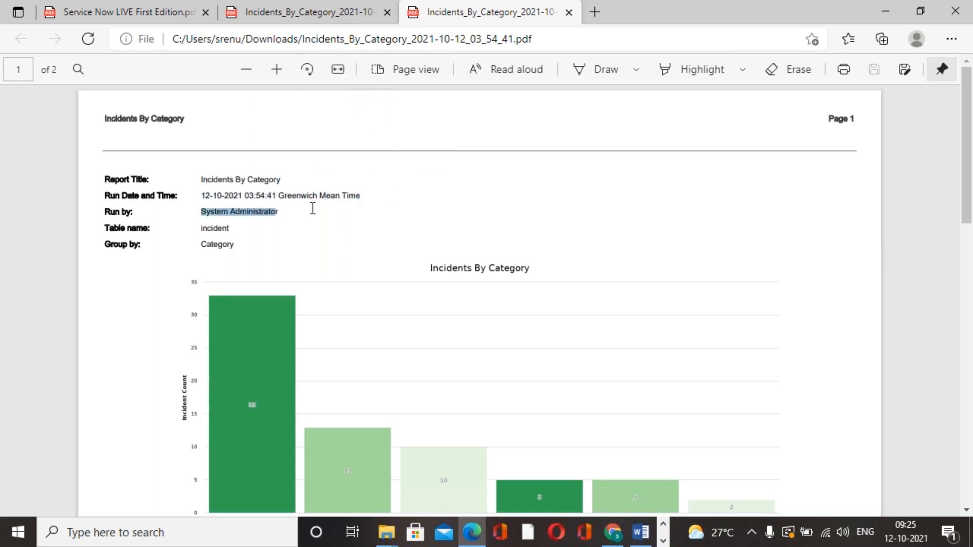
click(306, 276)
drag(198, 228, 232, 224)
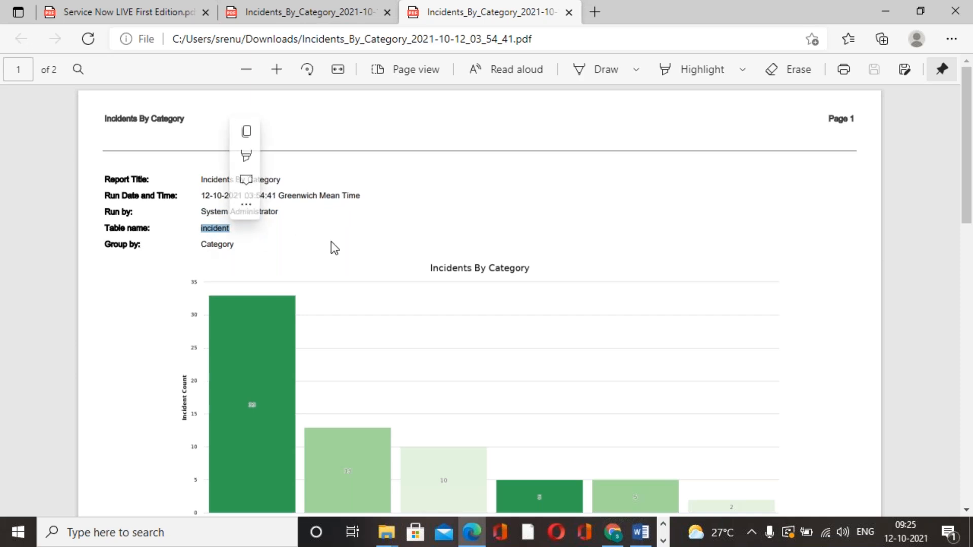
click(293, 238)
scroll(413, 284, down, 7)
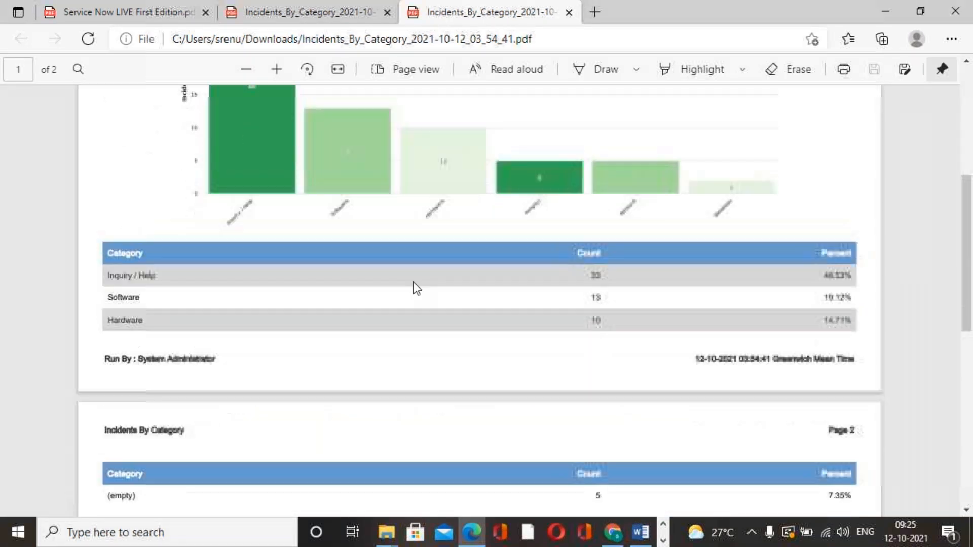
scroll(371, 402, down, 5)
scroll(370, 402, up, 12)
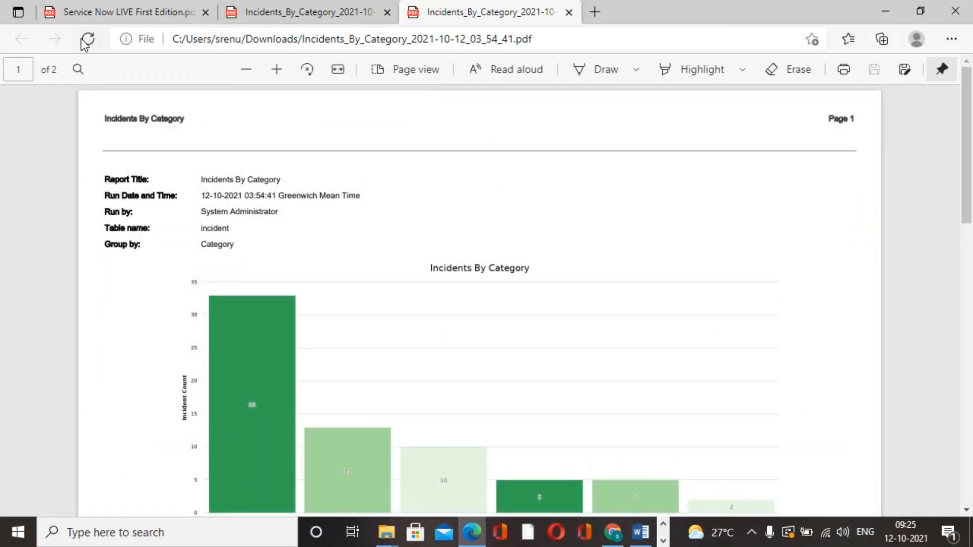
Switch to Chrome and return to the Incidents By Category report with its sharing options
click(586, 23)
click(510, 20)
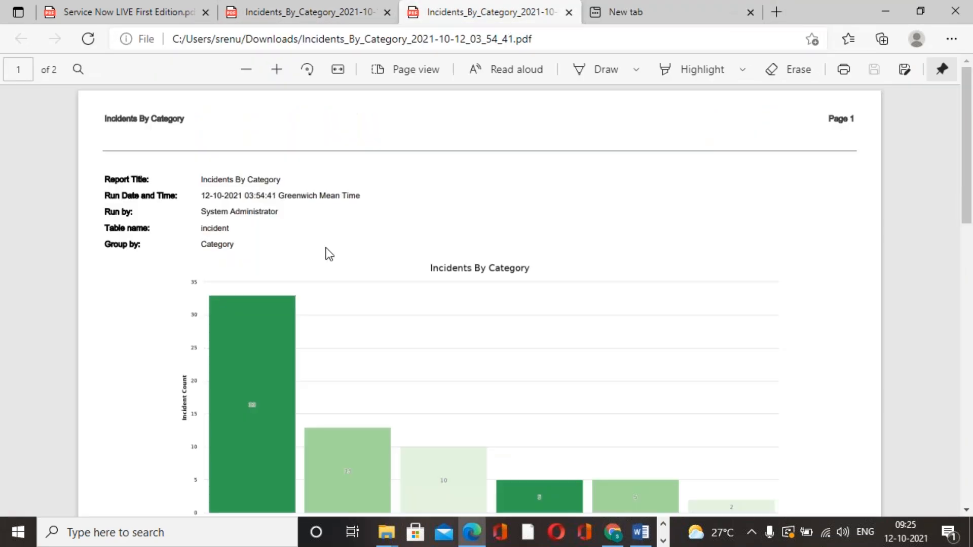
click(614, 531)
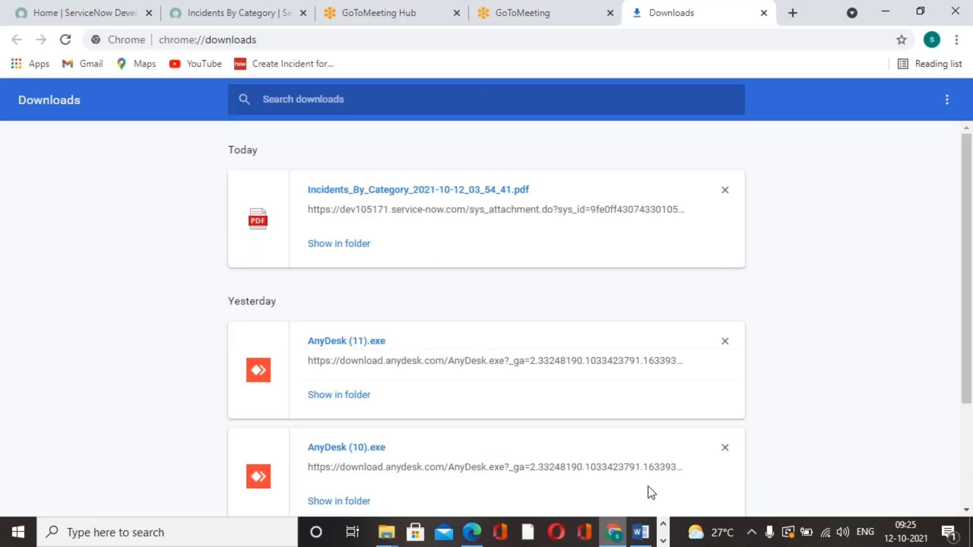
click(246, 18)
click(735, 445)
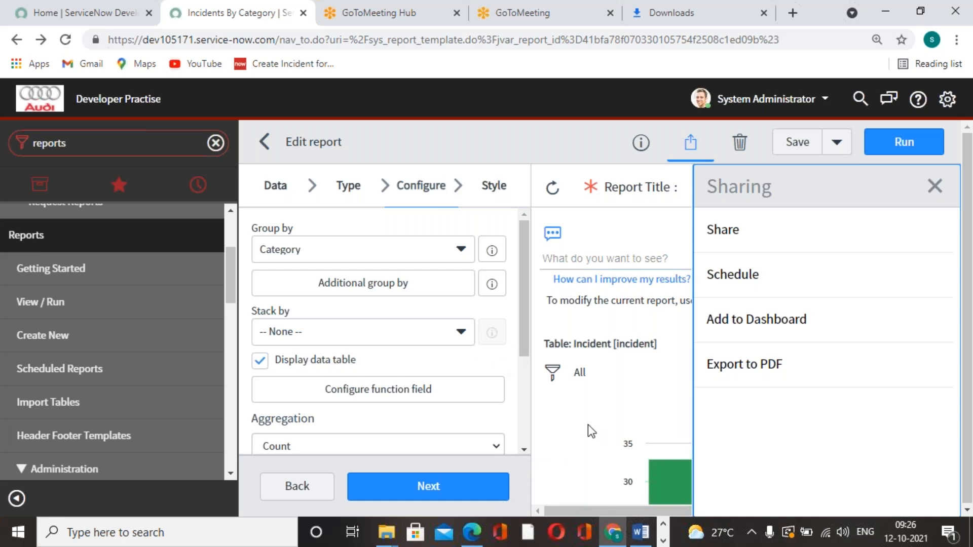
Open the report's email scheduling form and look over its recipient, run frequency, time, condition, subject and message fields
click(730, 291)
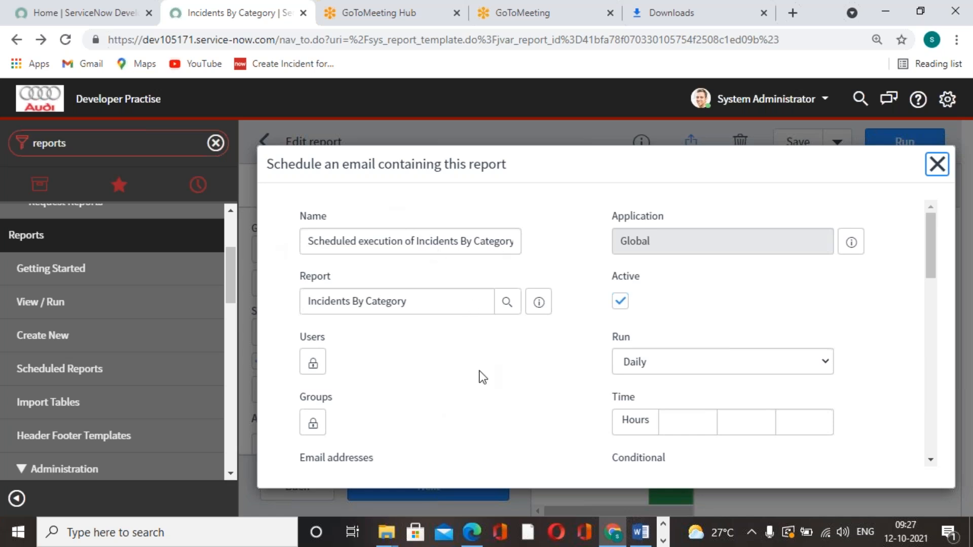
scroll(479, 371, down, 1)
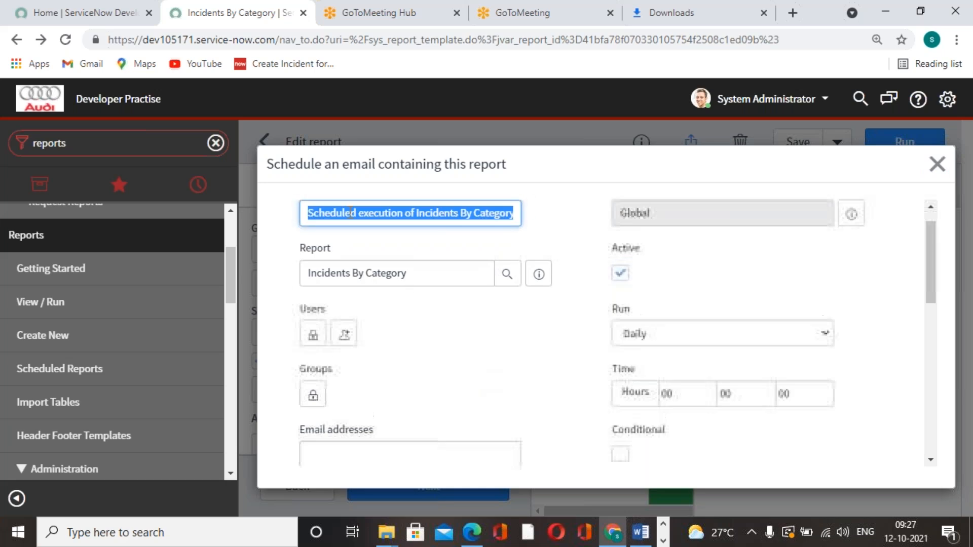
click(462, 335)
scroll(466, 343, down, 2)
scroll(466, 343, up, 2)
scroll(465, 341, down, 3)
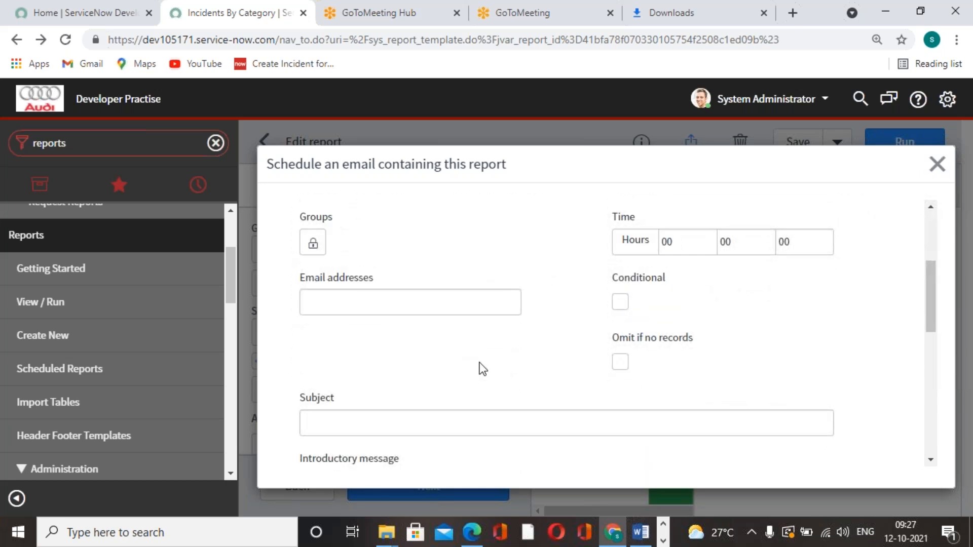
scroll(496, 388, down, 1)
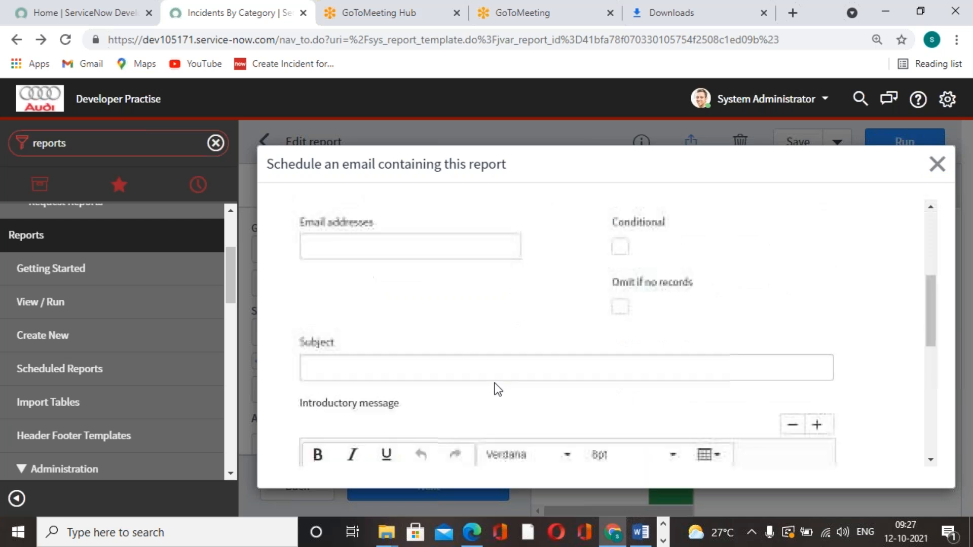
scroll(495, 376, up, 3)
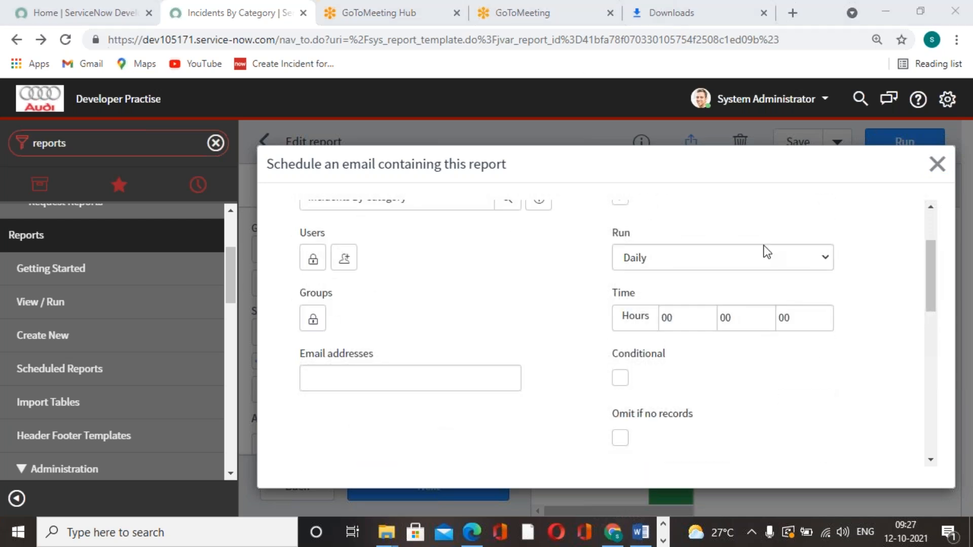
Search Google for "gmt time" in a new tab and return to the report's scheduling form
click(794, 12)
click(790, 44)
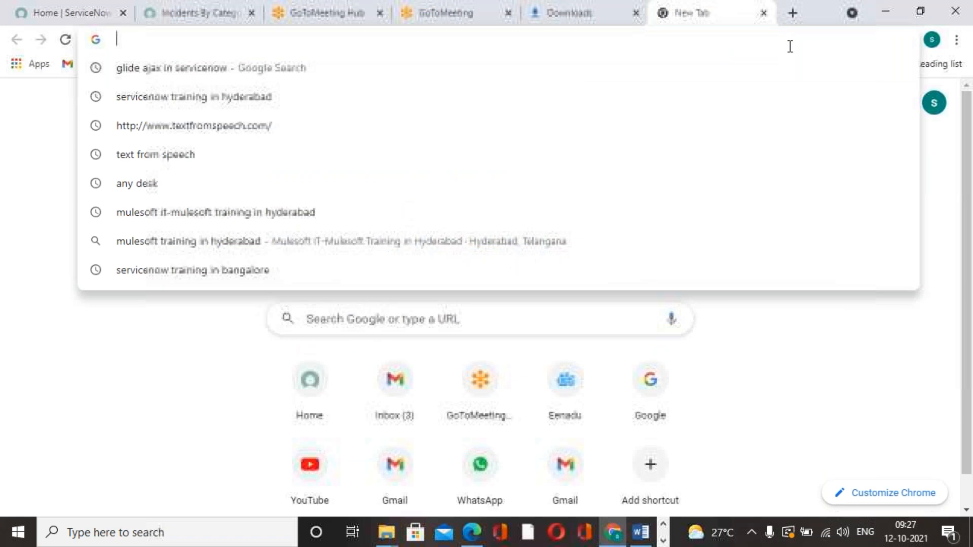
text(gmt)
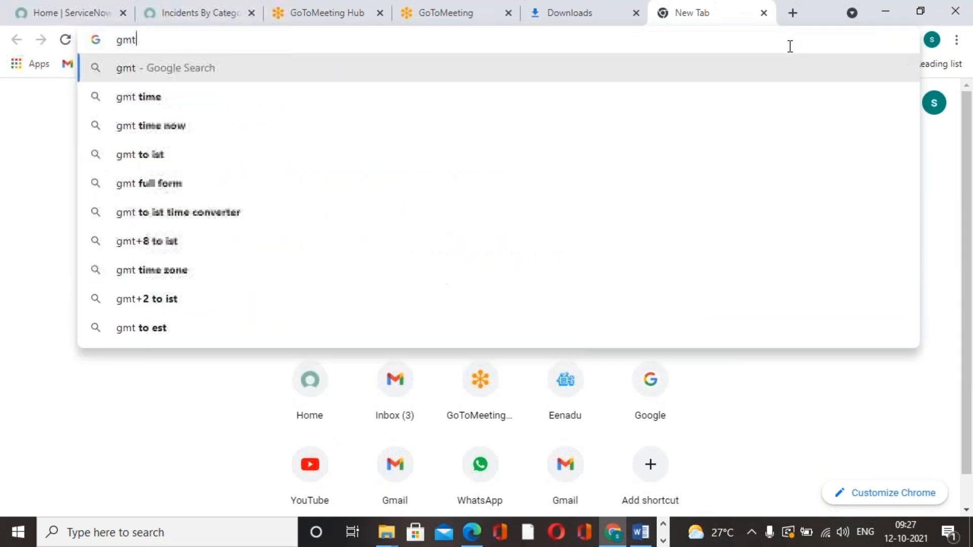
click(173, 99)
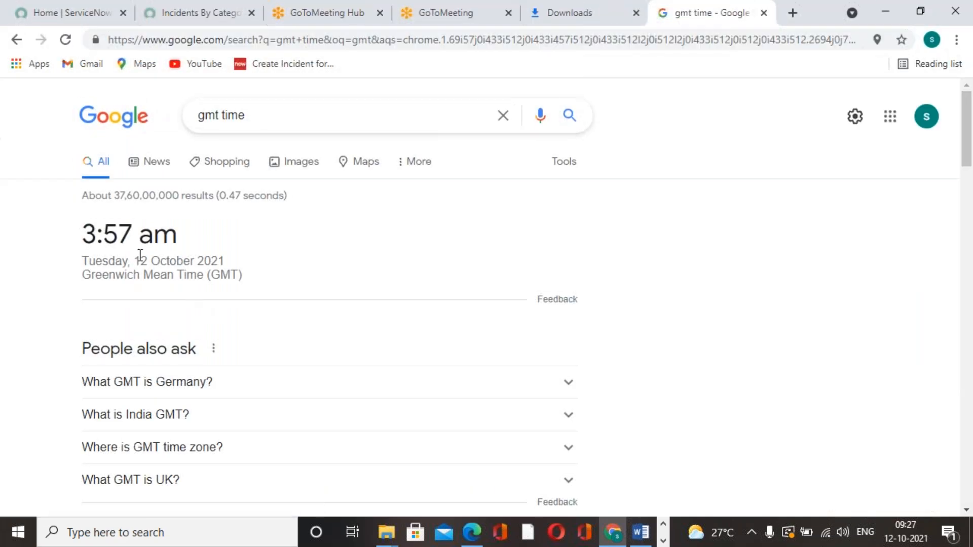
click(178, 13)
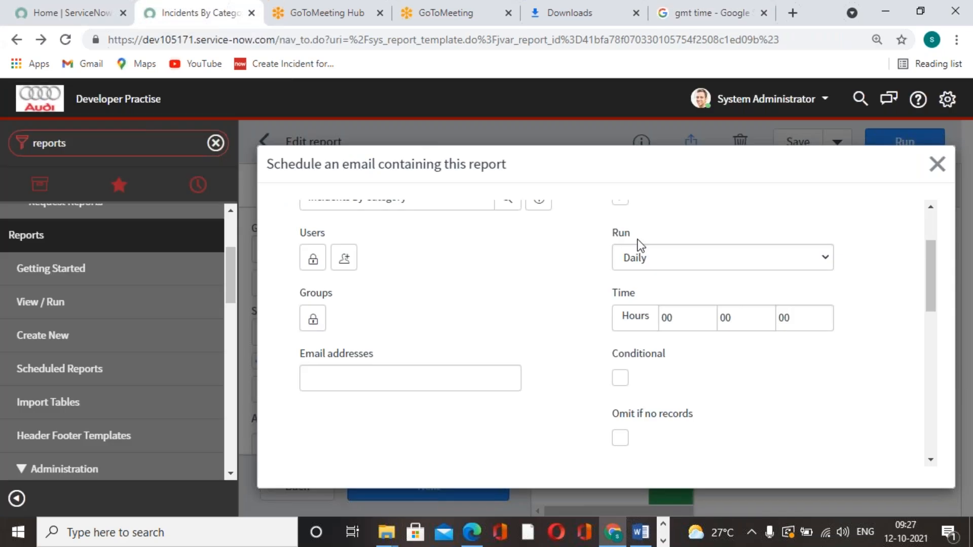
Leave the scheduling form and check the time zone in the General system settings, looking through the other settings categories too
scroll(641, 246, up, 2)
click(937, 163)
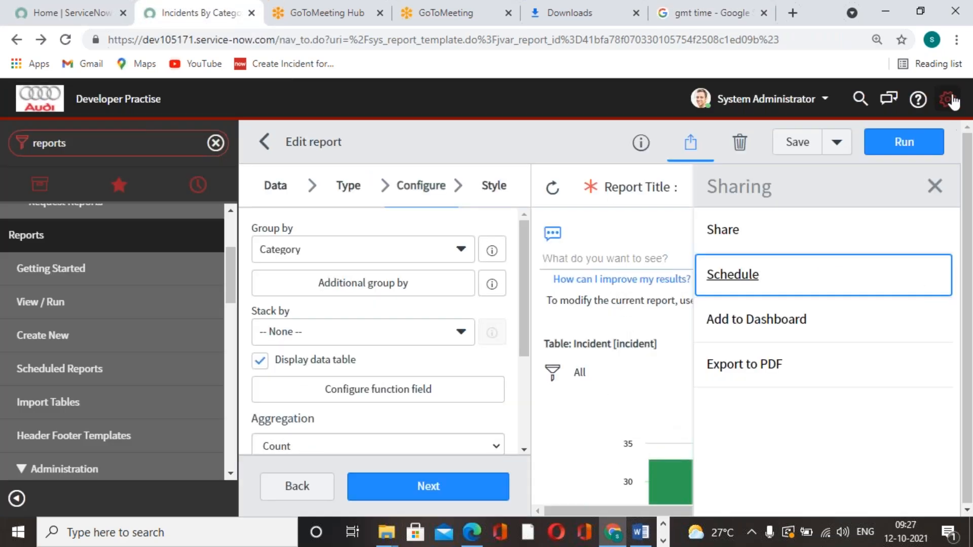
click(951, 100)
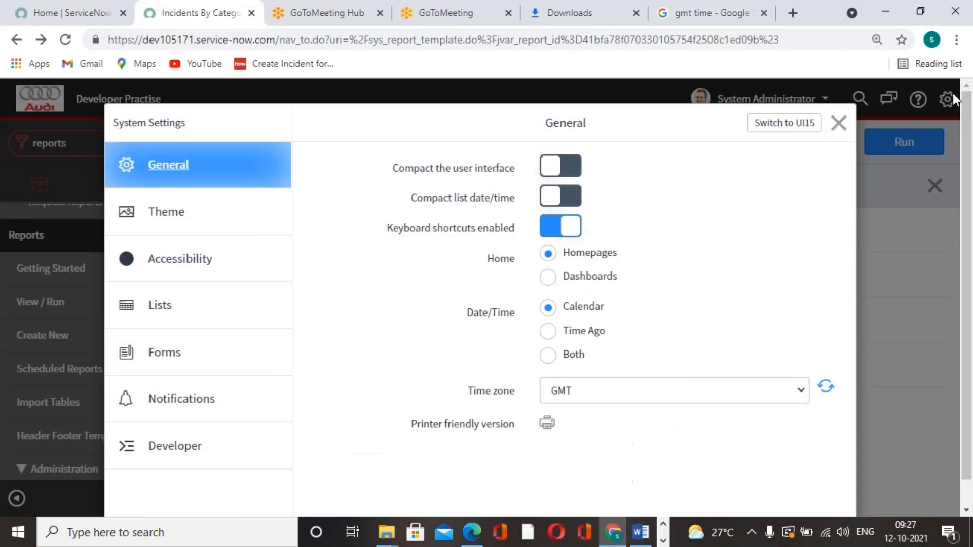
click(219, 450)
click(180, 212)
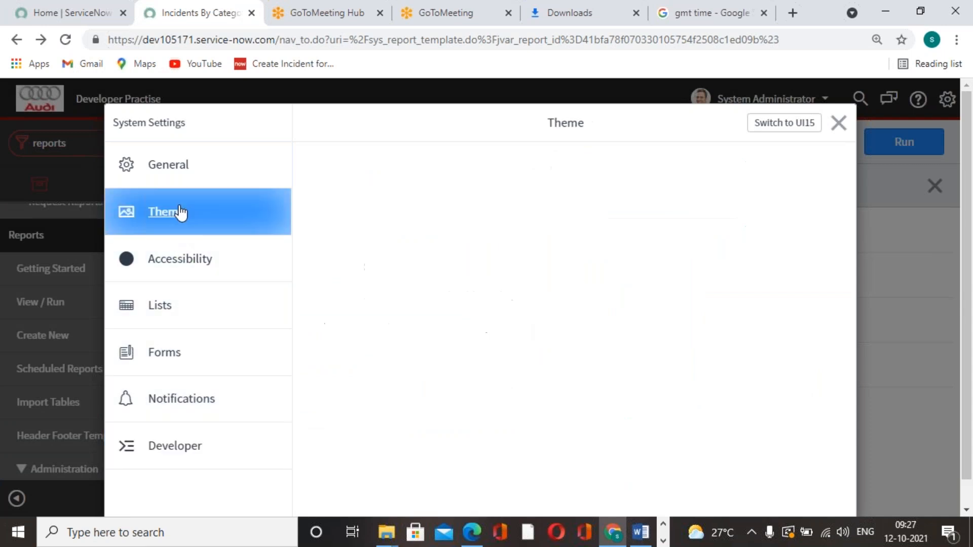
click(183, 320)
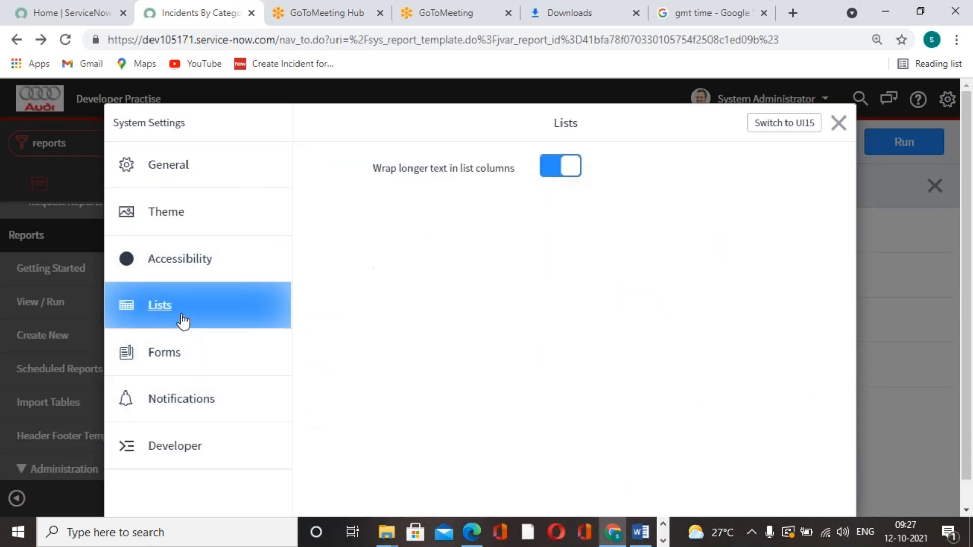
click(181, 372)
click(188, 452)
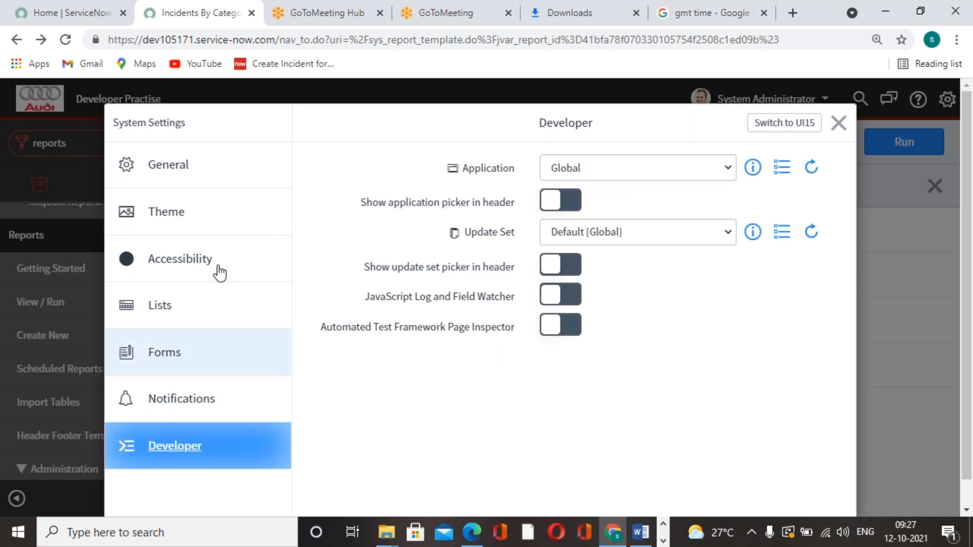
click(206, 179)
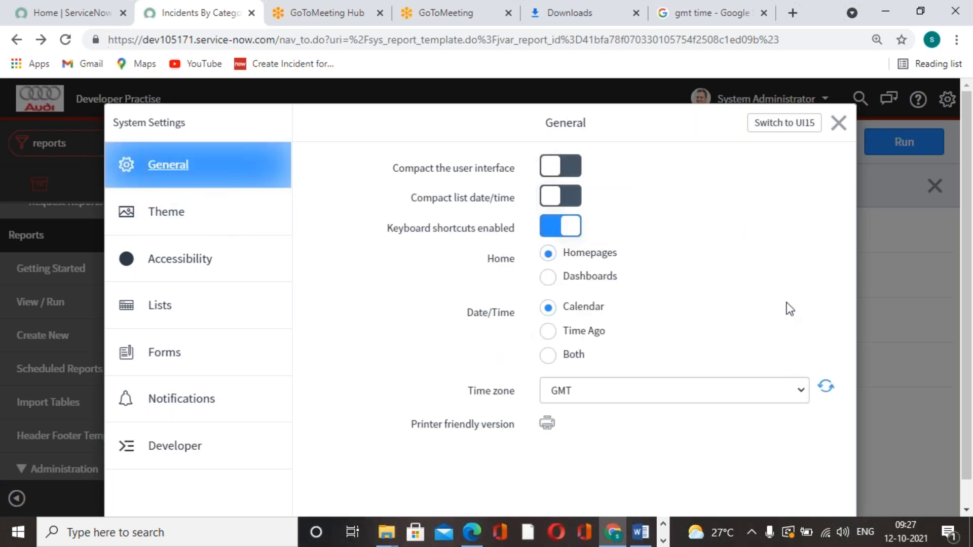
click(839, 123)
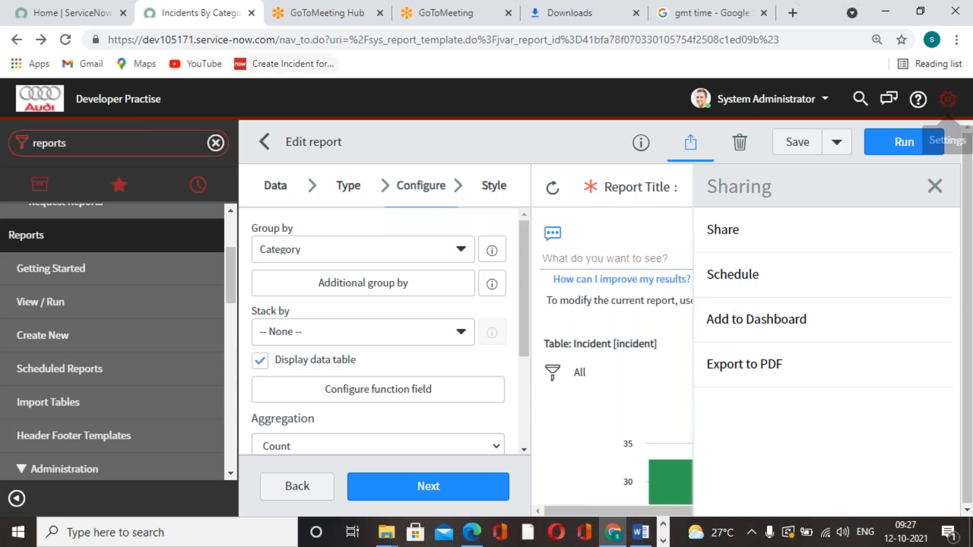
Recheck the GMT time search and reopen the email scheduling form for the Incidents By Category report
click(704, 14)
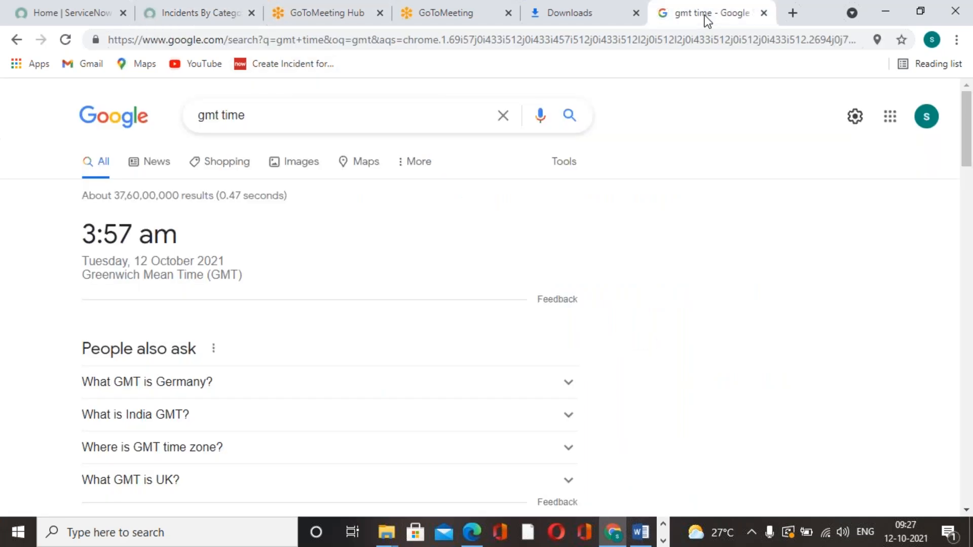
click(617, 20)
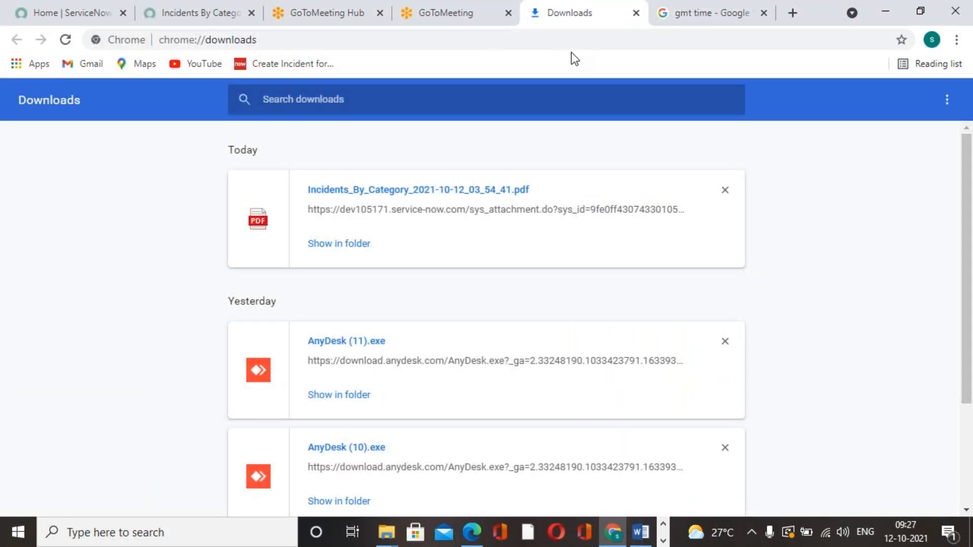
click(485, 24)
click(211, 15)
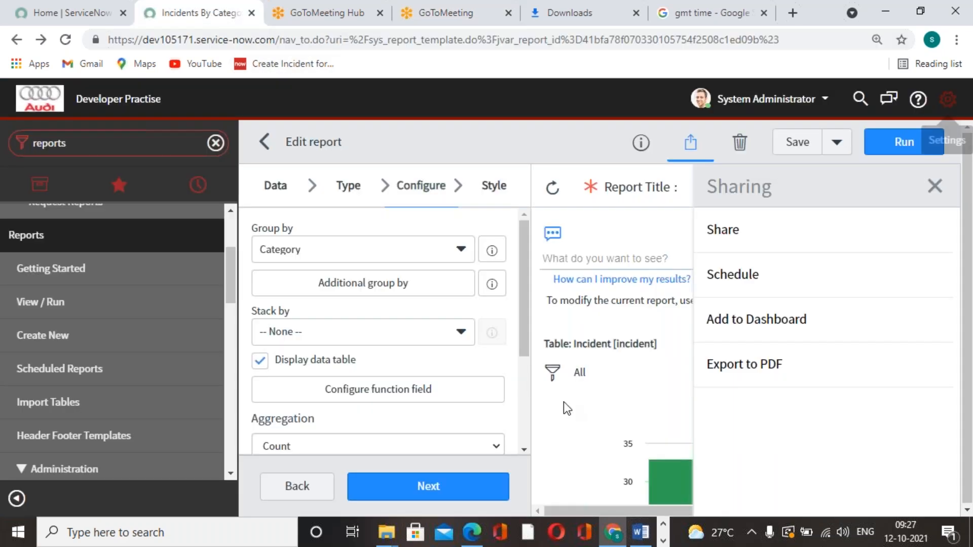
click(746, 280)
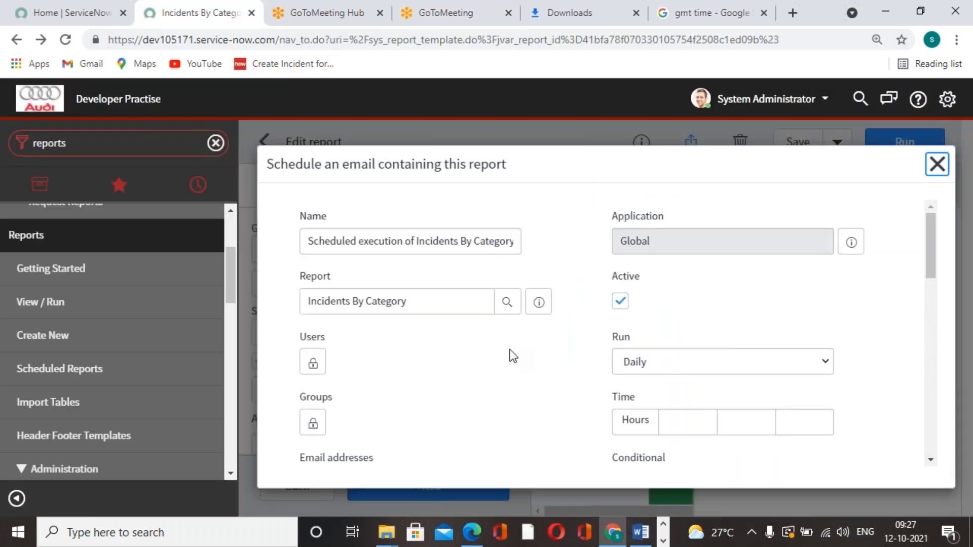
scroll(487, 378, down, 2)
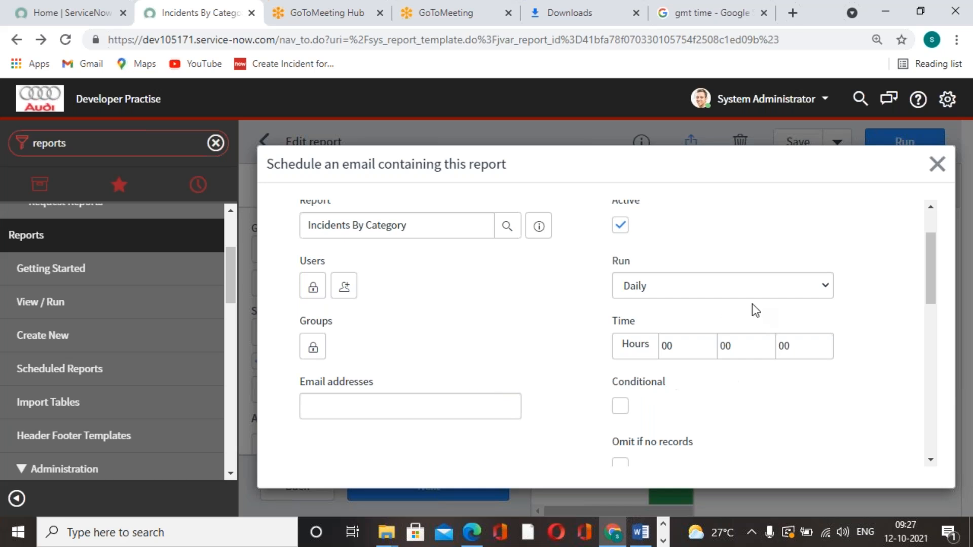
Try the Weekly run frequency for the scheduled report and switch it back to Daily
click(828, 287)
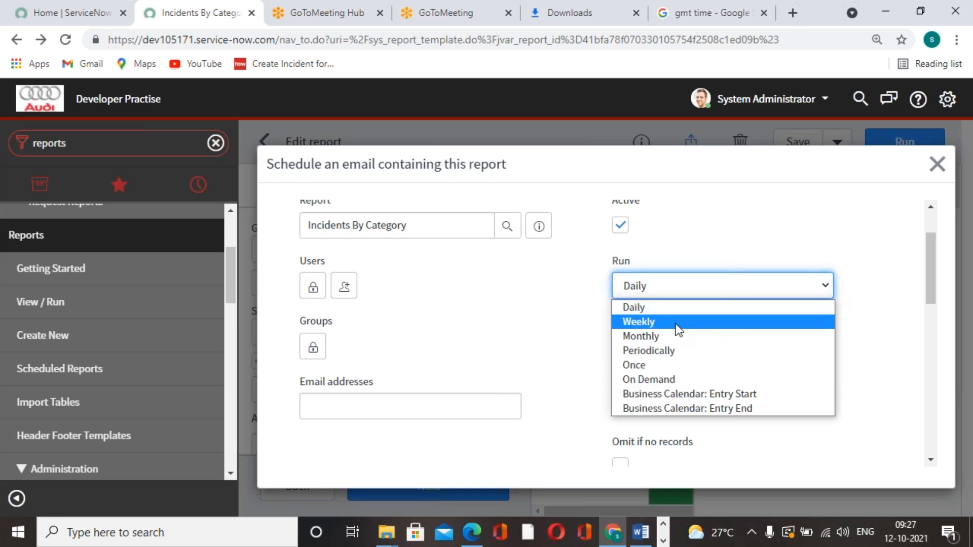
click(677, 324)
click(827, 286)
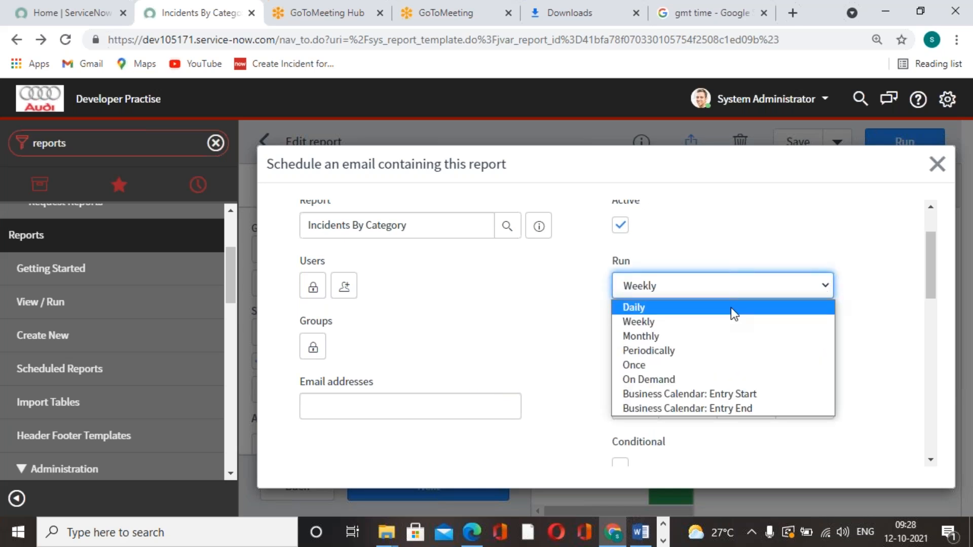
click(692, 310)
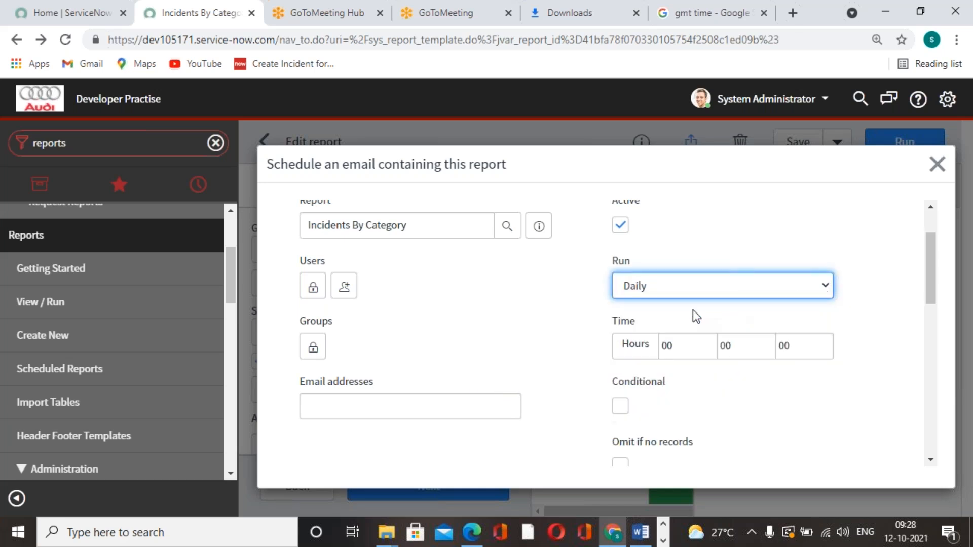
Check the current GMT date and set the scheduled report to run Monthly on day 12
click(714, 15)
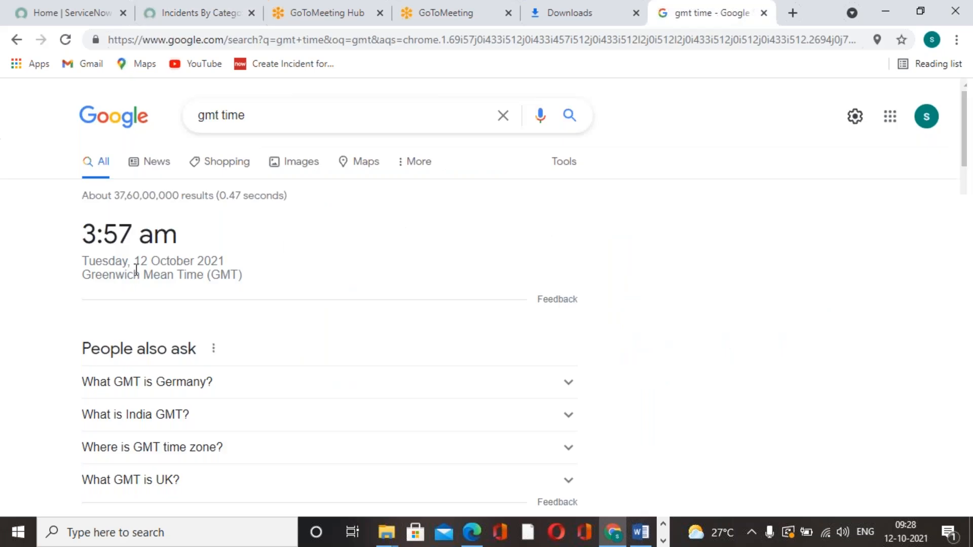
click(218, 15)
click(777, 285)
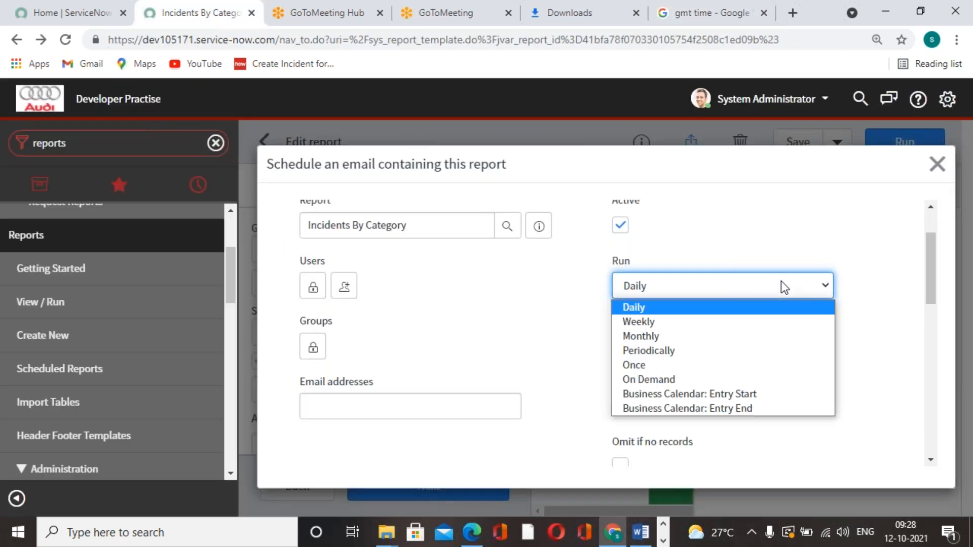
click(697, 341)
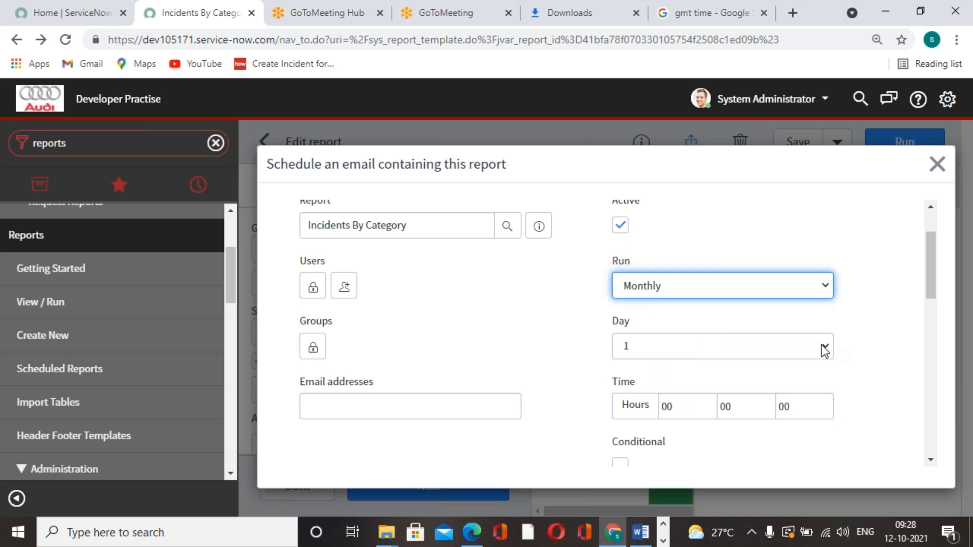
click(826, 346)
click(656, 181)
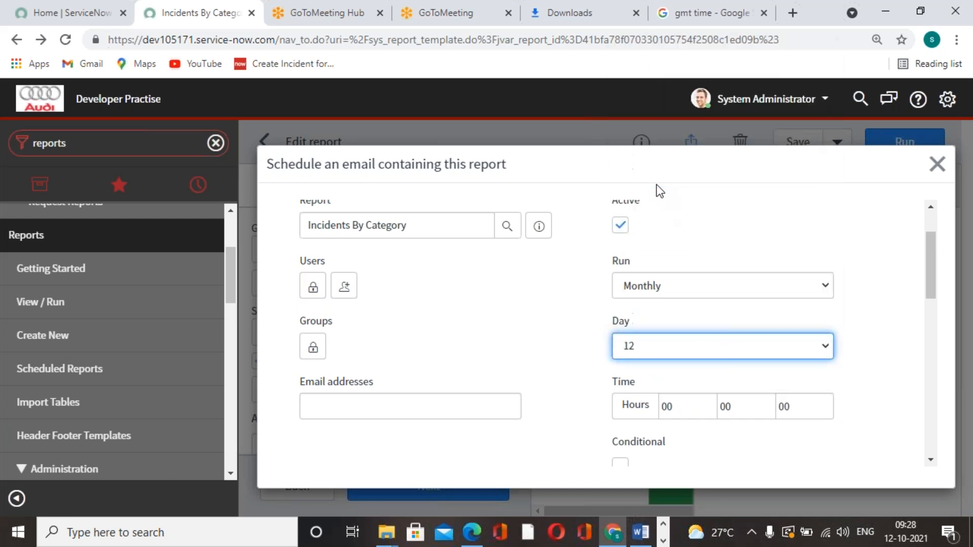
Set the scheduled email's run time to 03:59:00
click(807, 461)
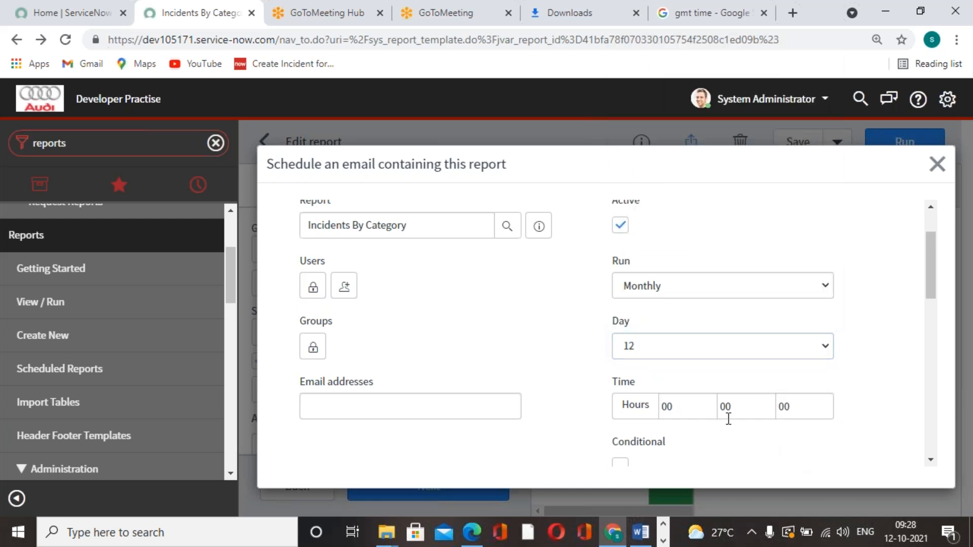
click(747, 409)
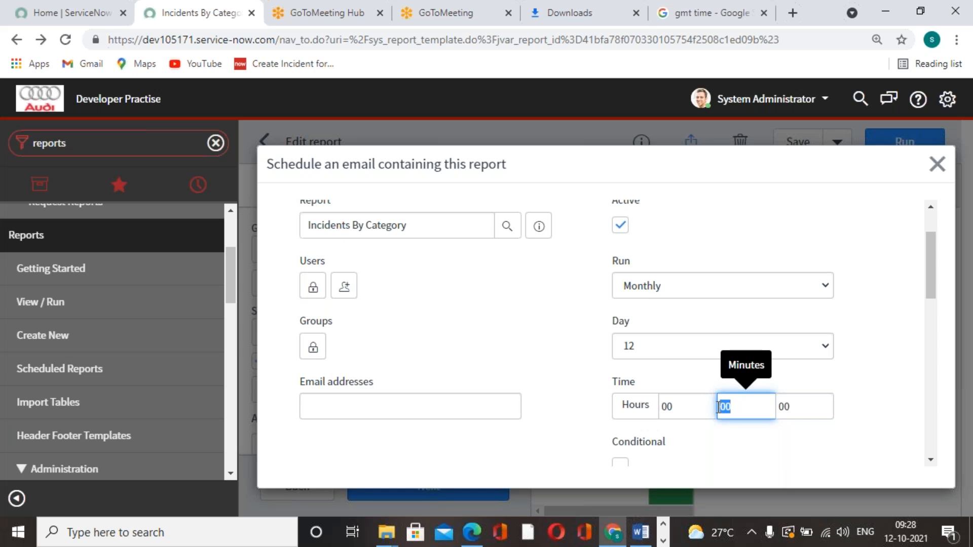
click(690, 408)
key(BackSpace)
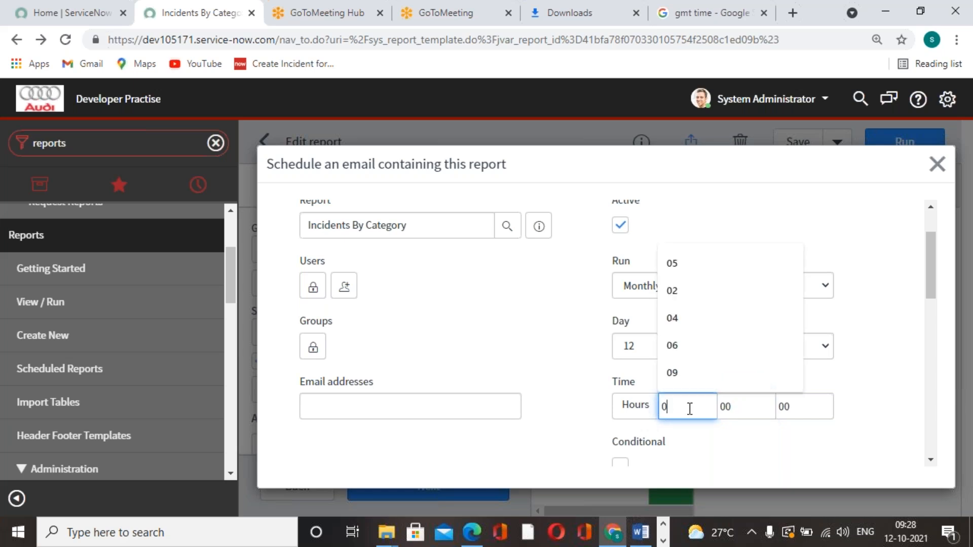
text(3)
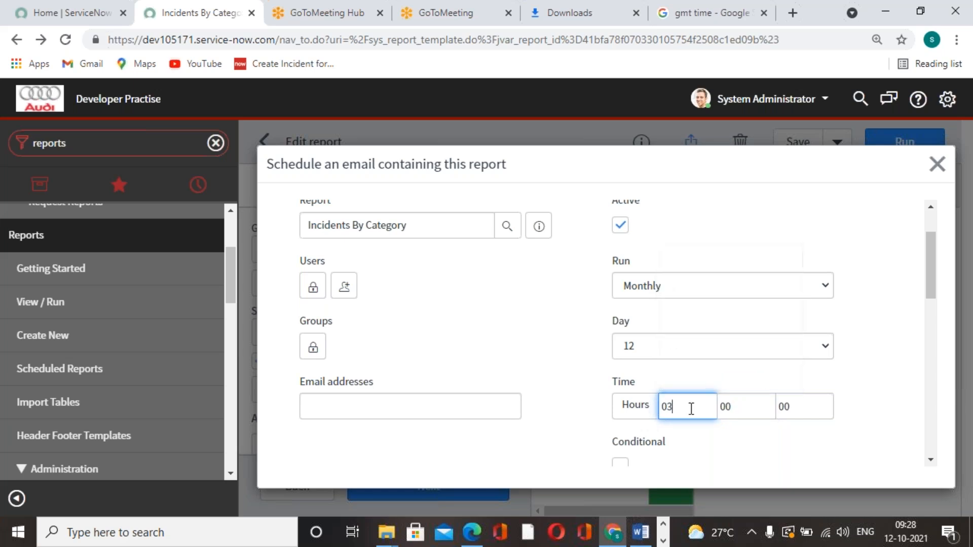
click(720, 408)
text(59)
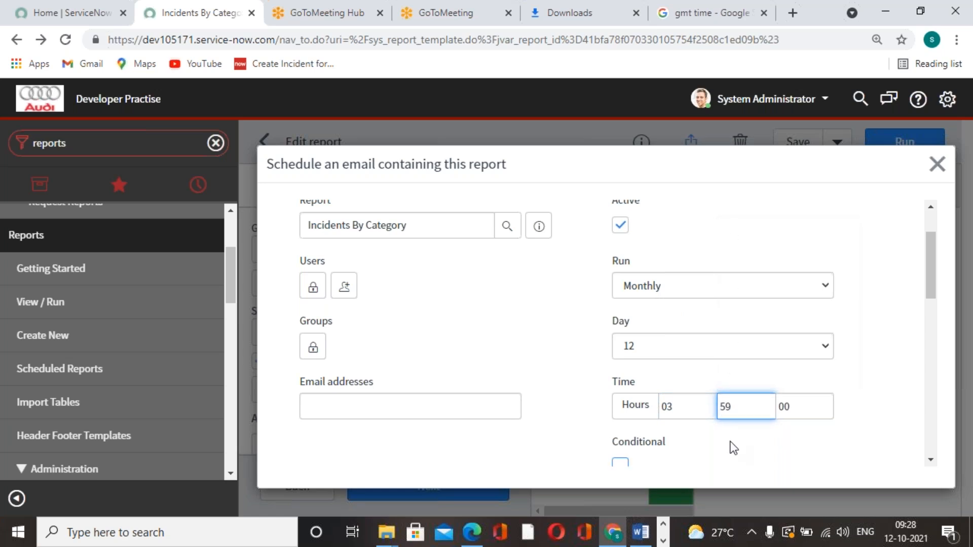
key(Tab)
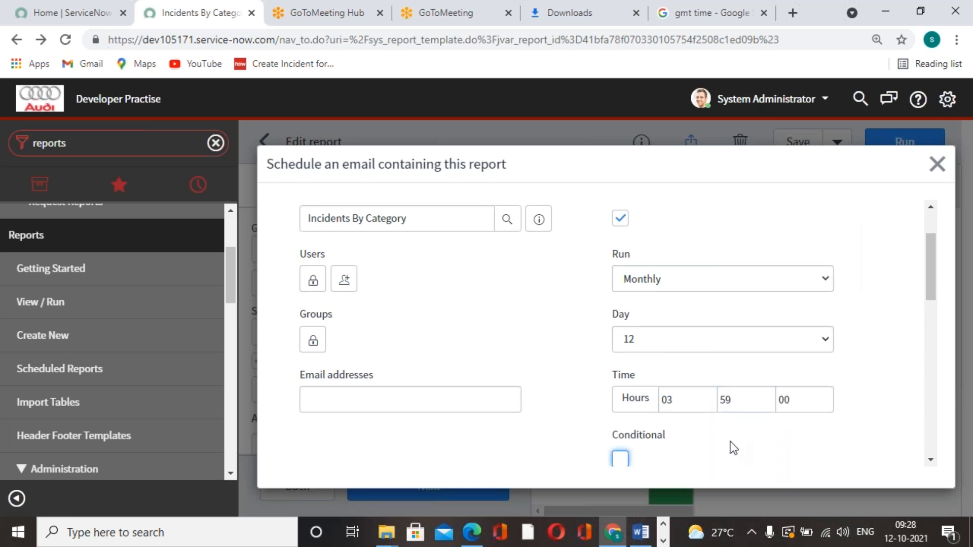
Refresh the GMT time search in the browser and set the scheduled email's run time to 04:02:00
click(730, 15)
click(64, 40)
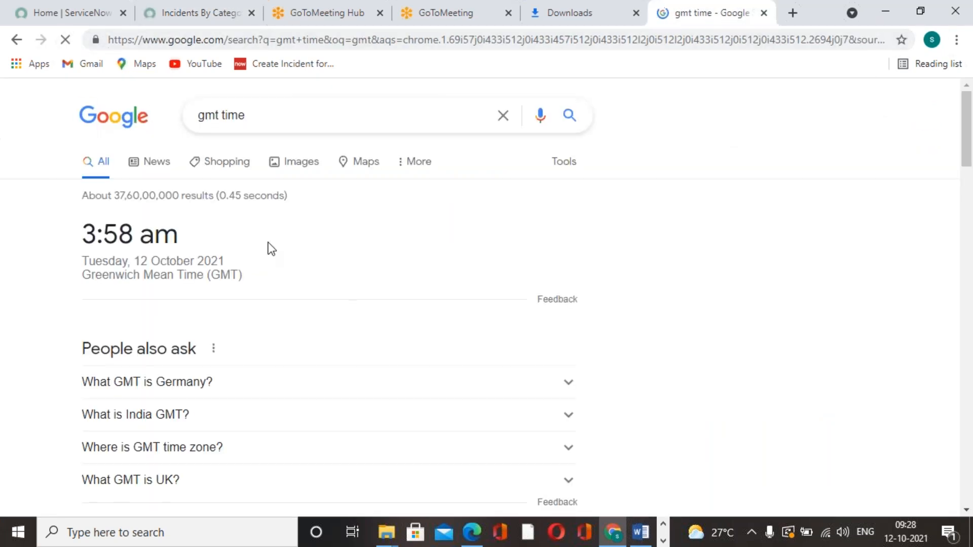
click(225, 16)
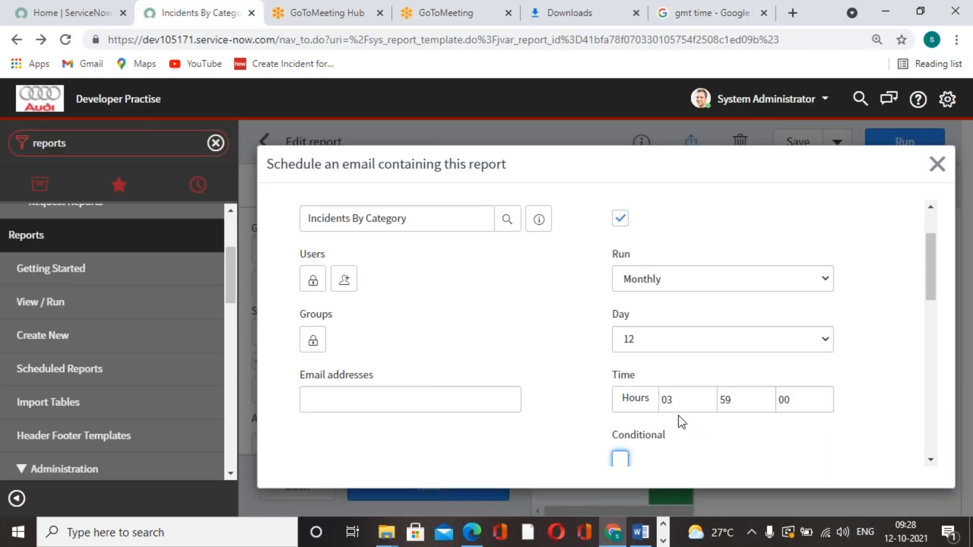
double_click(733, 403)
click(688, 406)
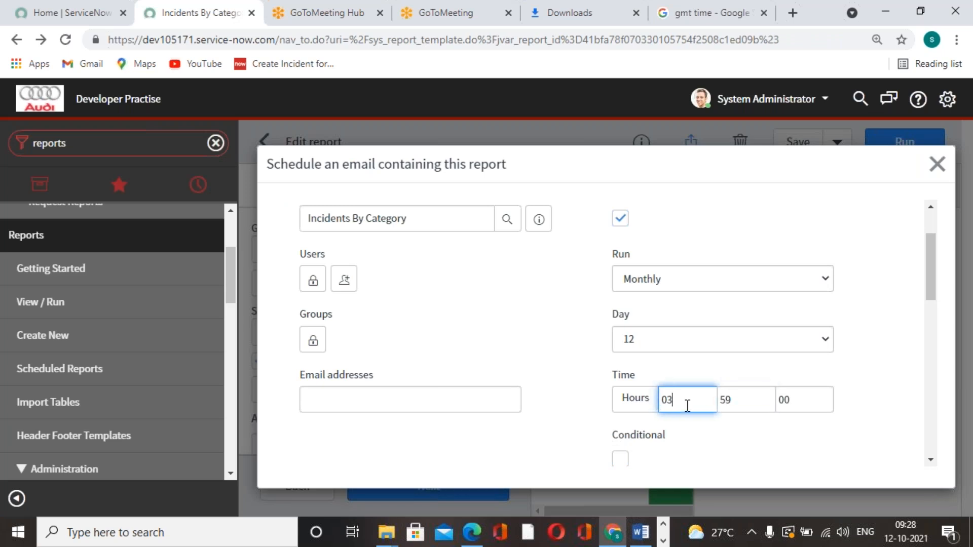
key(BackSpace)
text(4)
key(Tab)
text(02)
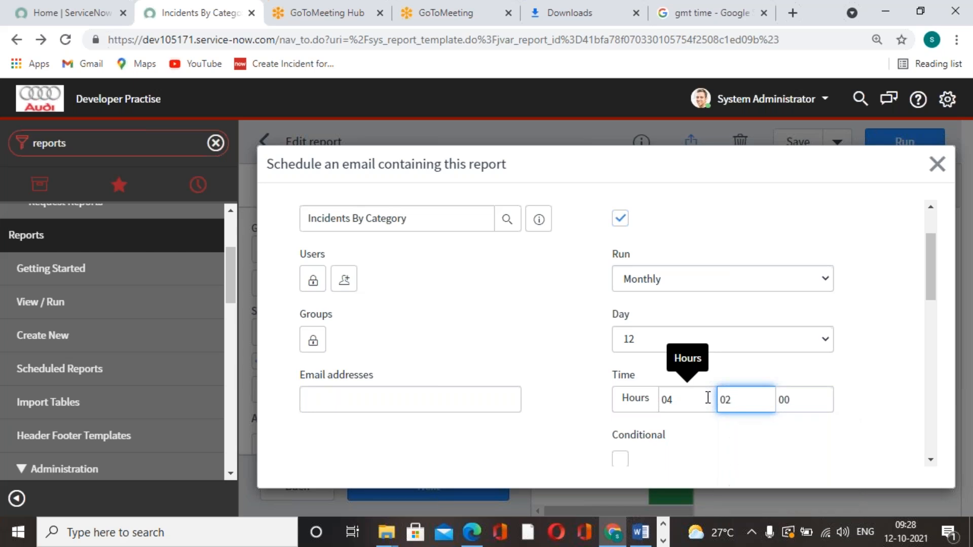
click(822, 210)
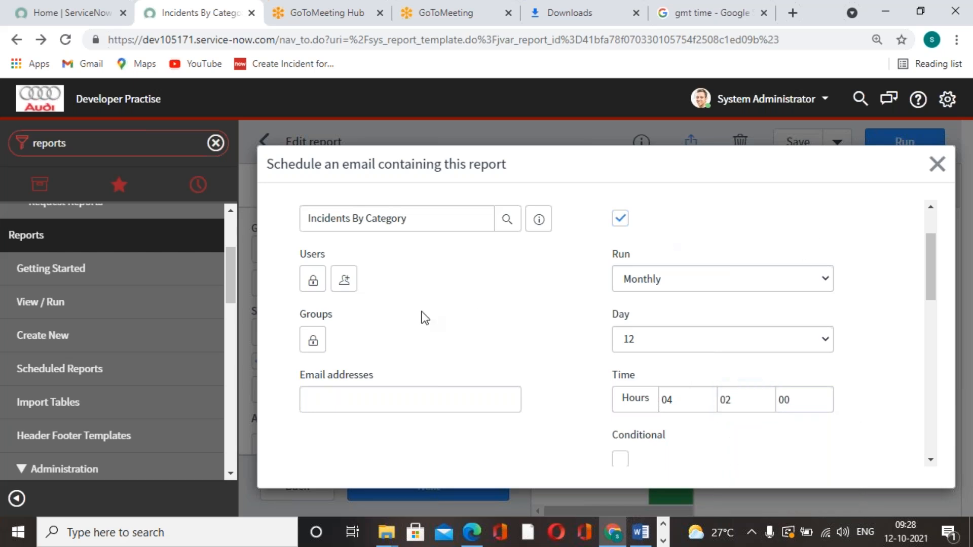
scroll(425, 317, up, 2)
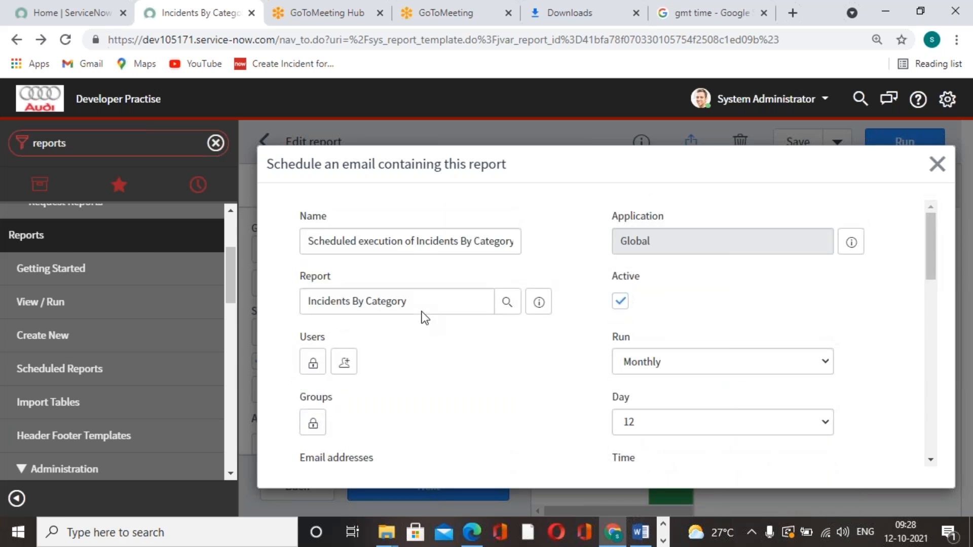
drag(307, 241, 520, 242)
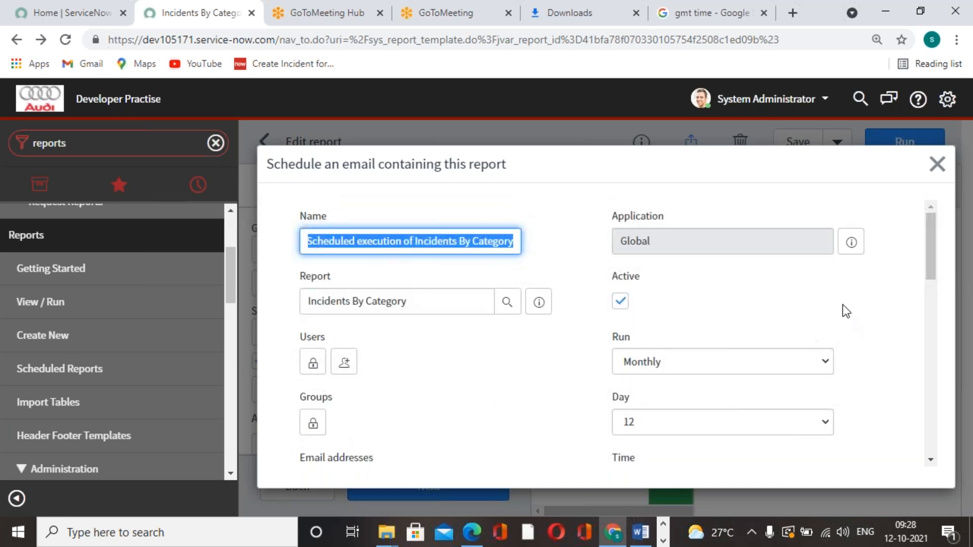
scroll(783, 297, down, 1)
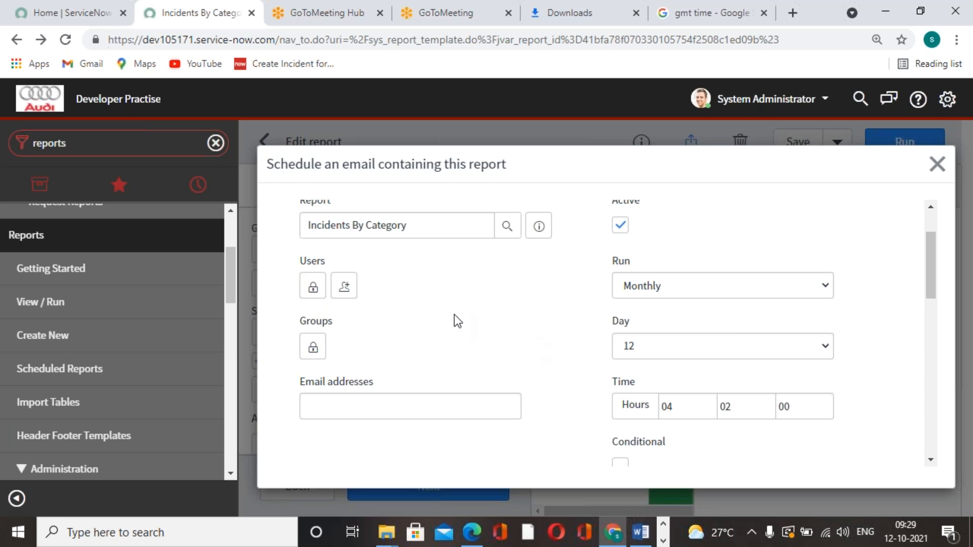
Unlock the Users field of the scheduled email and enter a recipient's e-mail address
click(316, 295)
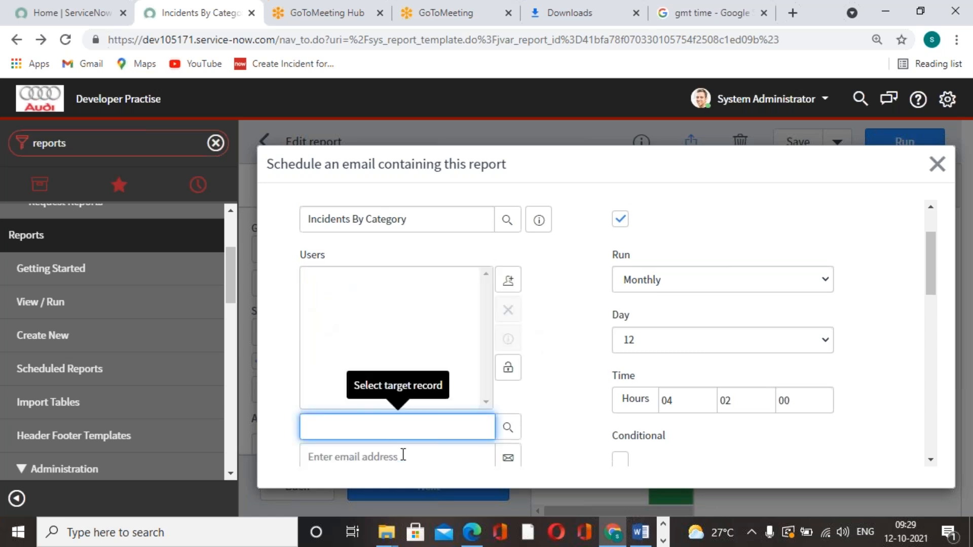
scroll(403, 455, down, 3)
click(418, 306)
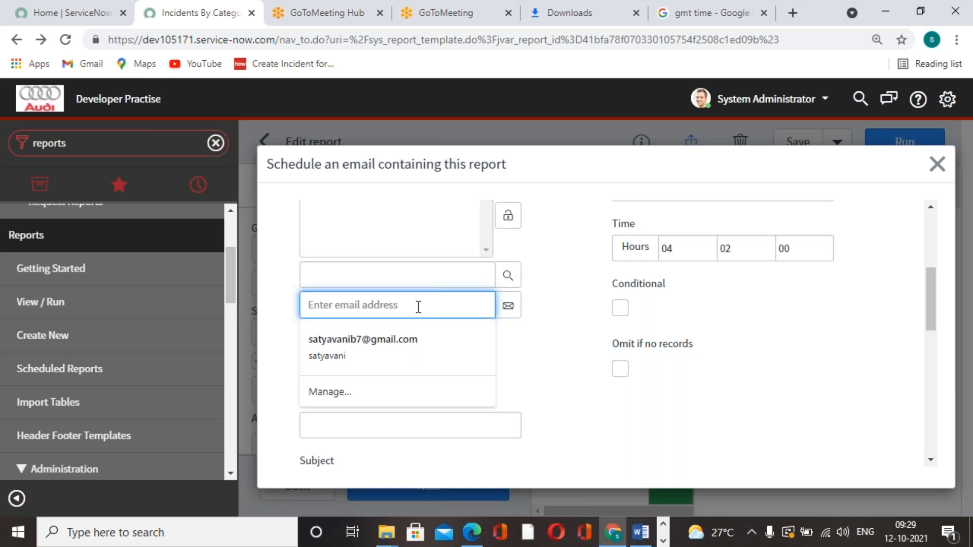
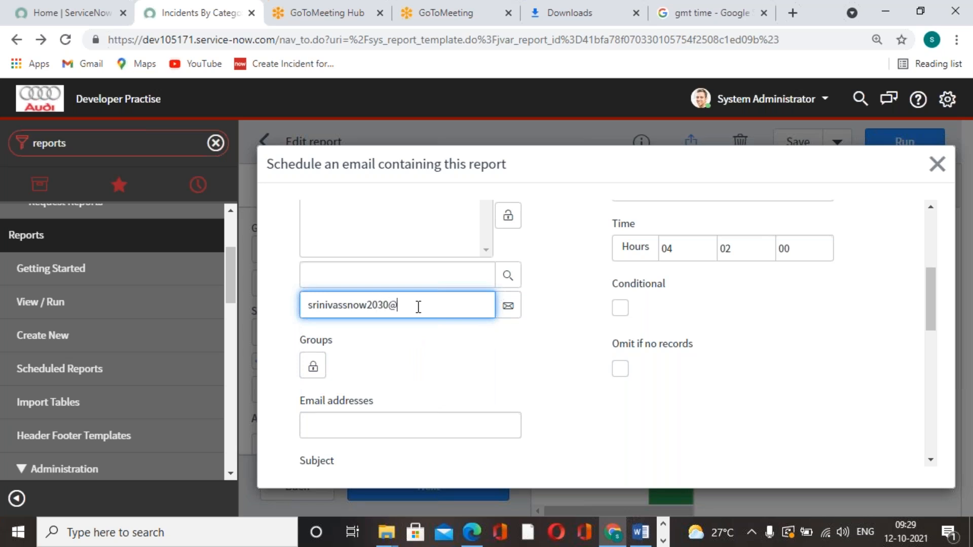
Correct the number and domain part of the recipient's e-mail address
key(BackSpace)
key(BackSpace)
key(BackSpace)
key(BackSpace)
key(BackSpace)
key(BackSpace)
key(BackSpace)
key(BackSpace)
key(BackSpace)
Add the entered e-mail address to the Users list and lock the list
click(577, 295)
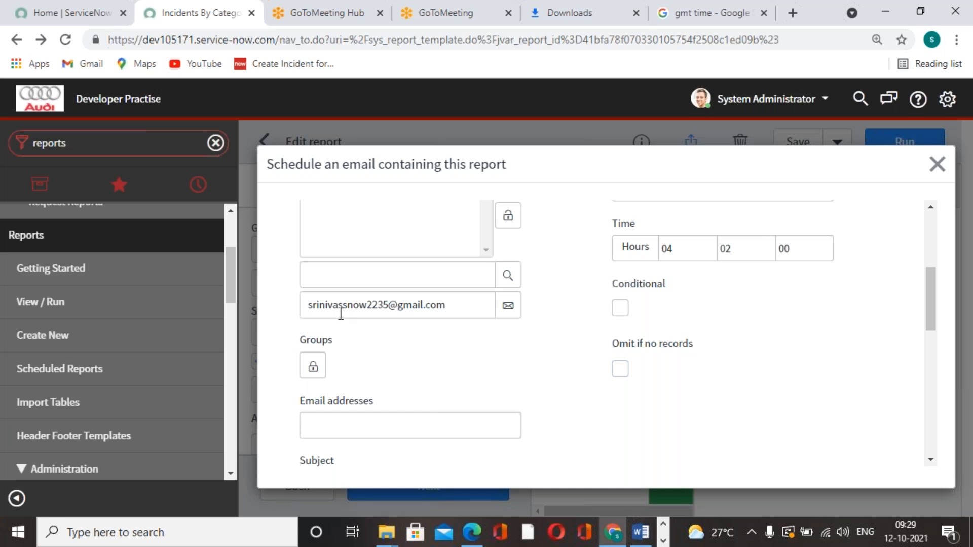
click(508, 305)
scroll(525, 342, up, 5)
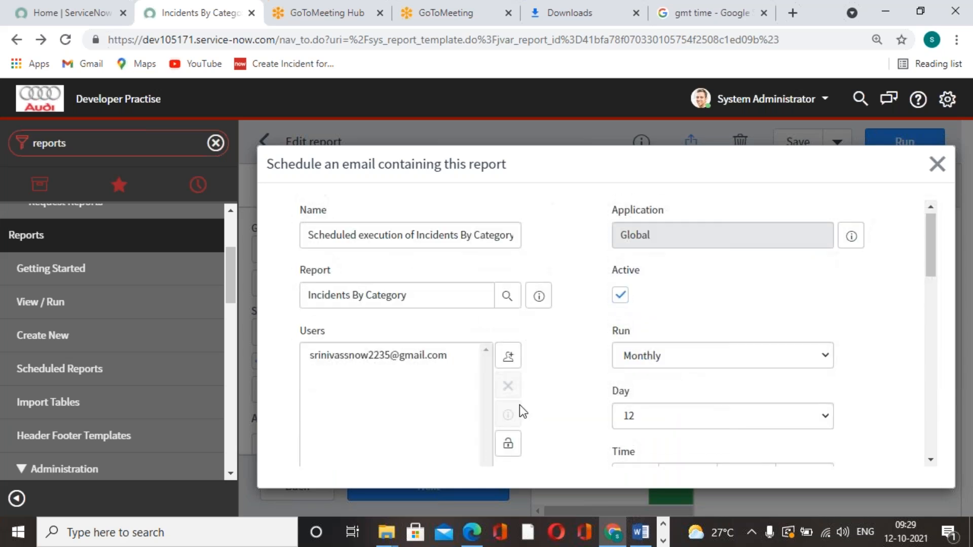
scroll(522, 411, down, 3)
click(508, 294)
scroll(543, 403, up, 2)
scroll(543, 405, up, 1)
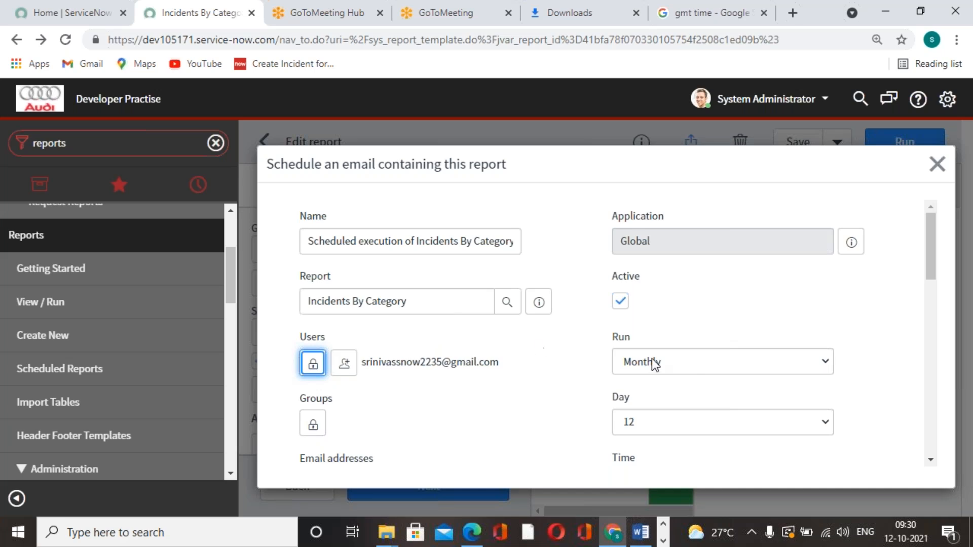
Look through the remaining scheduling fields and the available output types without changing them
scroll(653, 360, down, 2)
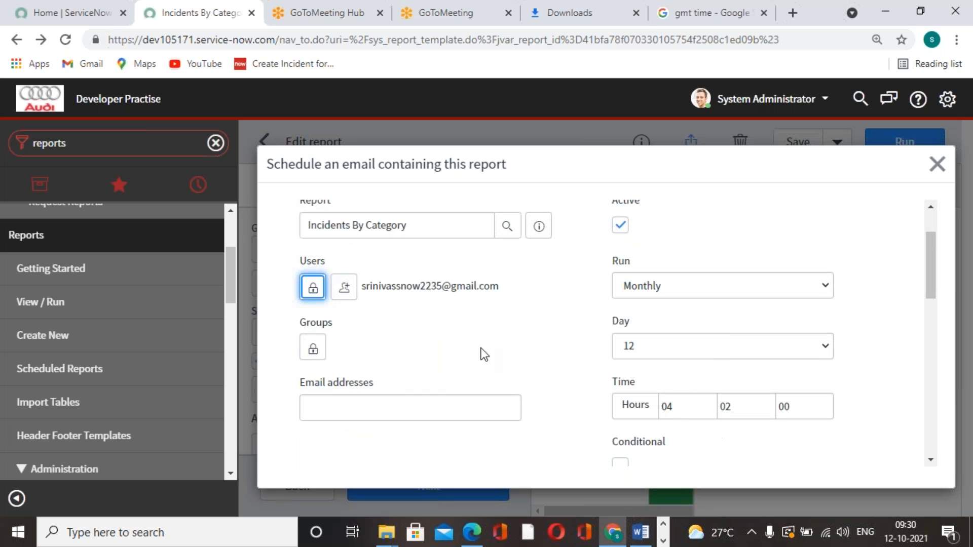
scroll(482, 367, down, 5)
scroll(690, 344, down, 3)
scroll(690, 345, down, 2)
scroll(548, 339, up, 3)
scroll(546, 337, down, 3)
scroll(546, 337, up, 2)
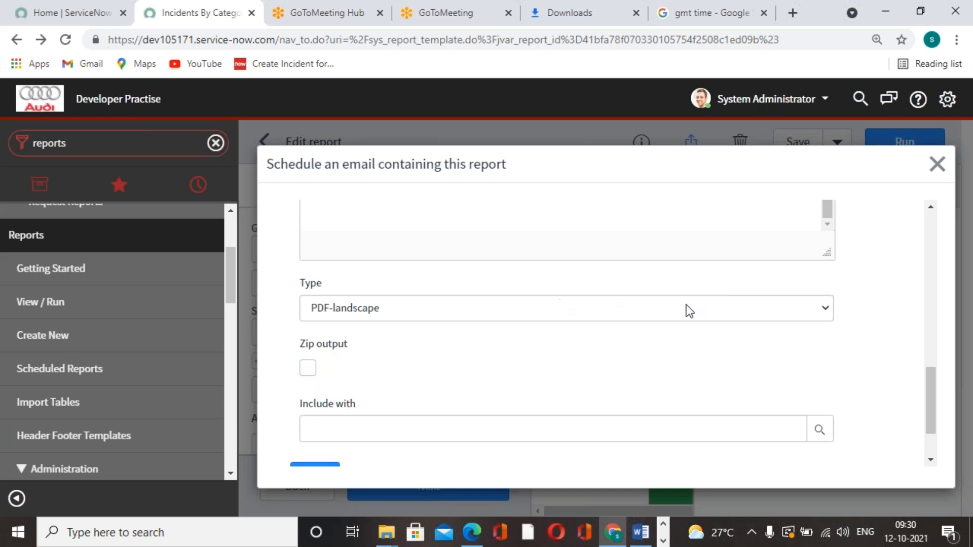
click(706, 313)
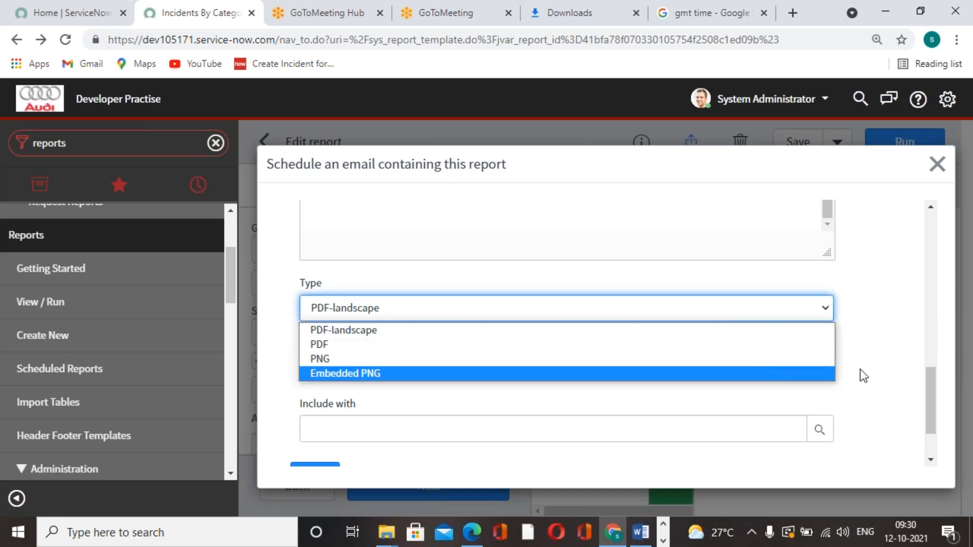
click(877, 360)
scroll(877, 360, down, 2)
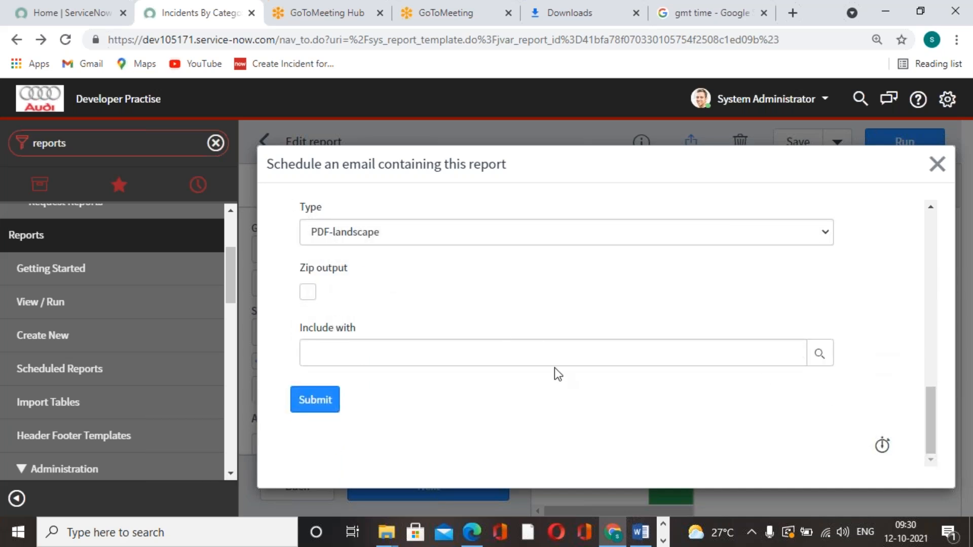
Recheck the recipient and schedule settings, and submit the scheduled email for the report
scroll(479, 382, up, 5)
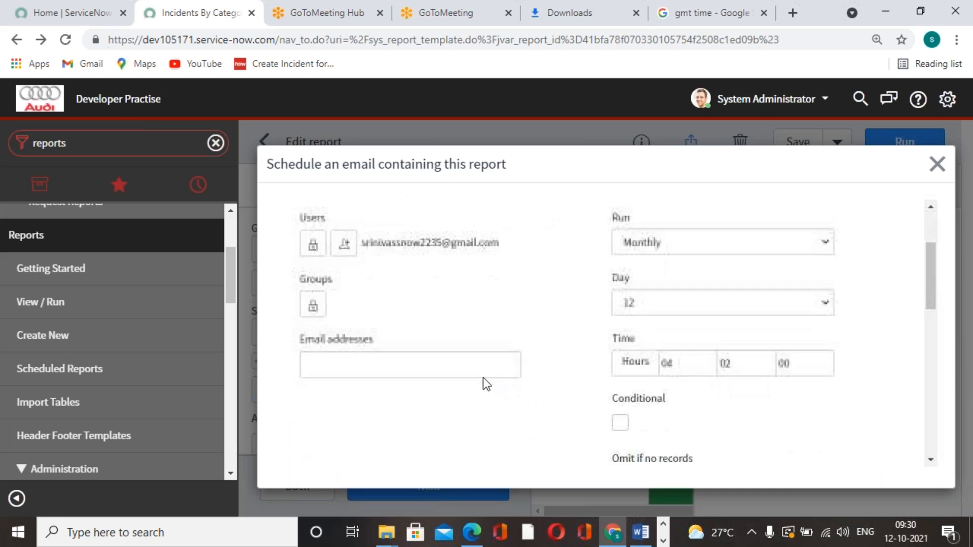
scroll(482, 384, down, 5)
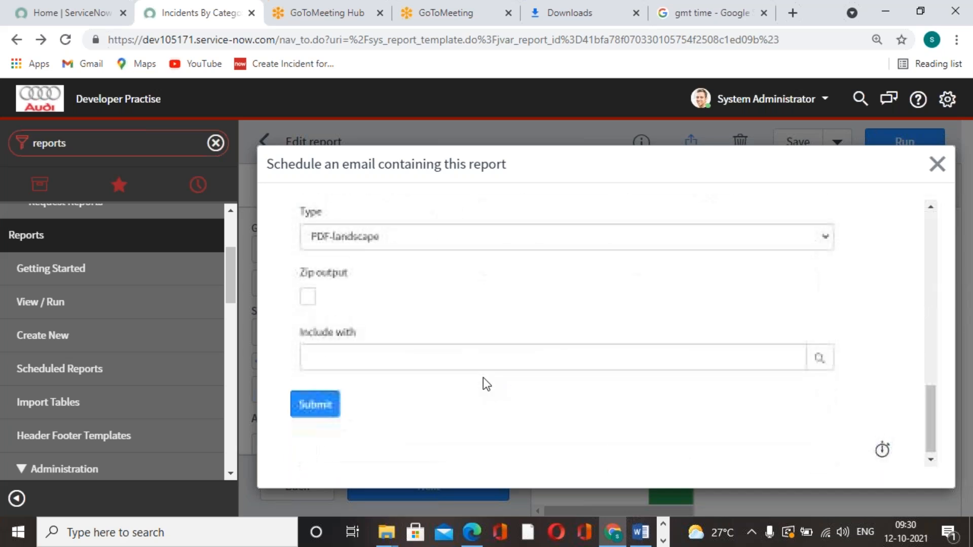
click(302, 404)
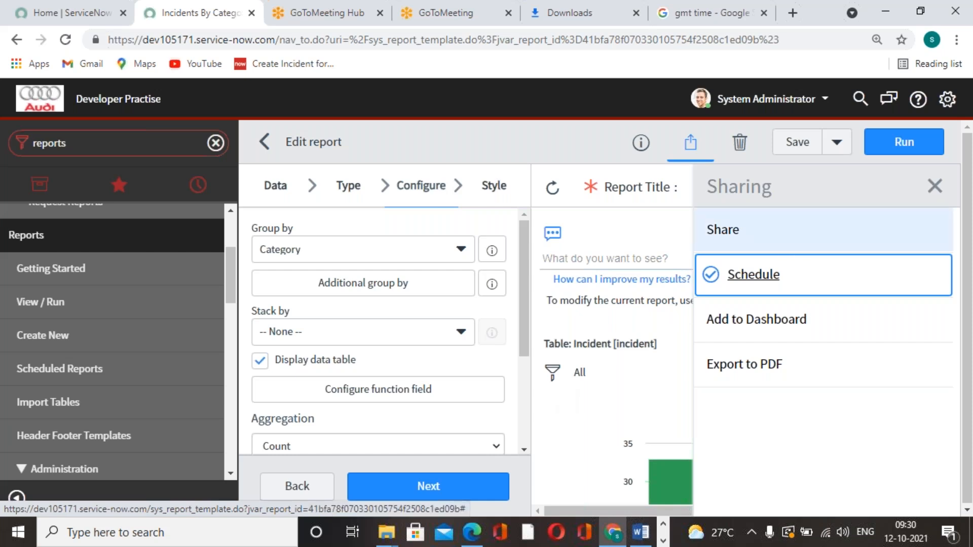
Return to the GMT time search and refresh it to check the current time
click(737, 7)
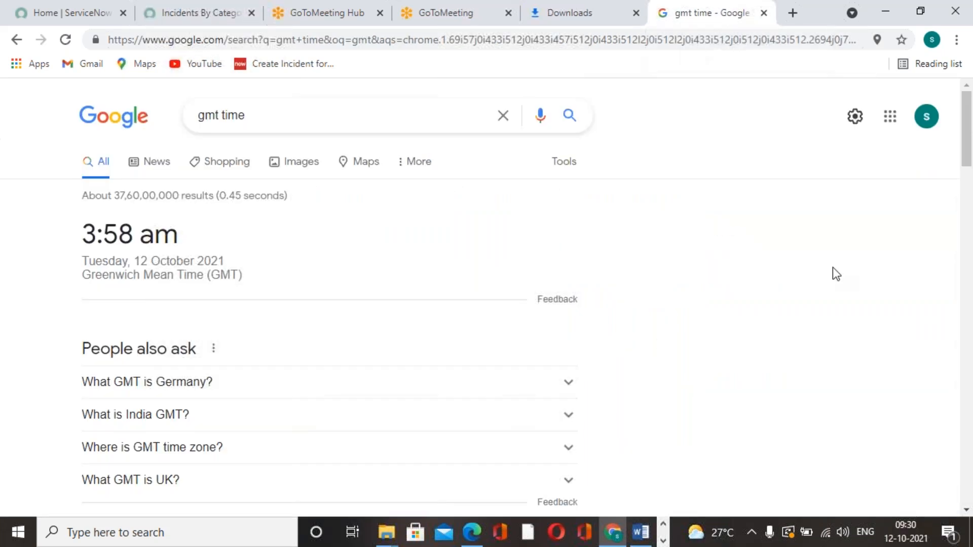
click(63, 40)
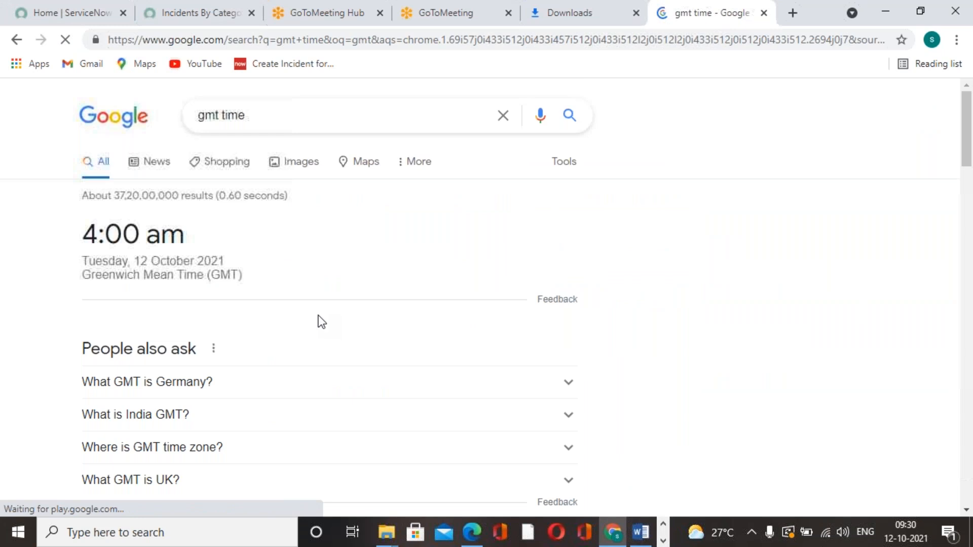
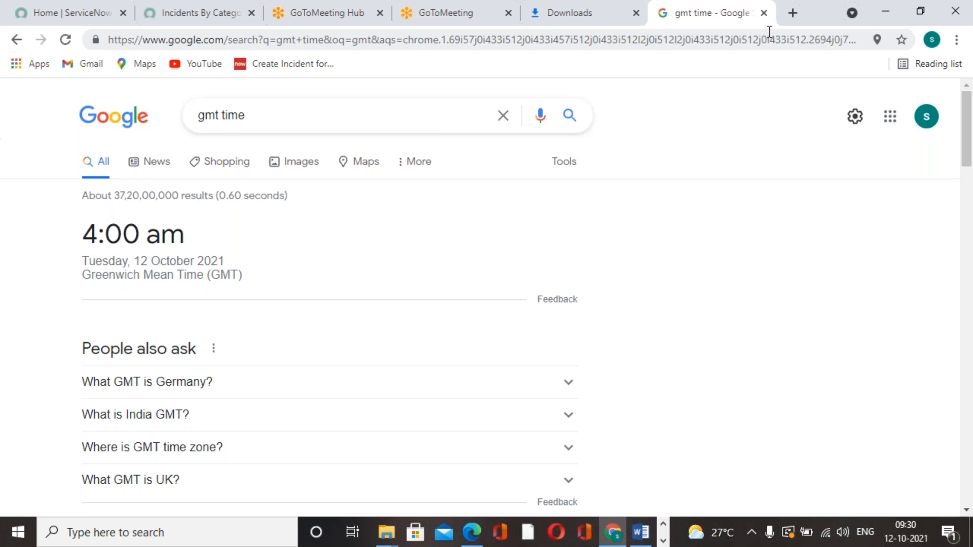
Open the Gmail inbox in a new browser tab
click(794, 13)
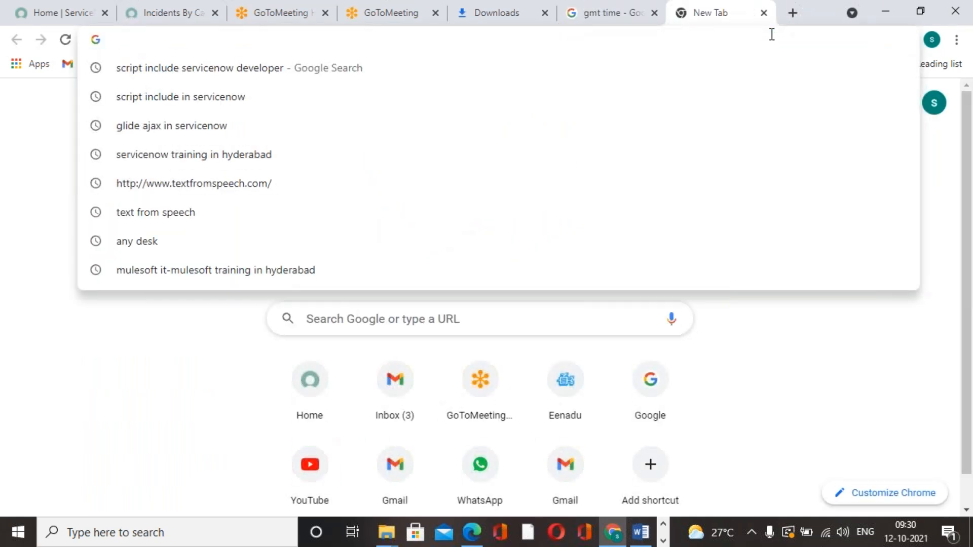
text(gmail.com)
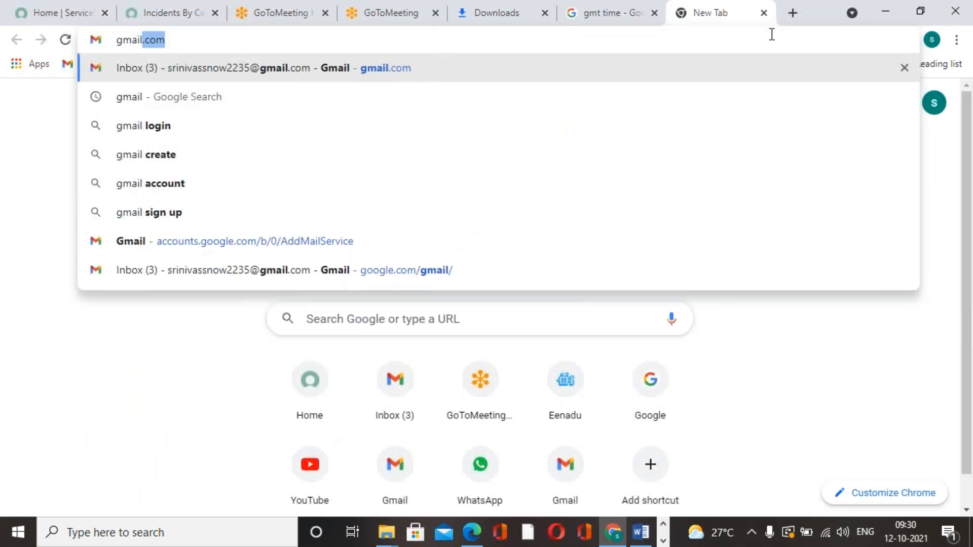
click(348, 74)
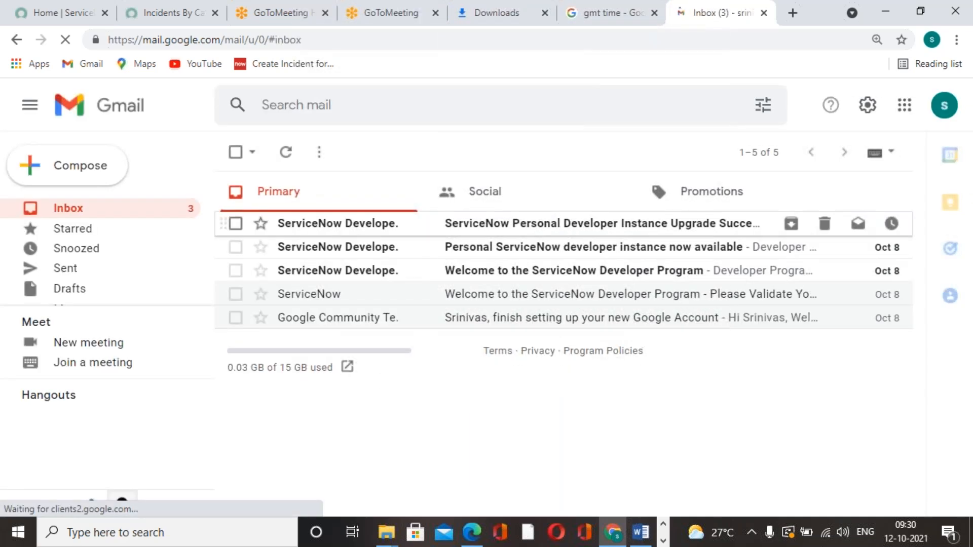
Look through the Gmail account list and start adding another account
click(945, 105)
scroll(767, 335, down, 5)
scroll(766, 334, down, 3)
click(743, 318)
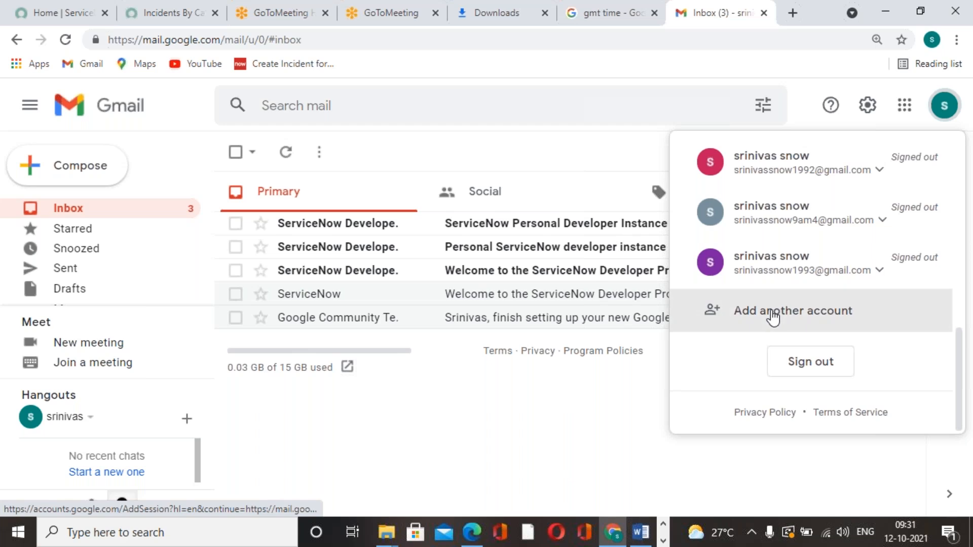
scroll(491, 324, down, 6)
click(436, 413)
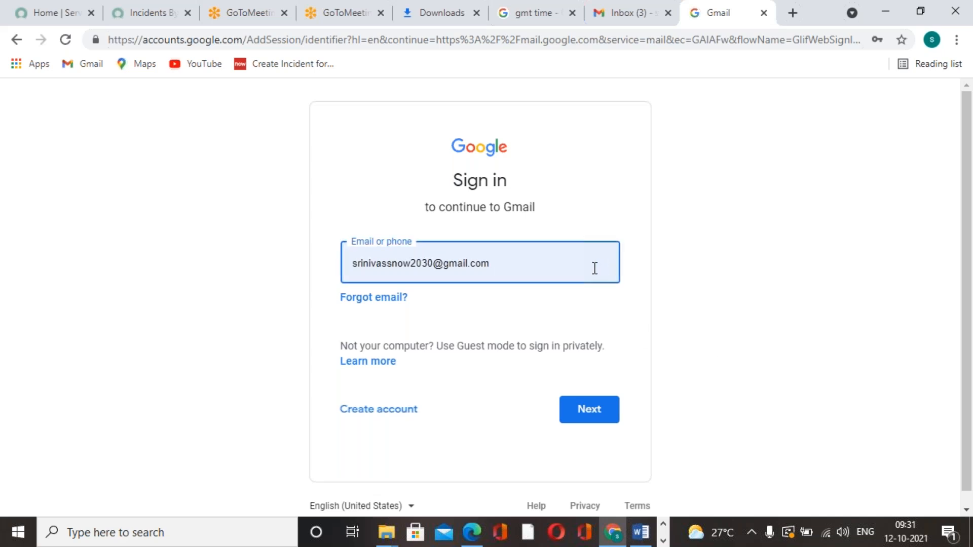
Replace the prefilled sign-in address with the recipient account's e-mail and continue to the password page
key(BackSpace)
key(BackSpace)
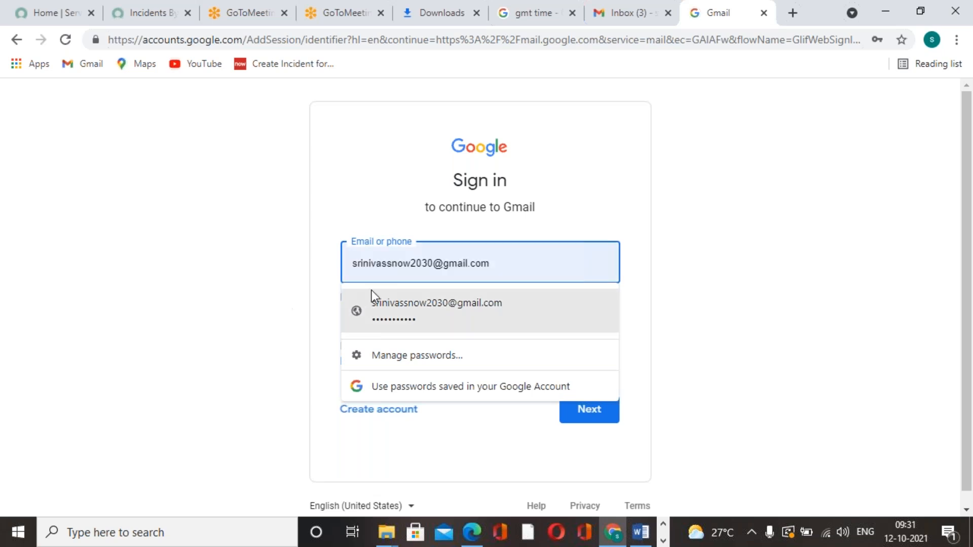
click(454, 264)
key(BackSpace)
key(BackSpace)
key(BackSpace)
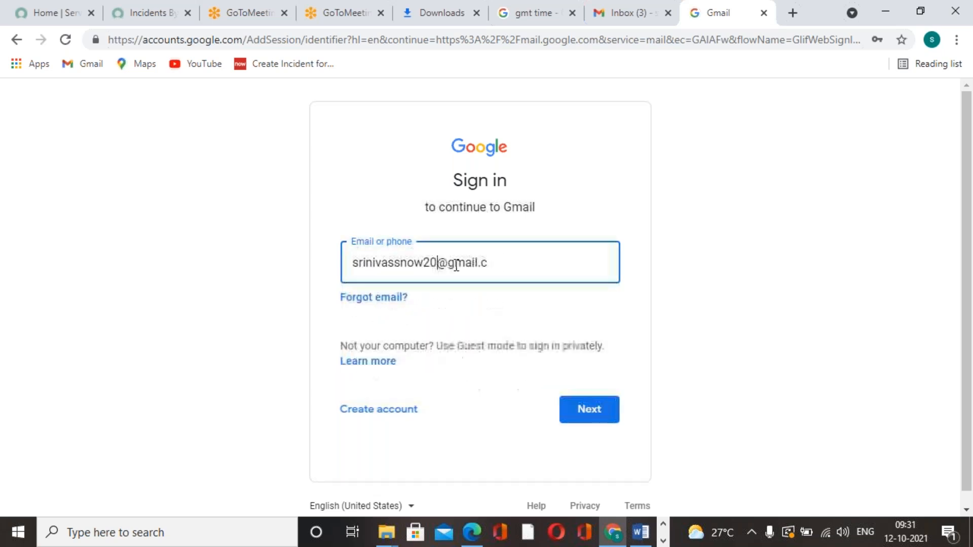
text(235)
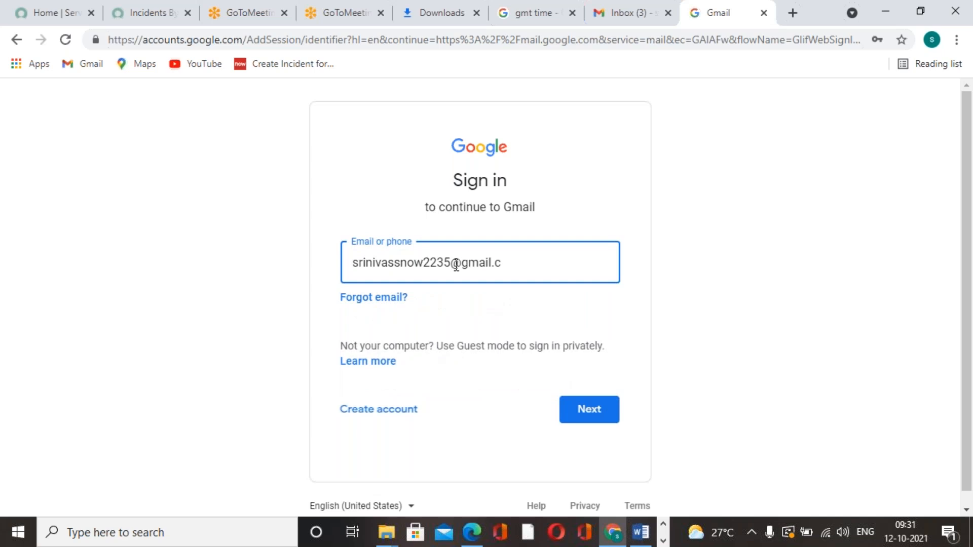
click(509, 263)
key(BackSpace)
key(BackSpace)
key(BackSpace)
key(BackSpace)
key(Return)
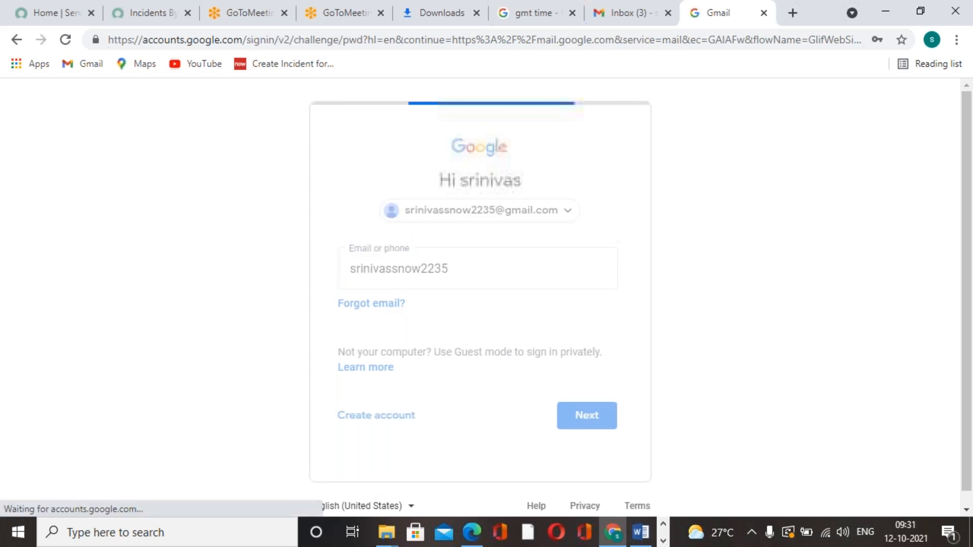
Enter the account password, sign in, and skip the optional home address and recovery details
click(478, 286)
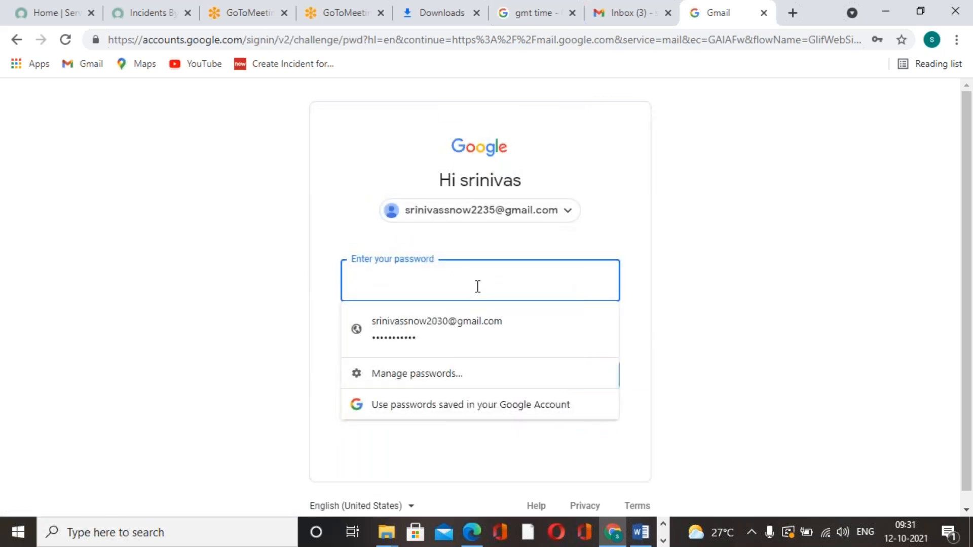
text(••)
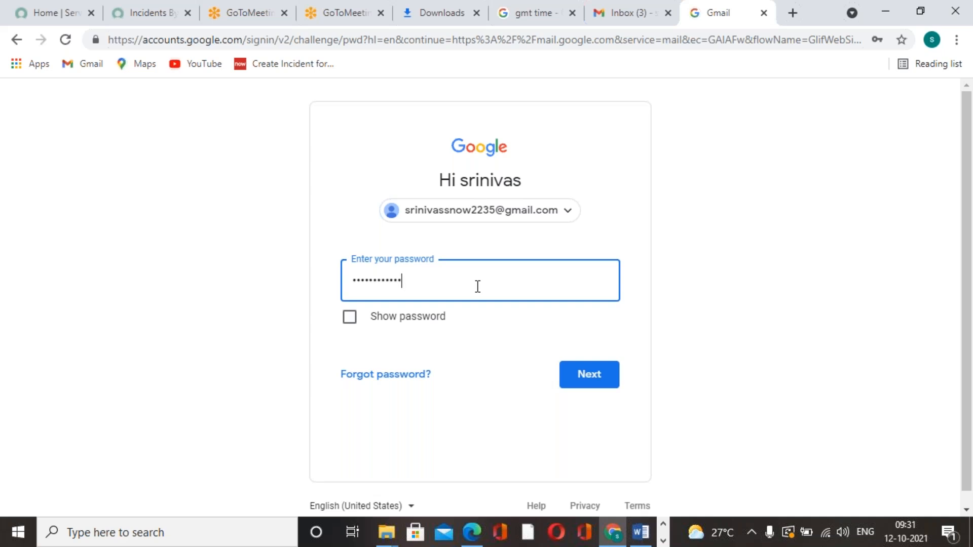
click(602, 380)
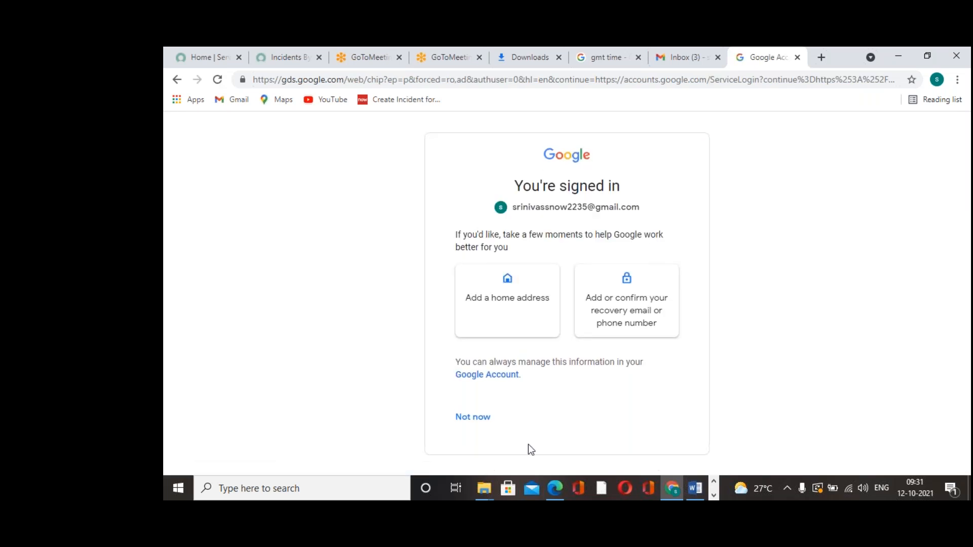
click(481, 429)
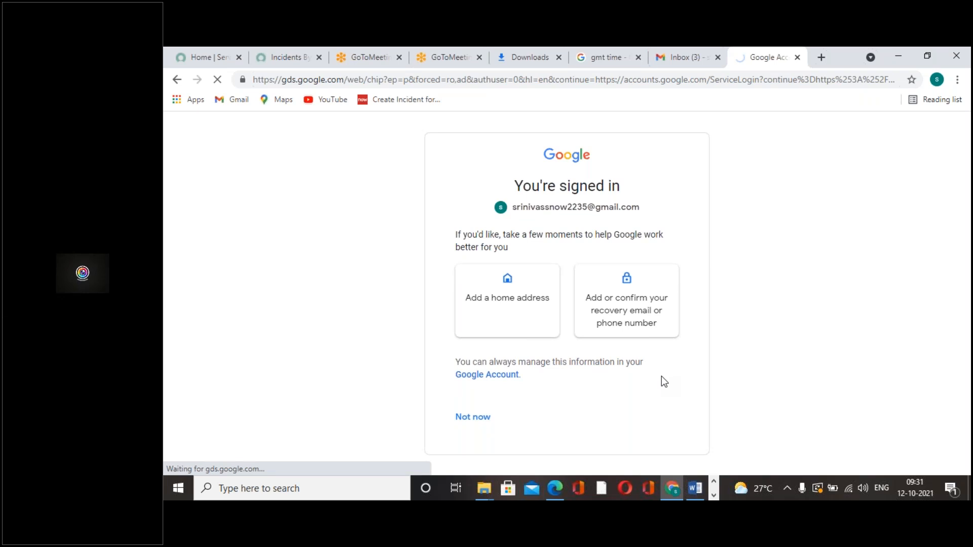
Read the unread ServiceNow Developer messages in the inbox and return to the message list
click(611, 233)
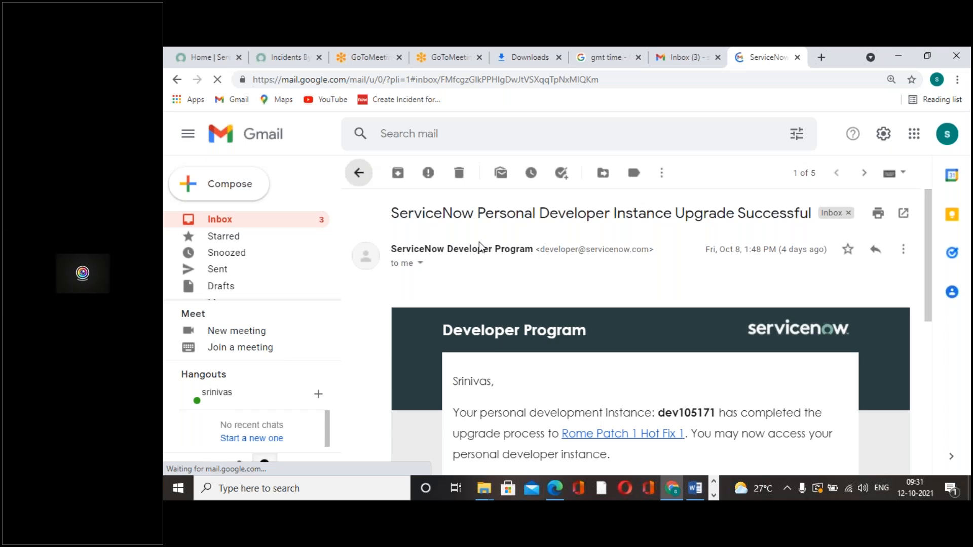
click(359, 173)
click(603, 252)
click(359, 173)
click(522, 270)
click(359, 173)
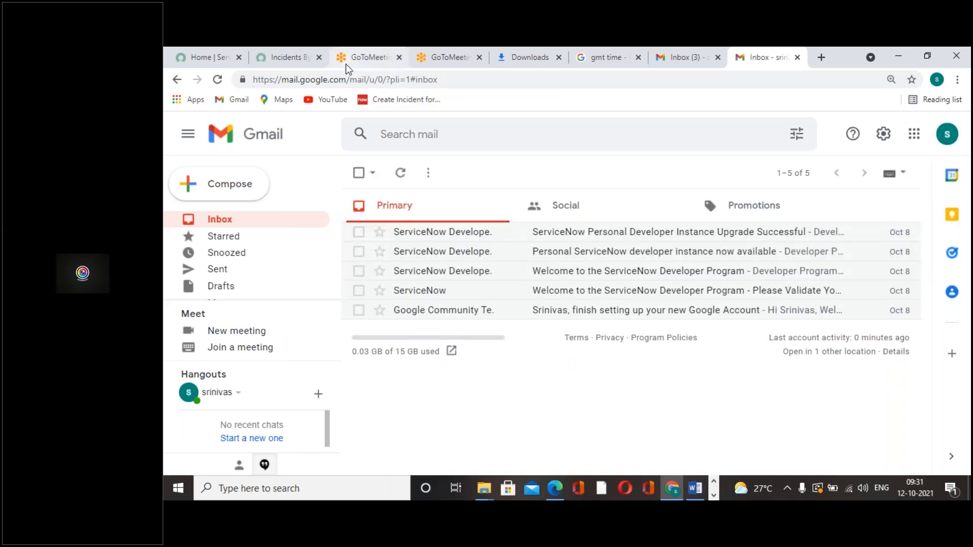
Compare the report and the two open Gmail inboxes, and close the older inbox tab
click(288, 58)
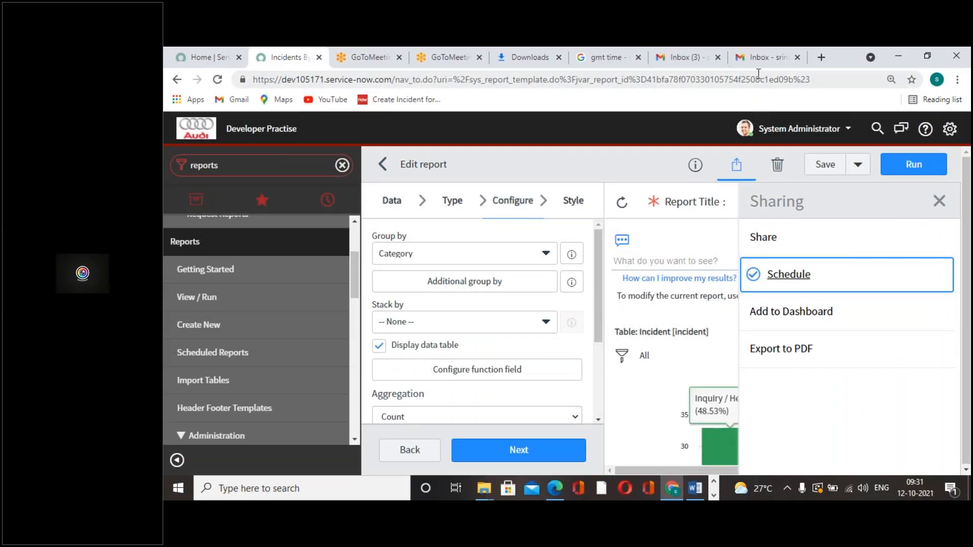
click(784, 61)
click(685, 57)
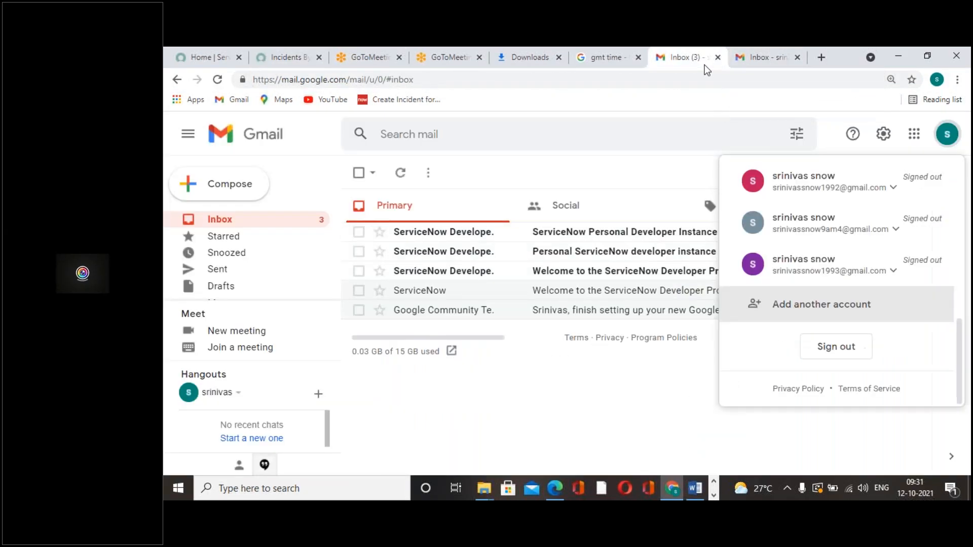
click(760, 60)
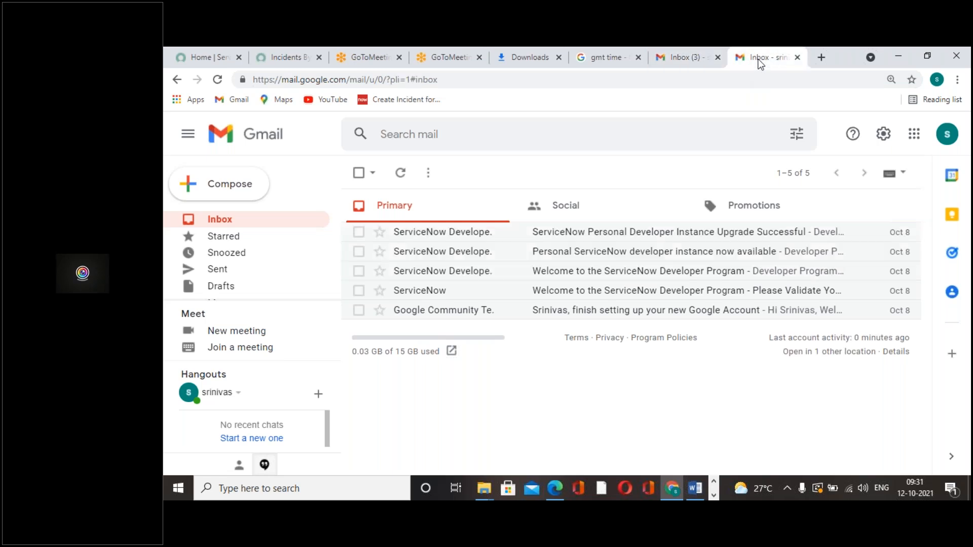
click(685, 57)
right_click(707, 58)
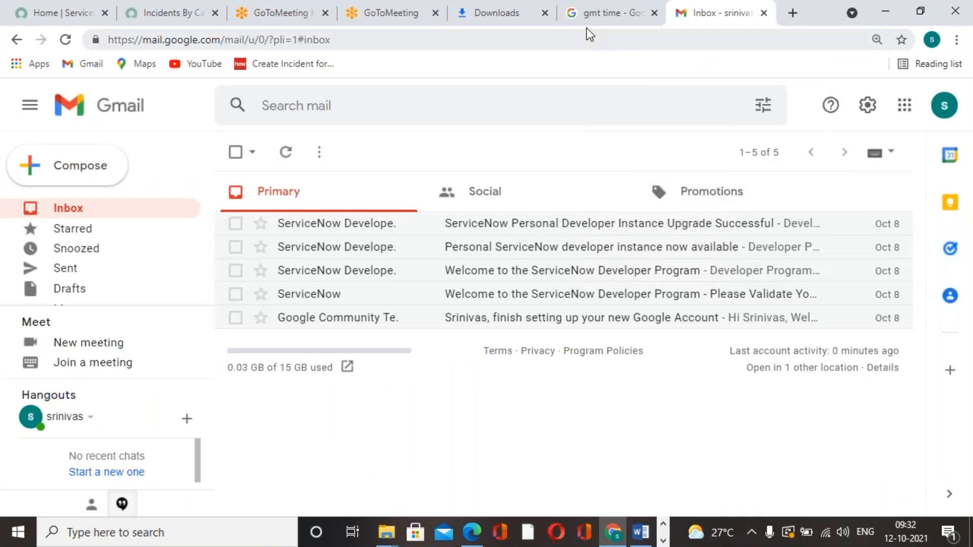
Refresh the GMT time search to check the current GMT time
click(586, 26)
click(65, 39)
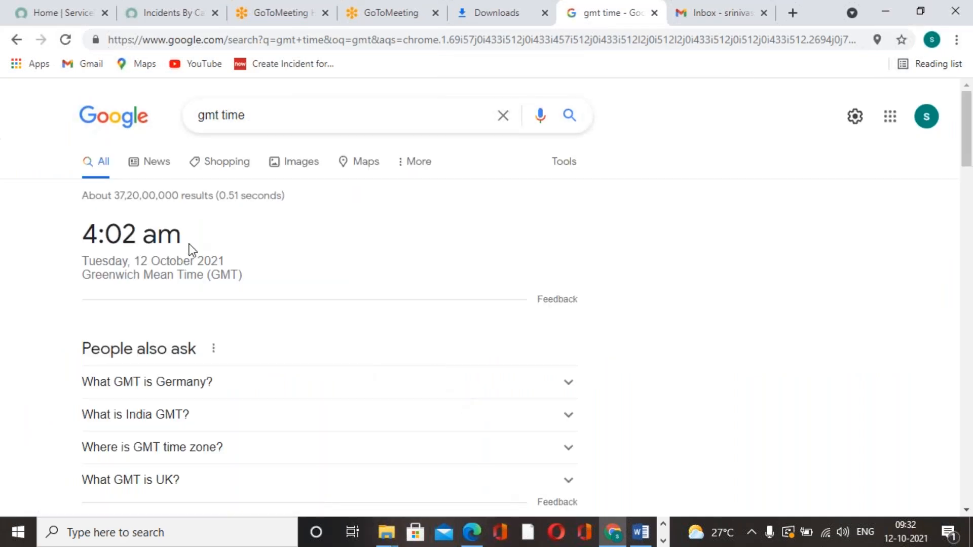
Close the Downloads tab and the finished GoToMeeting join tab
click(503, 24)
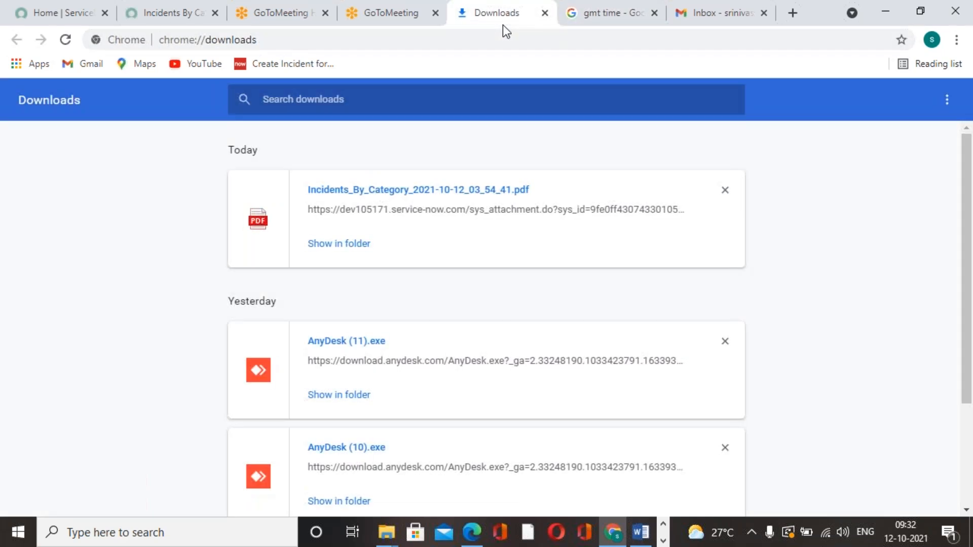
right_click(496, 20)
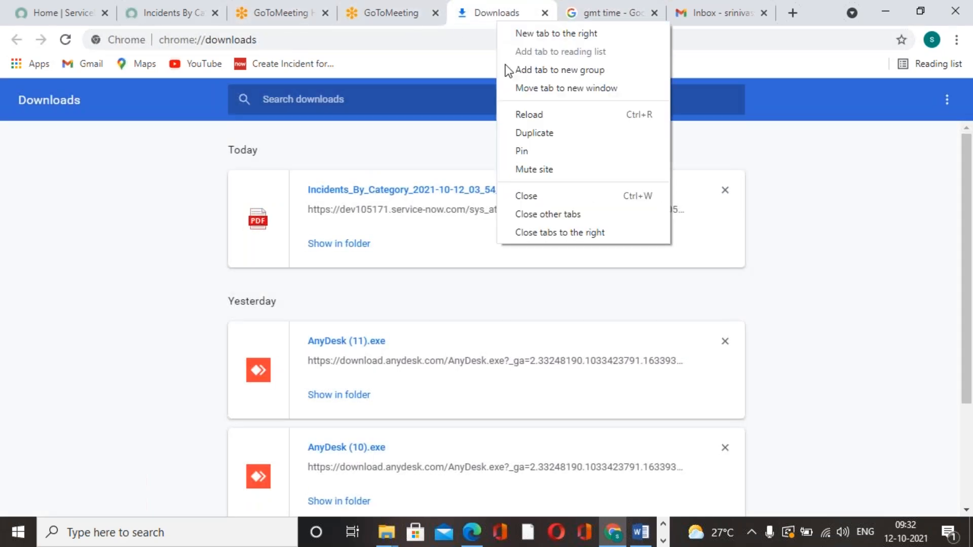
click(538, 194)
click(439, 22)
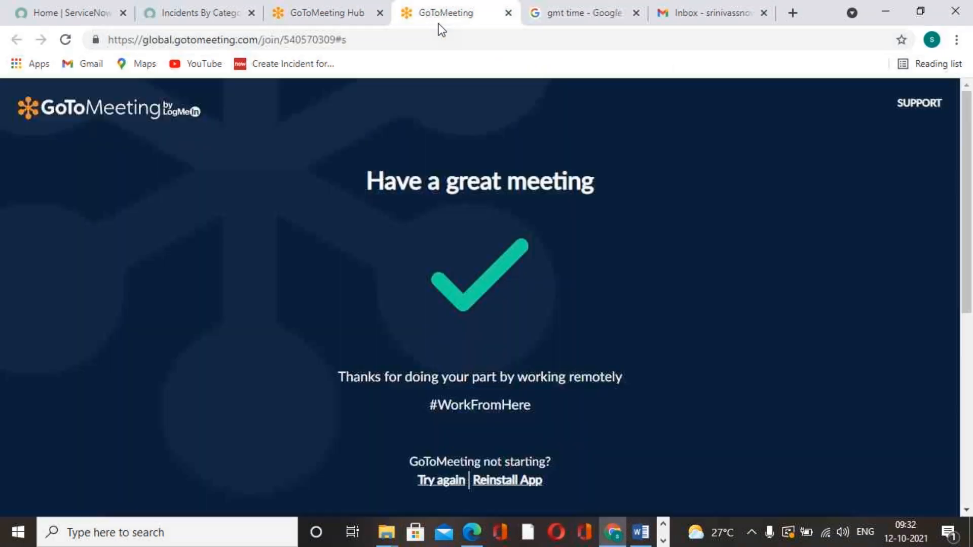
right_click(439, 23)
click(477, 198)
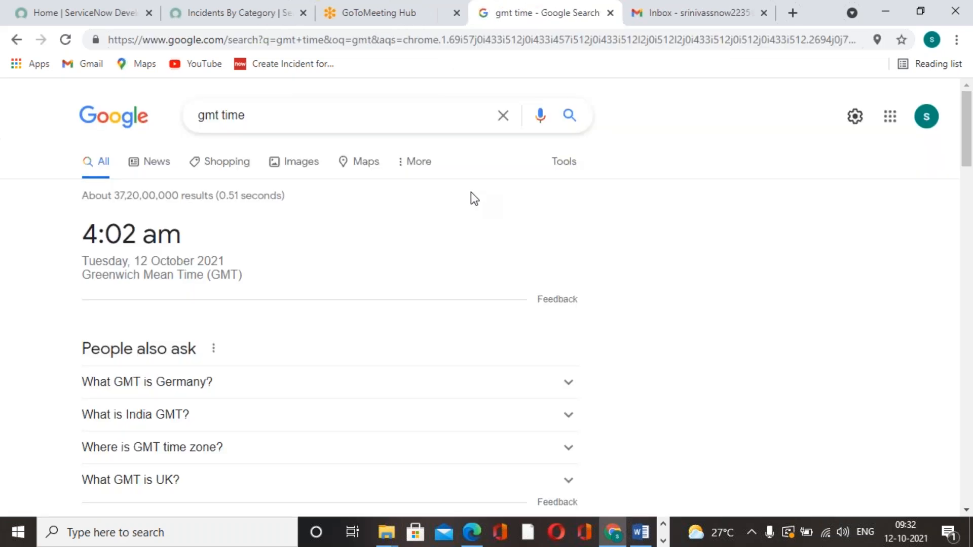
Start a new scheduled email for the Incidents By Category report and set its run time to 04:04:00
click(236, 18)
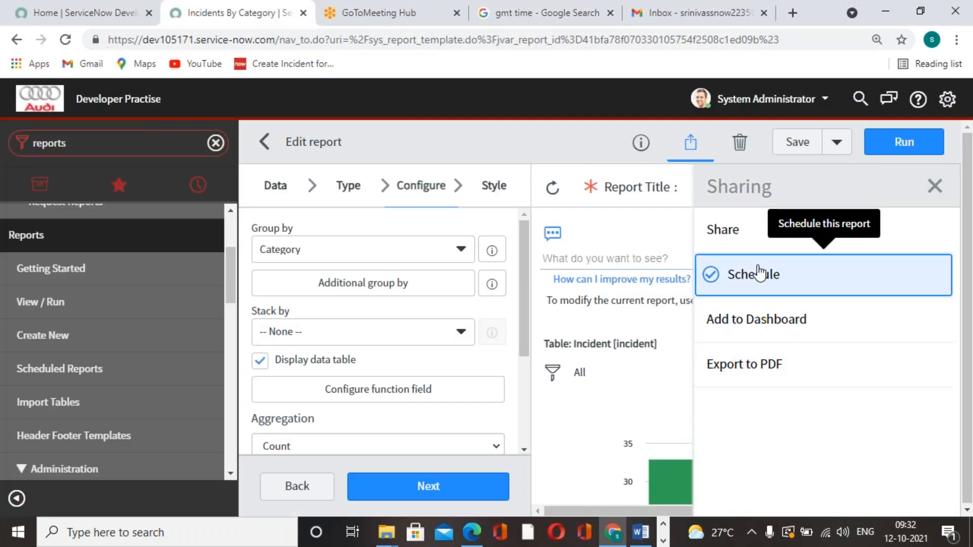
click(760, 276)
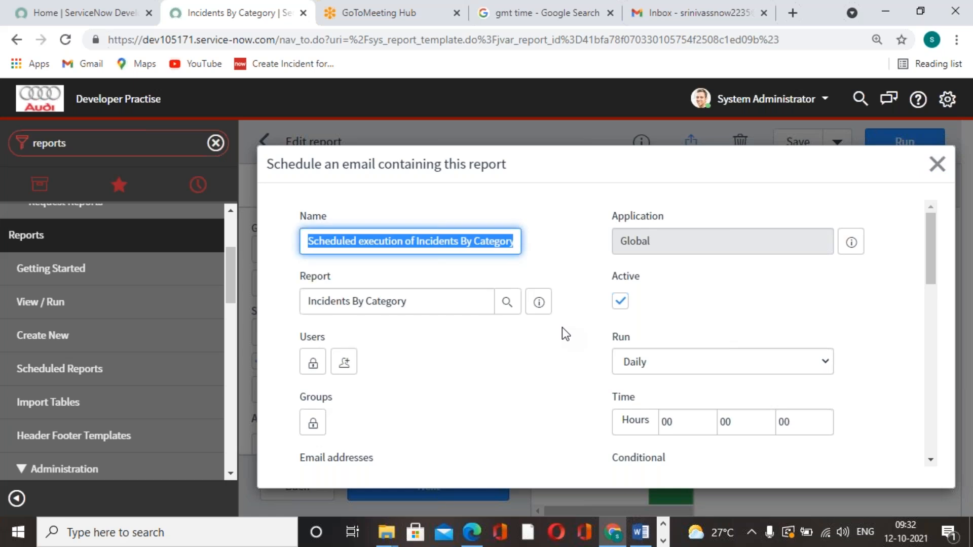
scroll(562, 328, down, 10)
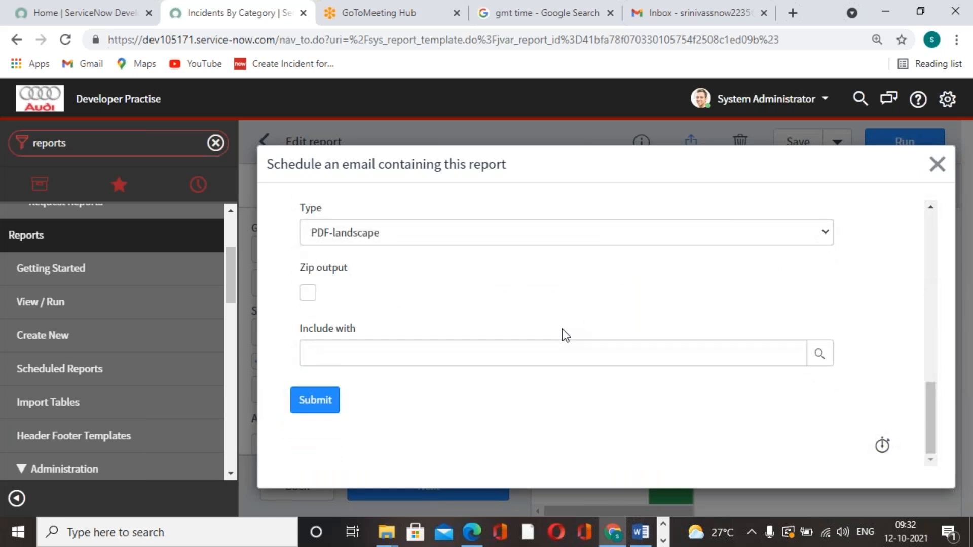
scroll(562, 330, up, 5)
scroll(578, 361, down, 5)
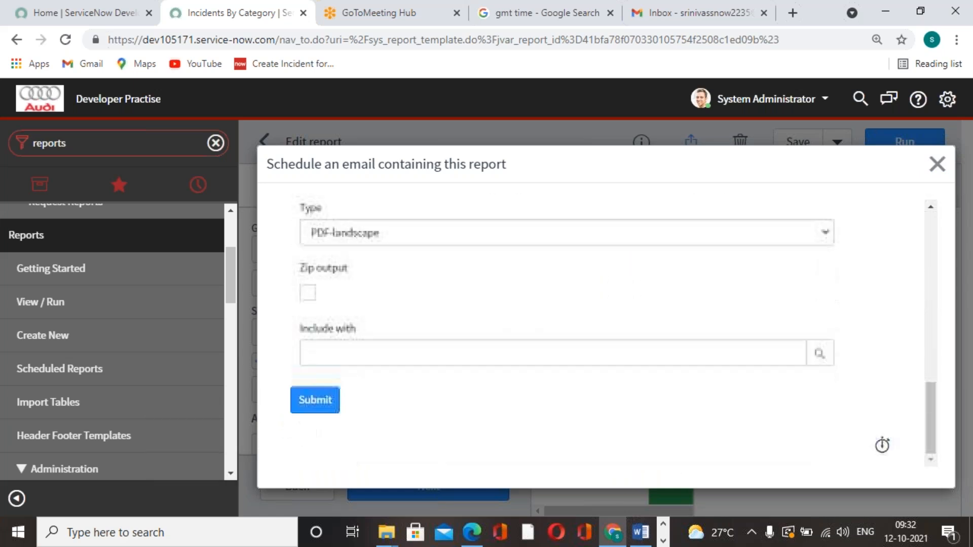
scroll(583, 360, up, 5)
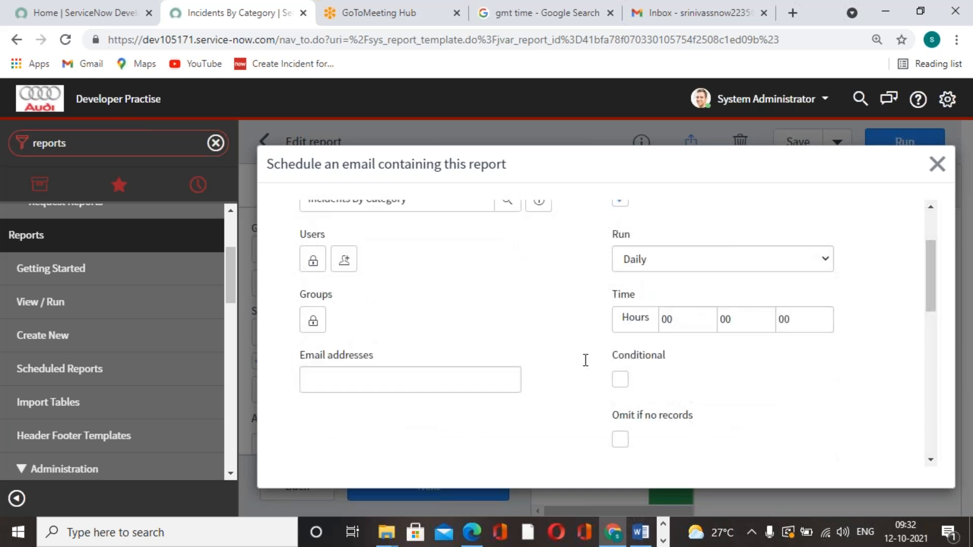
click(614, 312)
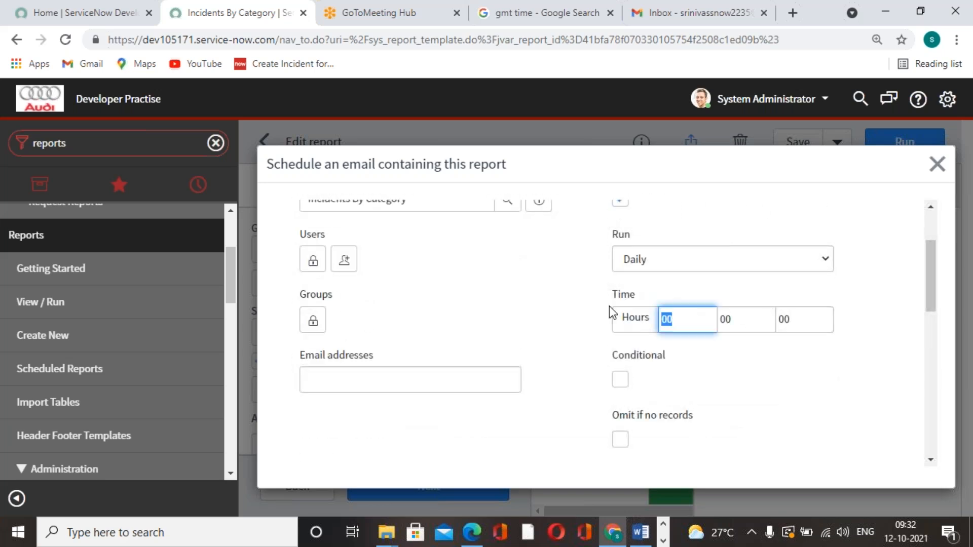
text(04)
click(726, 324)
text(04)
click(739, 391)
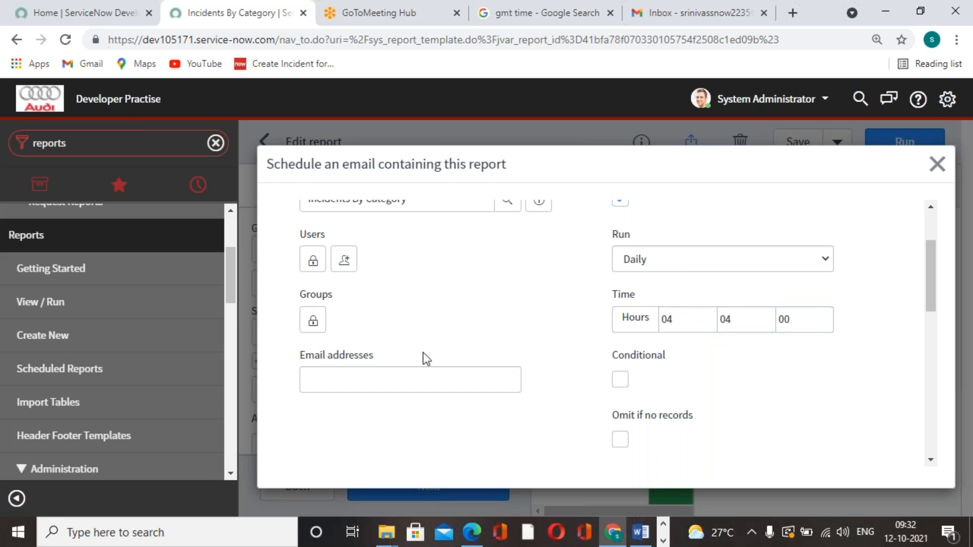
Unlock the Users list of the scheduled email and add the recipient's e-mail address
scroll(421, 358, up, 3)
scroll(425, 377, down, 5)
scroll(425, 377, up, 3)
click(313, 286)
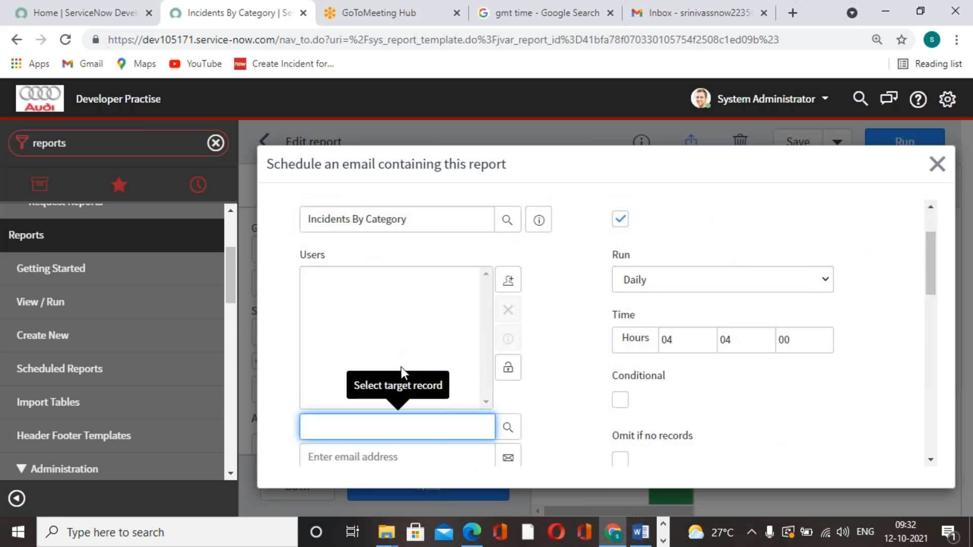
scroll(402, 374, down, 4)
click(410, 306)
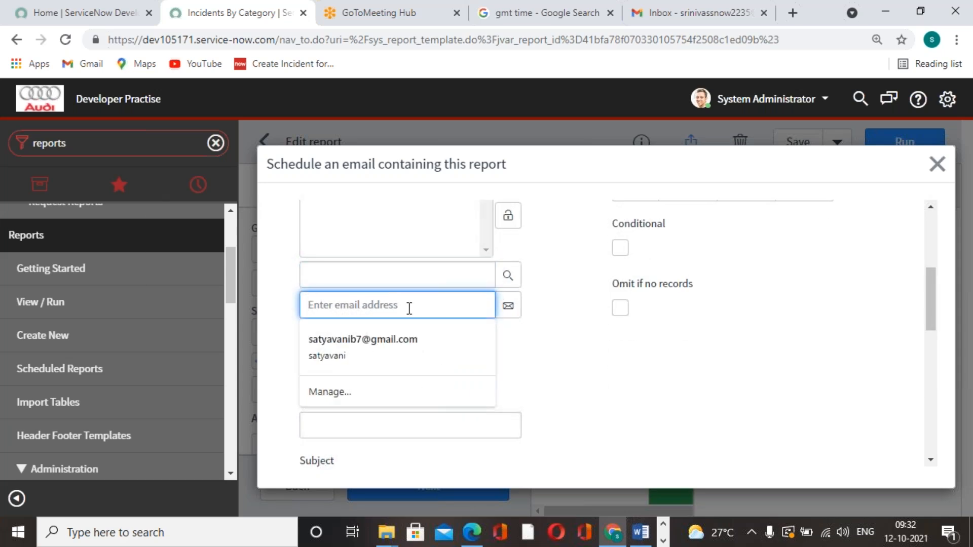
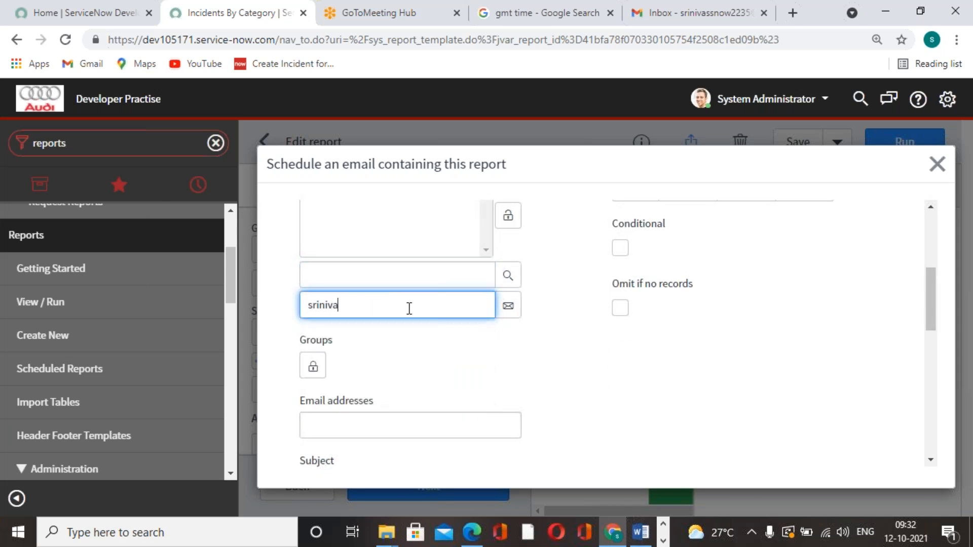
click(508, 306)
scroll(553, 338, down, 5)
scroll(556, 339, down, 3)
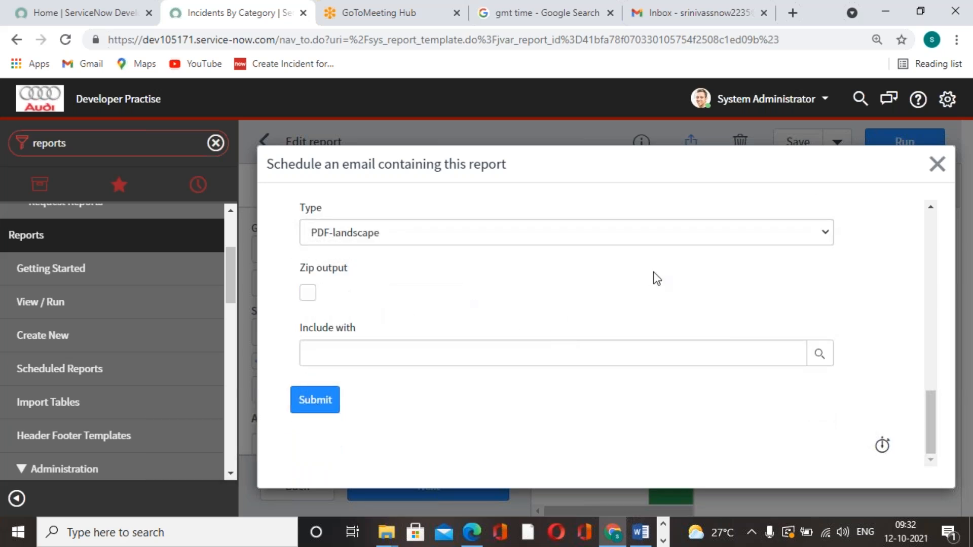
Submit the scheduled email and save the Incidents By Category report
click(315, 400)
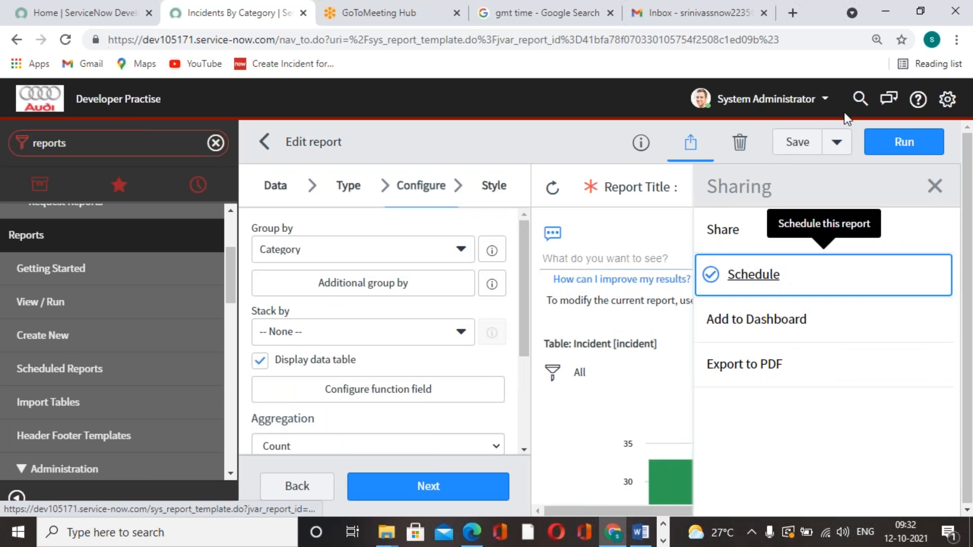
click(812, 147)
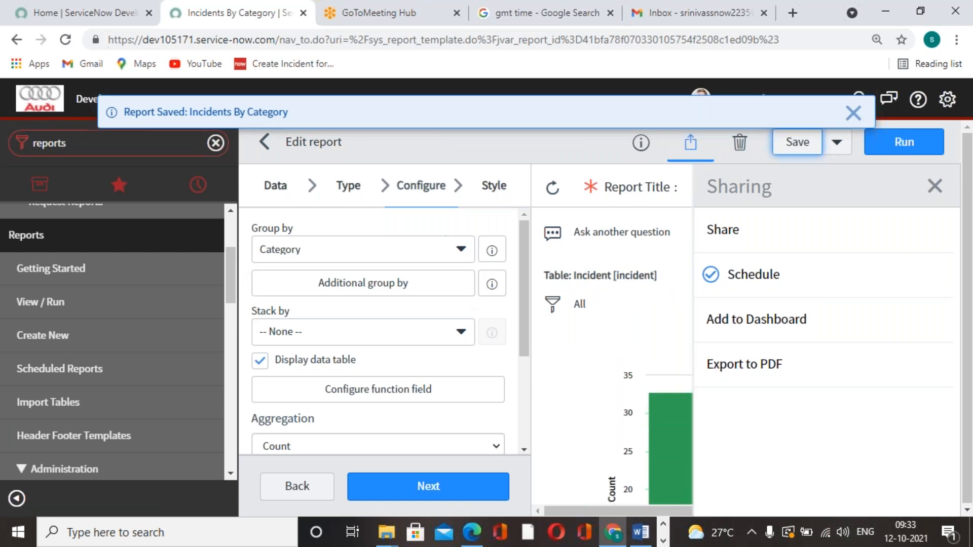
Check the recipient's Gmail inbox for the scheduled report email and refresh the GMT time search to compare the current time
click(747, 11)
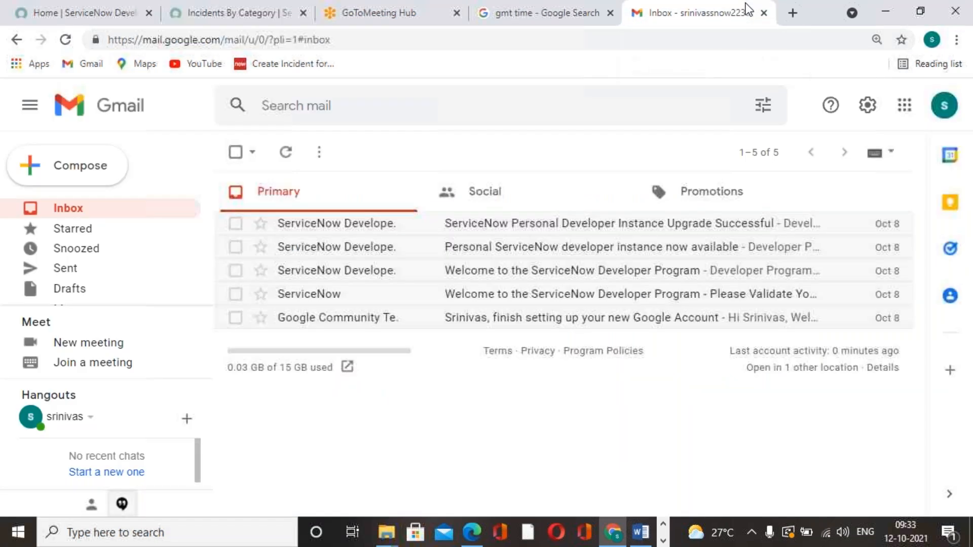
click(66, 39)
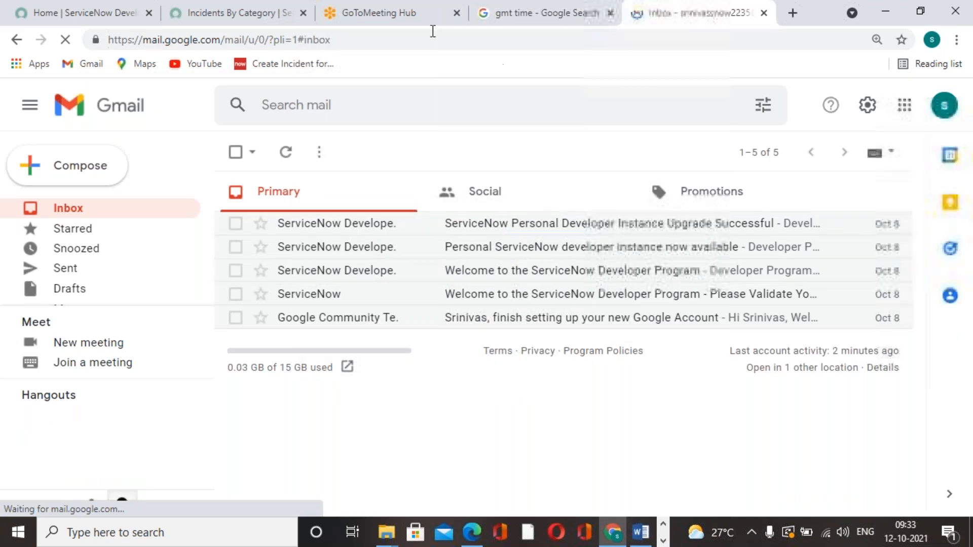
click(422, 23)
click(537, 21)
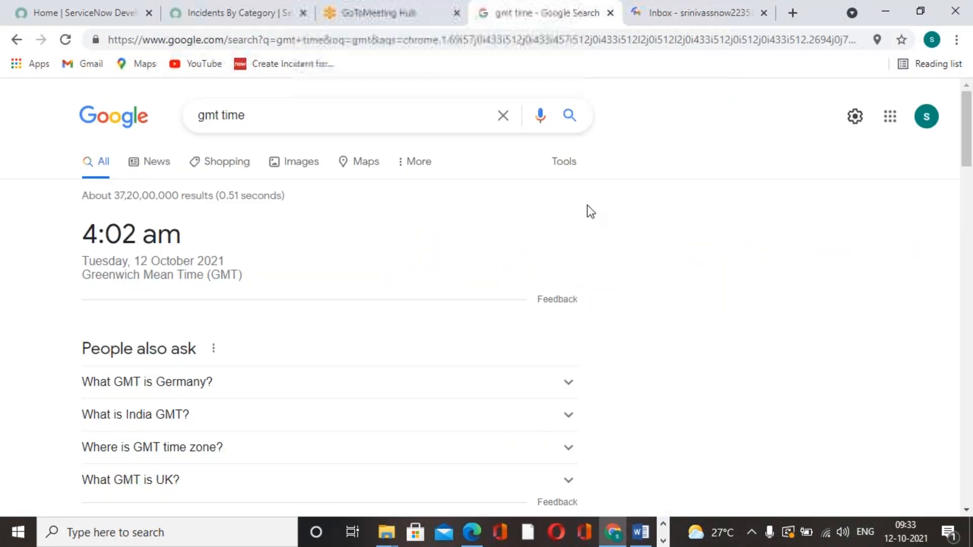
click(66, 39)
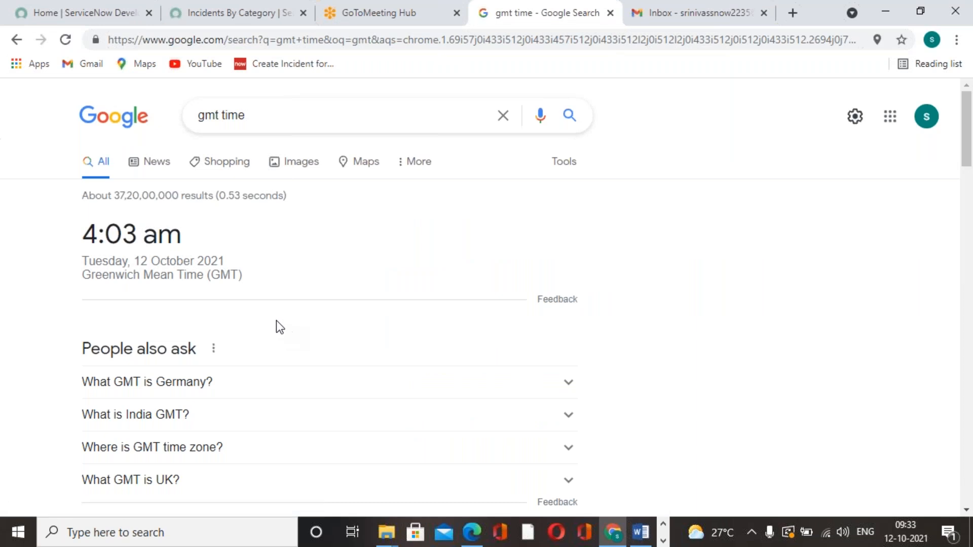
drag(97, 227, 183, 234)
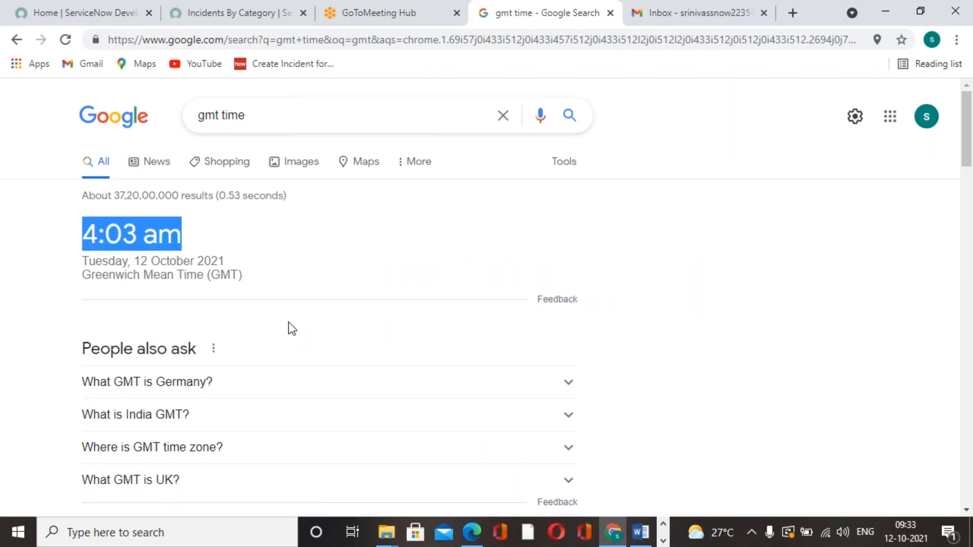
click(287, 322)
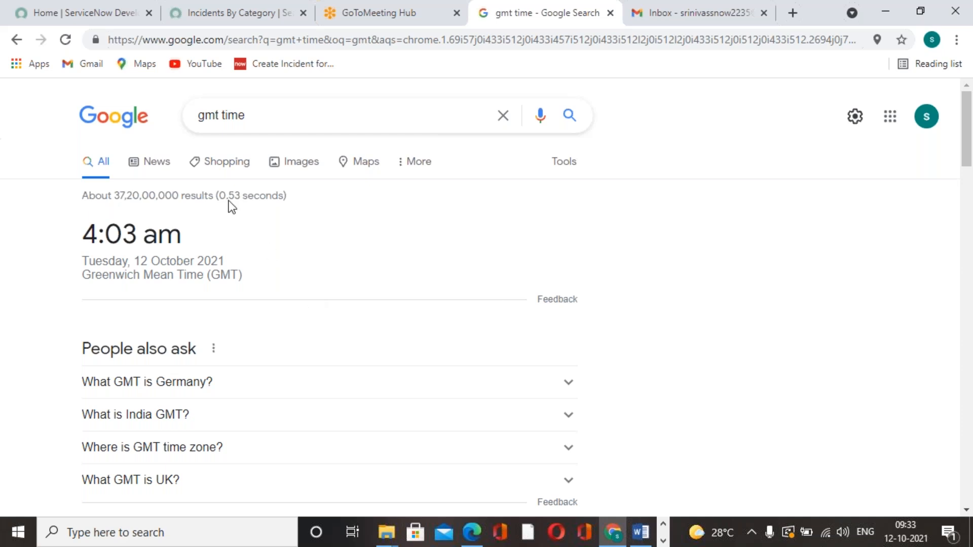
click(236, 18)
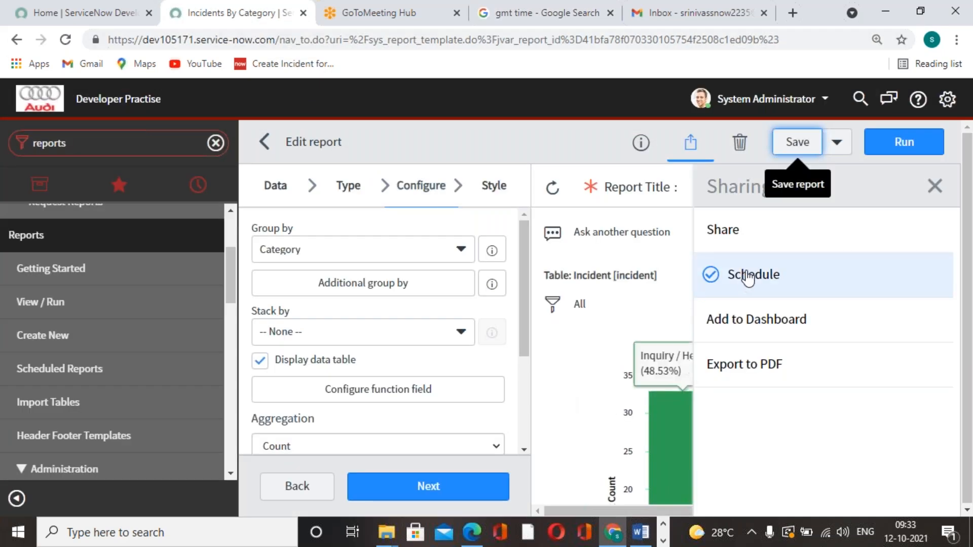
click(448, 20)
click(507, 23)
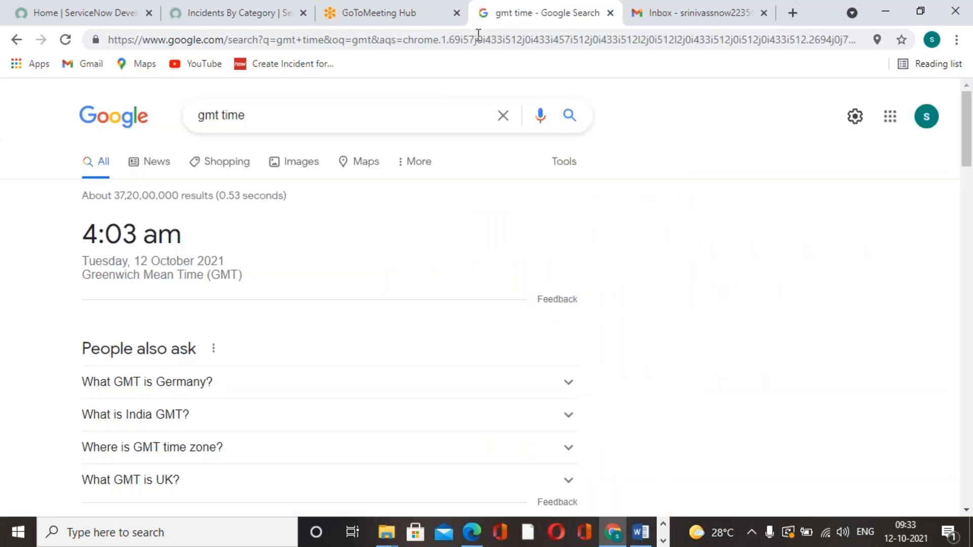
click(400, 24)
click(233, 21)
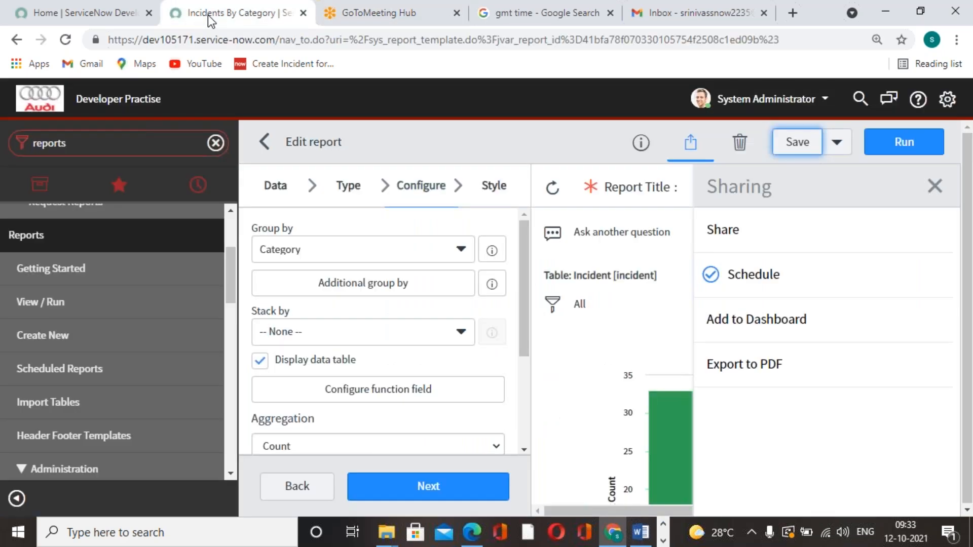
scroll(538, 330, down, 8)
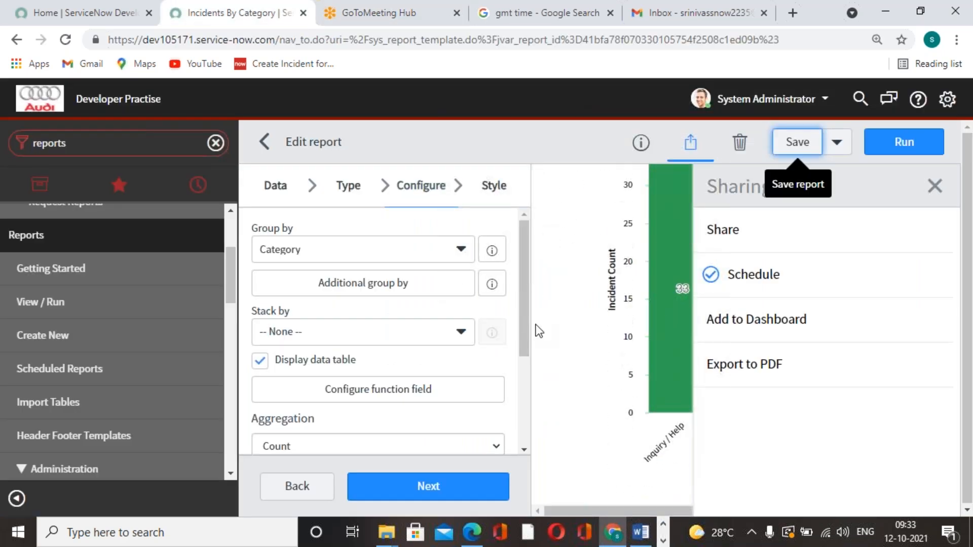
Reload the Gmail inbox to look for the scheduled report email, and look at the GMT time search again
click(707, 18)
click(66, 40)
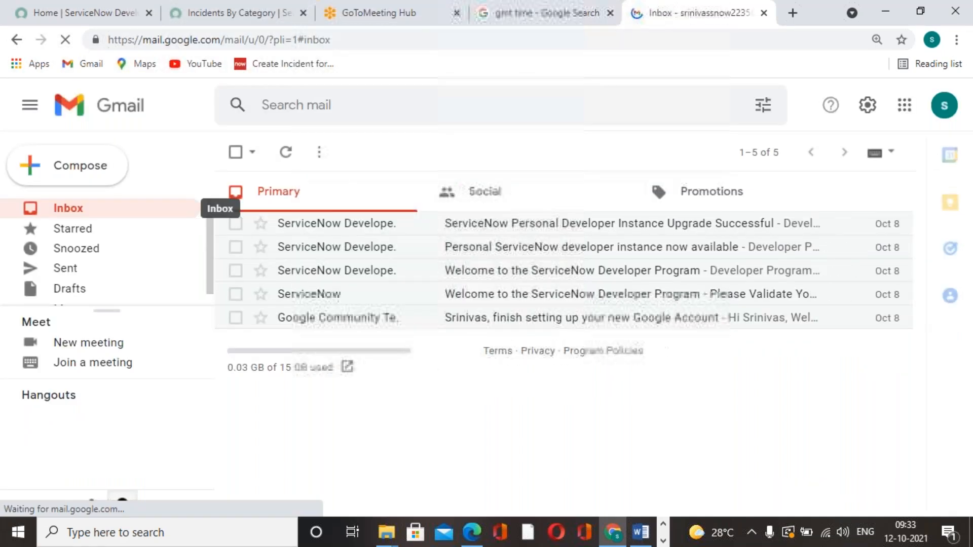
click(586, 21)
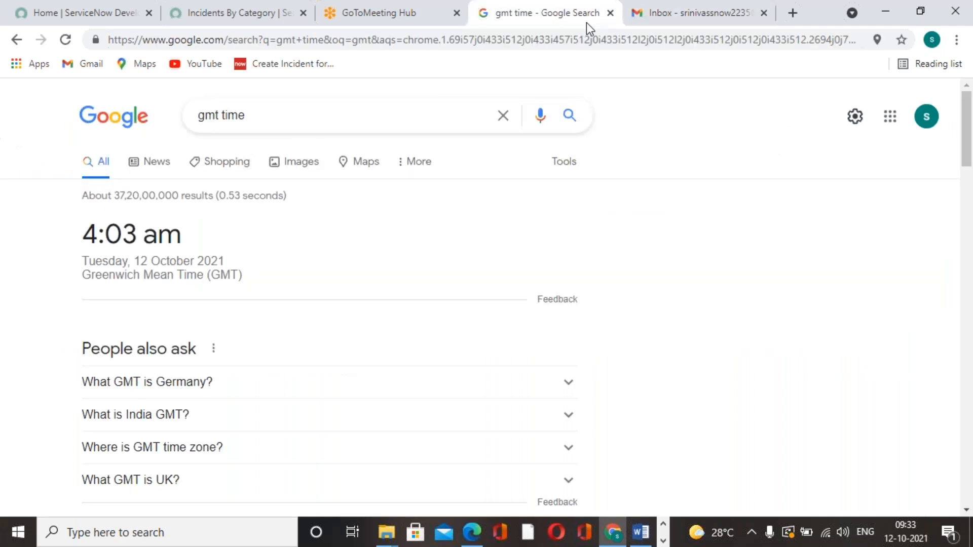
click(437, 23)
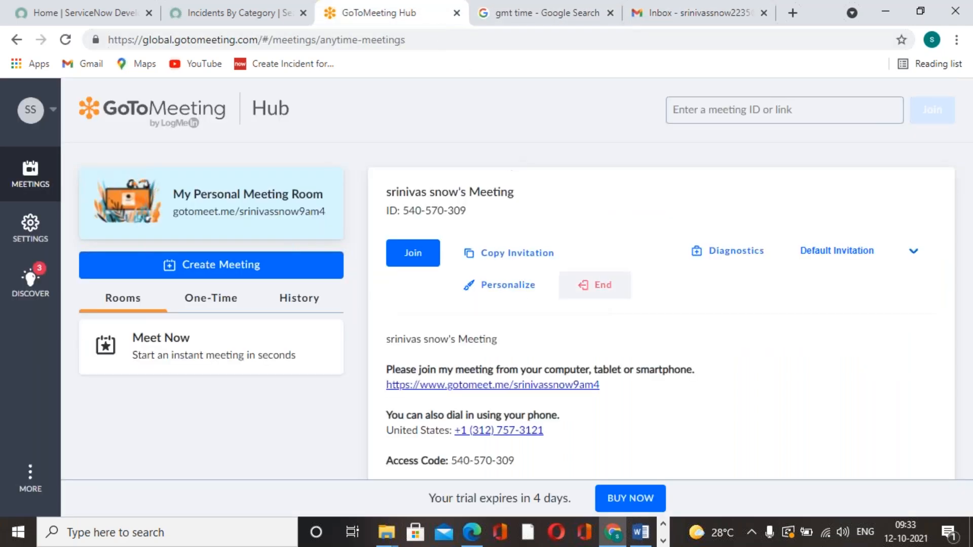
Return to the Incidents By Category report, close its sharing options and show the data table below the chart
click(229, 20)
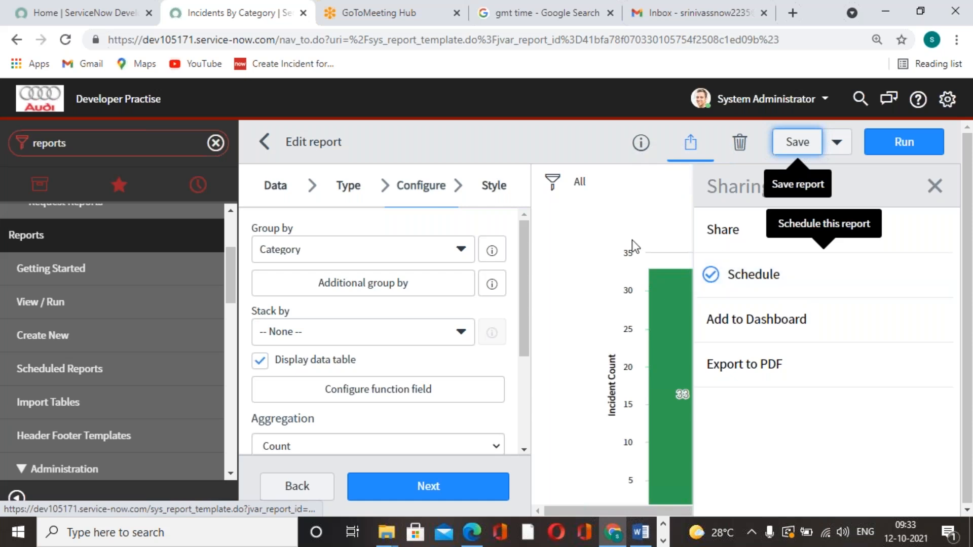
click(936, 187)
scroll(699, 339, down, 6)
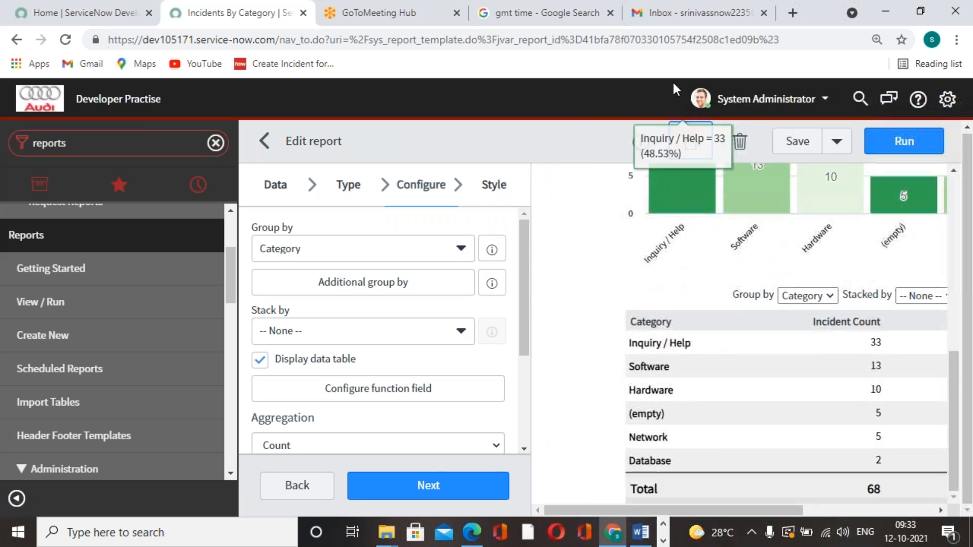
Refresh the GMT time search until the scheduled run time is reached, and recheck the Gmail inbox for the report
click(588, 23)
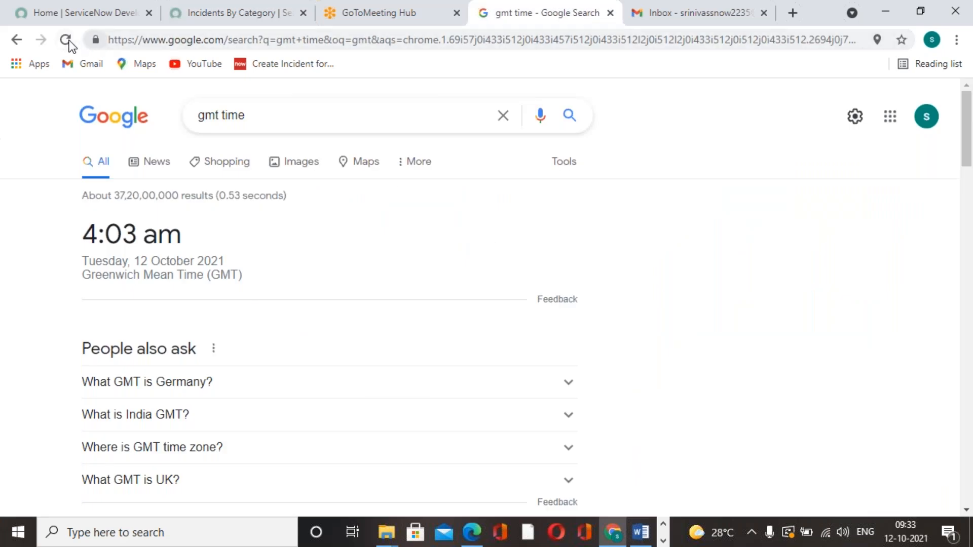
click(67, 40)
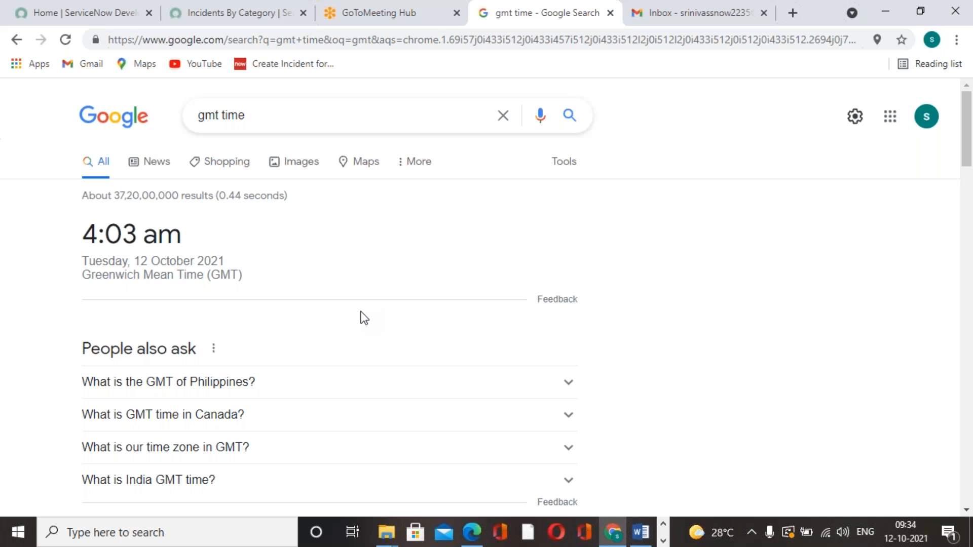
click(66, 40)
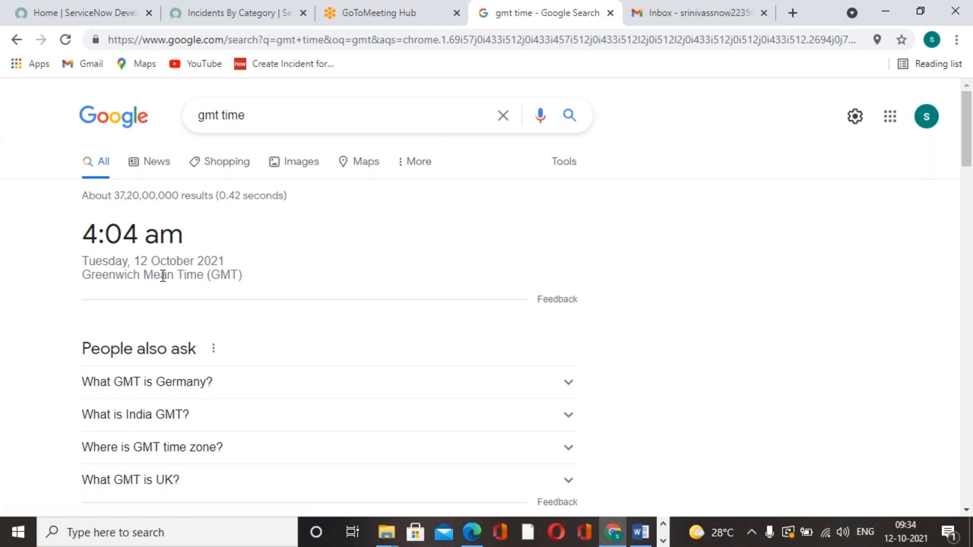
click(716, 10)
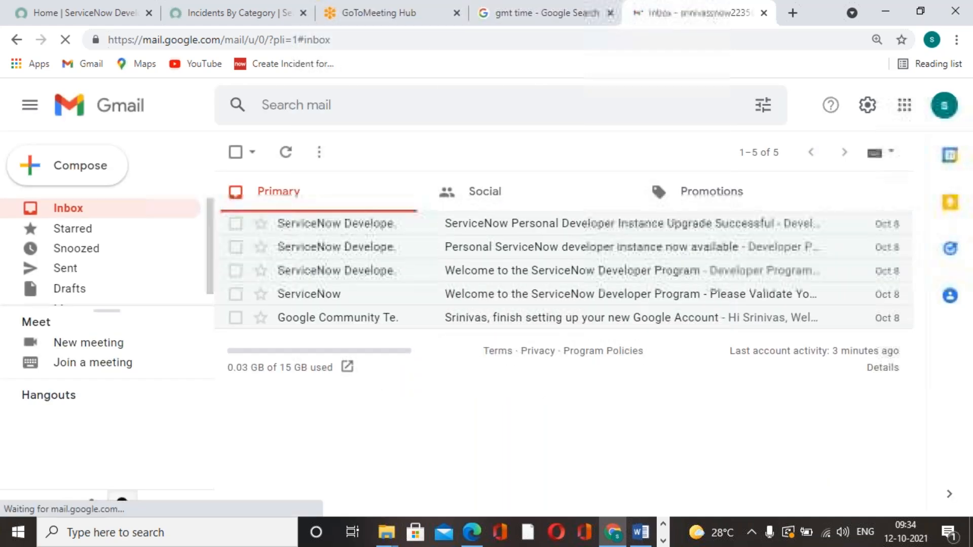
click(64, 41)
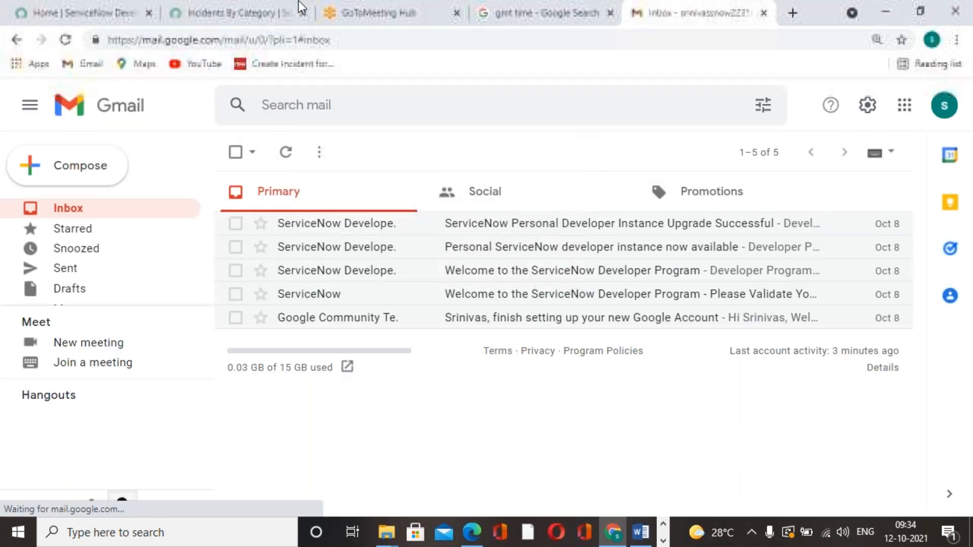
Examine the Incidents By Category bar chart and its data table in the report preview
click(240, 11)
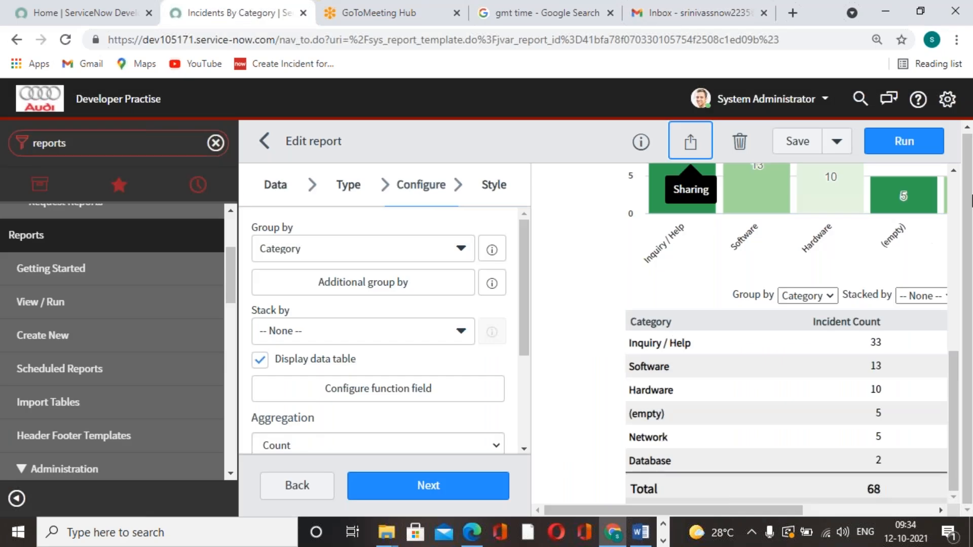
click(968, 227)
scroll(745, 335, up, 4)
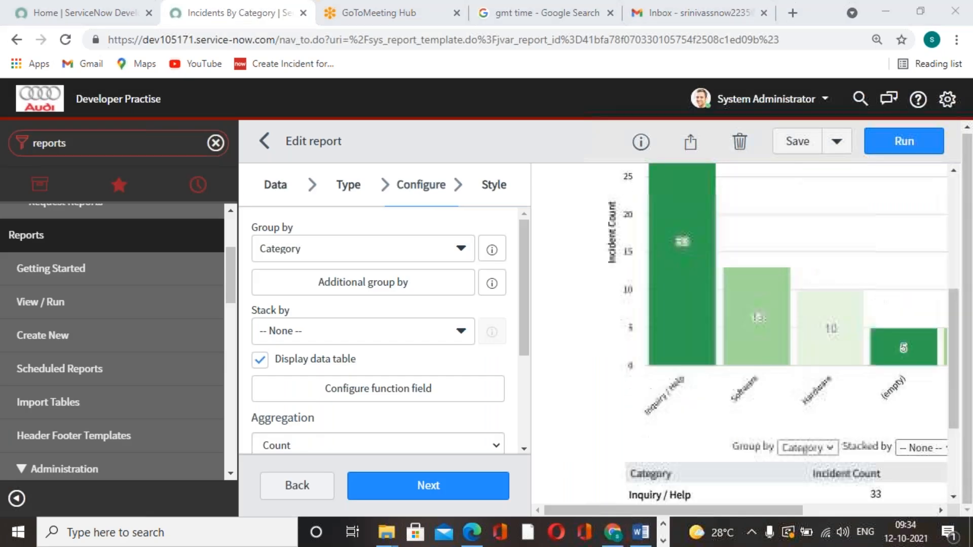
scroll(746, 334, down, 1)
scroll(745, 335, up, 4)
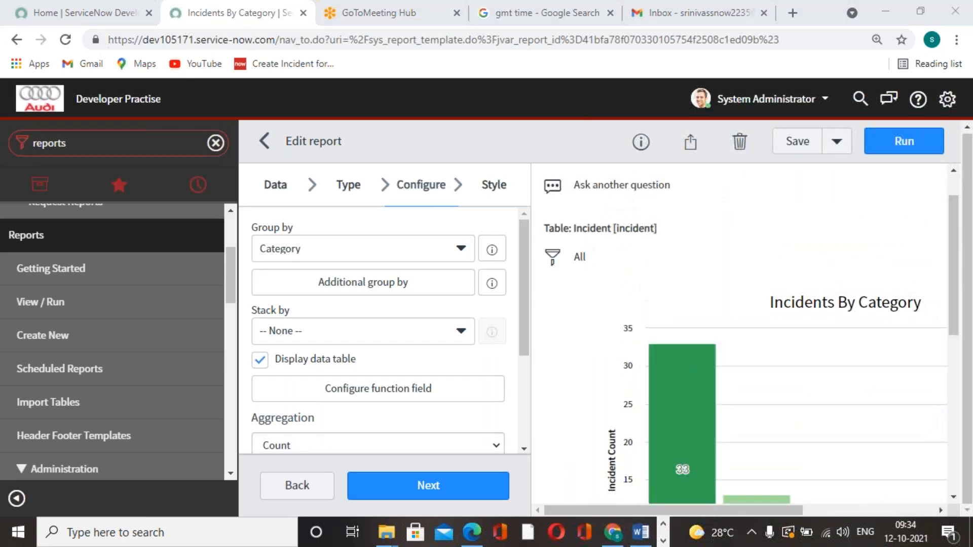
scroll(767, 475, down, 6)
mouse_move(755, 510)
mouse_down()
mouse_move(902, 512)
mouse_move(743, 510)
mouse_up()
scroll(744, 464, up, 3)
scroll(743, 463, up, 2)
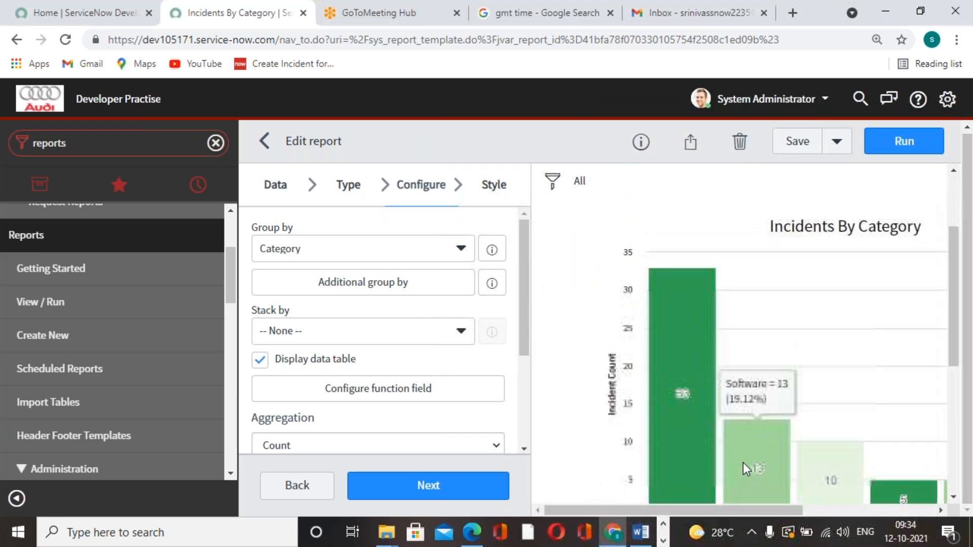
Save the Incidents By Category report again and dismiss the notification
mouse_move(703, 337)
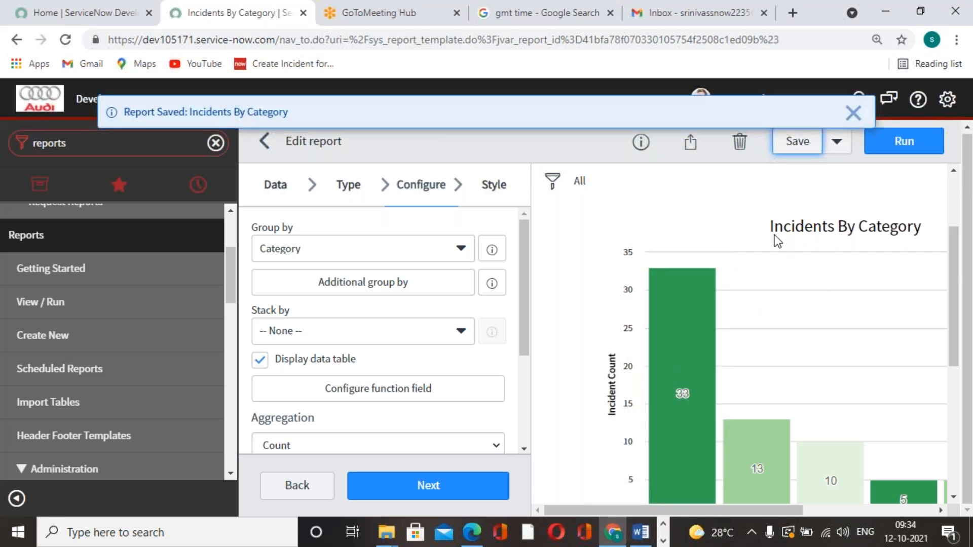
scroll(775, 235, down, 5)
scroll(756, 302, down, 1)
scroll(756, 302, up, 3)
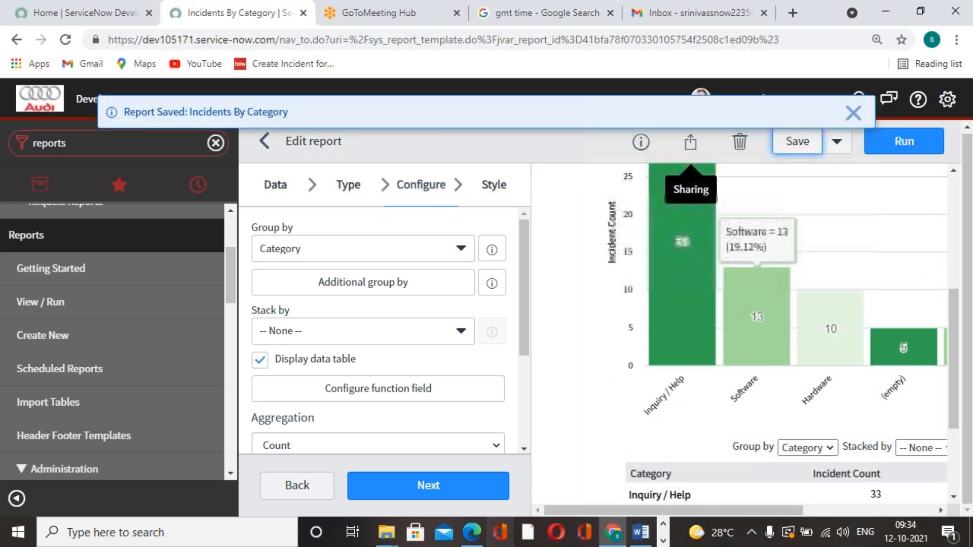
click(852, 112)
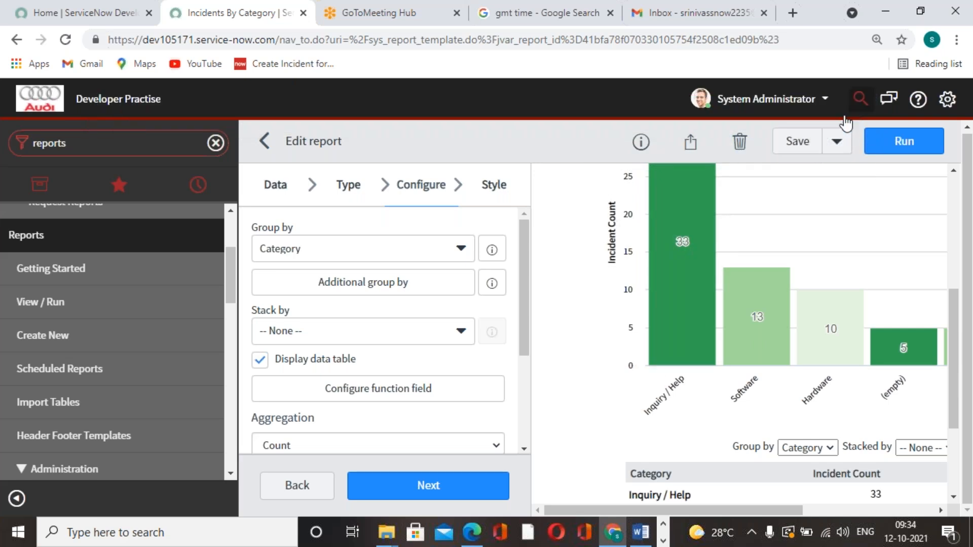
Start another scheduled email for the Incidents By Category report and review its recipient and run time fields
click(689, 142)
click(777, 263)
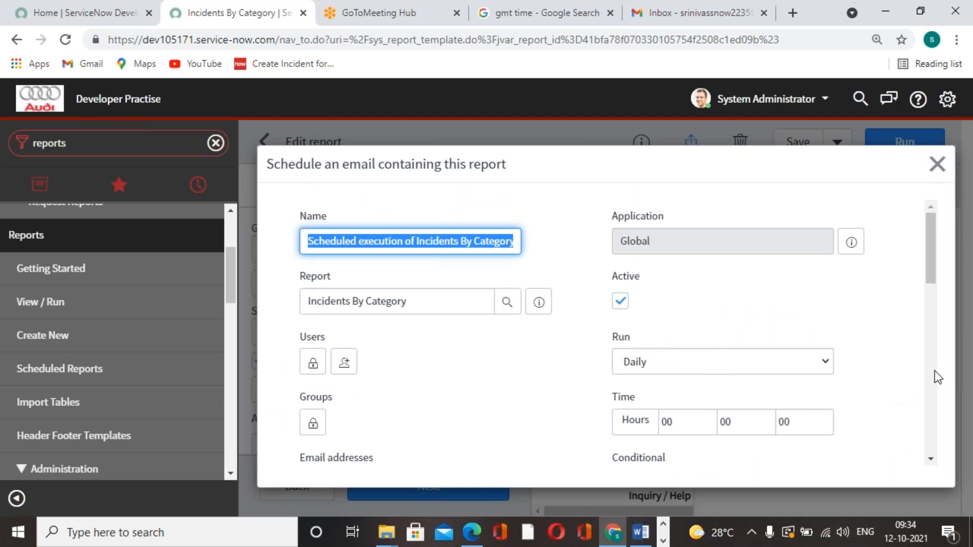
scroll(934, 370, down, 3)
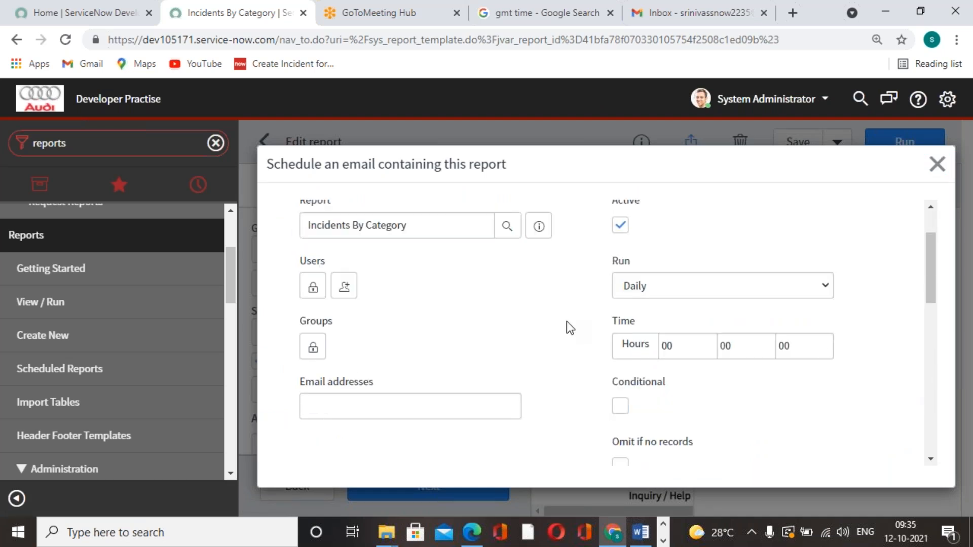
scroll(551, 325, up, 3)
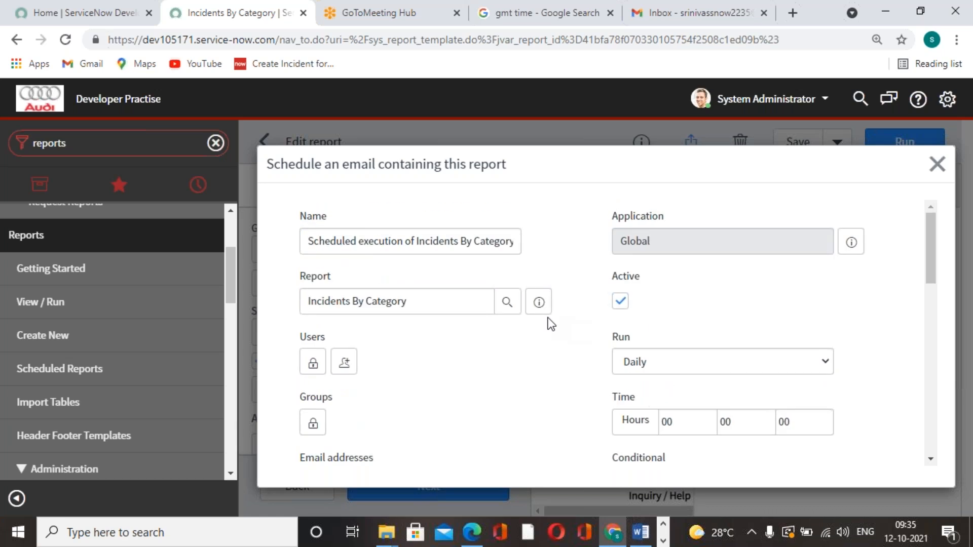
scroll(551, 325, down, 3)
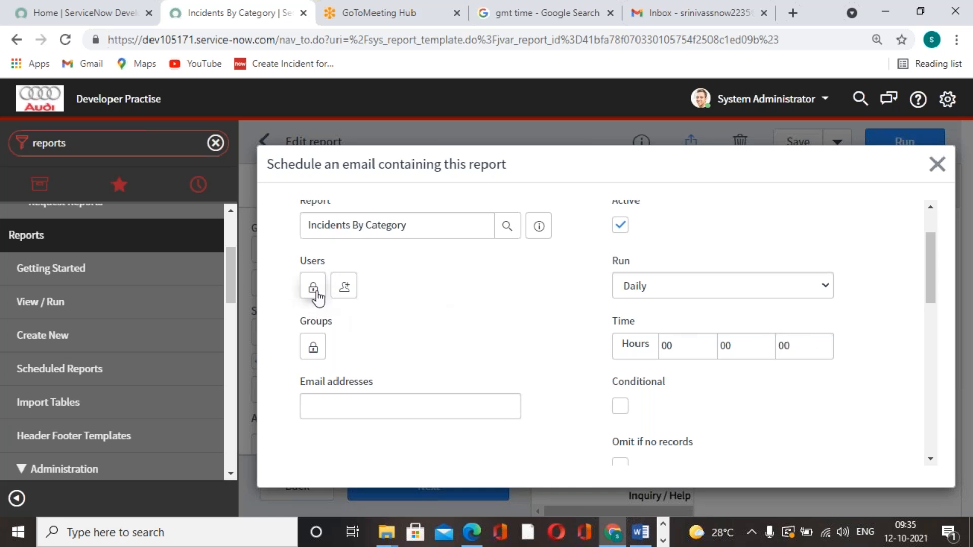
Add the recipient's email address to the scheduled email's Users list and lock the list
click(313, 286)
scroll(372, 336, down, 5)
click(444, 303)
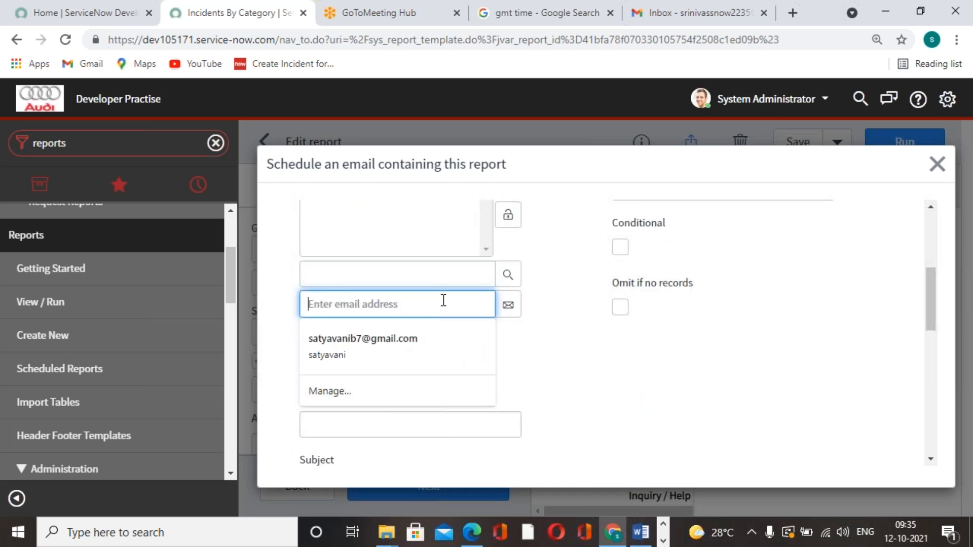
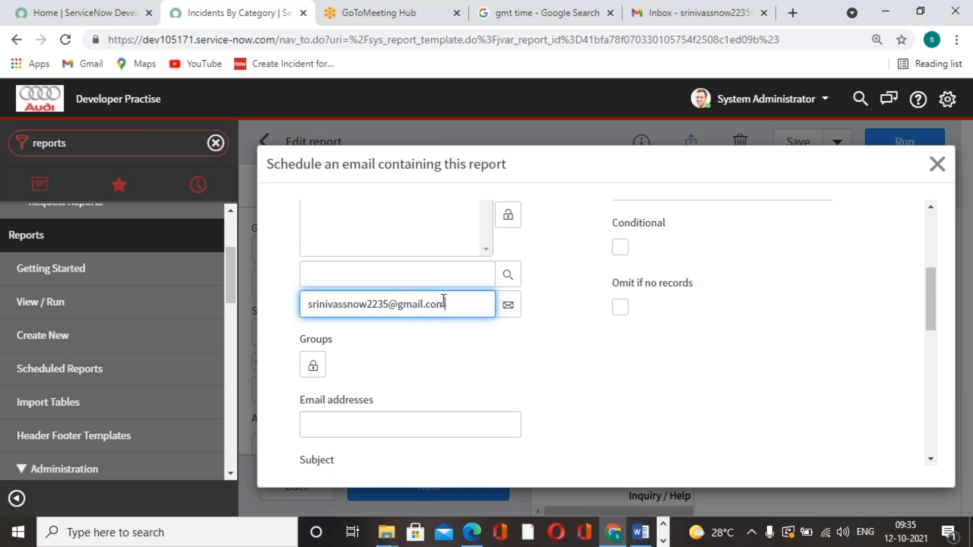
click(508, 305)
scroll(530, 323, up, 3)
click(509, 368)
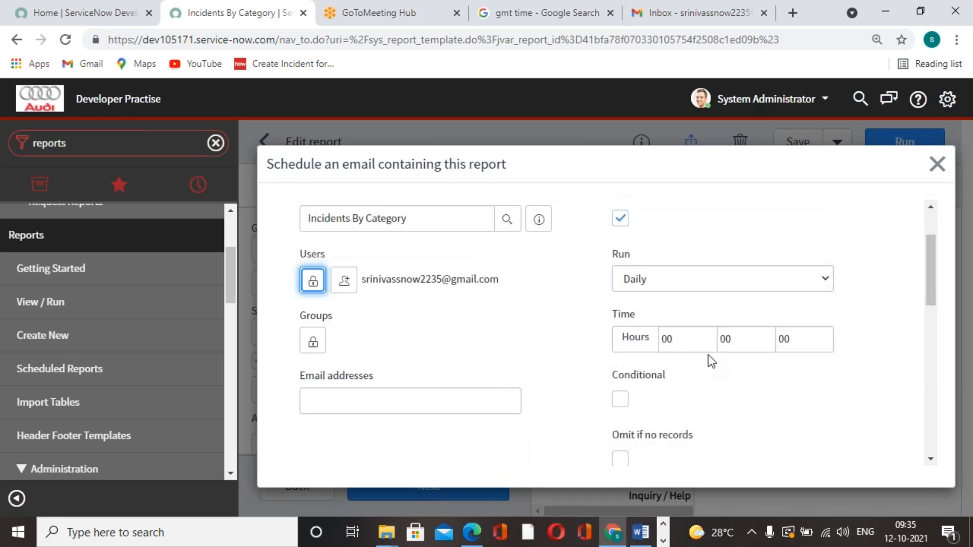
Set the scheduled email to run Monthly on day 12
click(824, 284)
click(703, 329)
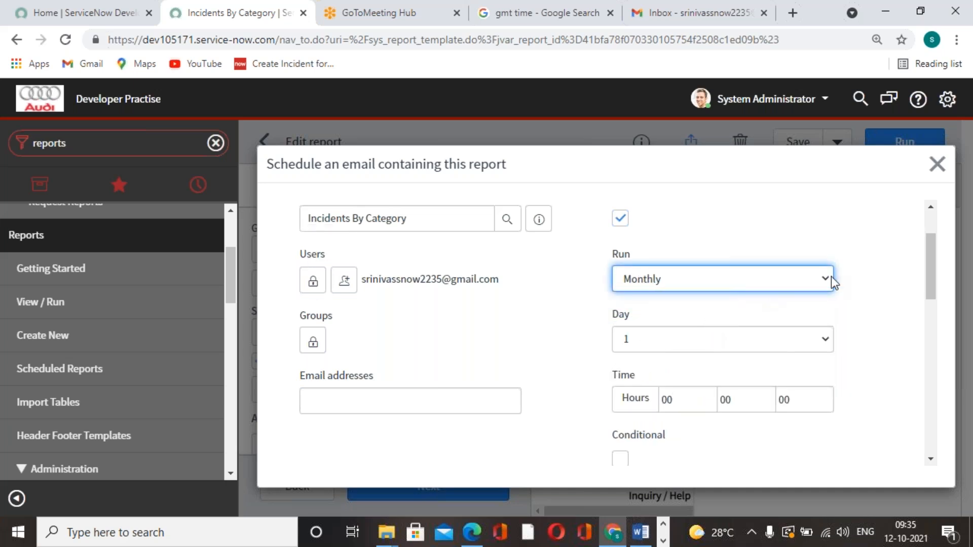
click(832, 335)
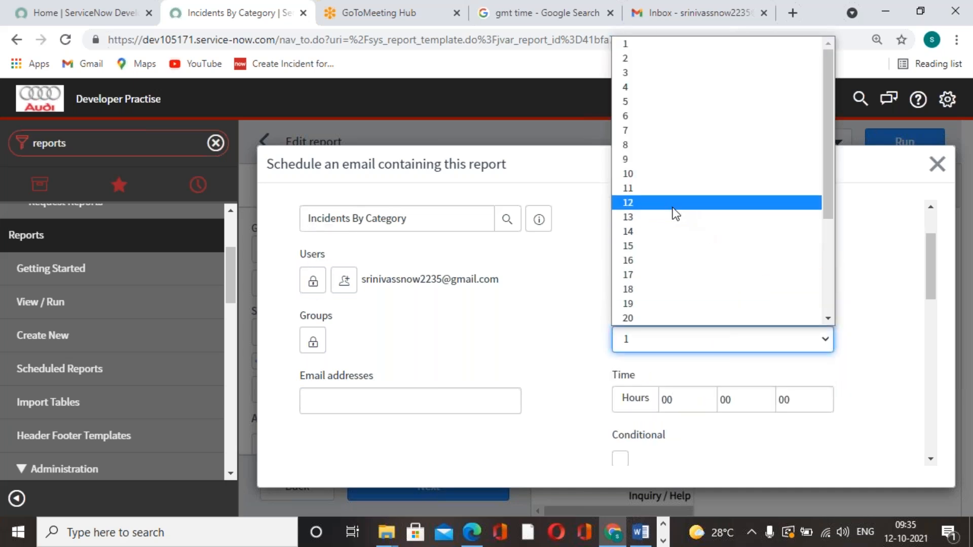
click(672, 206)
Set the scheduled email's run time to 4 hours, 06 minutes and 00 seconds
scroll(688, 268, down, 3)
drag(676, 247, 652, 248)
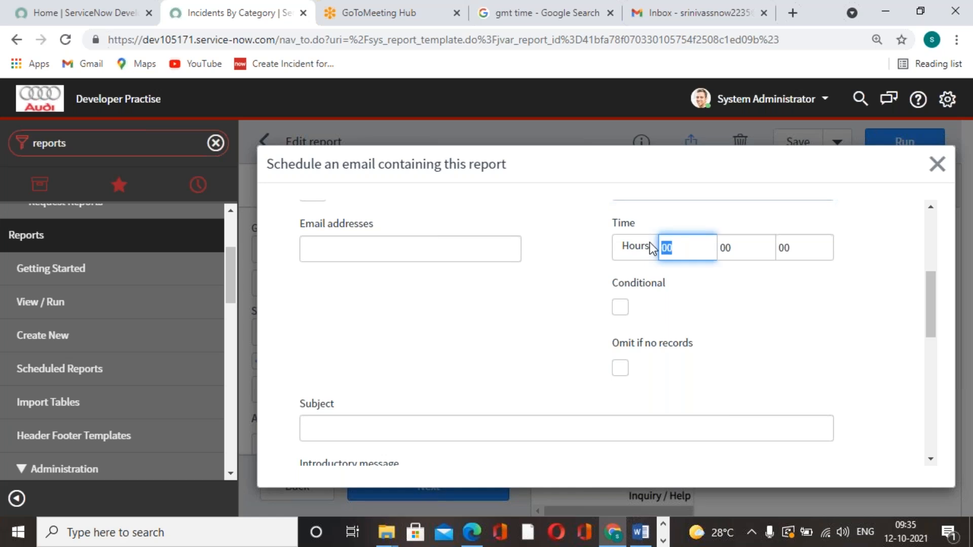
text(0)
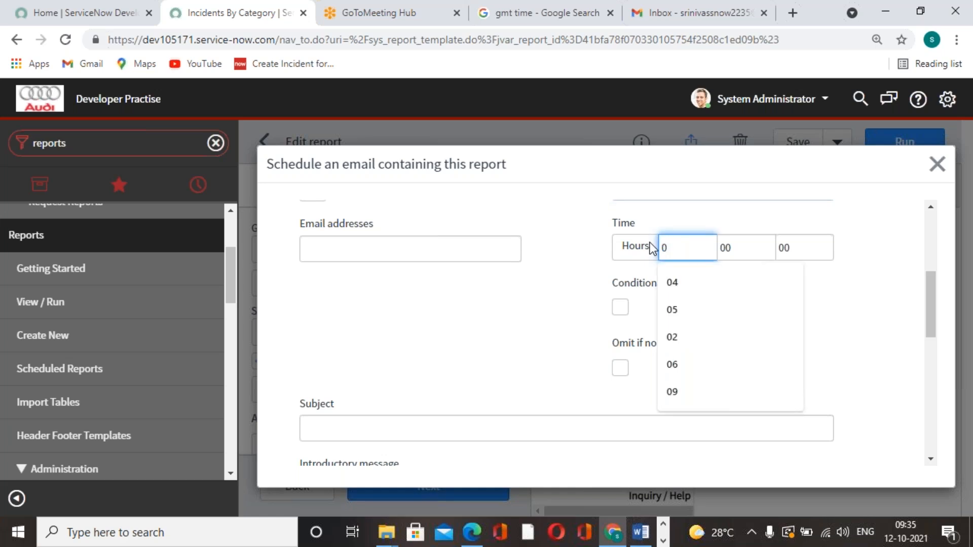
key(BackSpace)
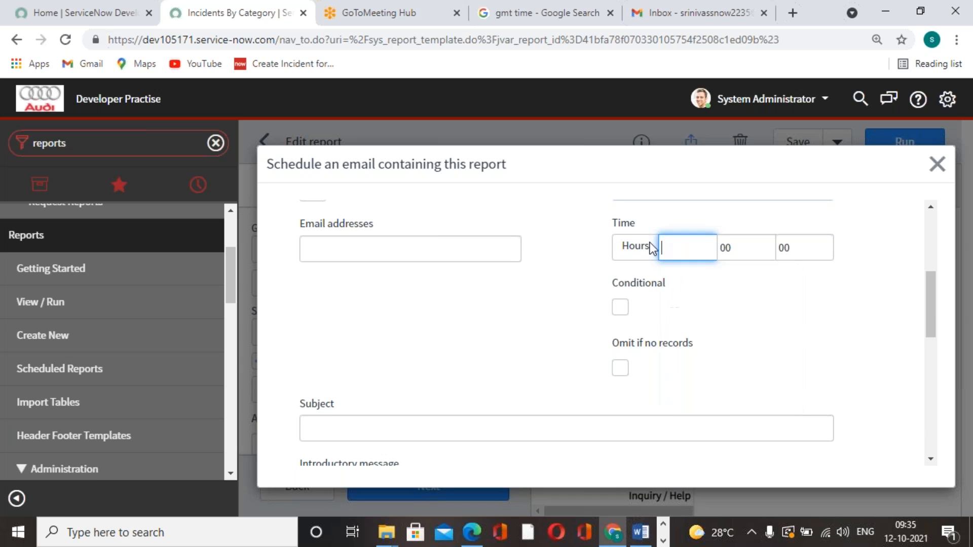
click(739, 249)
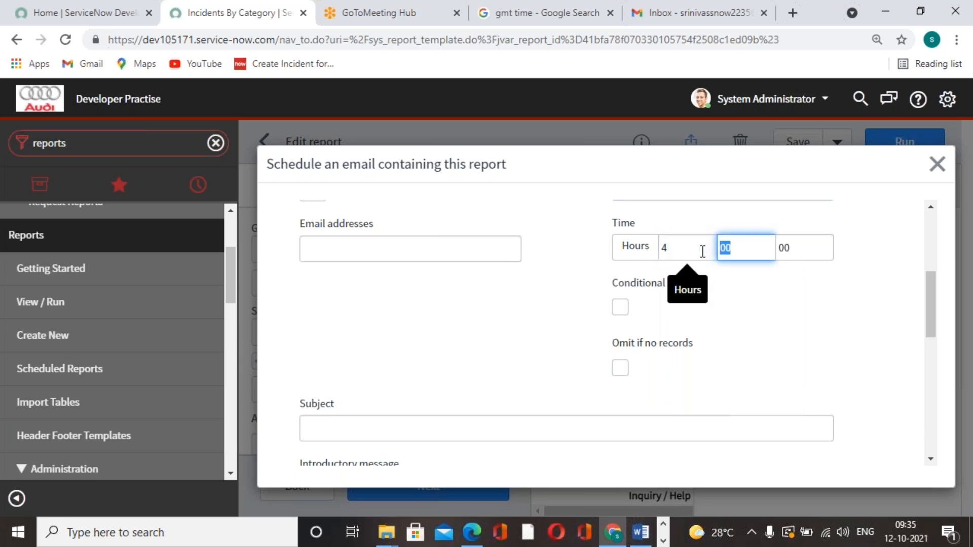
text(06)
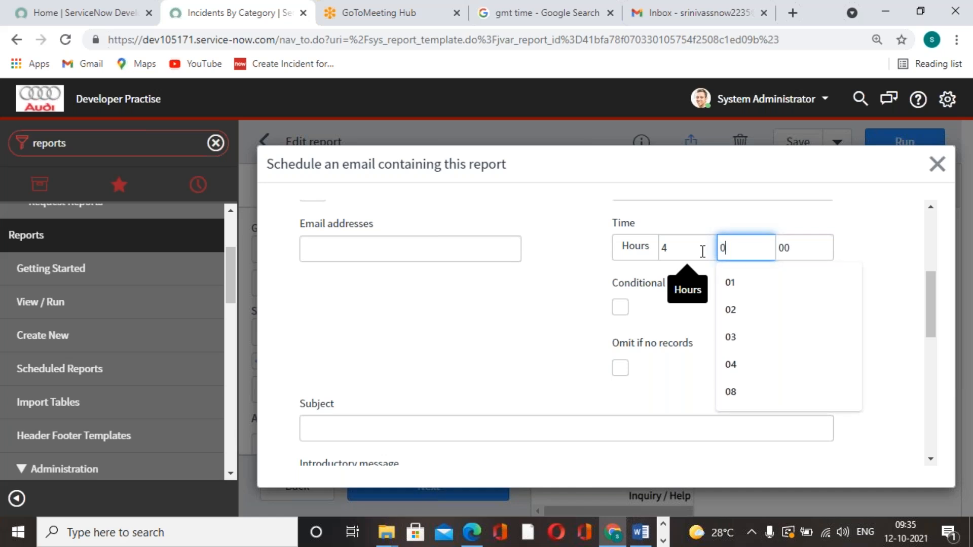
click(745, 307)
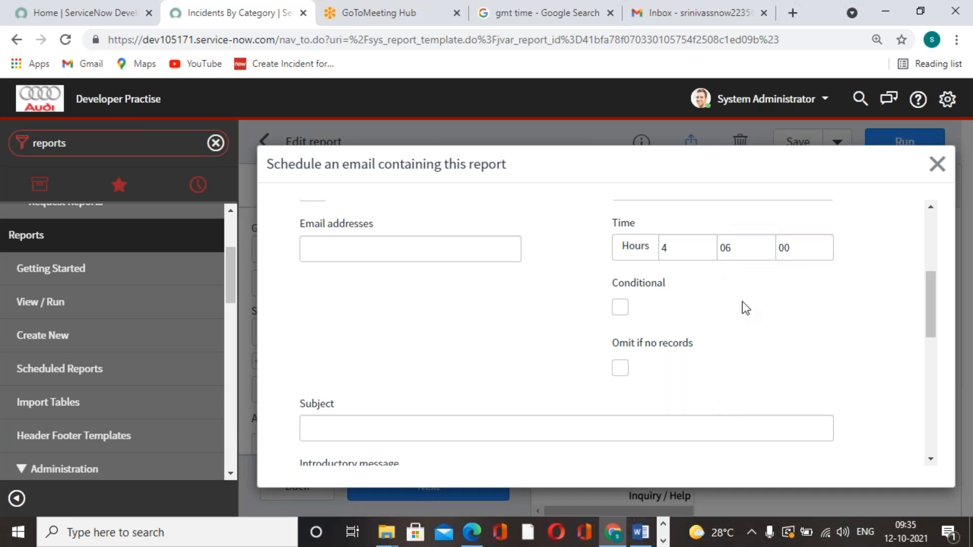
Submit the scheduled email with PDF-landscape output and save the Incidents By Category report
scroll(743, 303, down, 8)
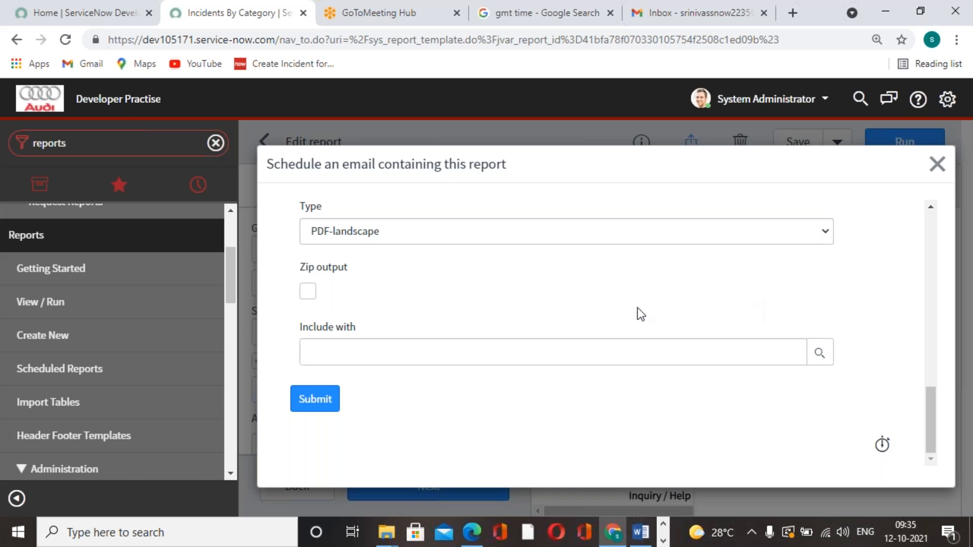
scroll(469, 315, up, 6)
scroll(587, 305, down, 6)
click(311, 400)
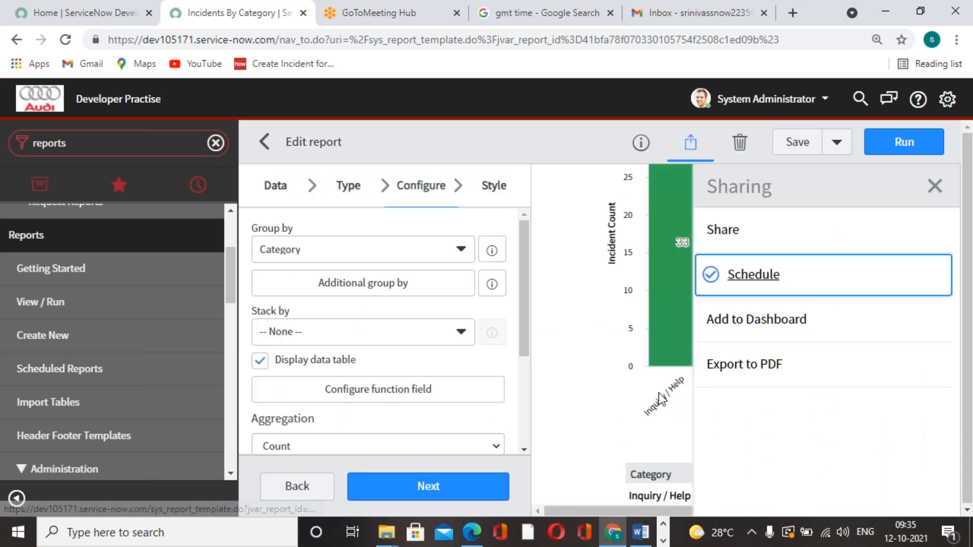
click(797, 141)
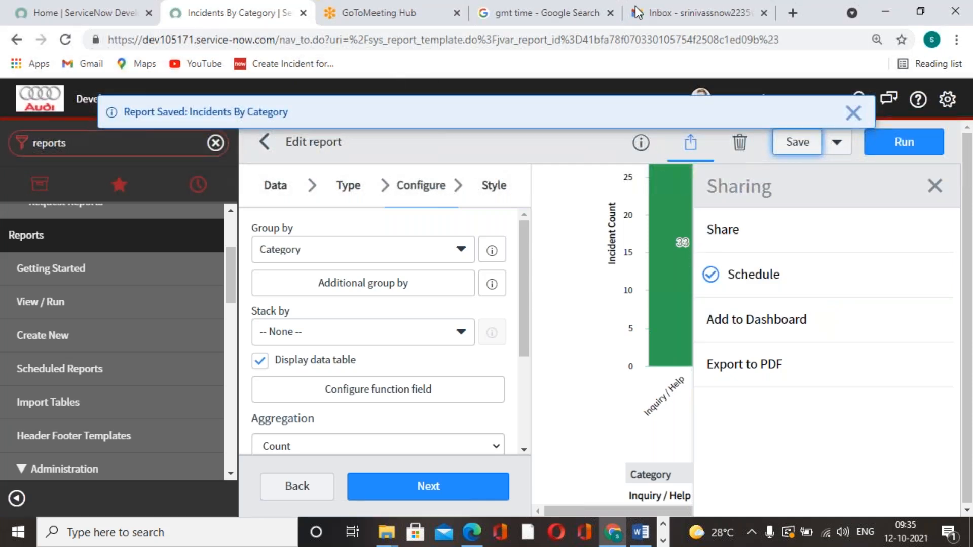
Reload the GMT time search to check the current time against the scheduled run
click(406, 23)
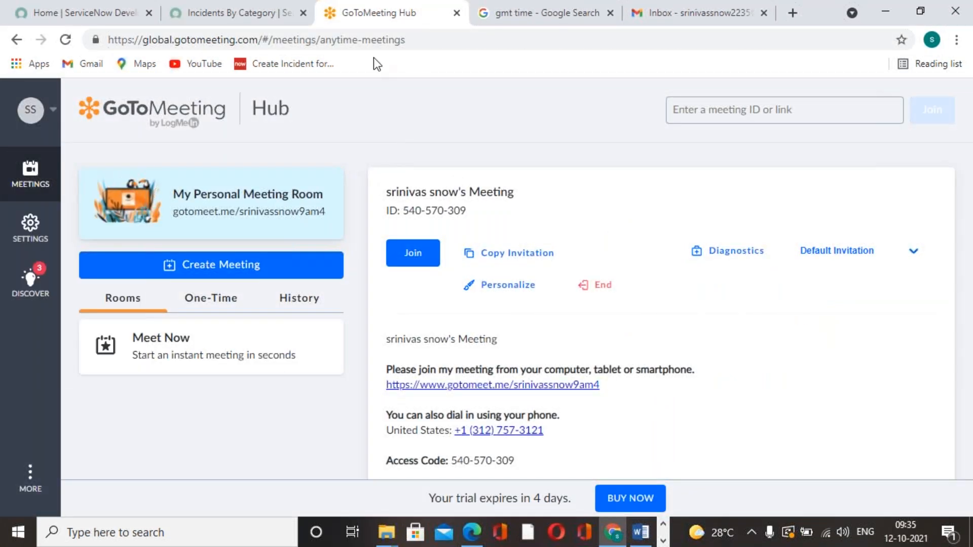
click(713, 14)
click(548, 13)
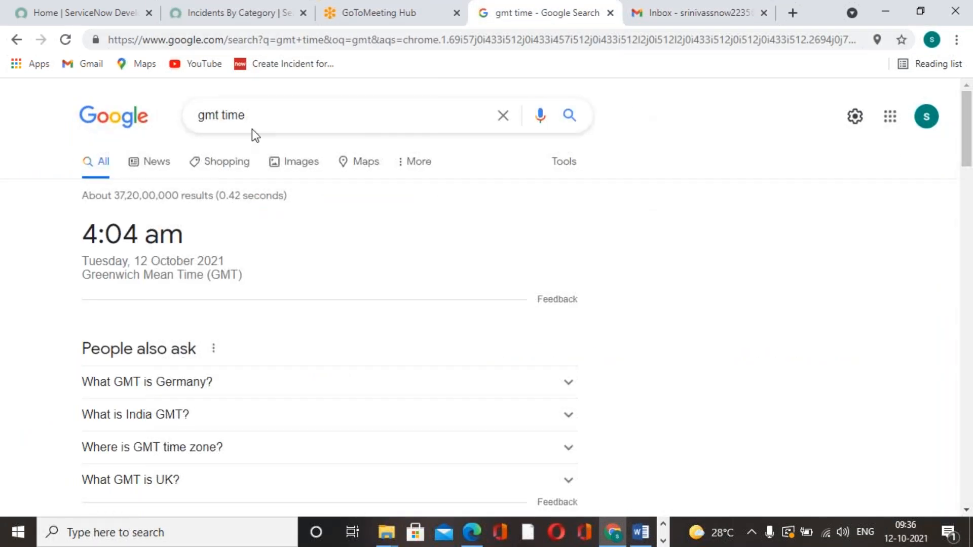
click(64, 41)
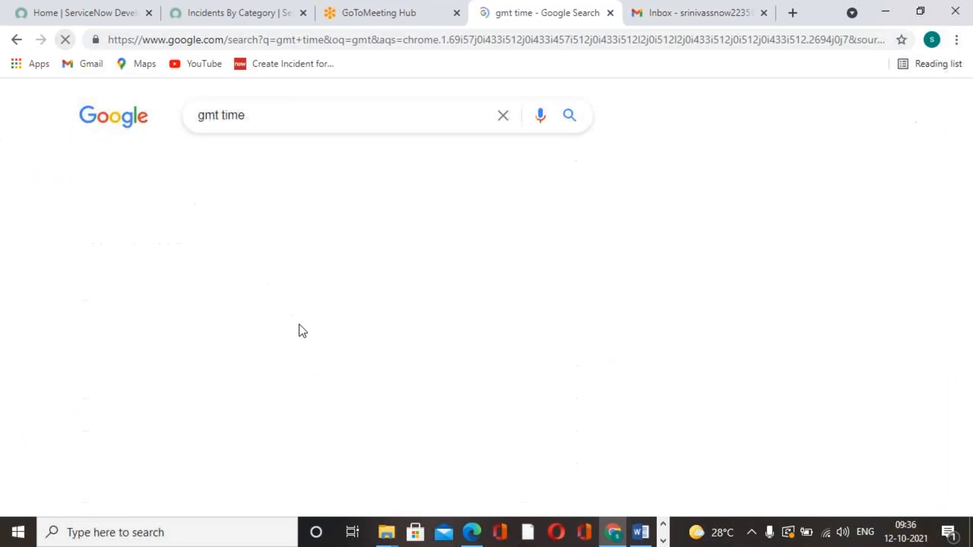
Reload the Gmail inbox to look for the scheduled report, and return to the GMT time search
click(708, 14)
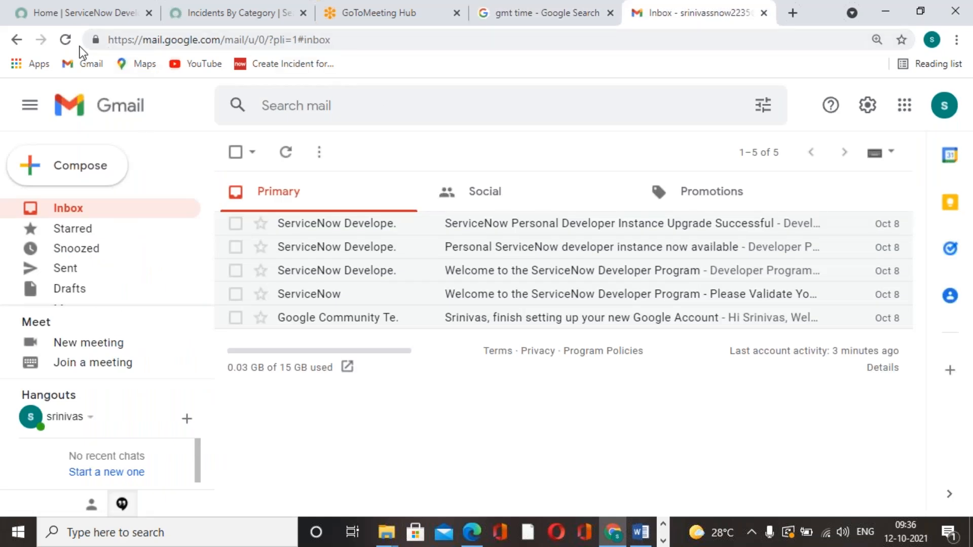
click(66, 40)
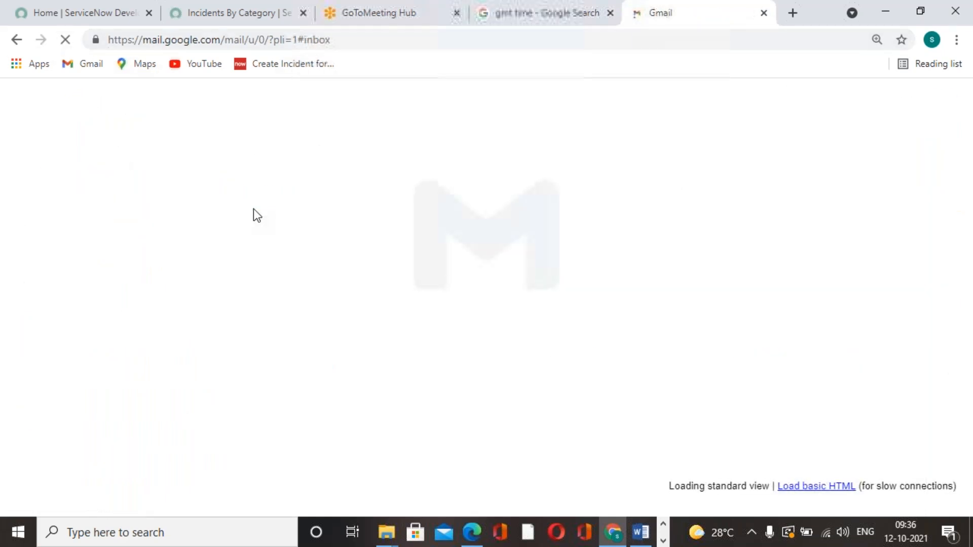
click(70, 41)
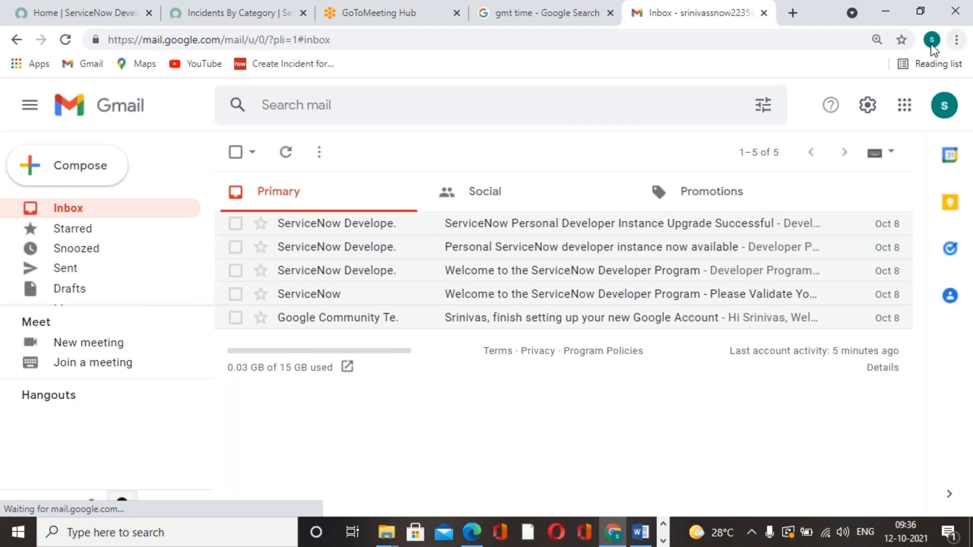
click(403, 24)
click(531, 24)
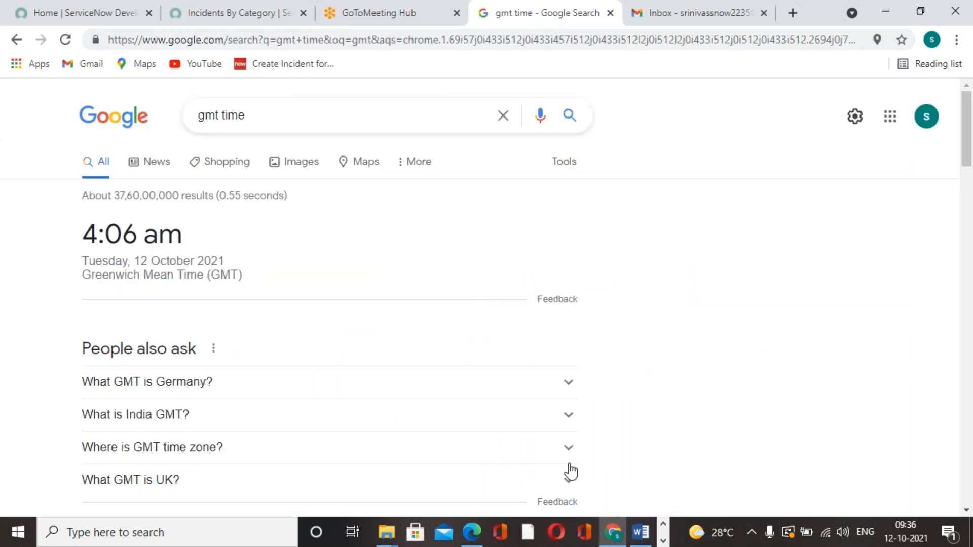
Switch to Word and look through the Business Rules document's concepts, script APIs and debugging sections
click(642, 532)
scroll(658, 341, down, 10)
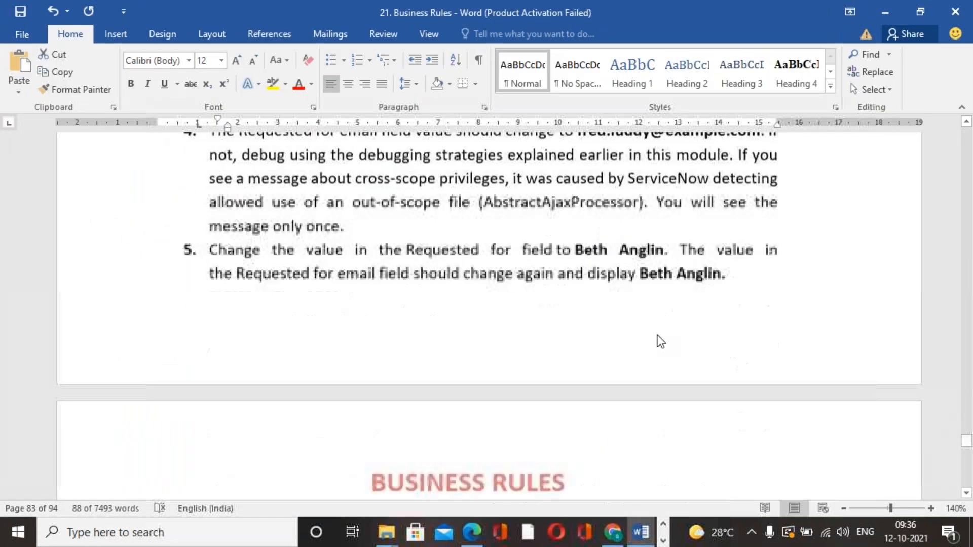
scroll(487, 315, down, 6)
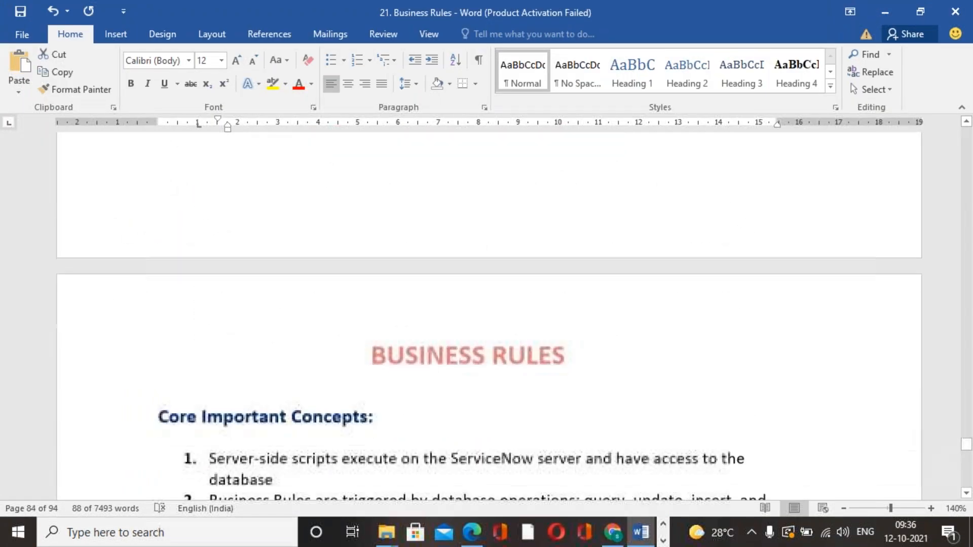
scroll(487, 315, down, 14)
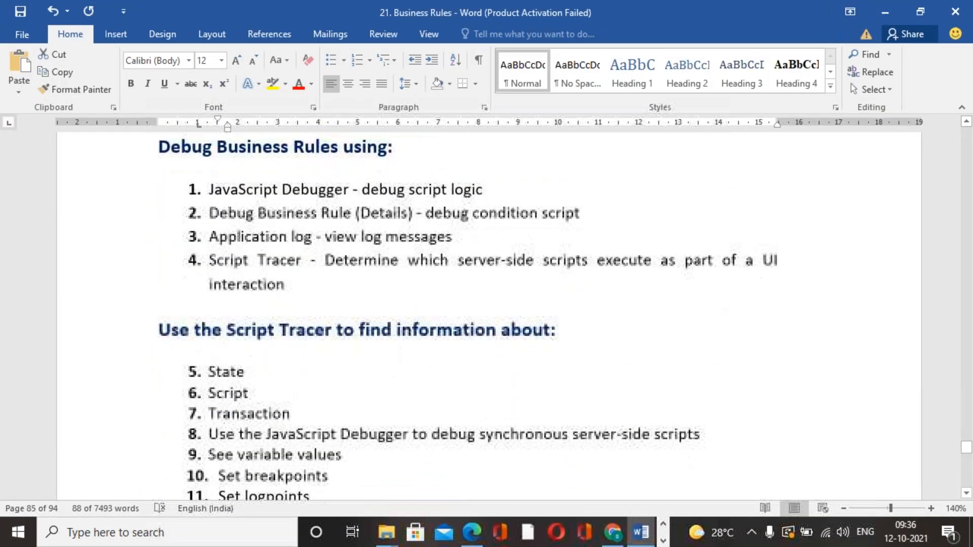
scroll(487, 314, down, 15)
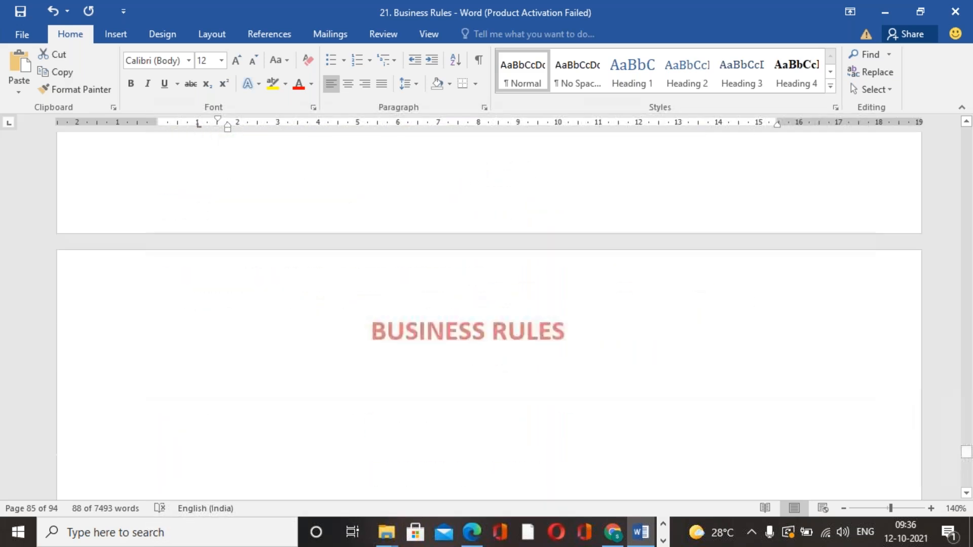
scroll(487, 314, up, 20)
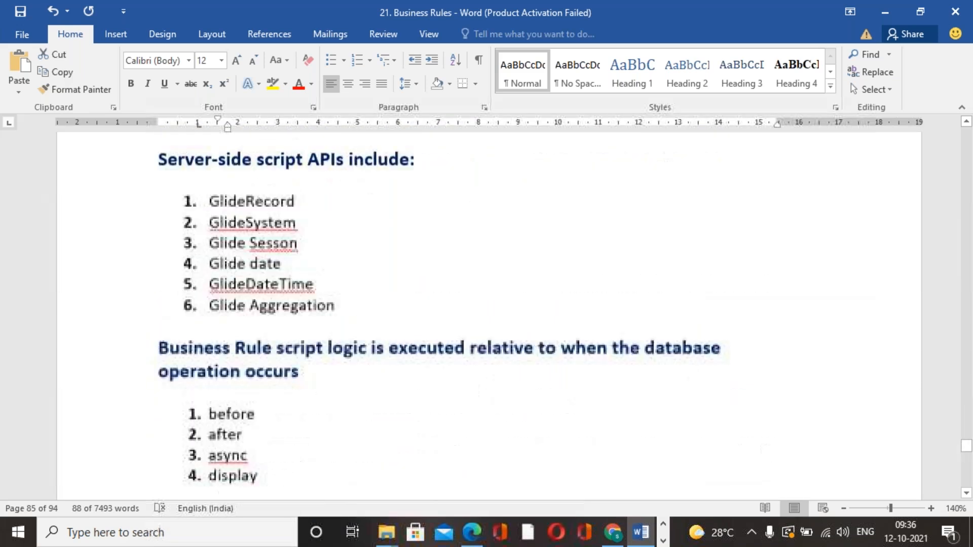
Switch to Edge and view the exported Incidents By Category PDF
click(663, 541)
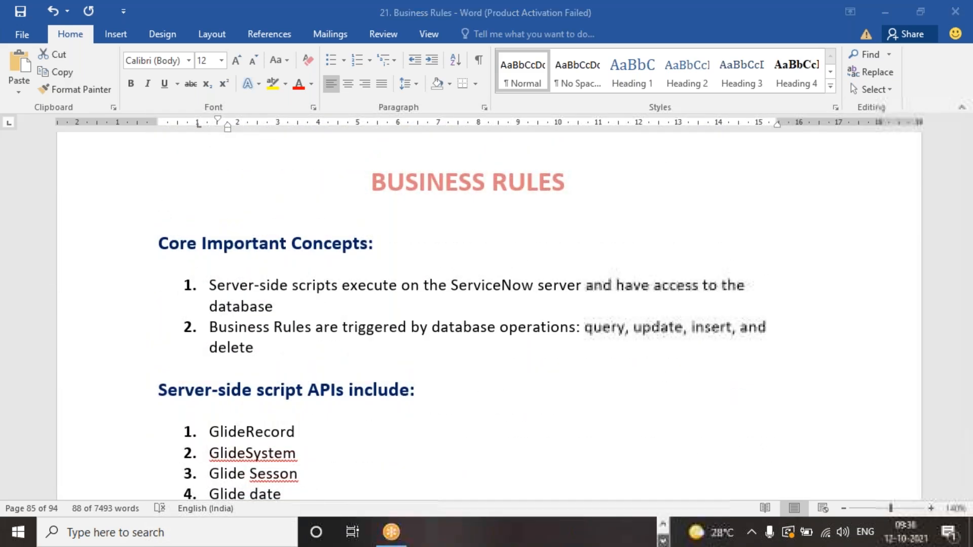
click(663, 526)
click(472, 532)
scroll(558, 367, down, 10)
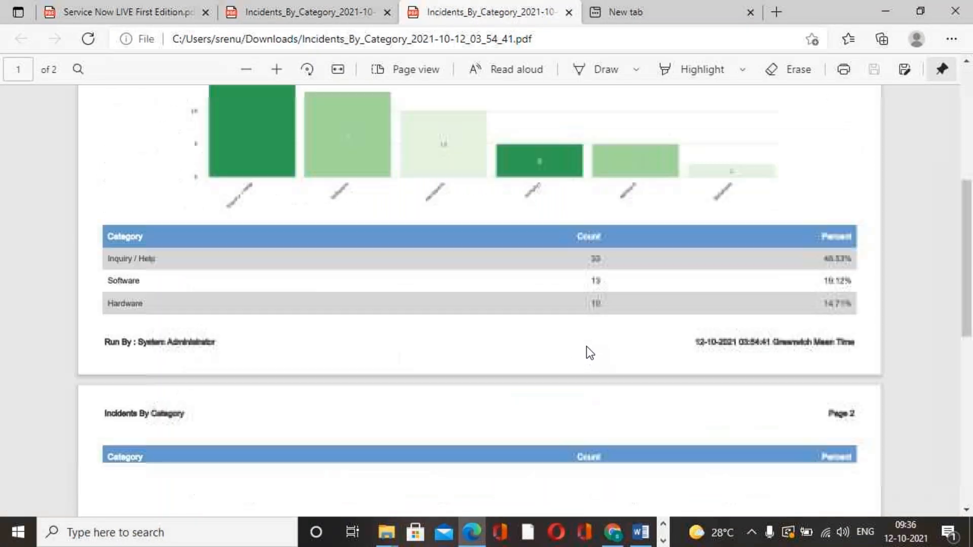
scroll(588, 344, up, 15)
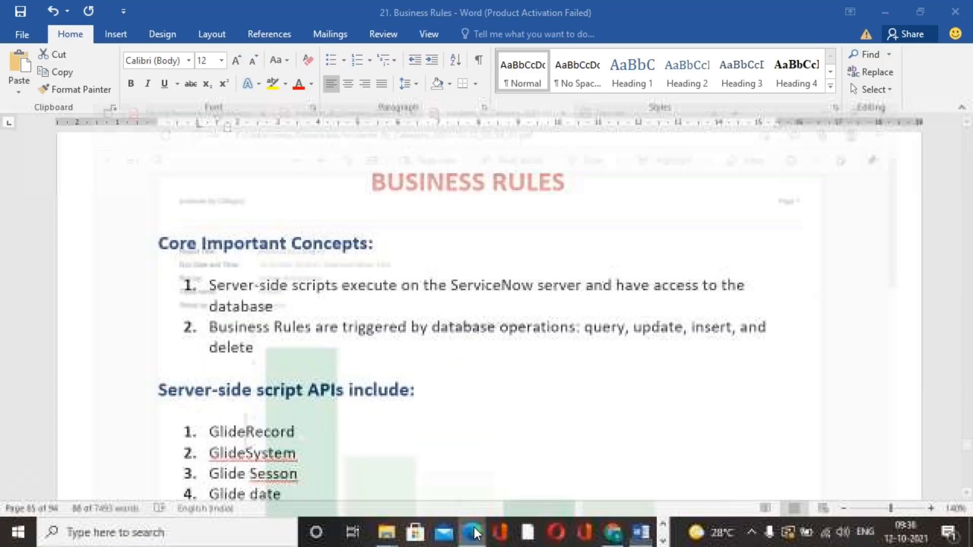
Examine the report creation and sharing steps in the Service Now LIVE First Edition PDF through Publish, and switch back to Chrome
click(122, 12)
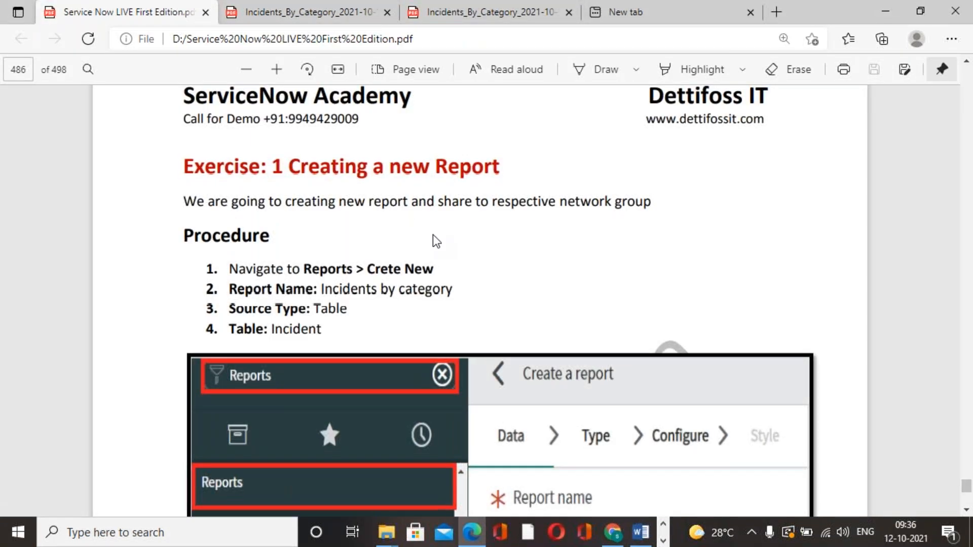
scroll(448, 239, down, 20)
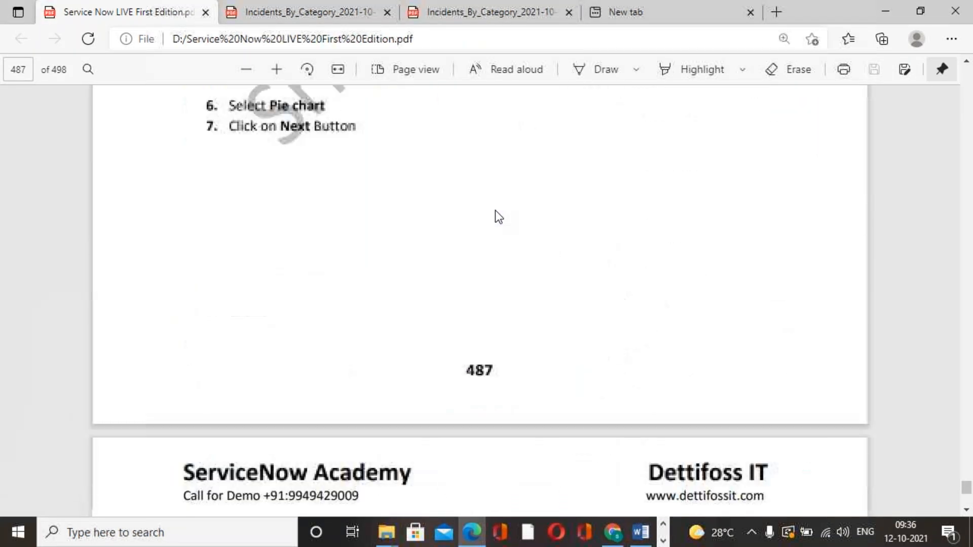
scroll(497, 209, up, 8)
scroll(497, 209, down, 20)
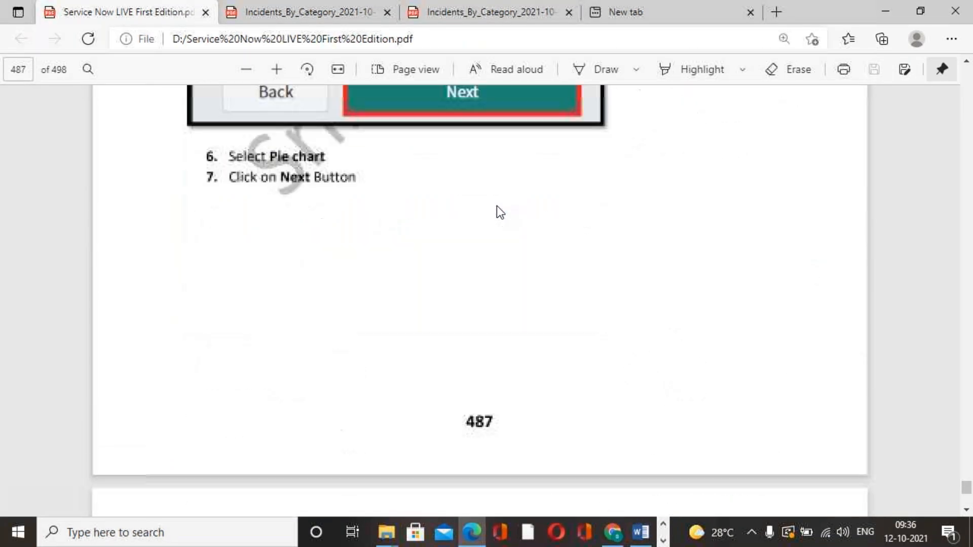
scroll(497, 205, down, 20)
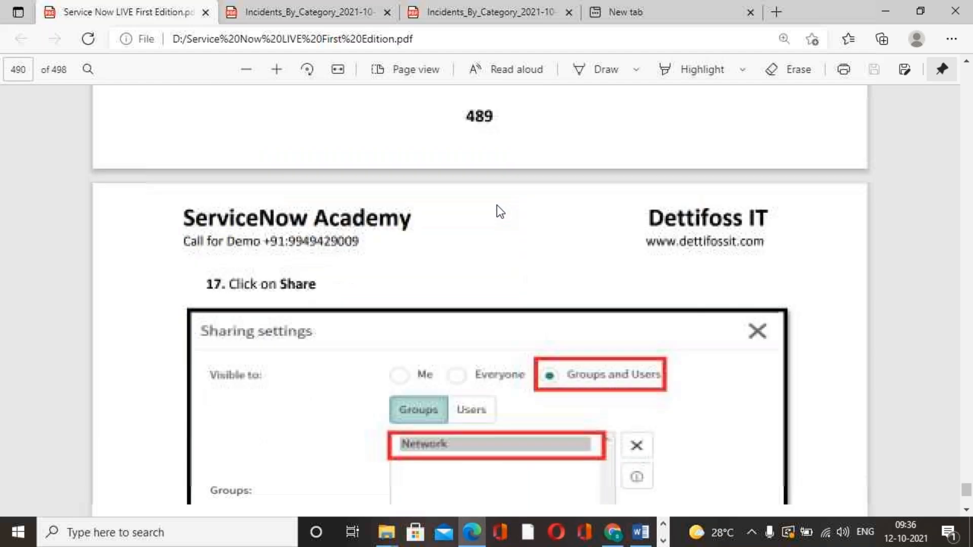
scroll(497, 204, down, 10)
scroll(496, 205, up, 7)
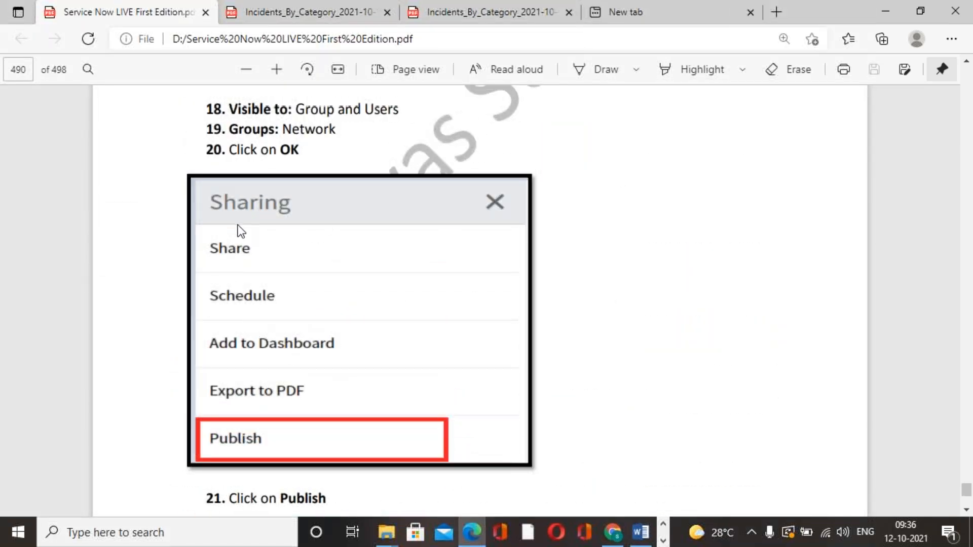
click(616, 532)
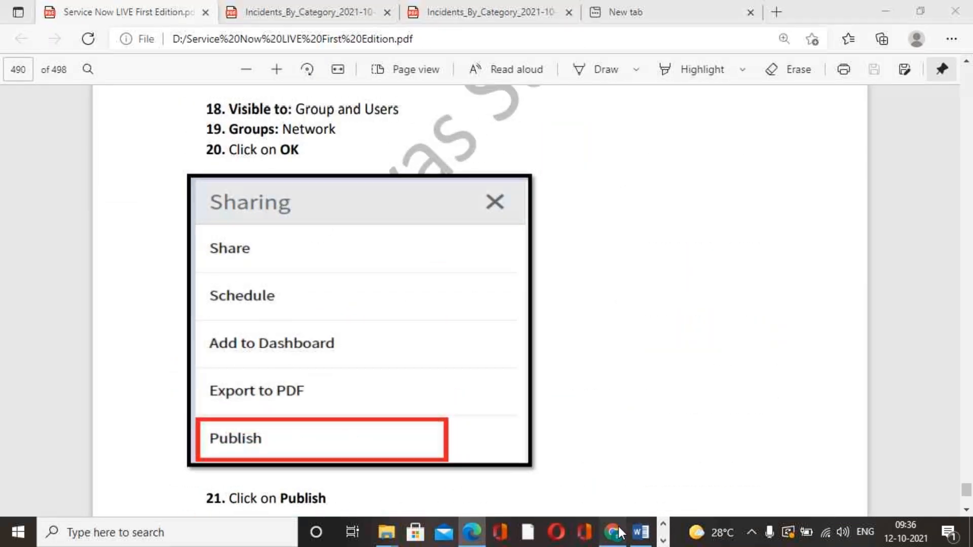
Return to the Incidents By Category report and reopen its Sharing options to look for Publish
click(233, 12)
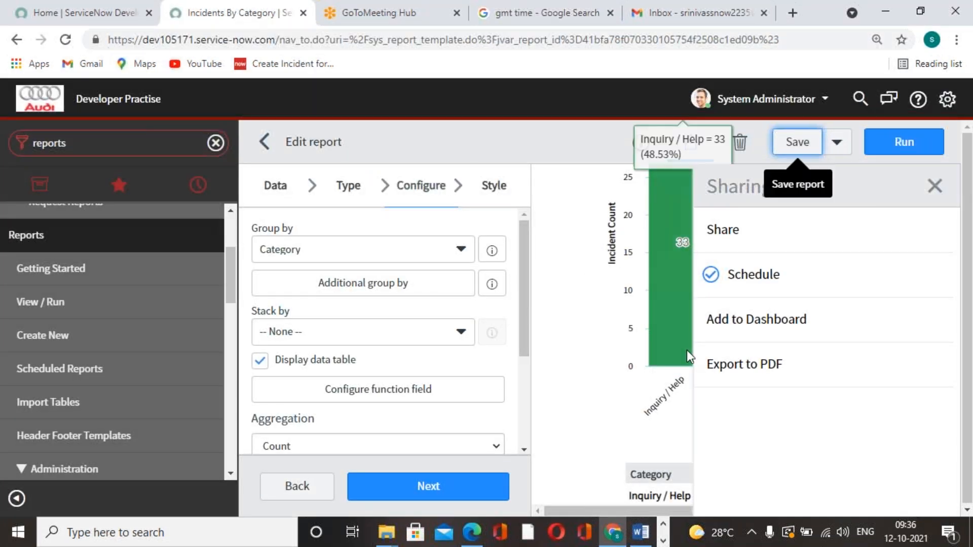
click(969, 196)
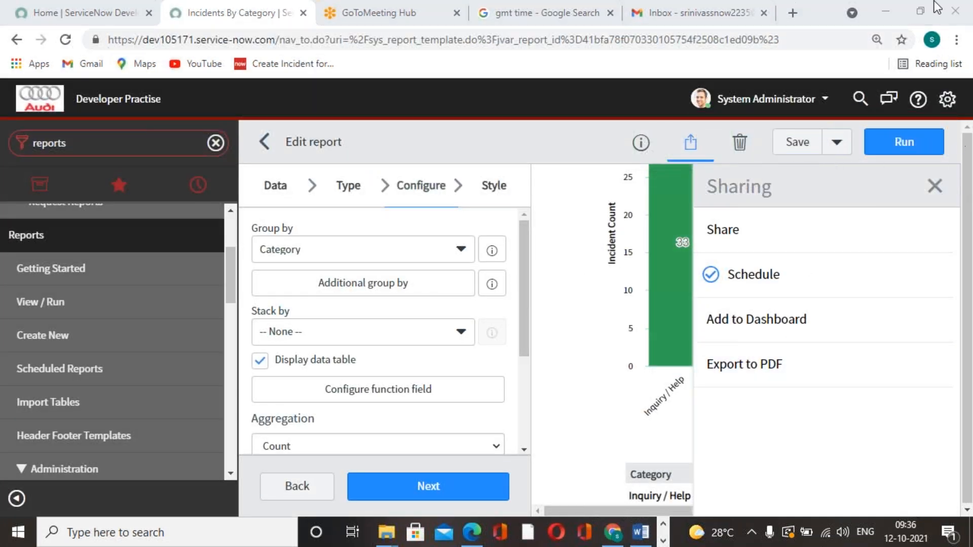
click(687, 148)
click(688, 148)
click(687, 148)
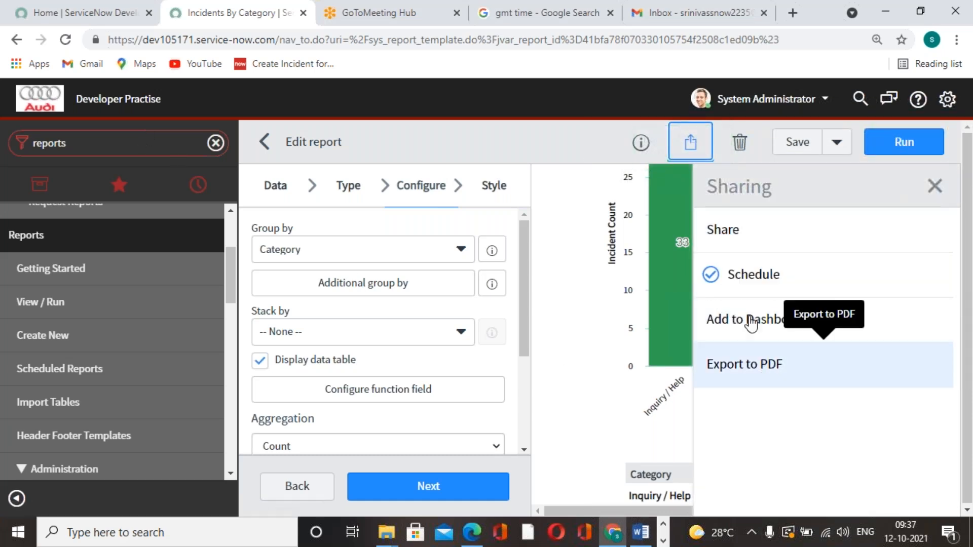
Check the Gmail inbox for the scheduled report and return to the Incidents By Category report
click(653, 5)
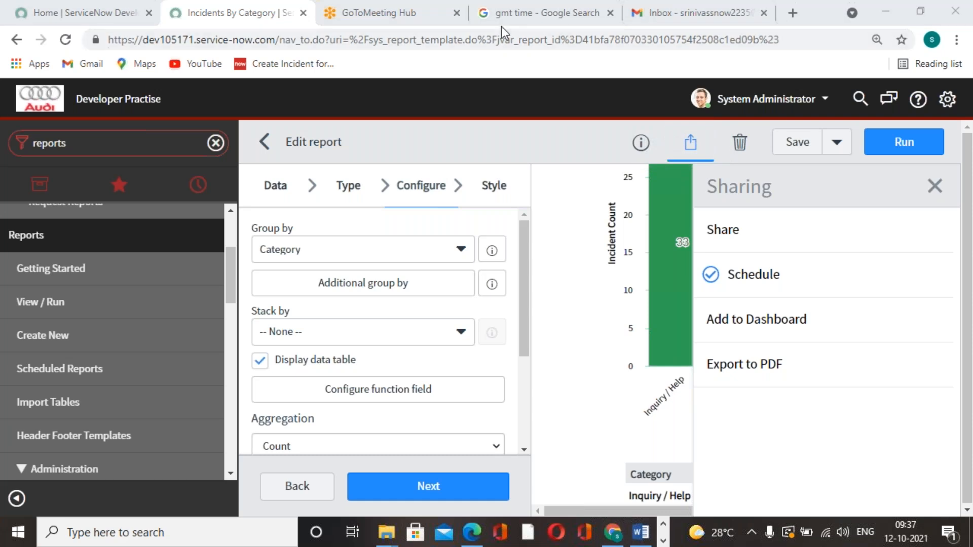
click(495, 23)
click(404, 23)
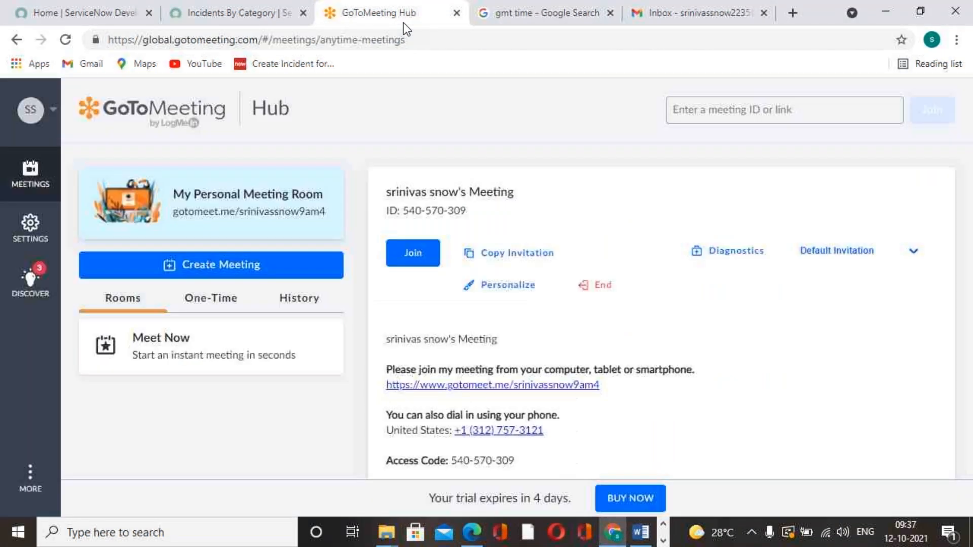
click(718, 15)
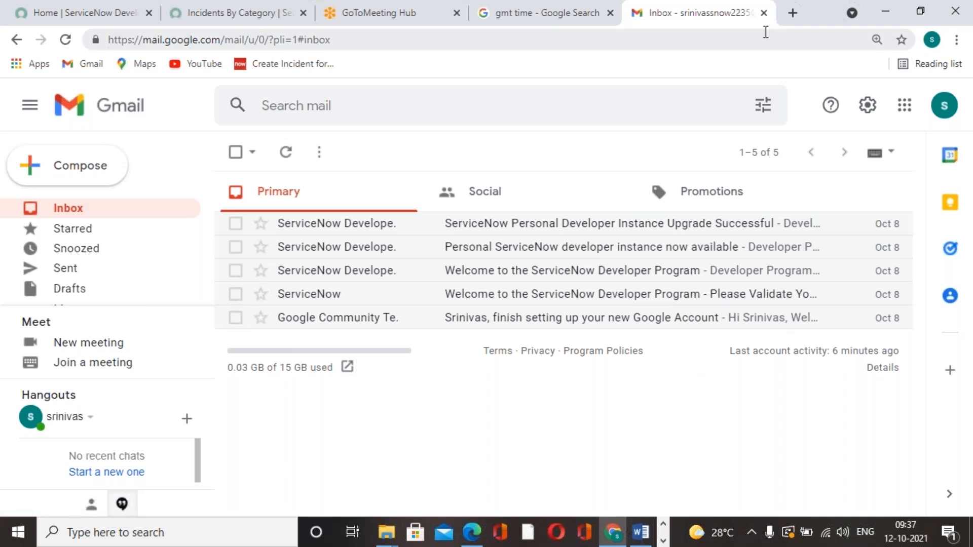
click(549, 15)
click(372, 15)
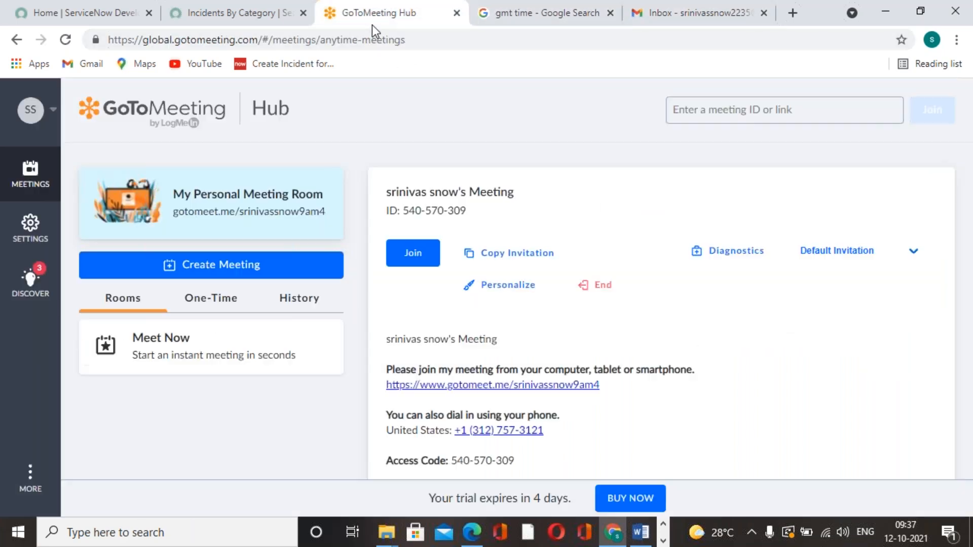
click(261, 16)
scroll(654, 329, up, 4)
scroll(147, 291, up, 1)
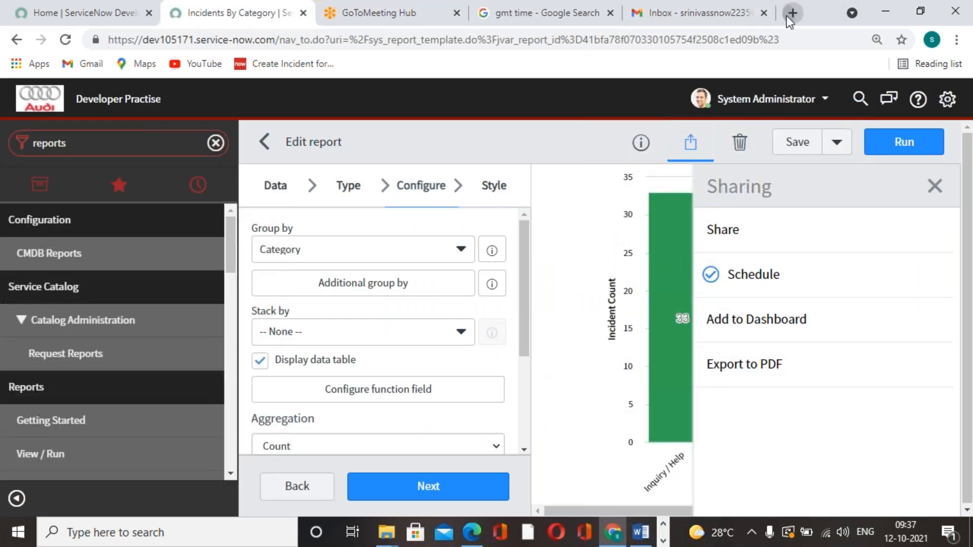
Search Google in a new tab for "publish is not visble in servicenow repoerts" and open the community thread "Publish option missing from reports"
click(793, 12)
click(558, 317)
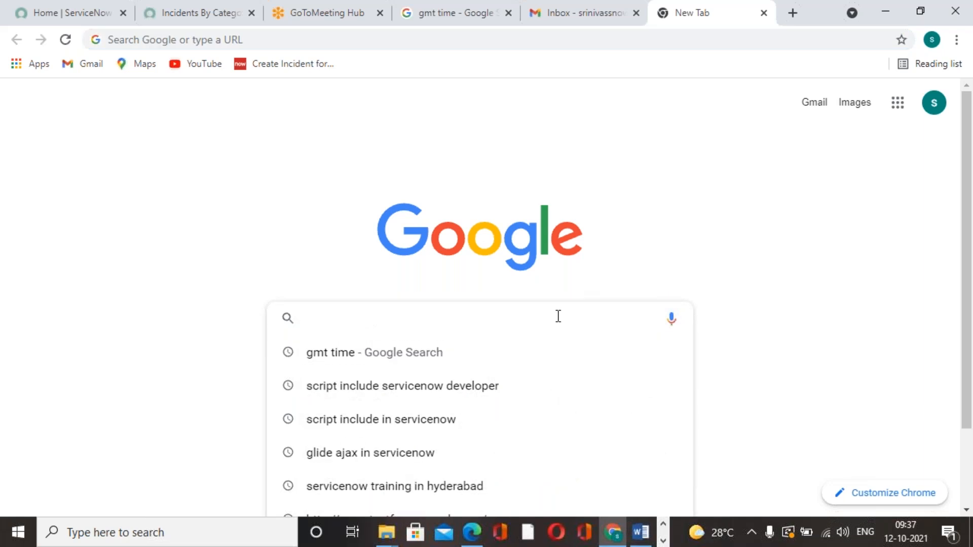
text(publish )
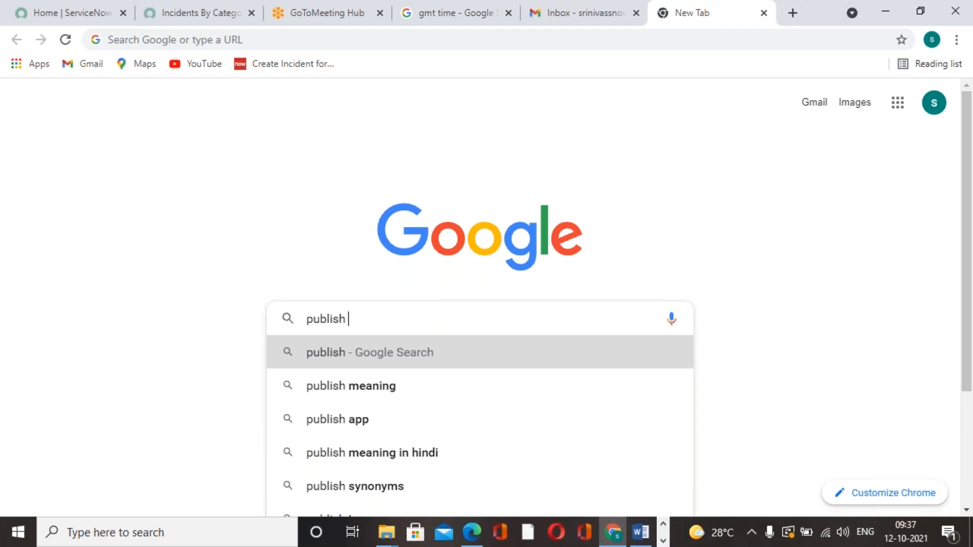
text(is no)
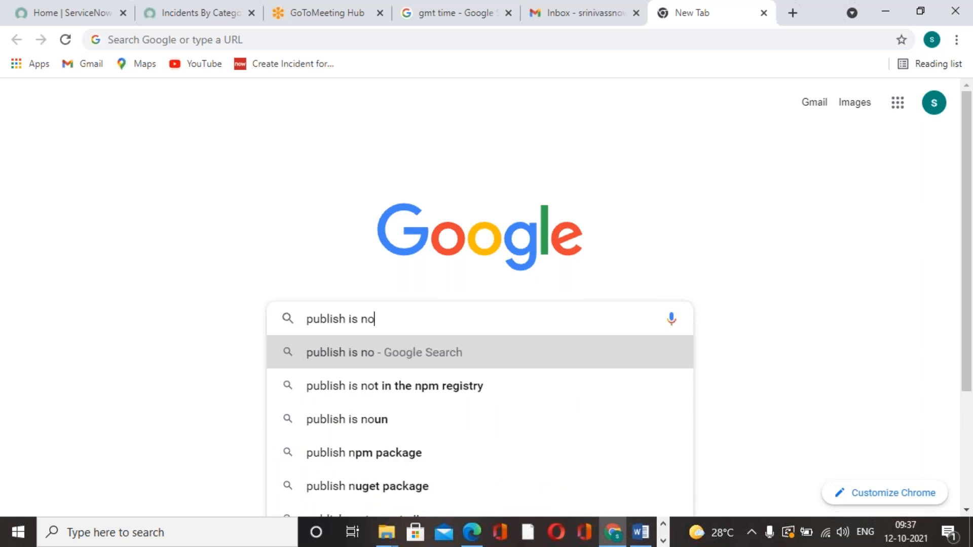
text(t visble )
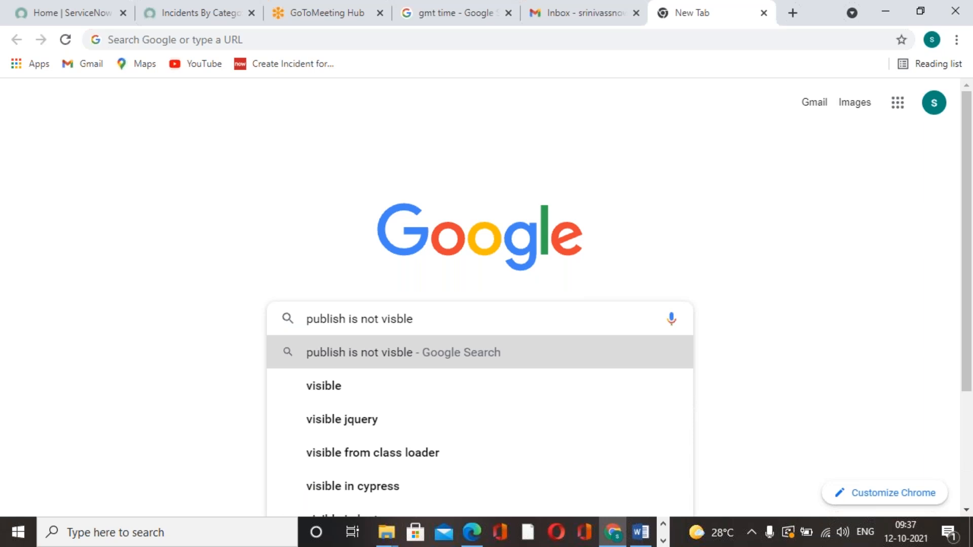
text(in servic)
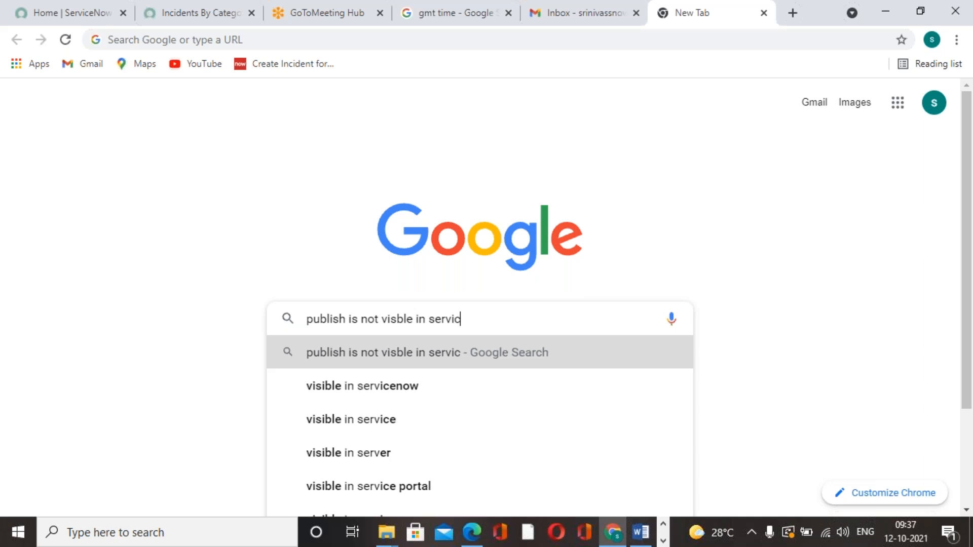
text(enow re)
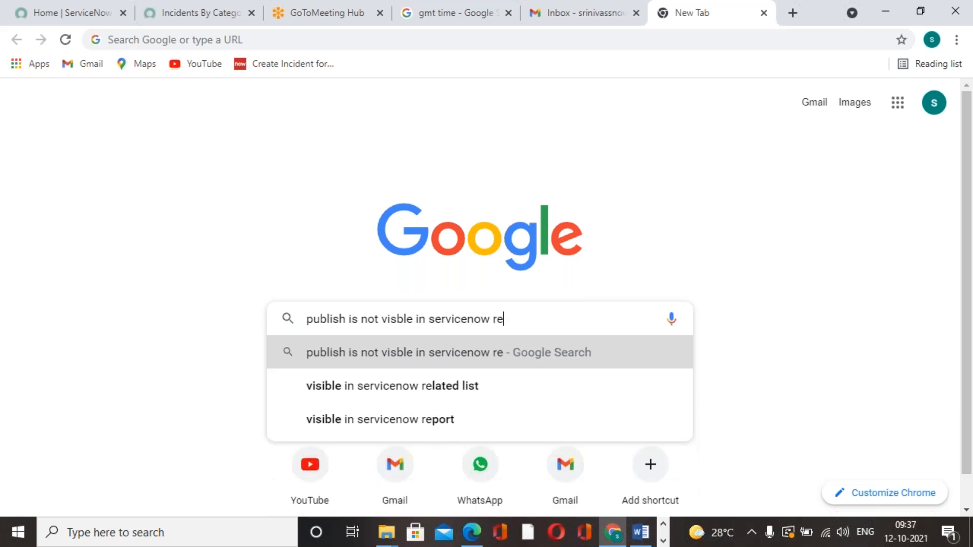
text(poerts)
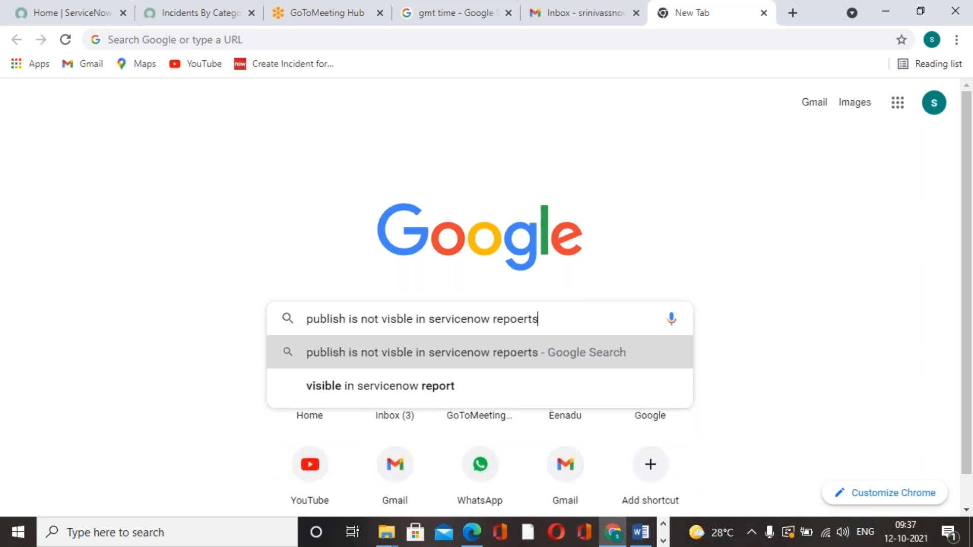
key(Return)
scroll(507, 339, down, 1)
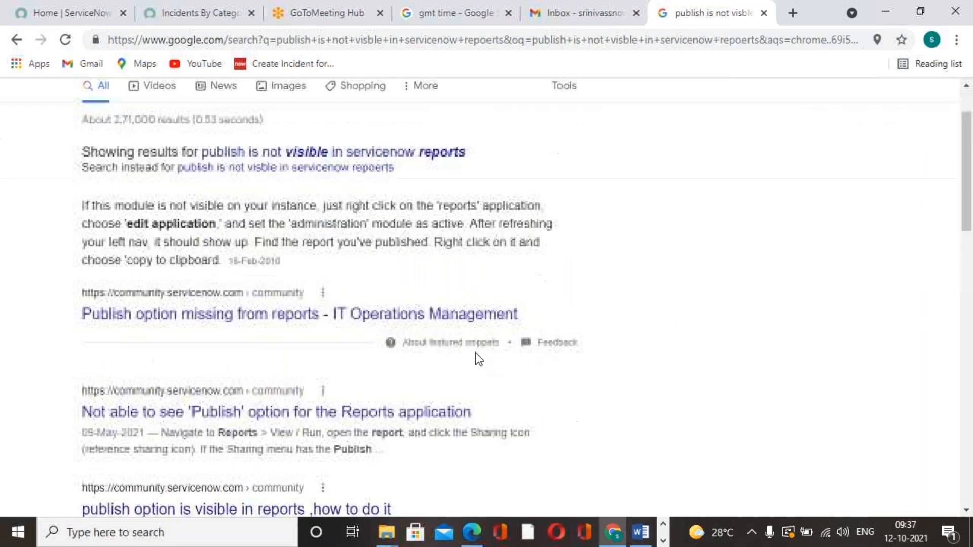
click(248, 315)
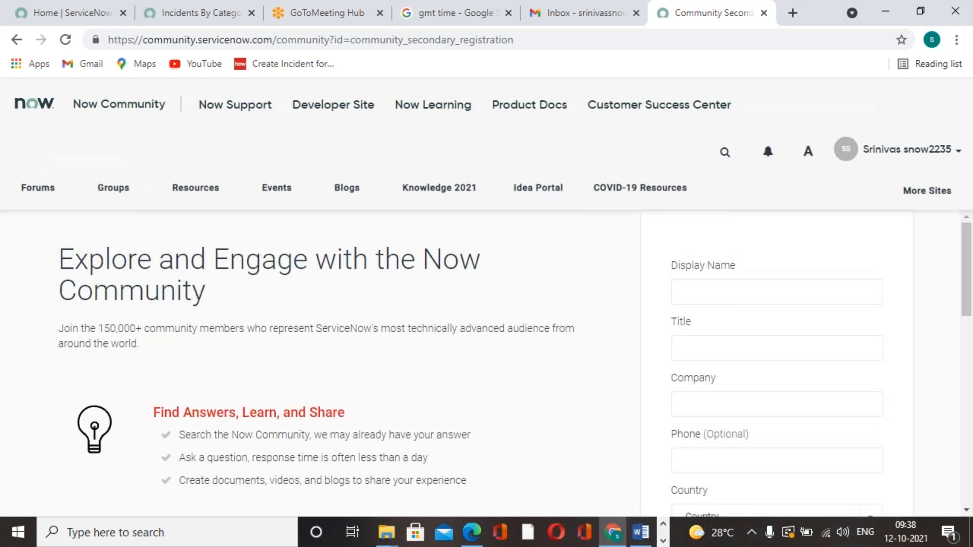
Fill in the Now Community registration with a display name, a title, company "fr" and country "DE - Germany"
click(779, 293)
text(afsf)
click(771, 350)
text(fff)
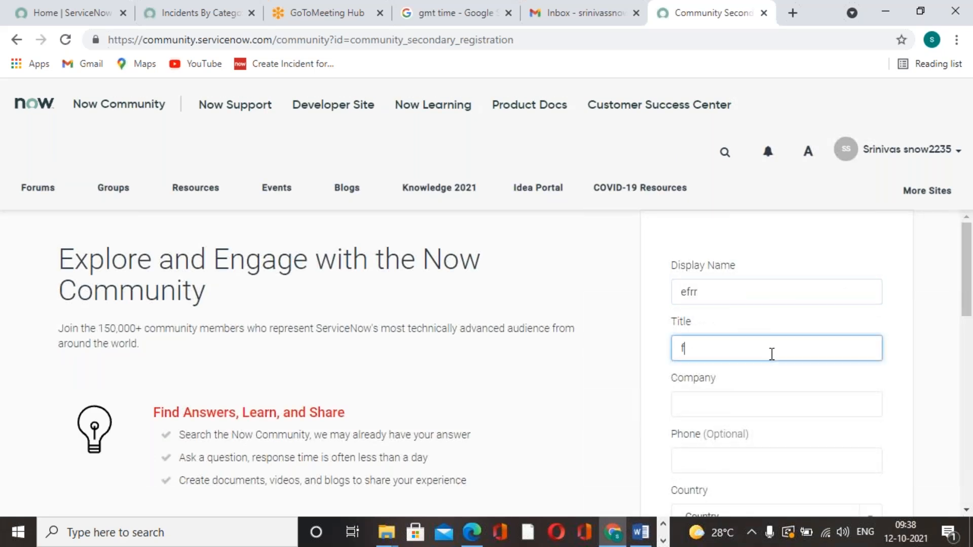
click(772, 397)
text(fj)
scroll(773, 395, down, 3)
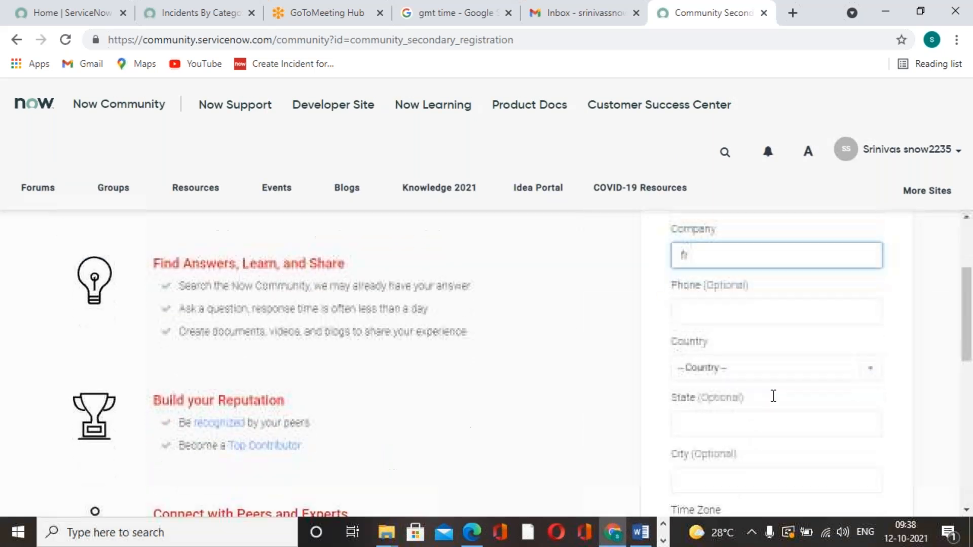
click(798, 372)
click(720, 311)
click(748, 312)
text(cwe)
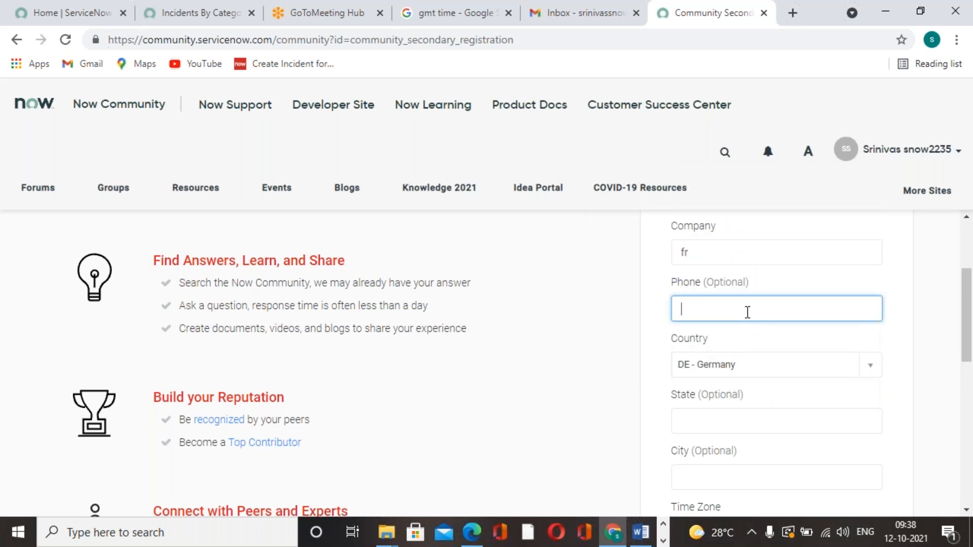
Confirm being over 13 years of age, agree to the Community Terms and Conditions, and try to submit the registration
scroll(646, 375, down, 10)
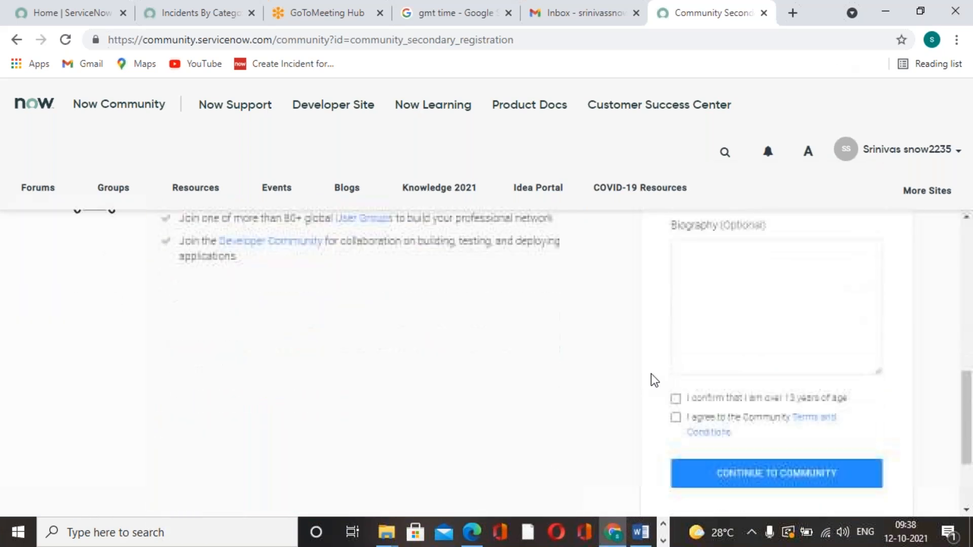
click(676, 280)
click(676, 299)
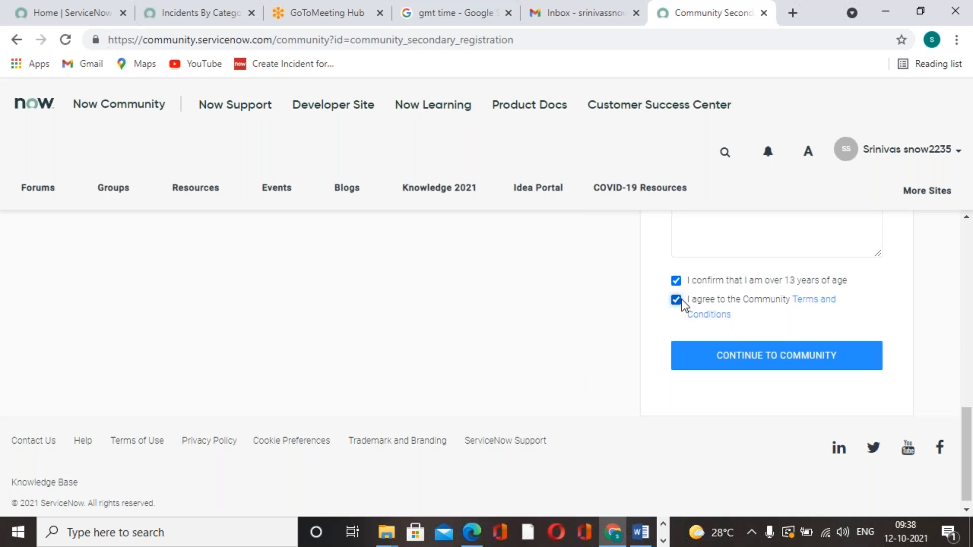
click(732, 355)
Set the registration's time zone to Amérique/Sao-Paulo and continue to the community
scroll(724, 326, down, 10)
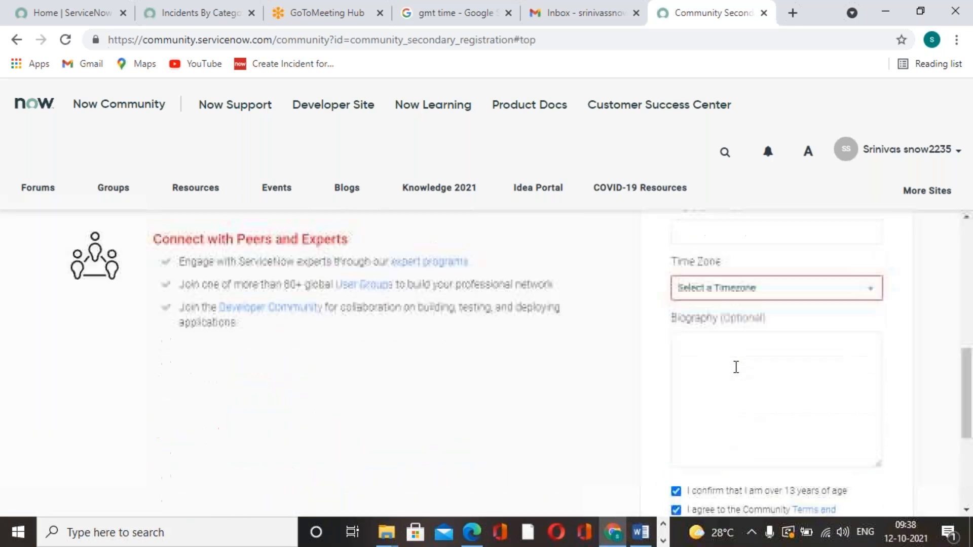
click(870, 256)
click(680, 367)
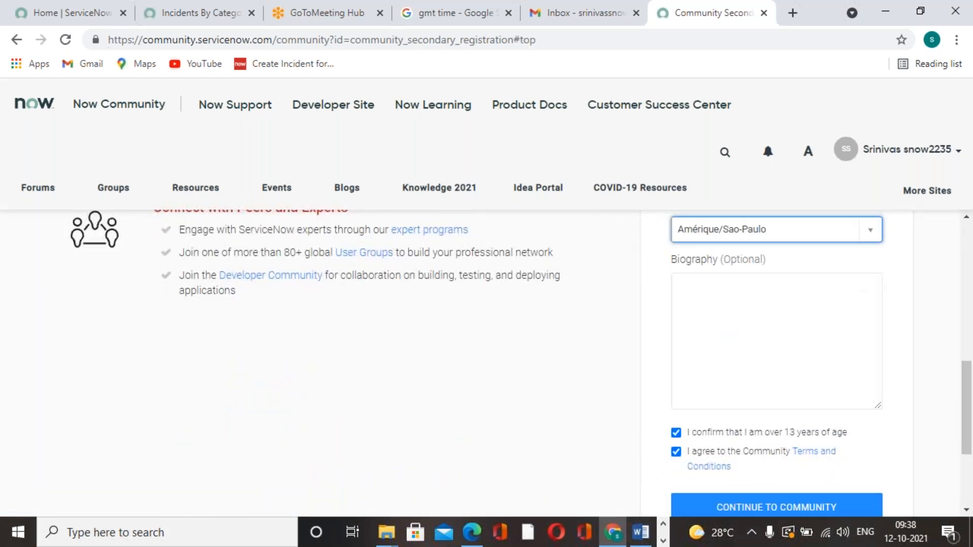
scroll(746, 388, down, 3)
click(745, 350)
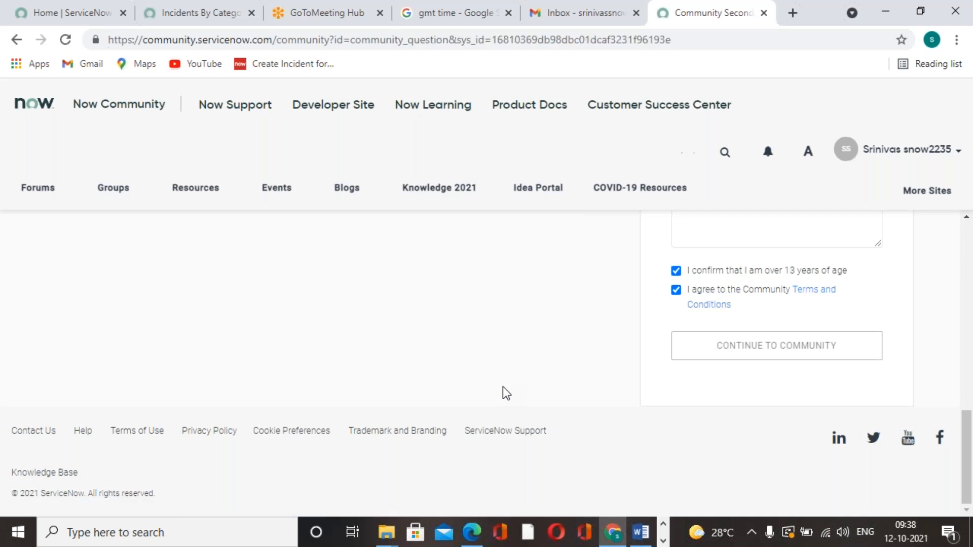
Examine the thread's question and replies for how to make the Publish option available in reports
scroll(244, 410, down, 5)
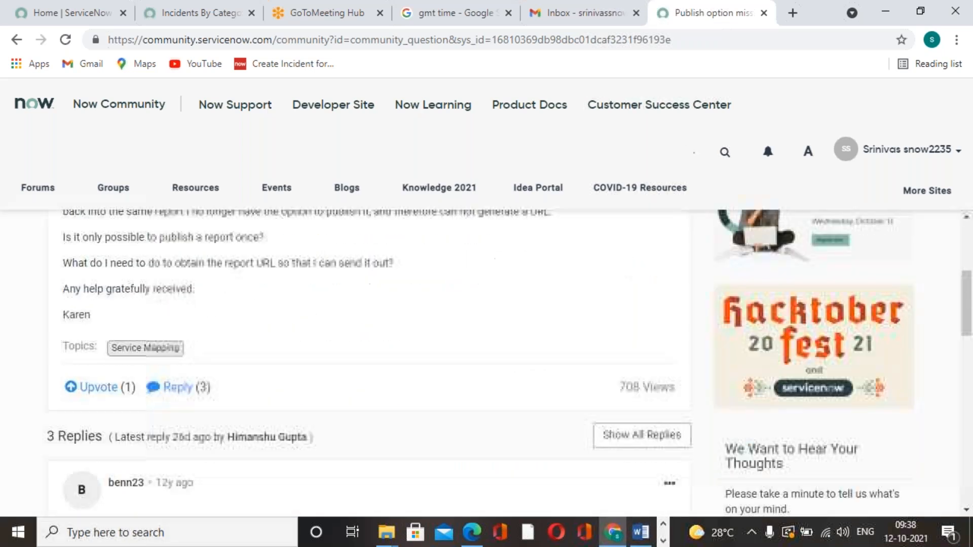
scroll(261, 384, down, 4)
scroll(262, 384, down, 2)
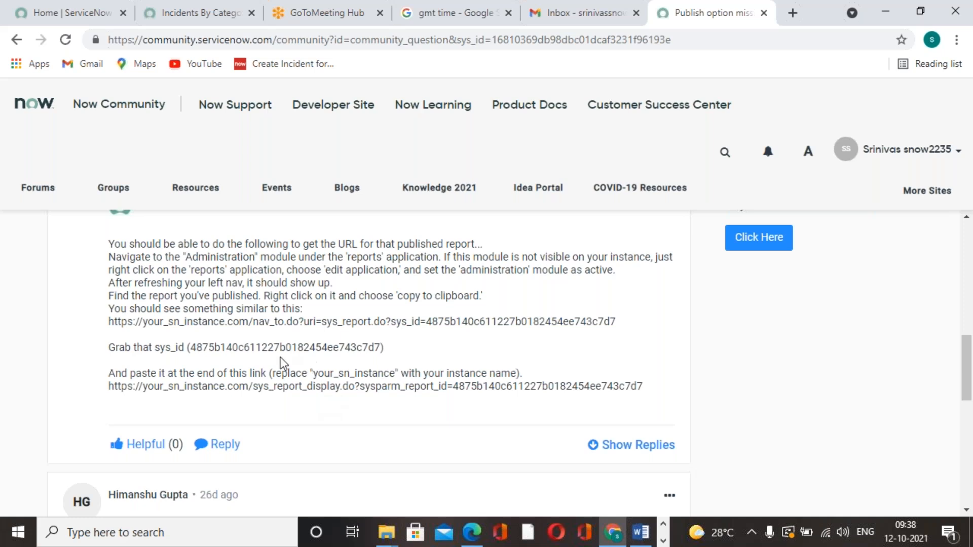
scroll(206, 324, down, 7)
scroll(206, 323, up, 2)
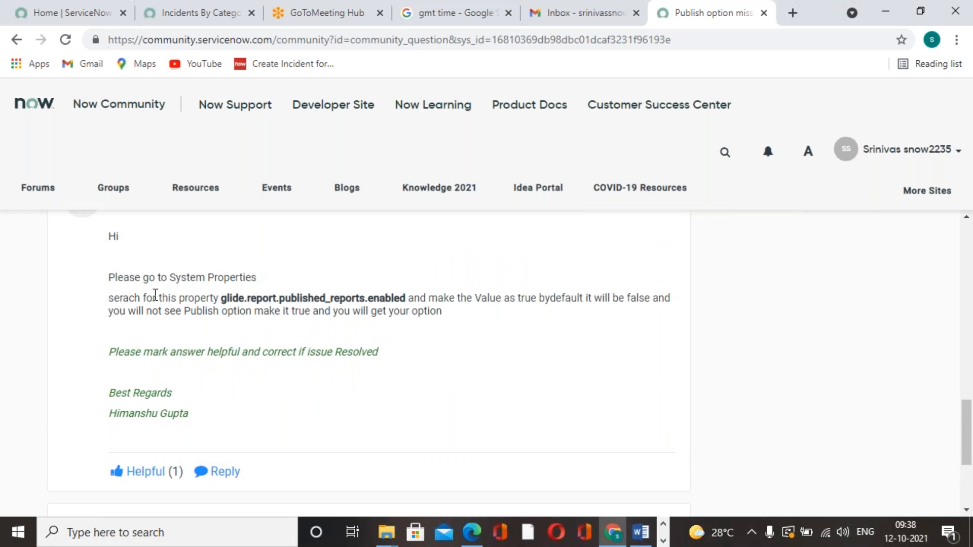
scroll(188, 366, up, 1)
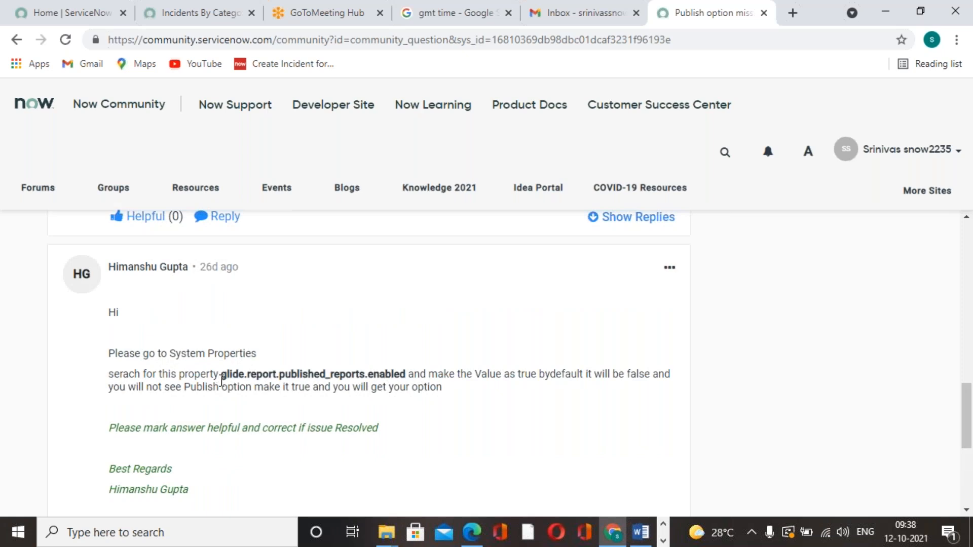
Select the property name text "glide.report.published_reports" in the reply about System Properties
drag(223, 375, 404, 370)
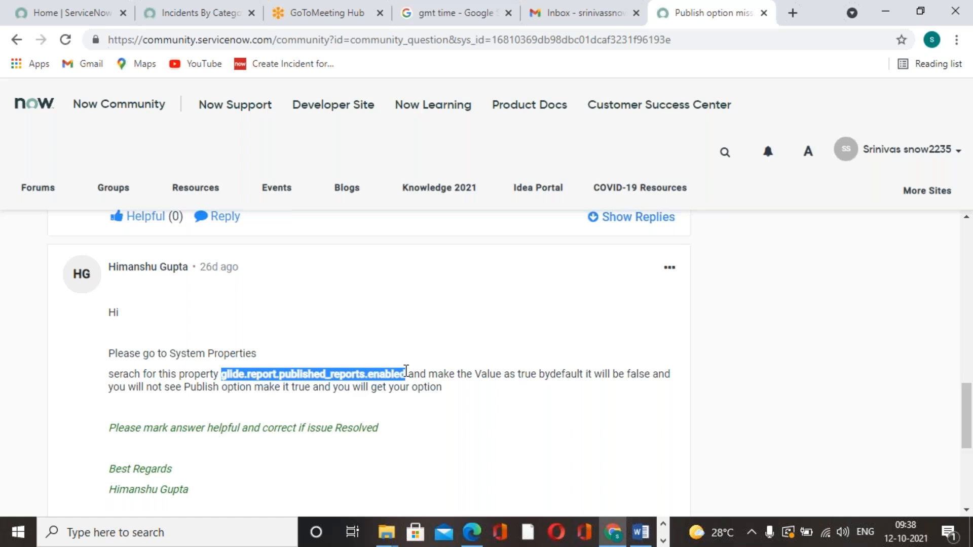
click(420, 387)
drag(365, 374, 222, 370)
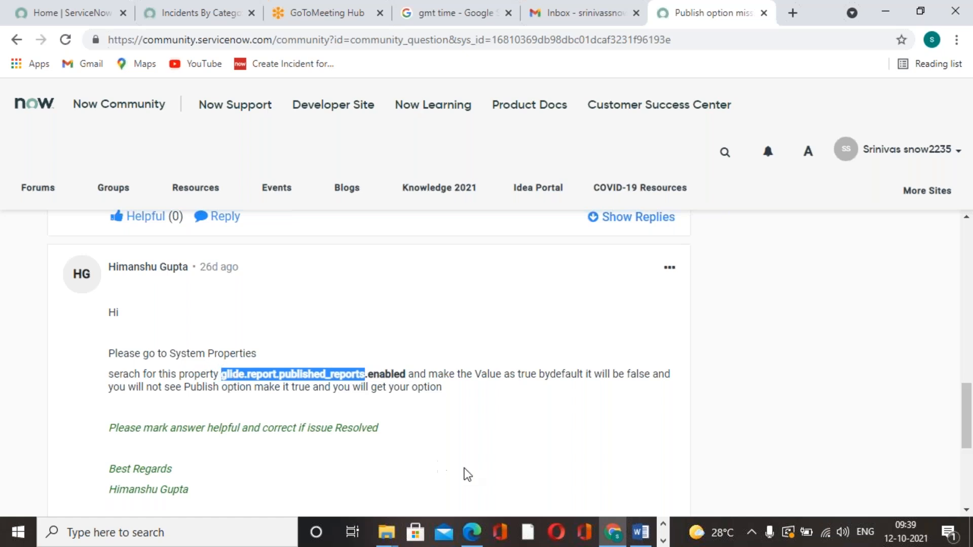
Return to the ServiceNow instance, filter the navigator for "system proper" and look through the System Properties modules
click(217, 14)
click(106, 146)
text(system proper)
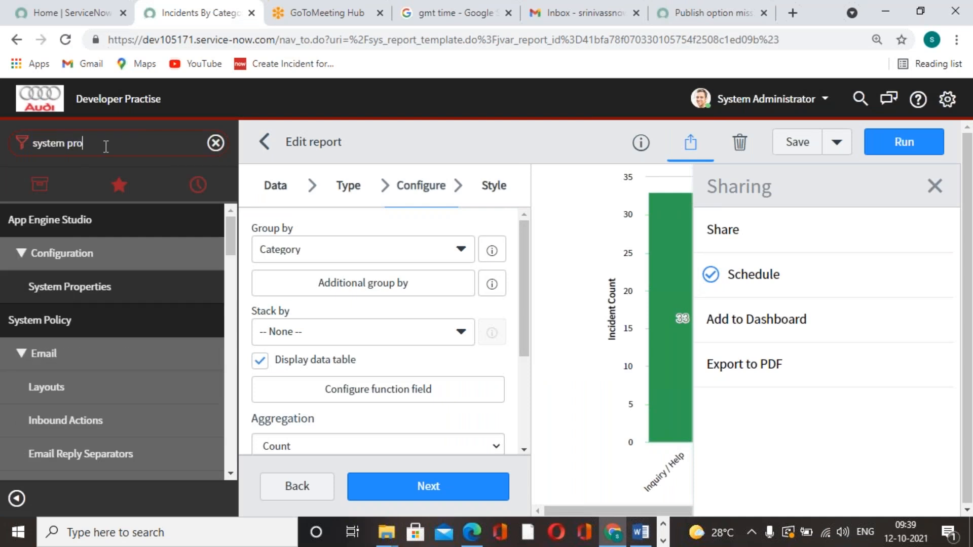
scroll(46, 342, down, 3)
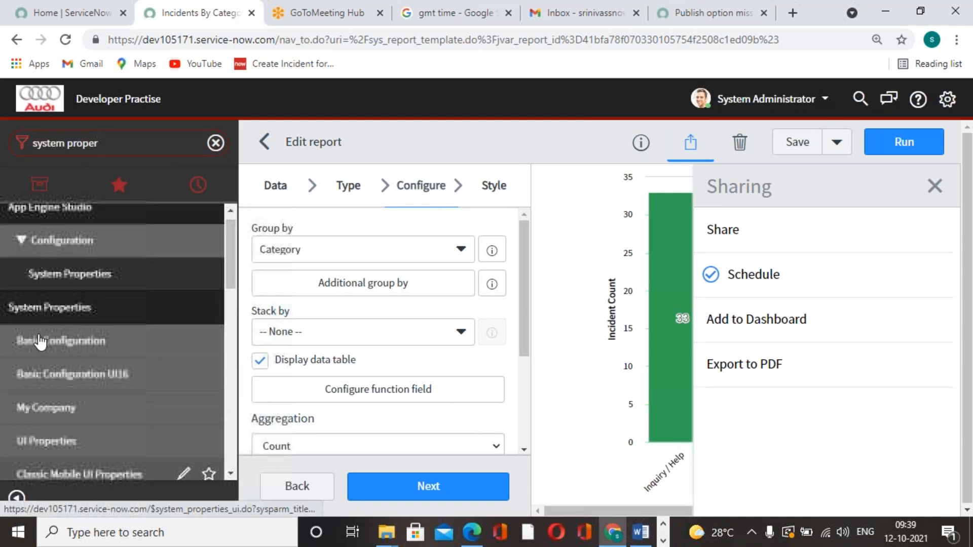
scroll(45, 342, down, 6)
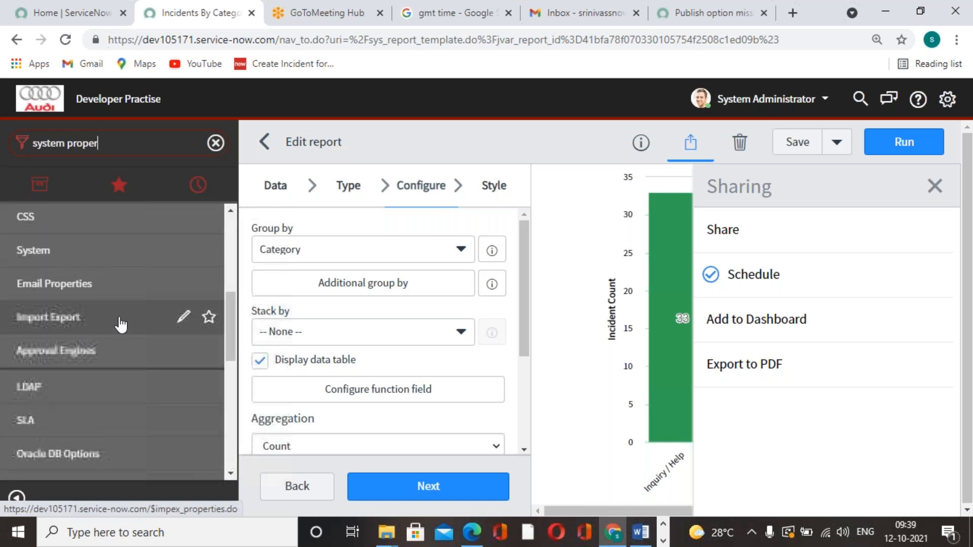
scroll(126, 352, down, 5)
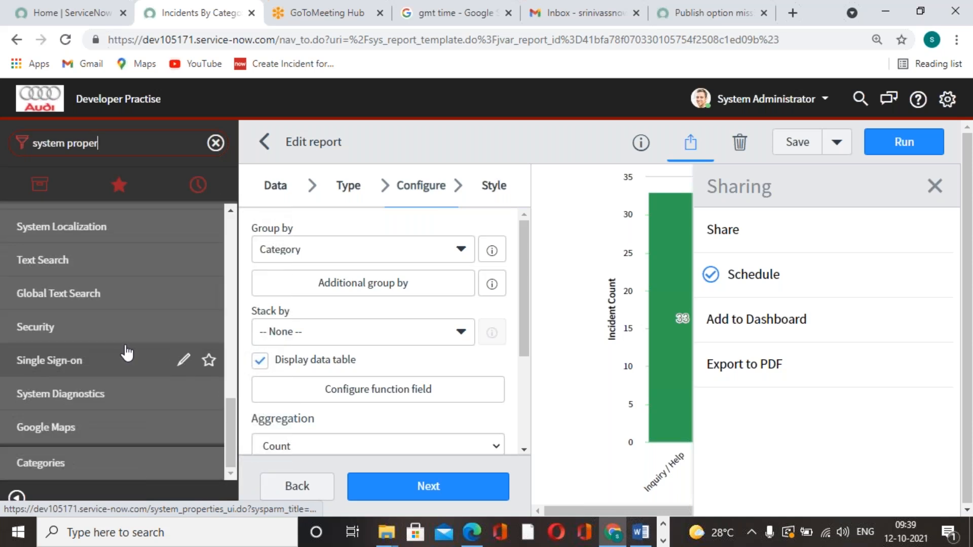
scroll(112, 411, up, 5)
scroll(111, 414, up, 6)
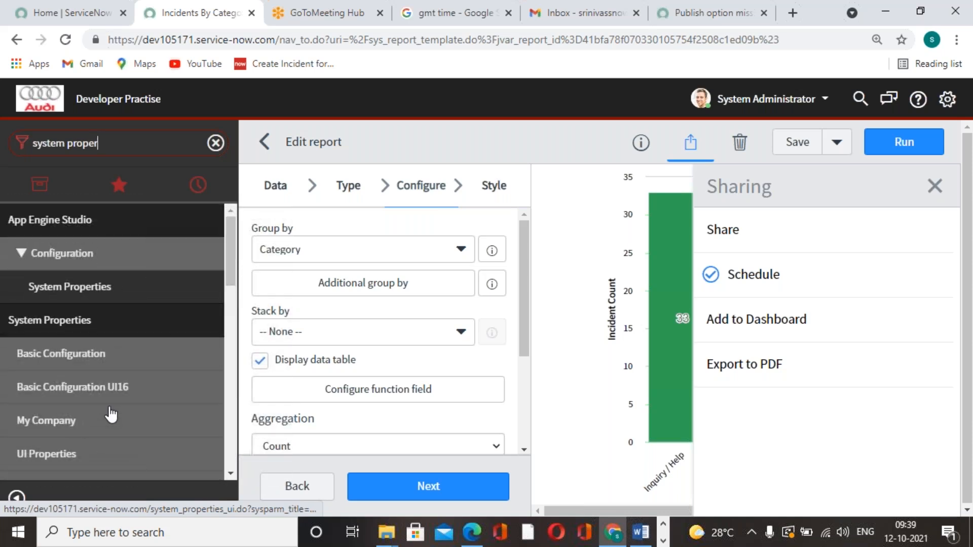
Go back to the community thread and copy the property name "glide.report.published_reports" from the System Properties reply
click(663, 541)
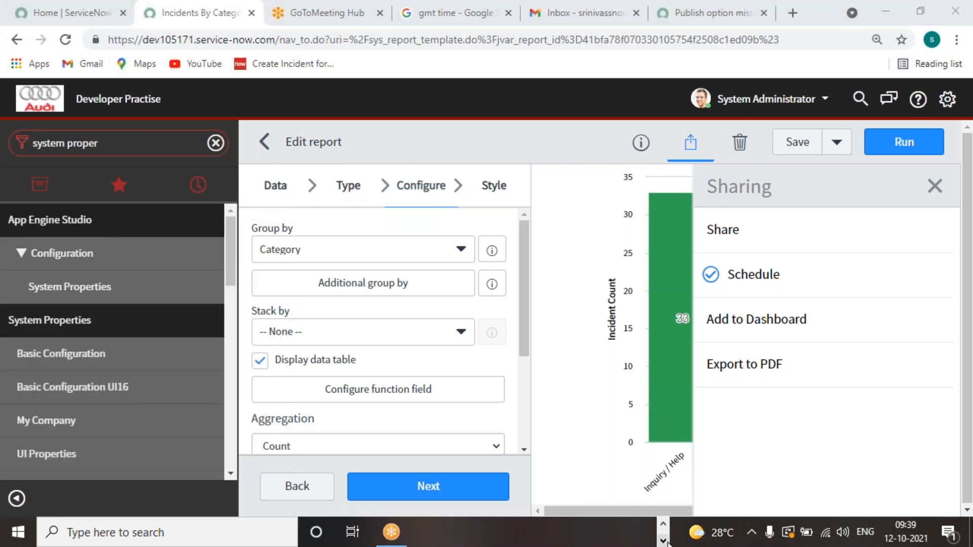
click(736, 12)
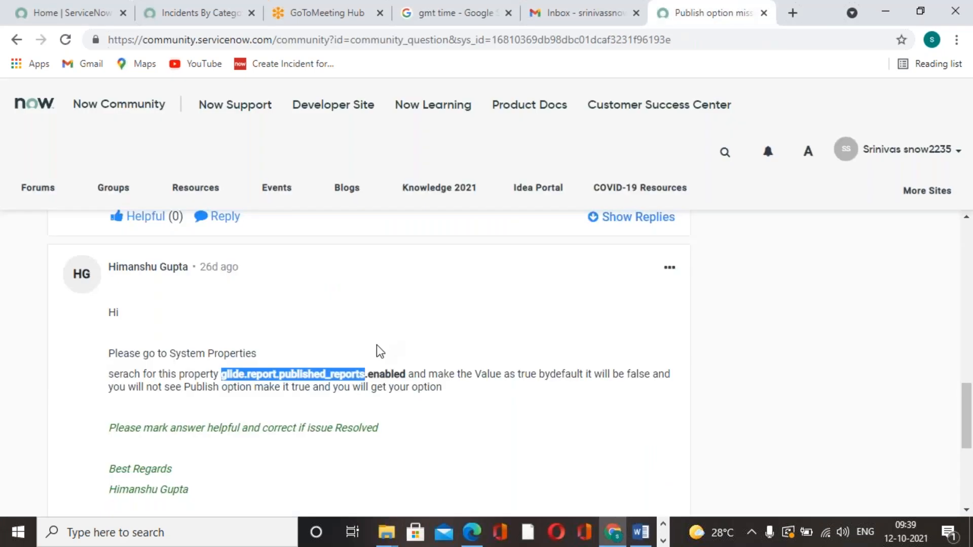
click(378, 353)
drag(222, 376, 374, 378)
Run a global search in the ServiceNow instance for "glide.report.published_reports"
click(472, 531)
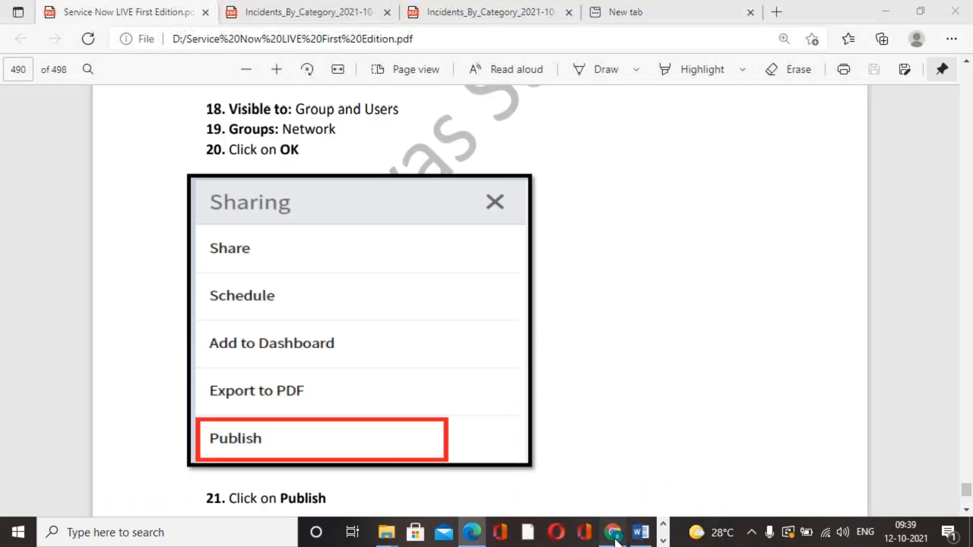
click(614, 532)
click(201, 10)
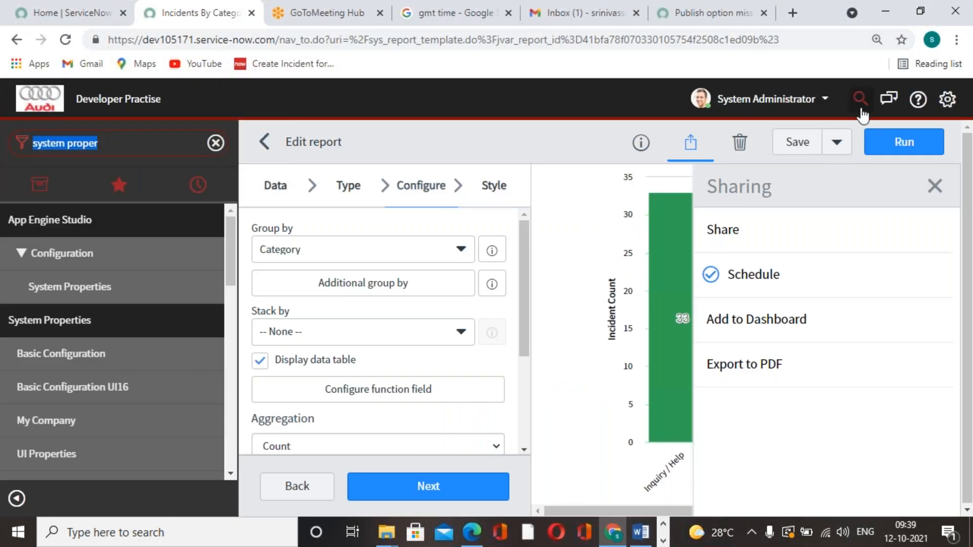
key(ctrl+v)
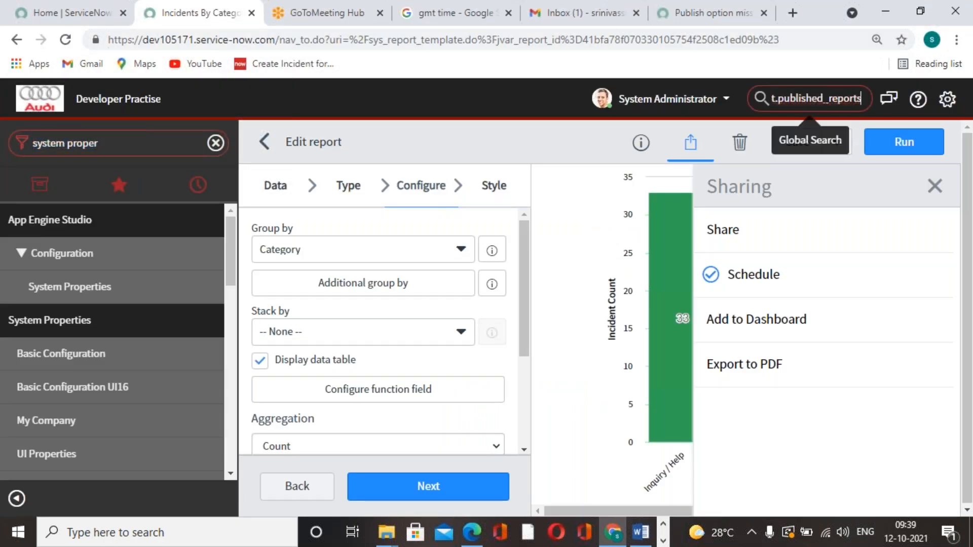
key(Return)
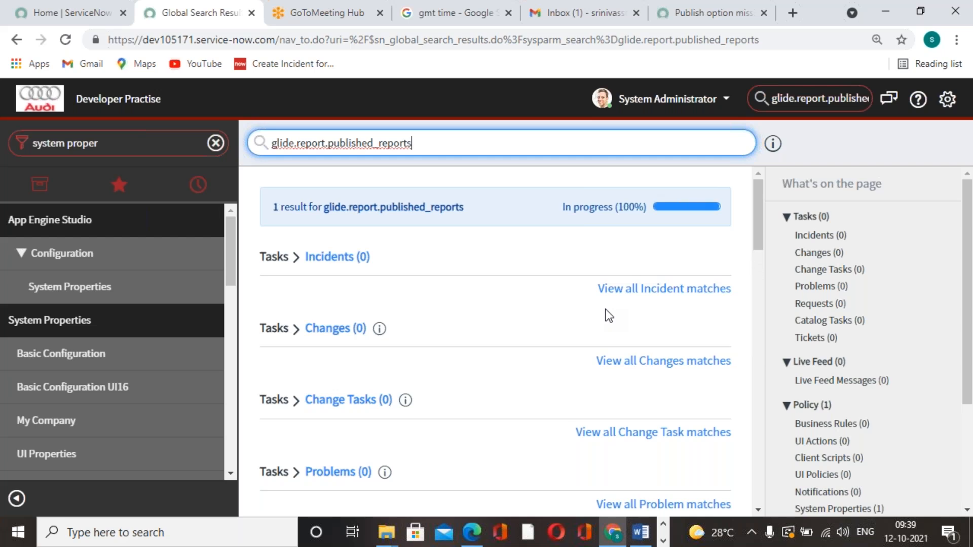
Open the glide.report.published_reports.enabled record from the System Properties matches in the search results
scroll(388, 285, down, 10)
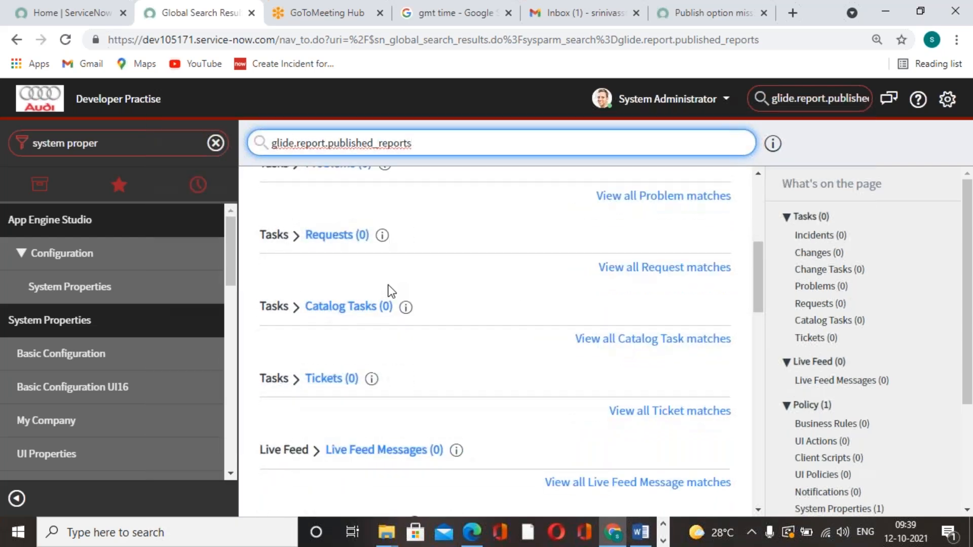
scroll(388, 285, down, 3)
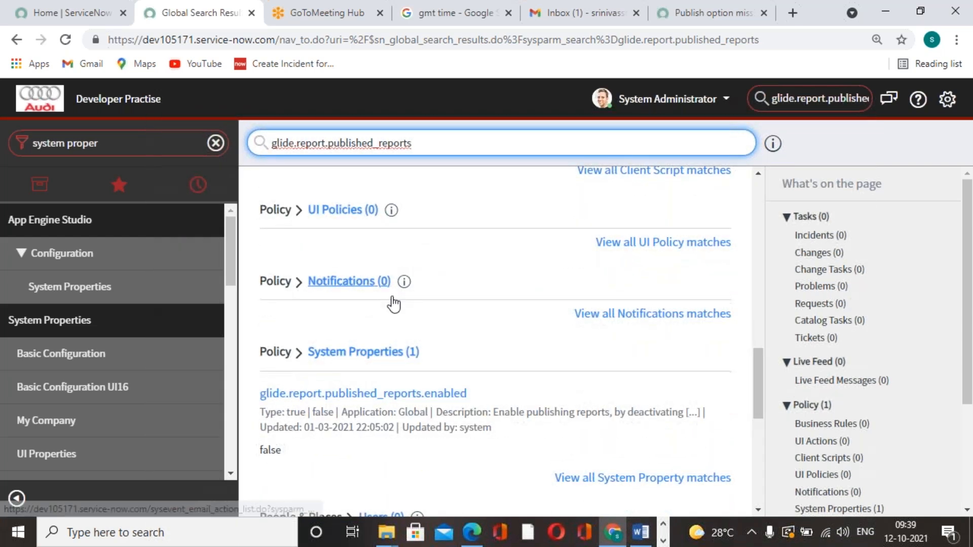
click(391, 353)
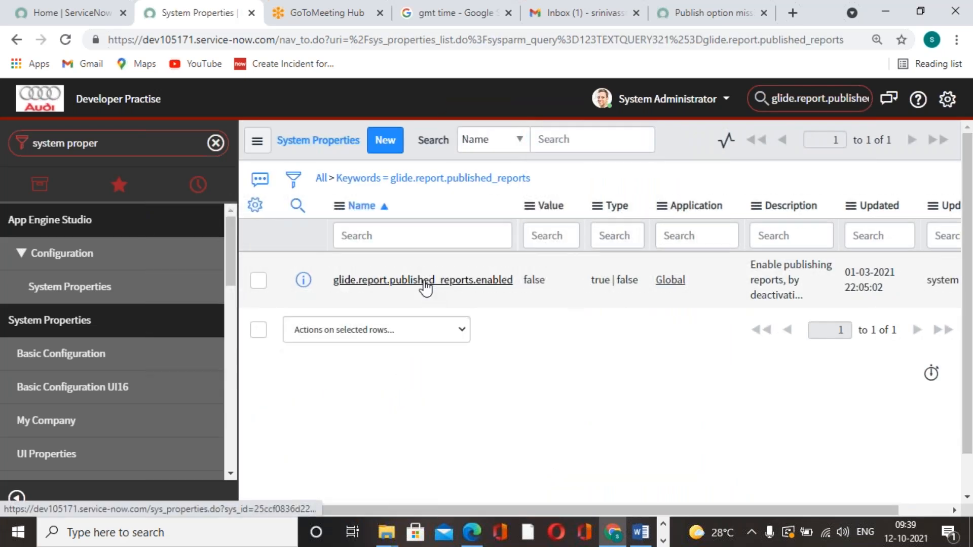
click(425, 281)
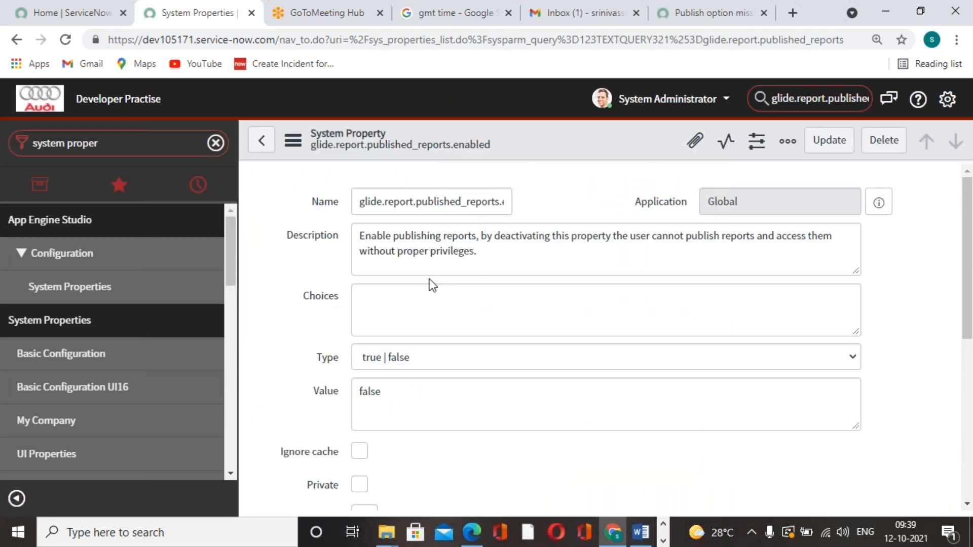
Set the property's Value to true and update the record
scroll(489, 324, down, 1)
click(450, 324)
drag(450, 324, 294, 303)
text(true)
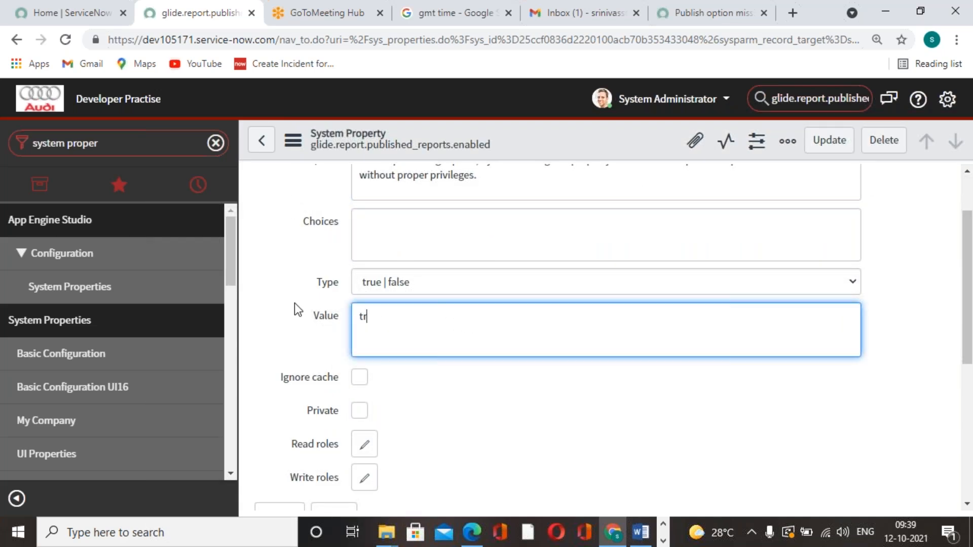
click(832, 138)
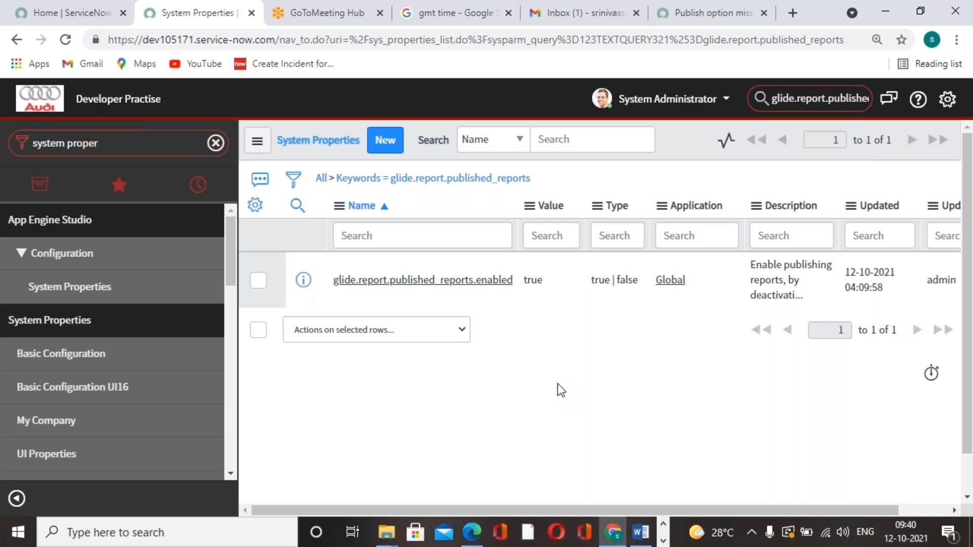
Reload the instance, filter the navigator for "reports" and open the View / Run reports list
click(66, 40)
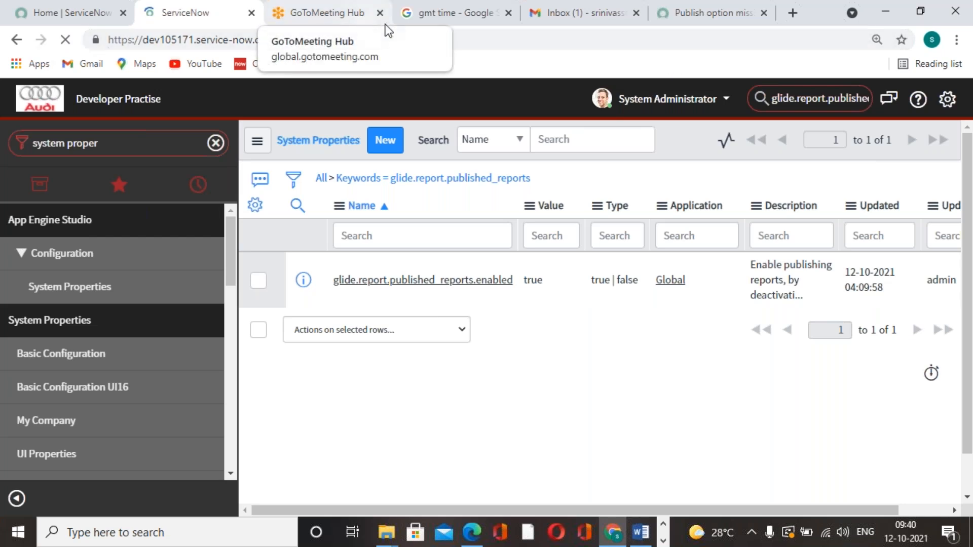
click(472, 22)
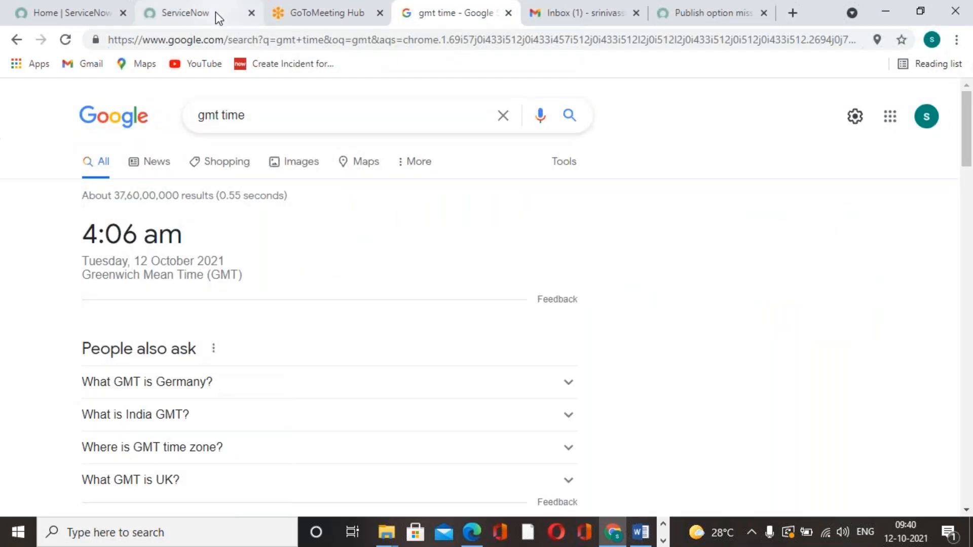
click(215, 12)
text(repoerts)
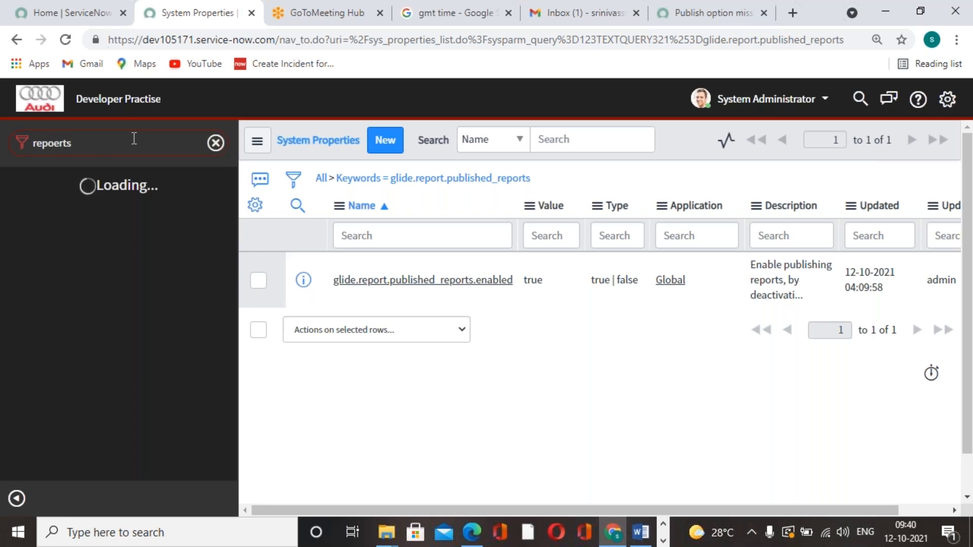
key(BackSpace)
key(BackSpace)
key(BackSpace)
key(BackSpace)
text(rts)
scroll(93, 394, down, 3)
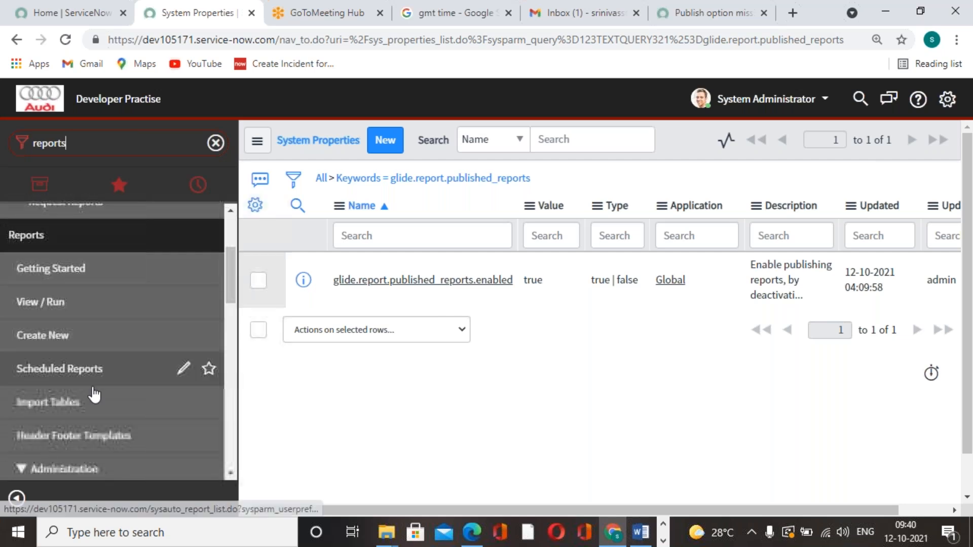
click(41, 301)
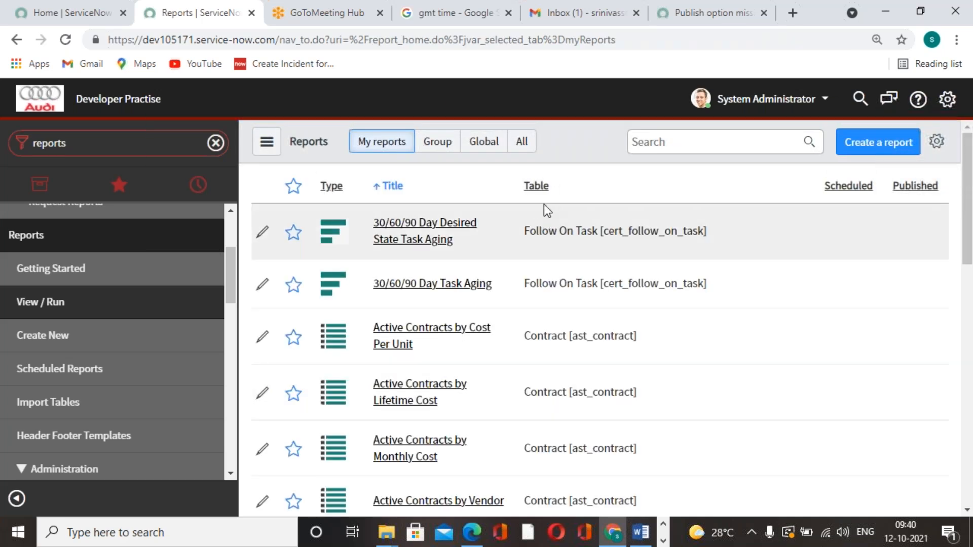
Show all reports, search for "incidents by cate" and open the report Incidents By Category
click(522, 147)
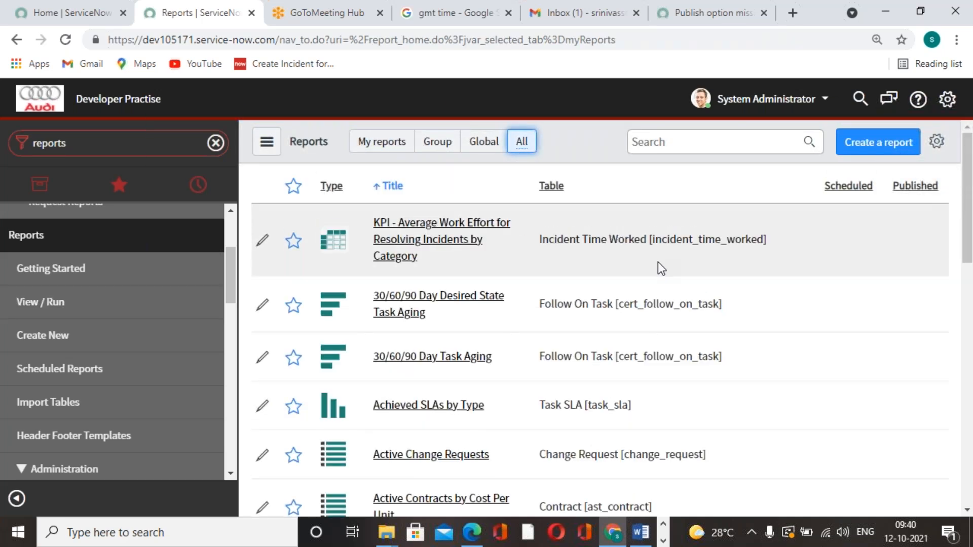
scroll(554, 356, down, 2)
scroll(554, 356, up, 2)
click(702, 139)
text(incidents)
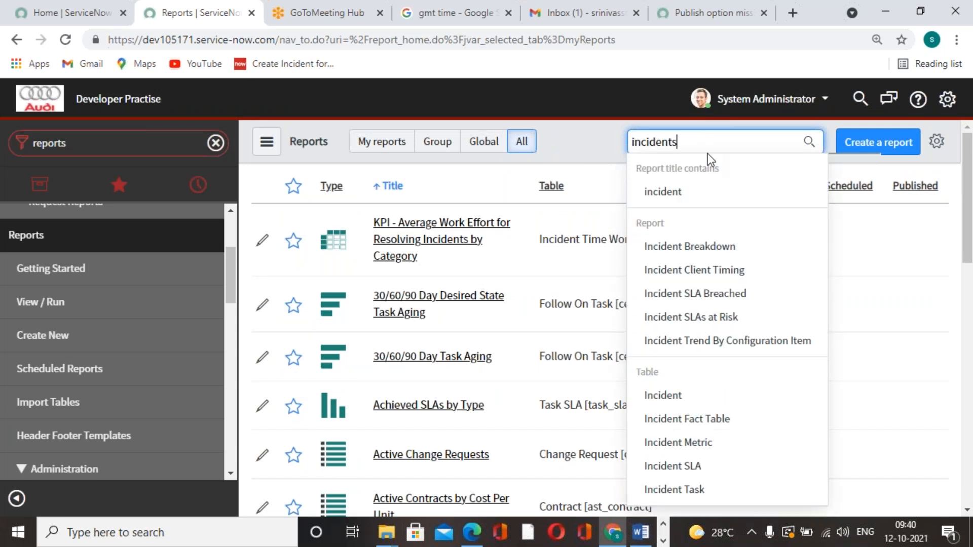
text(cate)
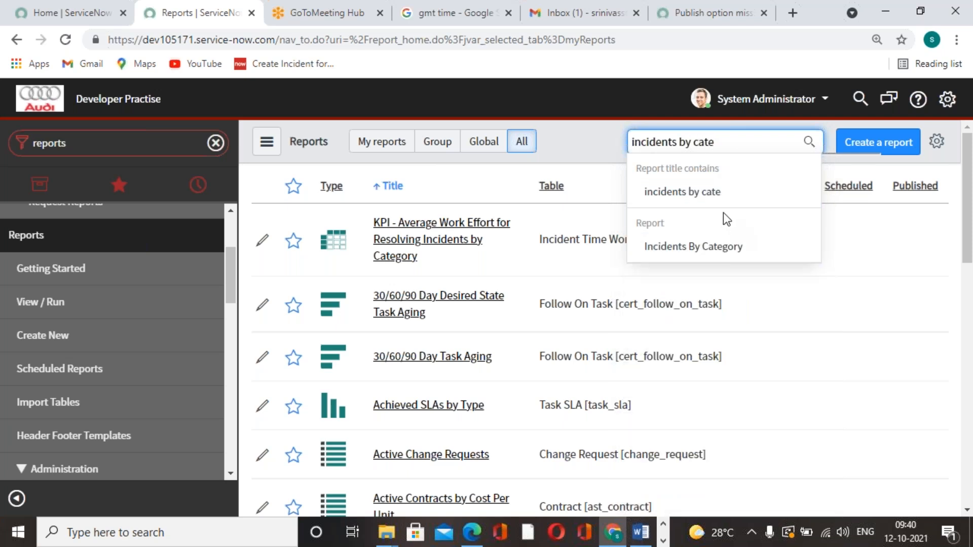
click(720, 246)
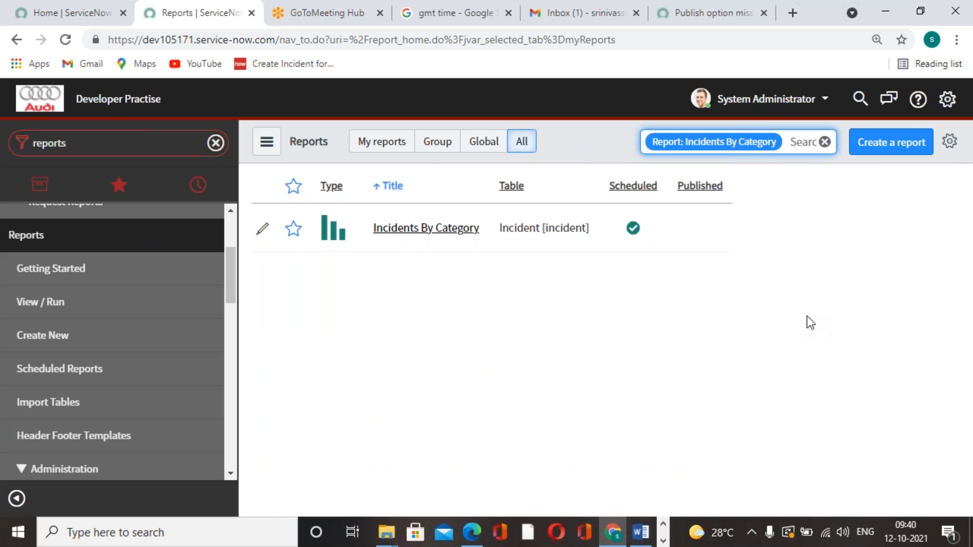
click(458, 228)
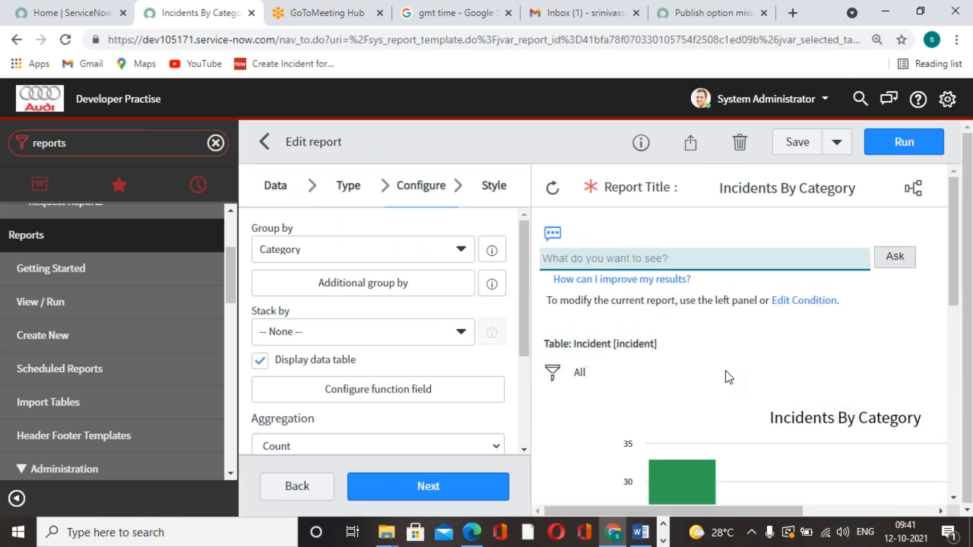
Publish the Incidents By Category report from its sharing options
scroll(453, 296, down, 4)
scroll(452, 296, up, 4)
click(690, 143)
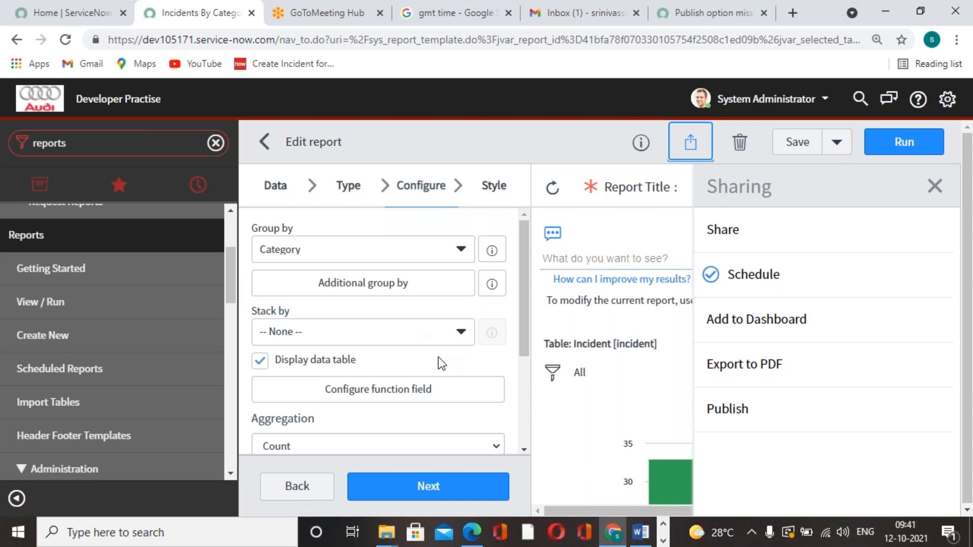
click(738, 406)
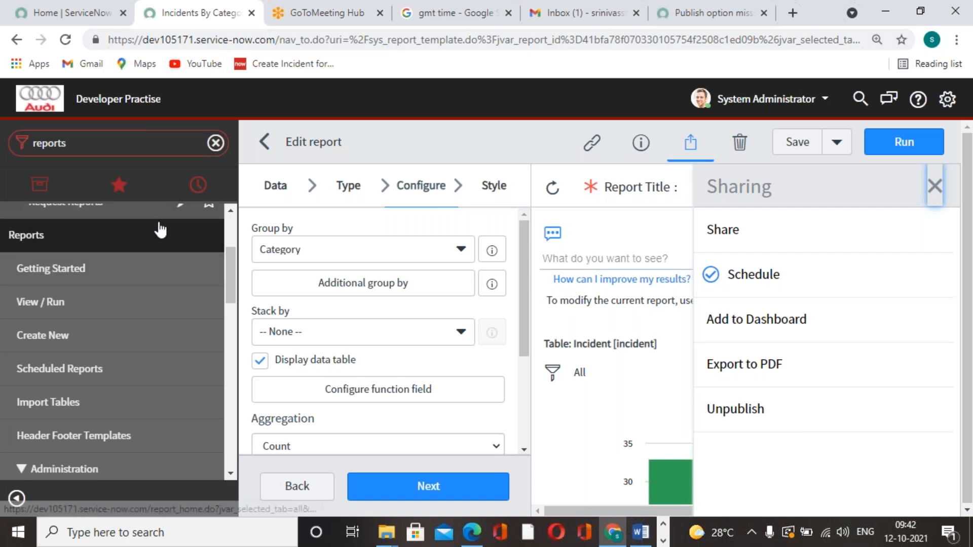
Open the form for scheduling an email with this report and refresh the "gmt time" search page for the current GMT time
click(750, 288)
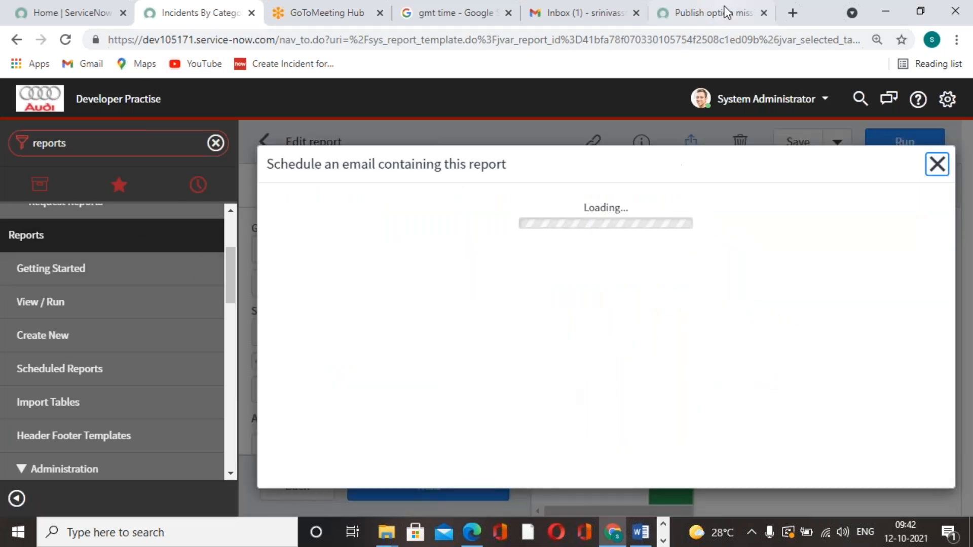
click(563, 23)
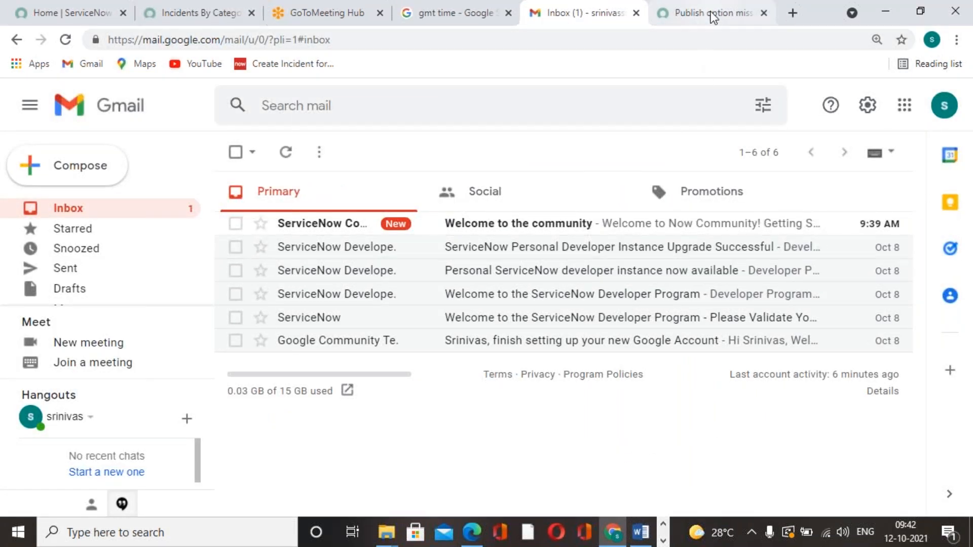
click(674, 12)
scroll(533, 223, up, 4)
click(605, 18)
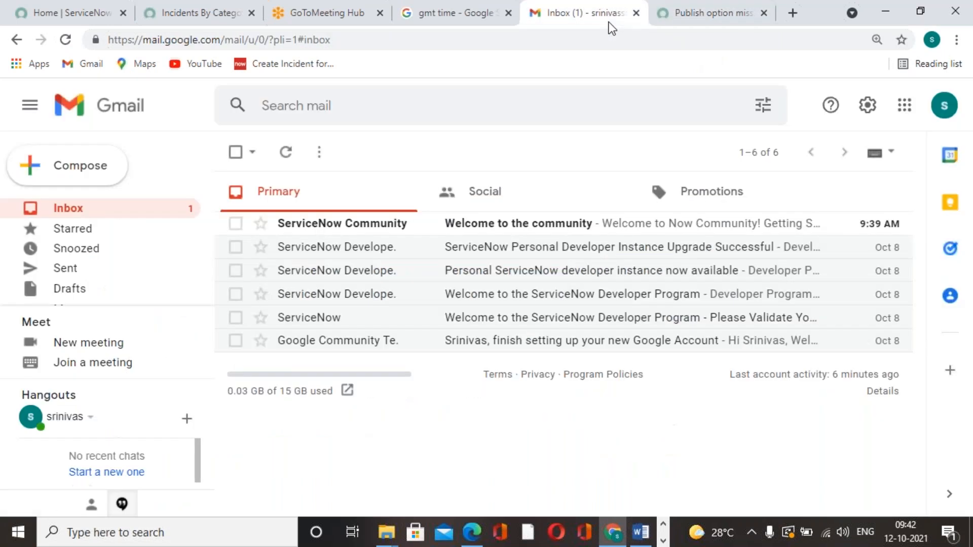
click(464, 21)
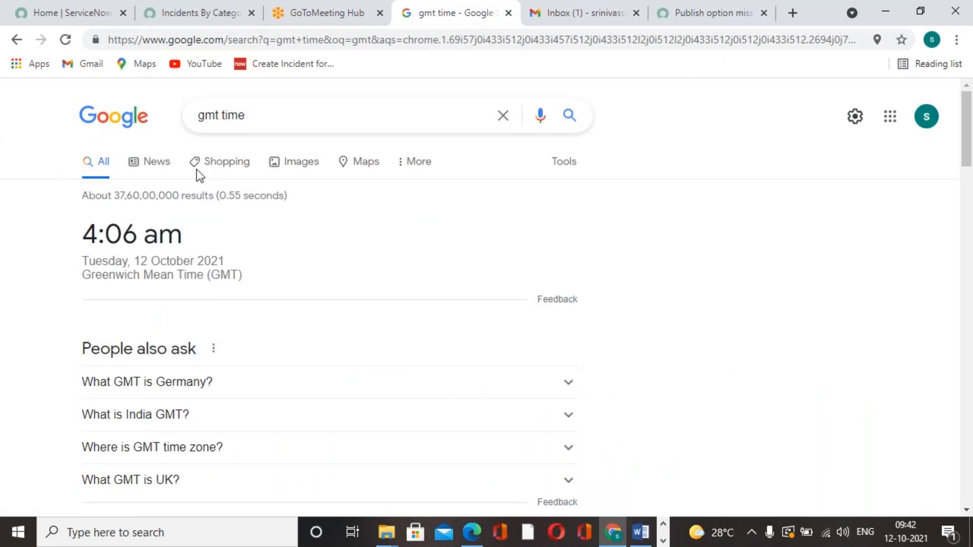
click(63, 41)
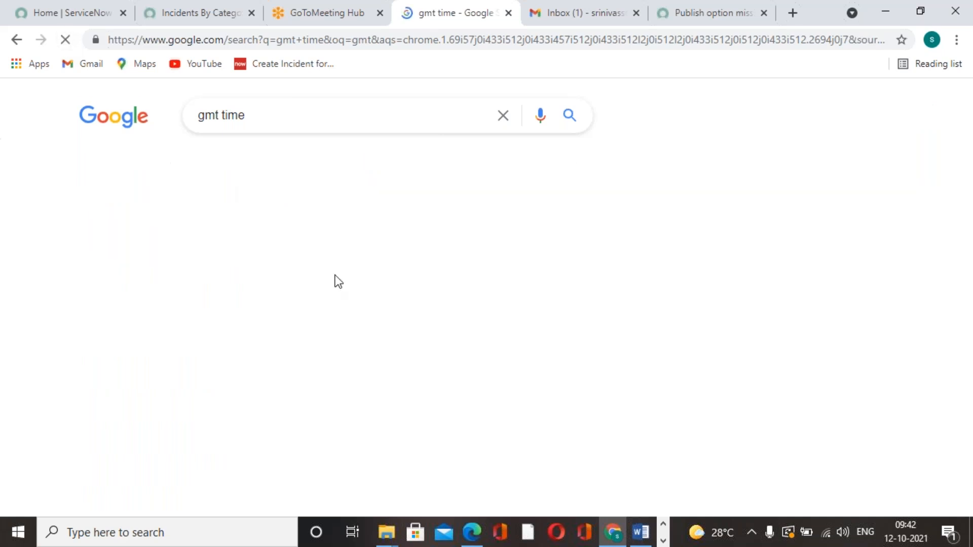
click(221, 16)
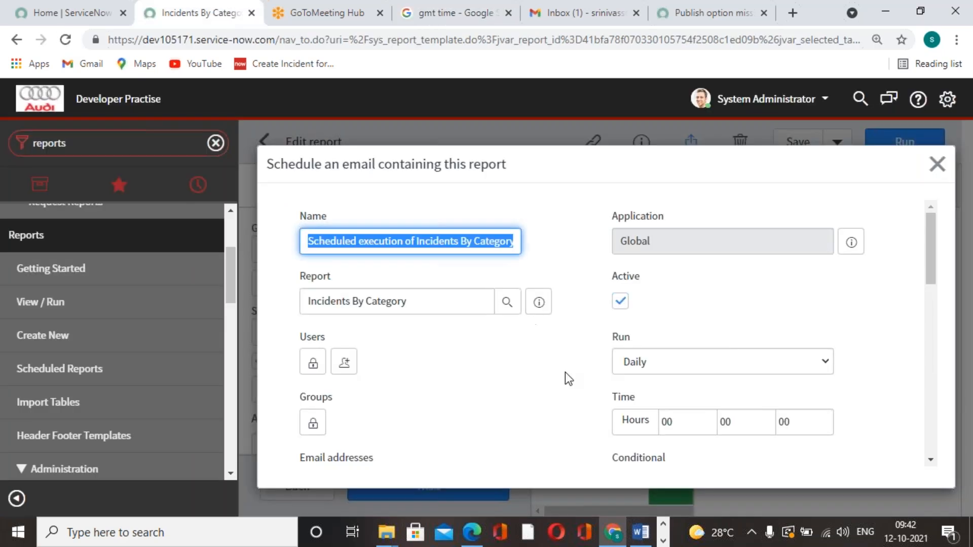
Set the scheduled email for the Incidents By Category report to run Weekly
click(564, 374)
scroll(829, 321, down, 1)
scroll(821, 345, up, 1)
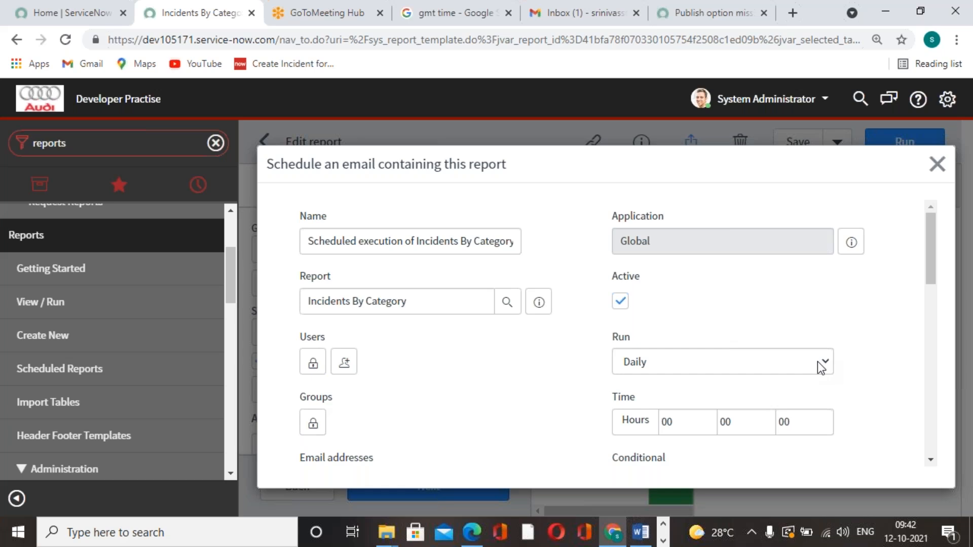
click(791, 362)
click(673, 409)
click(690, 360)
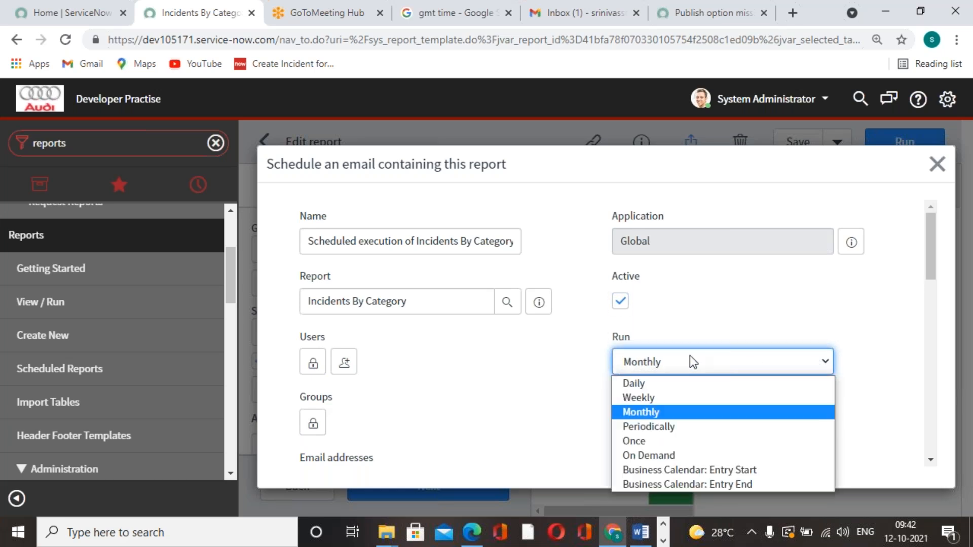
click(678, 406)
scroll(760, 375, down, 2)
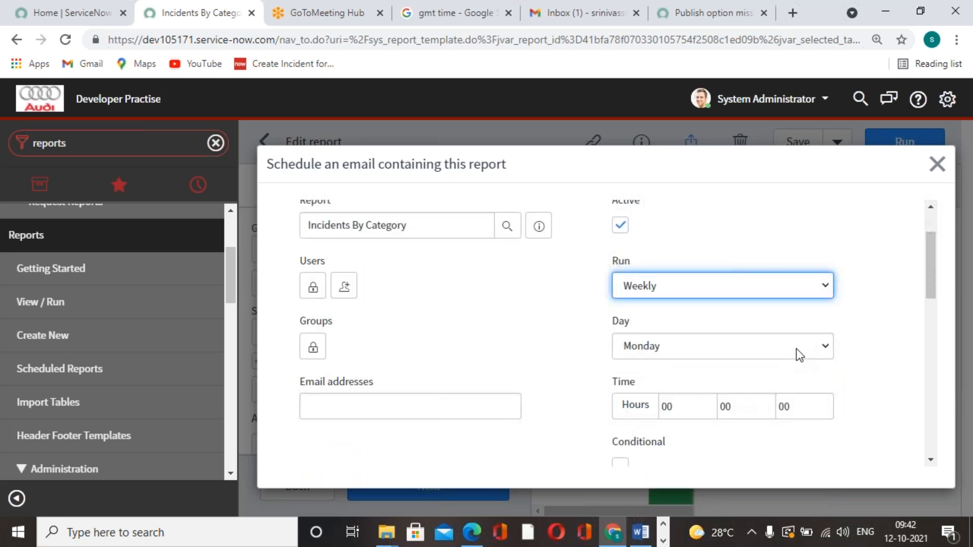
Check the current day on the GMT time search page and set the weekly schedule's day to Tuesday
click(798, 349)
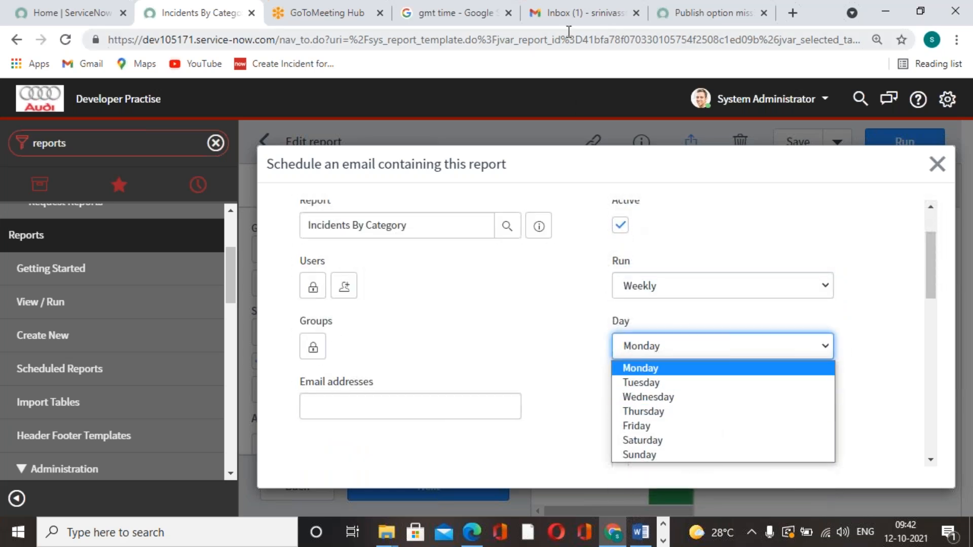
click(554, 25)
click(471, 22)
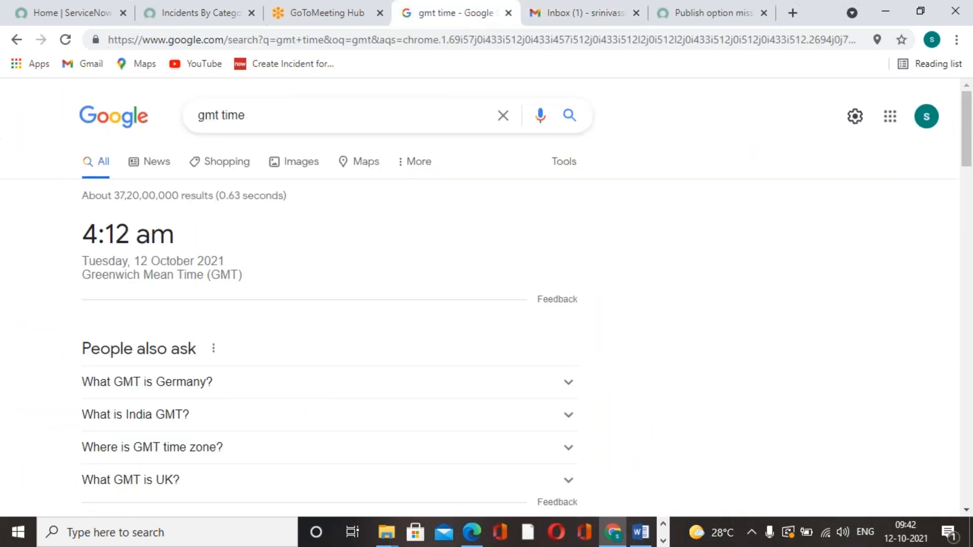
click(200, 16)
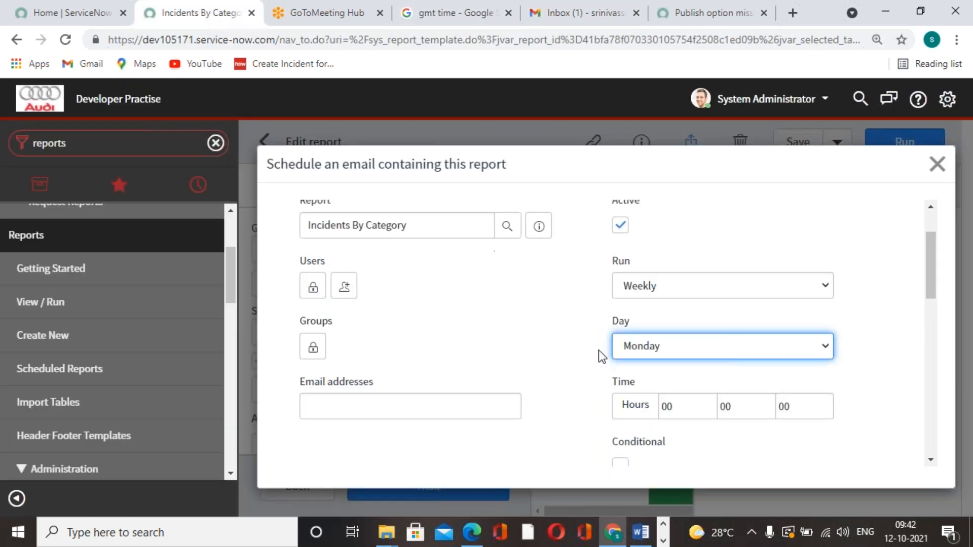
click(823, 346)
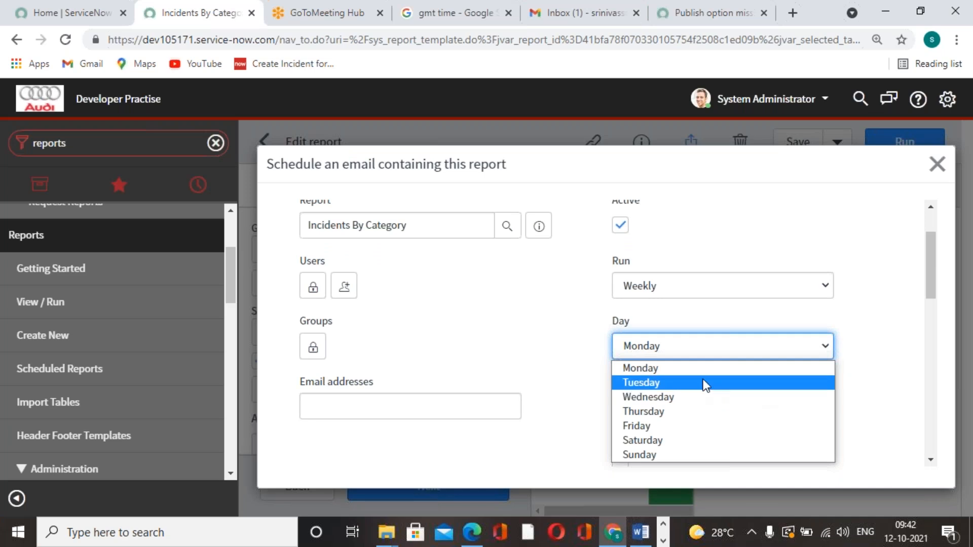
click(704, 382)
Set the schedule's run time to 04:15:00, checking it against the current GMT time
click(705, 408)
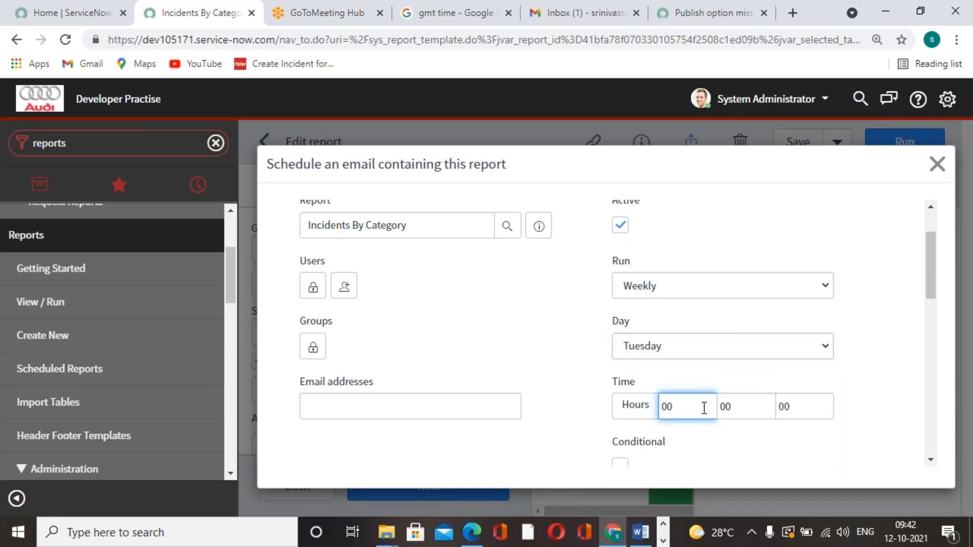
text(04)
key(Tab)
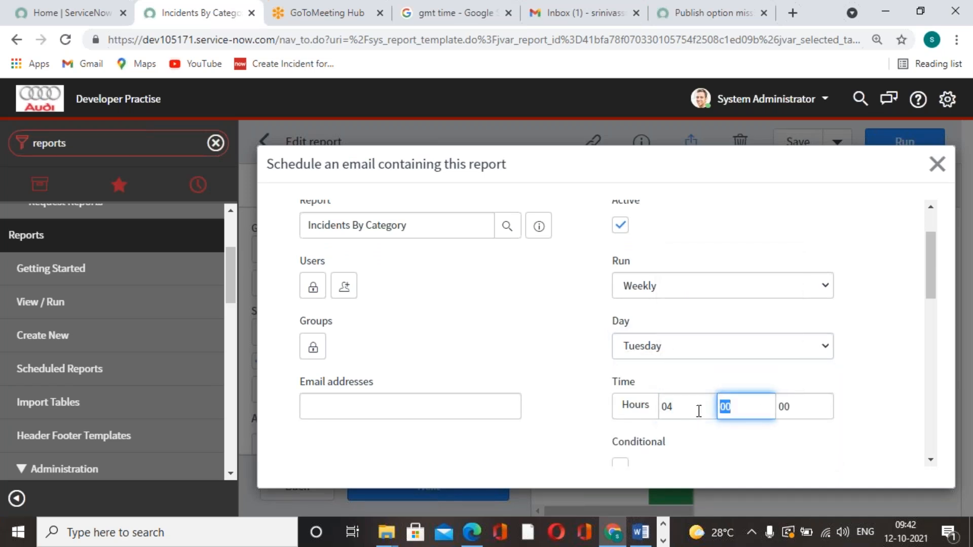
text(12)
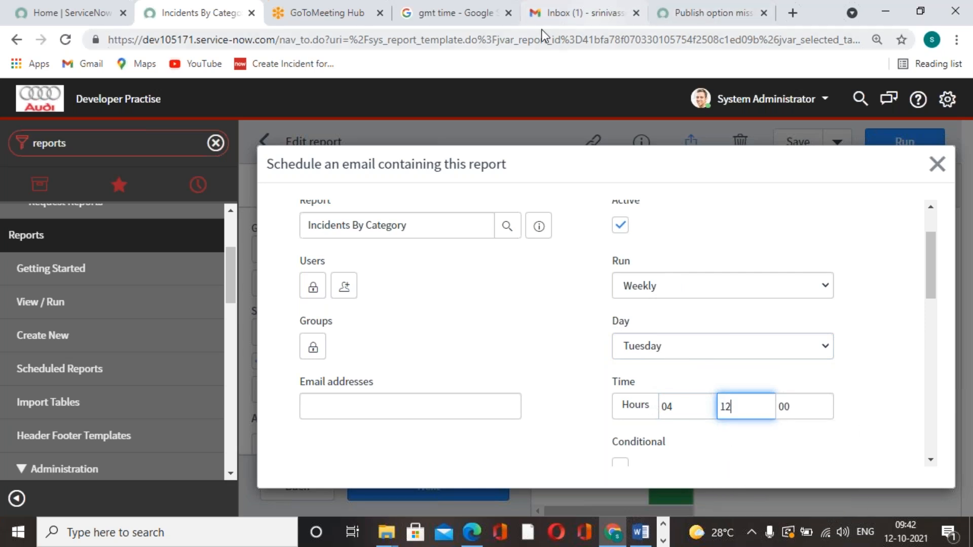
click(540, 27)
click(488, 24)
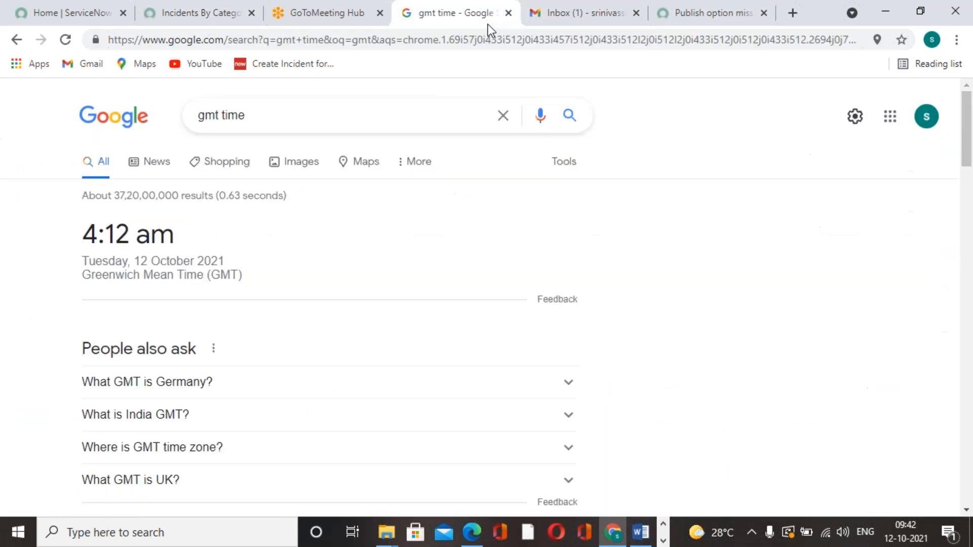
click(206, 22)
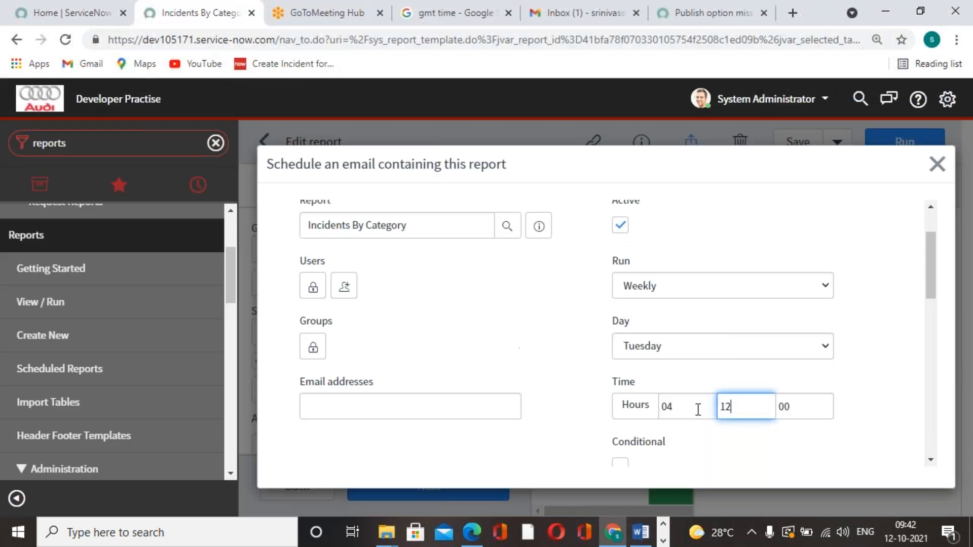
key(BackSpace)
text(5)
click(729, 237)
scroll(729, 238, up, 1)
scroll(728, 238, down, 1)
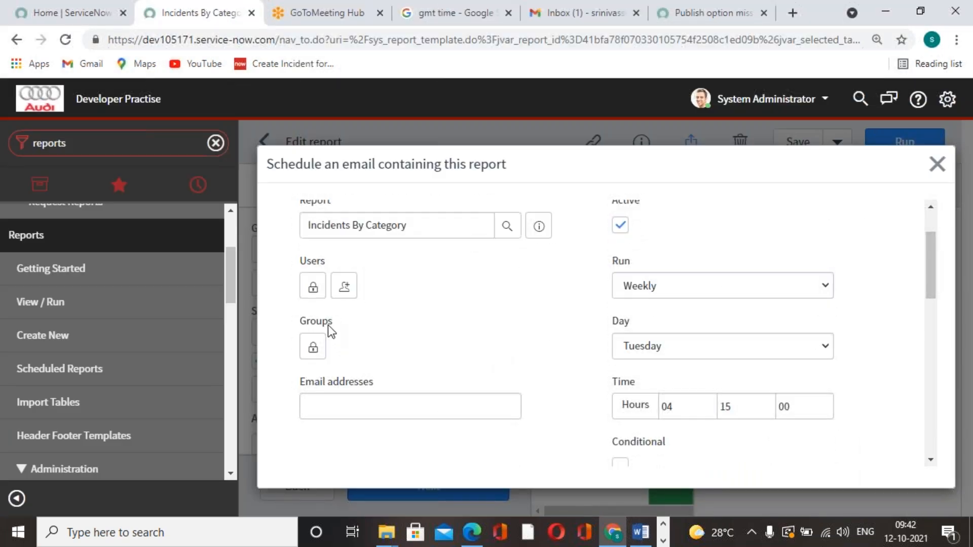
Unlock the schedule's Users list, add the recipient's email address and lock the list again
click(313, 286)
scroll(384, 397, down, 3)
click(411, 306)
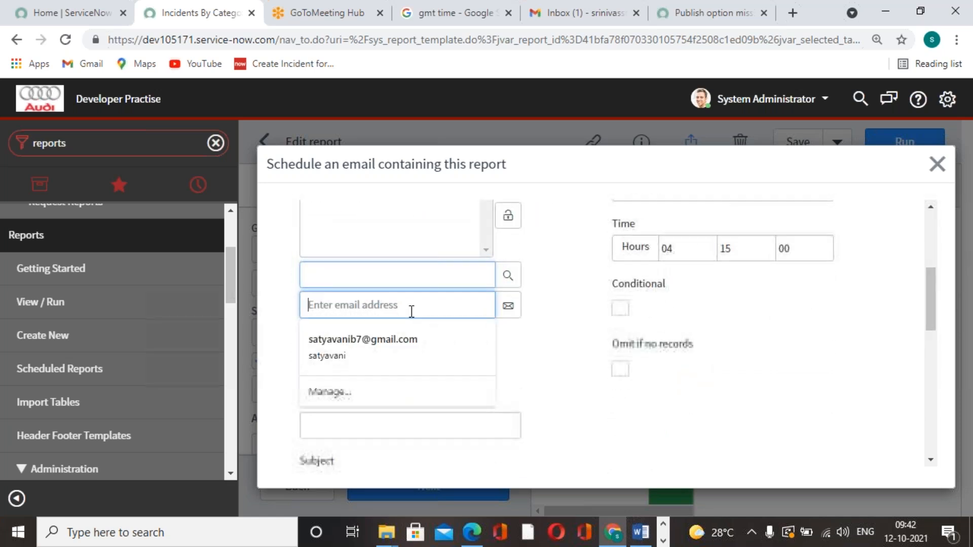
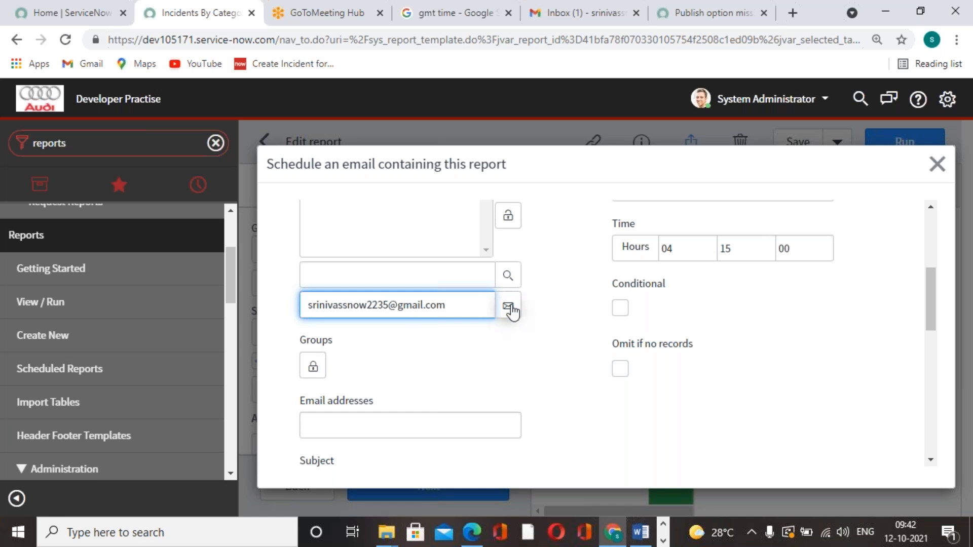
click(509, 307)
scroll(515, 336, up, 3)
click(507, 367)
Submit the scheduled email form and save the Incidents By Category report
scroll(460, 372, down, 7)
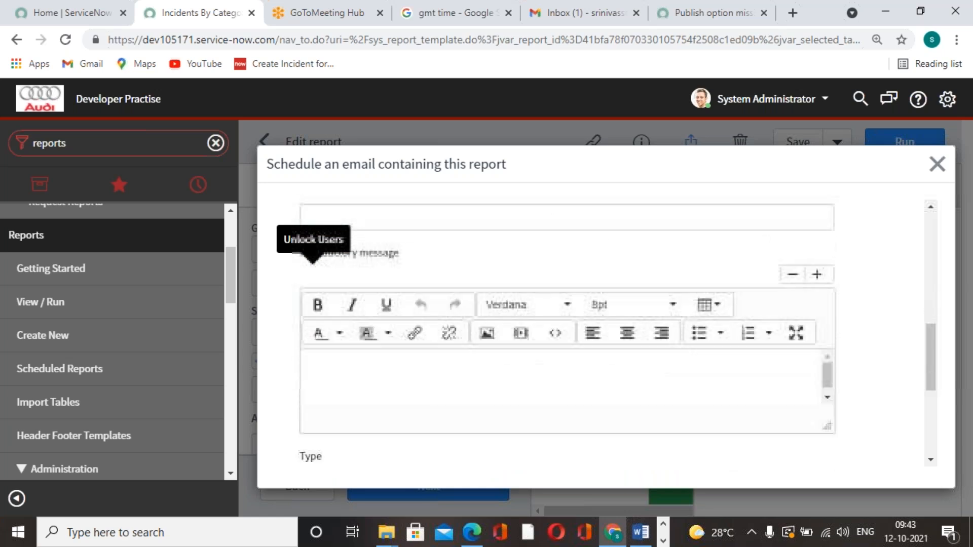
scroll(460, 372, up, 4)
scroll(403, 361, down, 5)
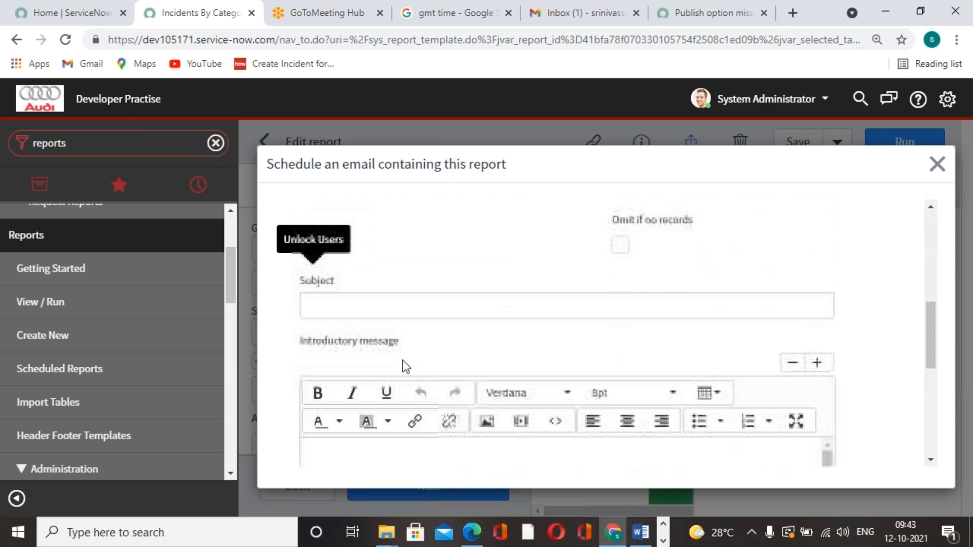
scroll(427, 364, down, 3)
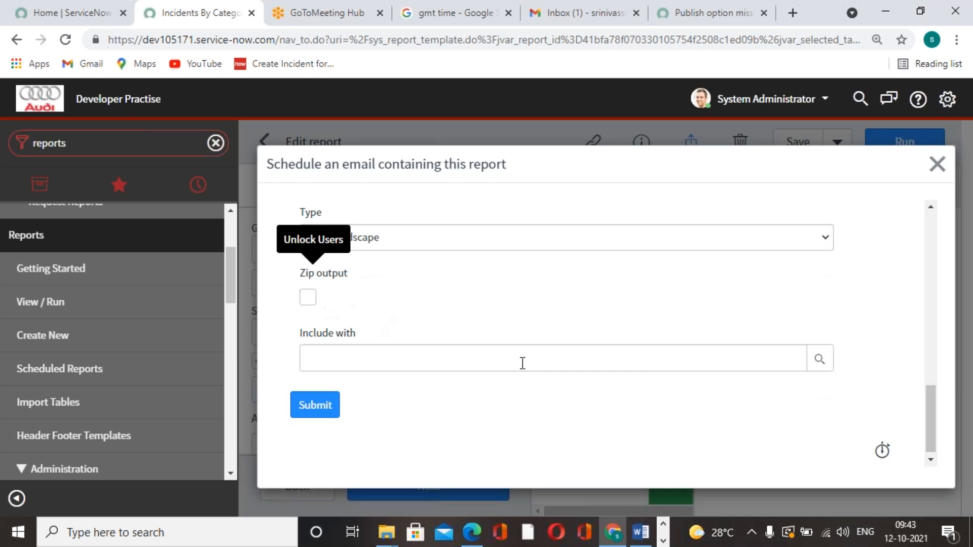
click(330, 406)
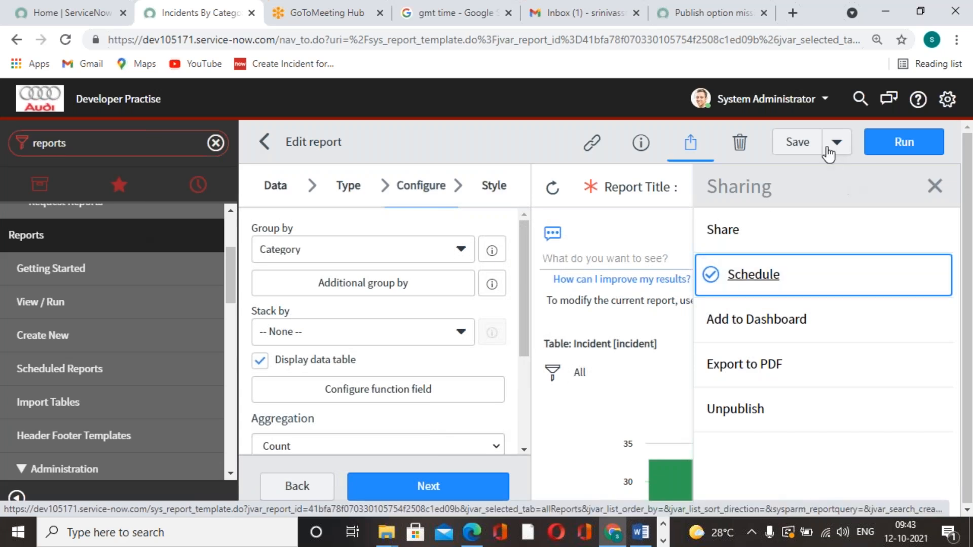
click(805, 144)
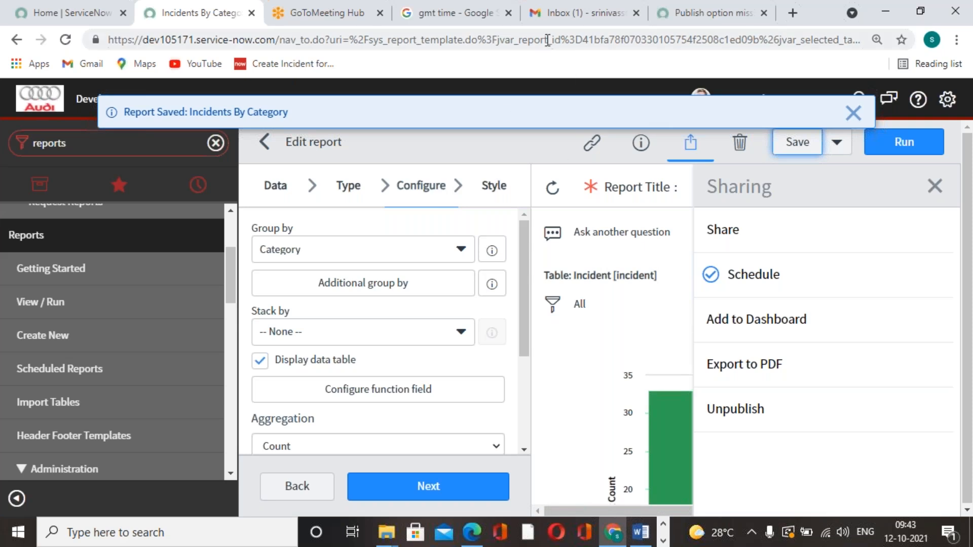
Switch to Gmail, reload the inbox and look at the ServiceNow Community email
click(540, 22)
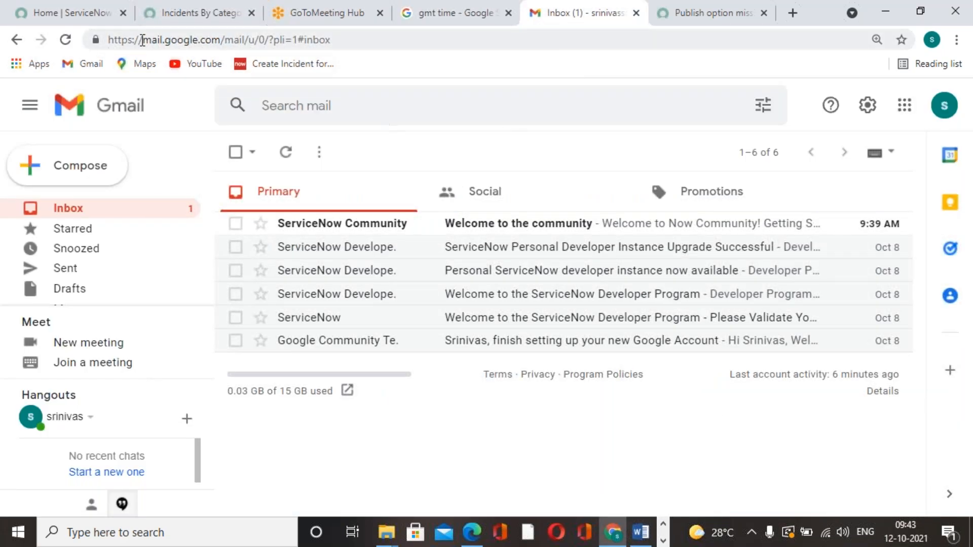
click(66, 40)
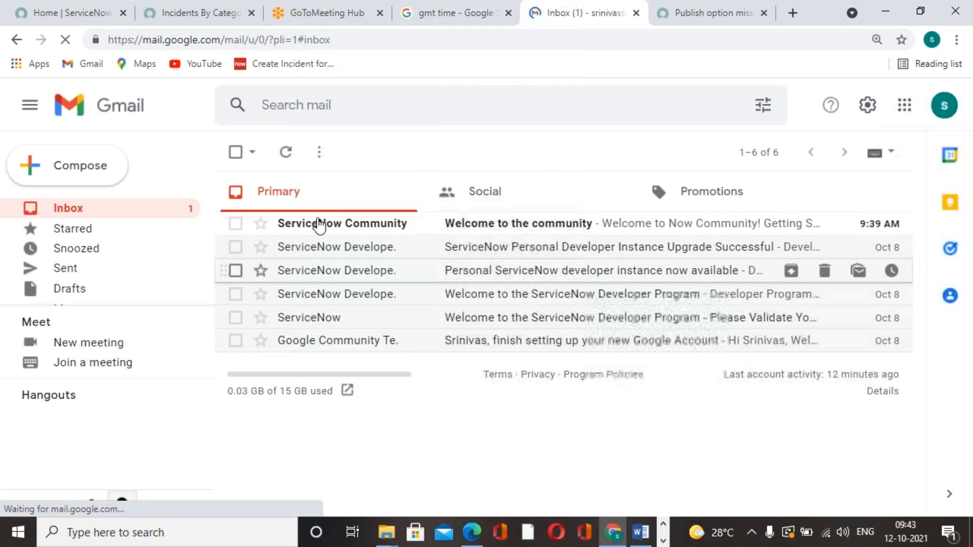
click(319, 224)
click(238, 152)
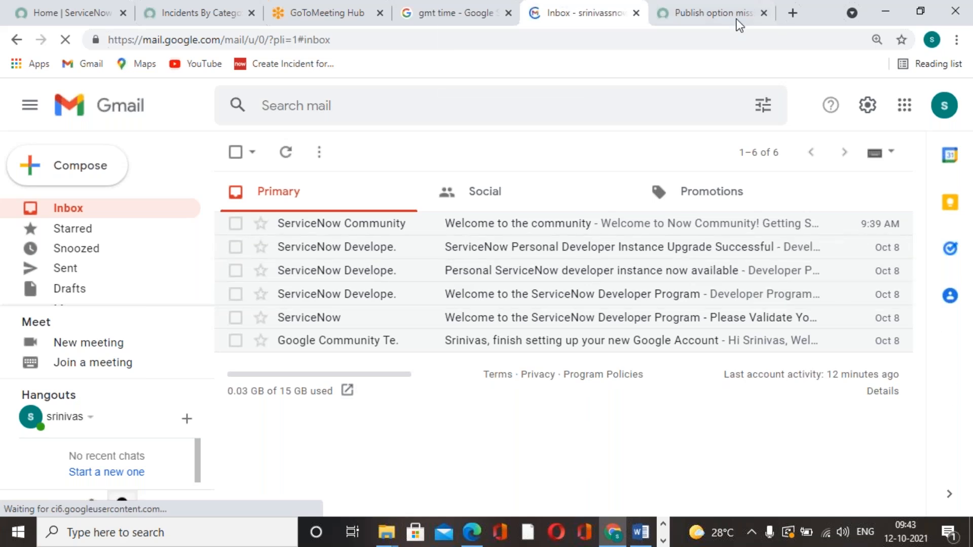
Close the community page about the missing Publish option and refresh the "gmt time" search for the current time
click(716, 15)
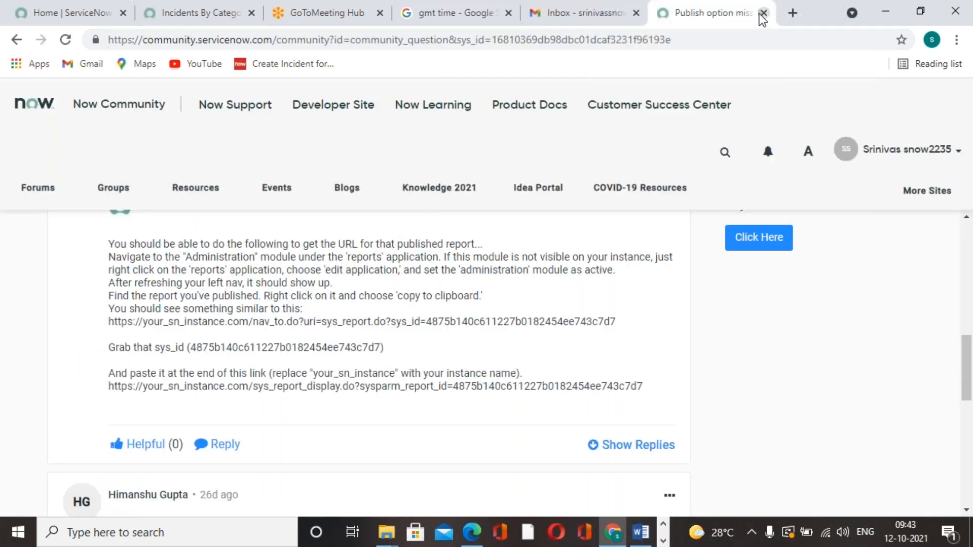
click(764, 13)
click(561, 21)
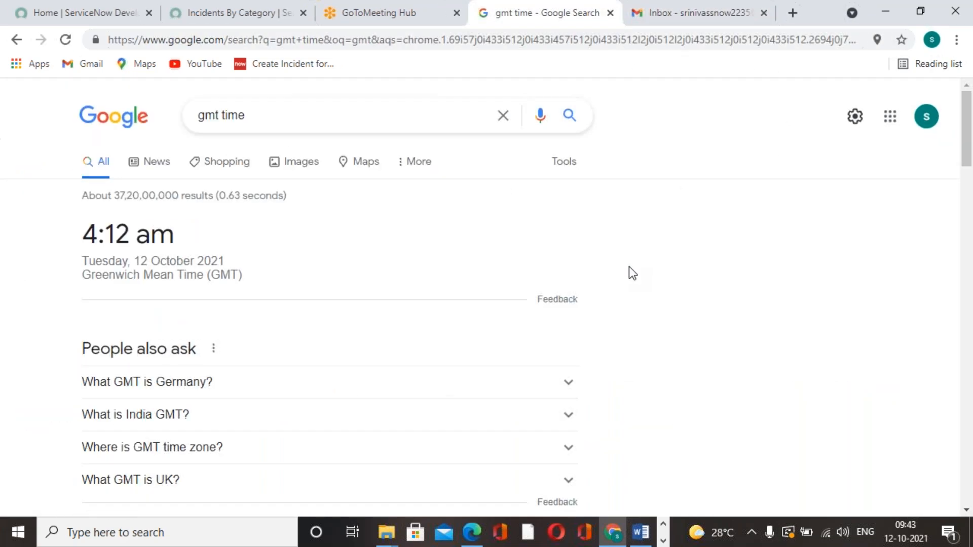
click(65, 43)
click(955, 108)
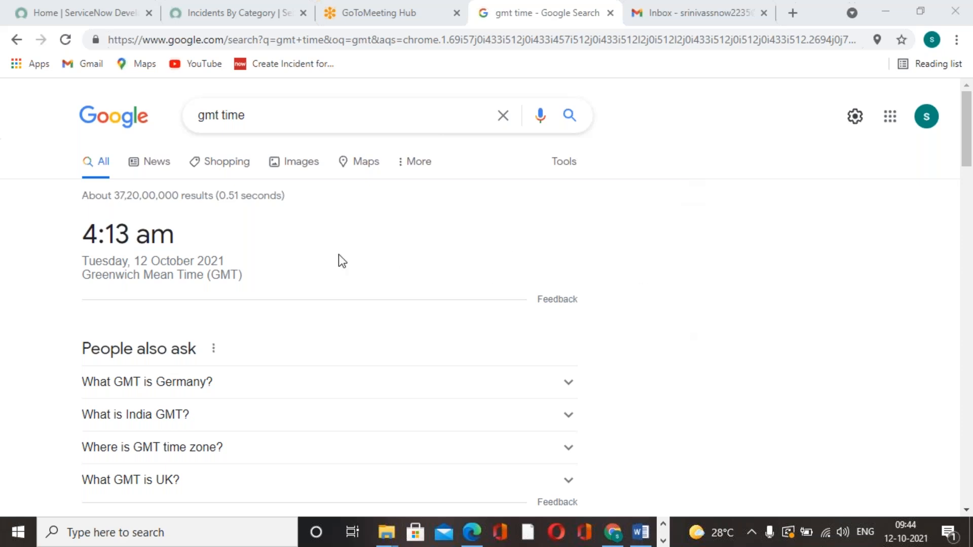
click(72, 41)
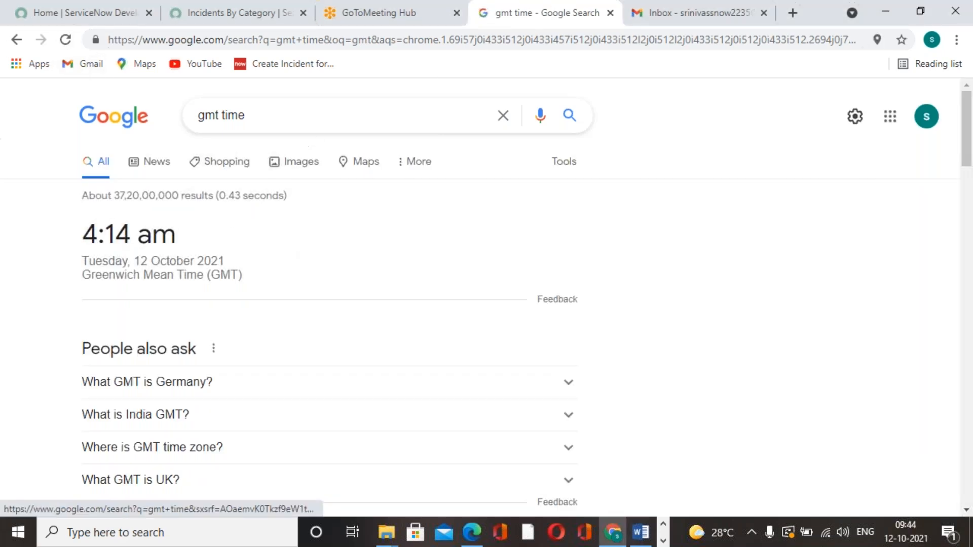
Look at the report's sharing options and reload the Gmail inbox to check for the scheduled report email
click(234, 11)
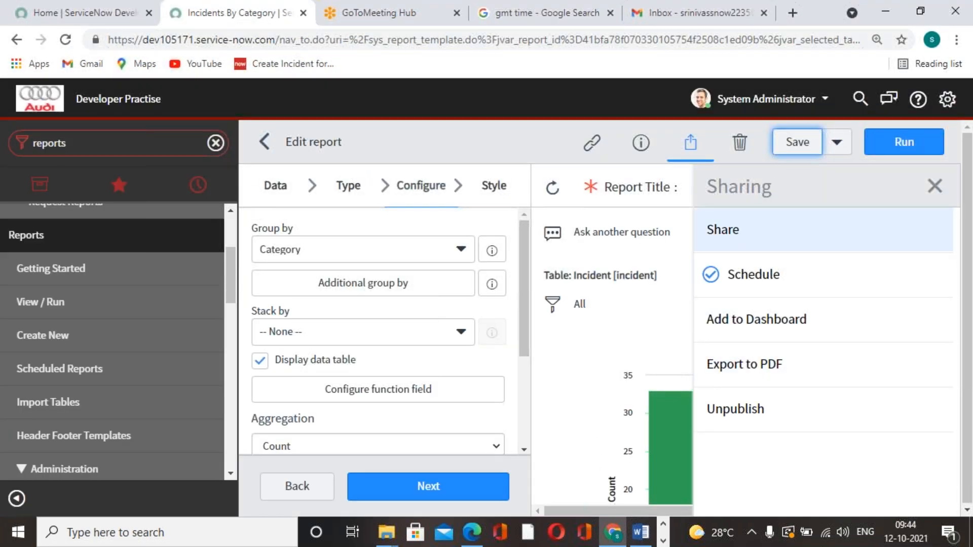
click(716, 13)
click(63, 45)
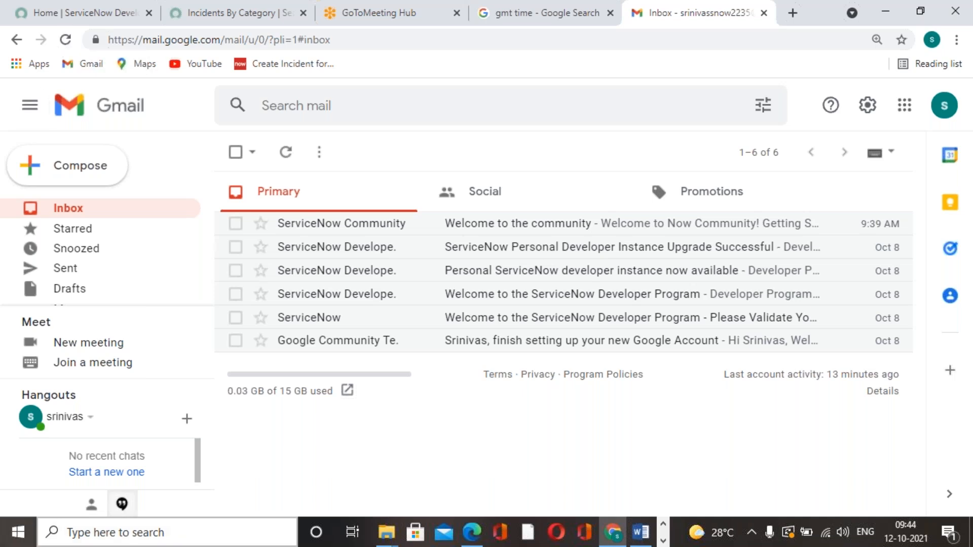
Refresh the GMT time once more and reload the Gmail inbox repeatedly to look for the scheduled report email
click(243, 16)
click(363, 20)
click(505, 23)
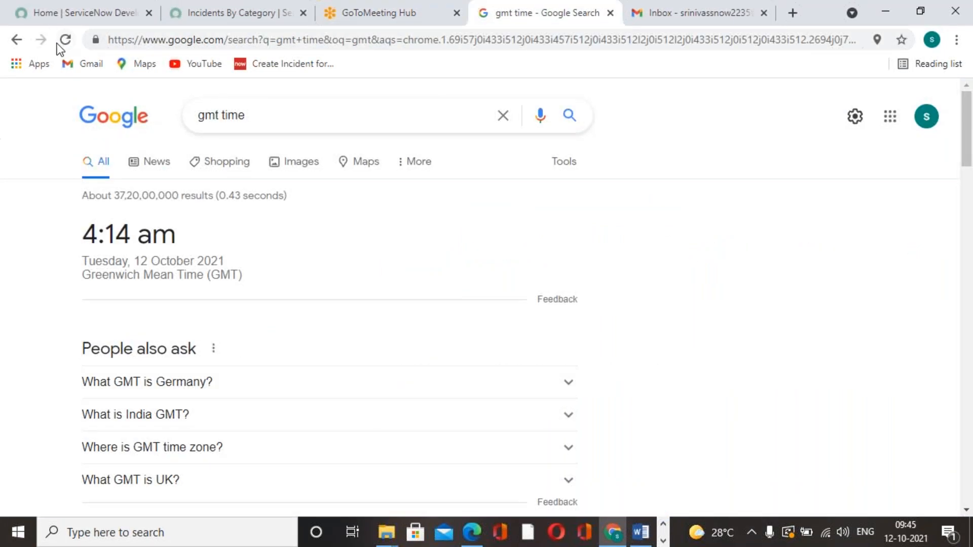
click(63, 40)
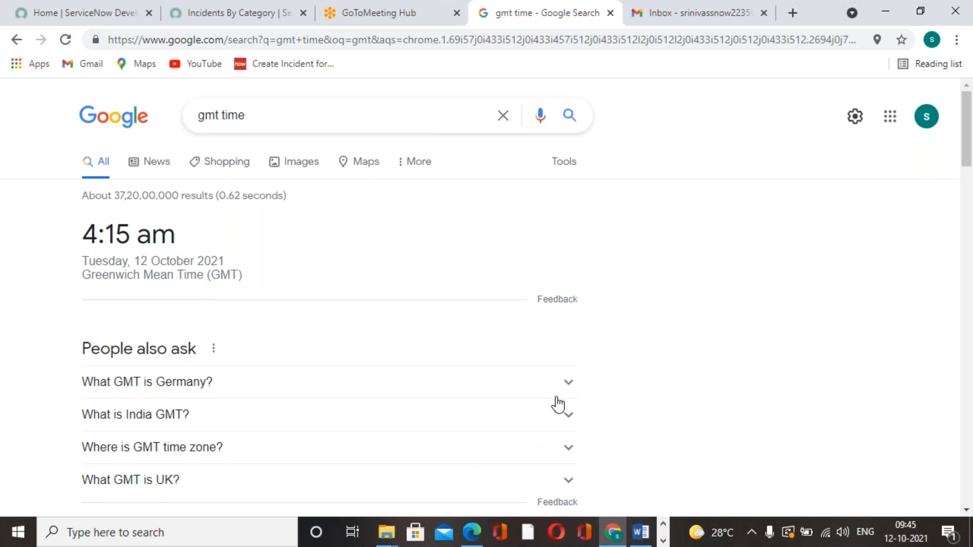
click(706, 16)
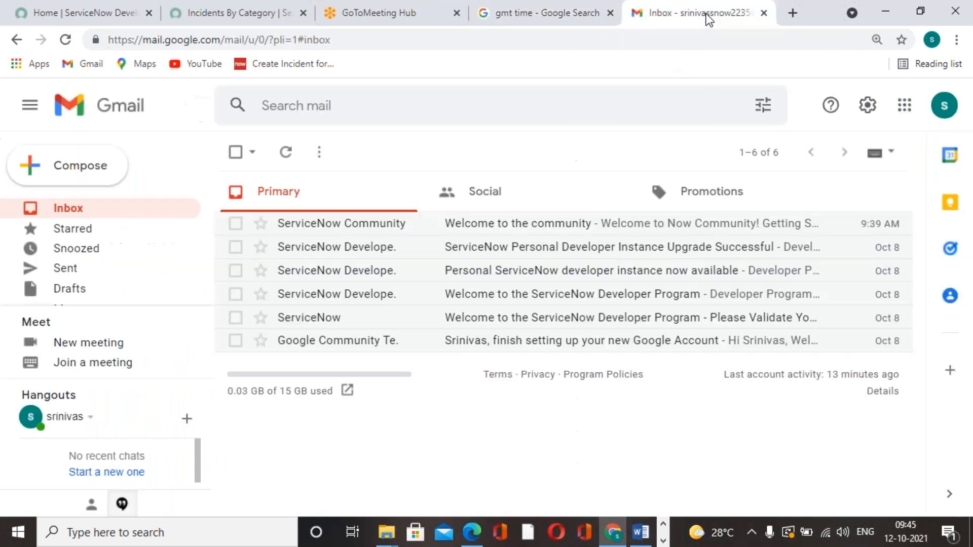
click(65, 43)
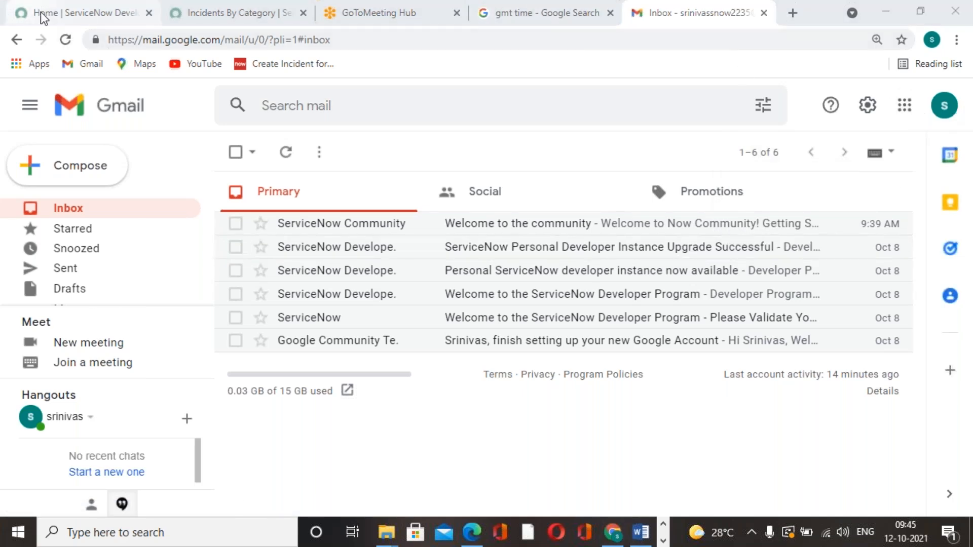
click(65, 40)
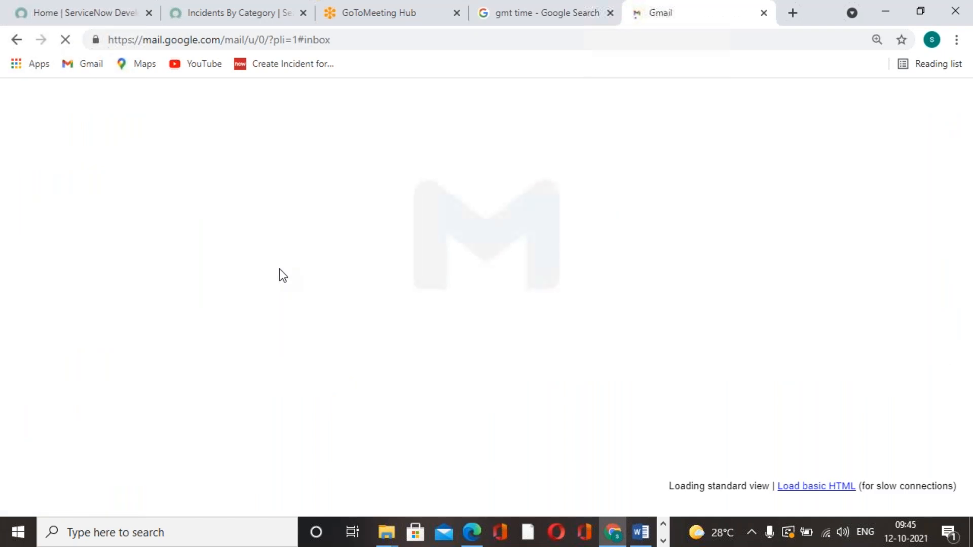
Reload the ServiceNow report page and the Gmail inbox, and check the GMT time for the scheduled email
click(231, 15)
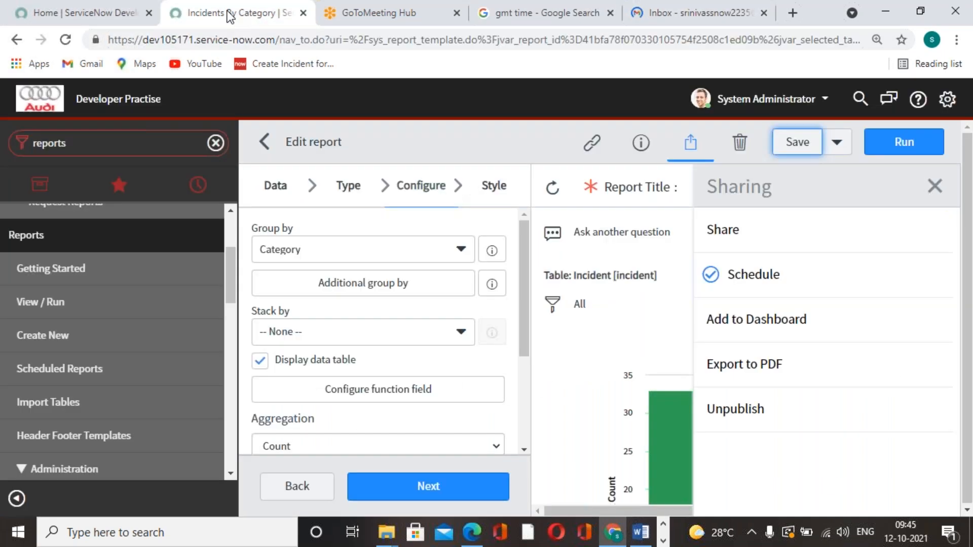
click(421, 18)
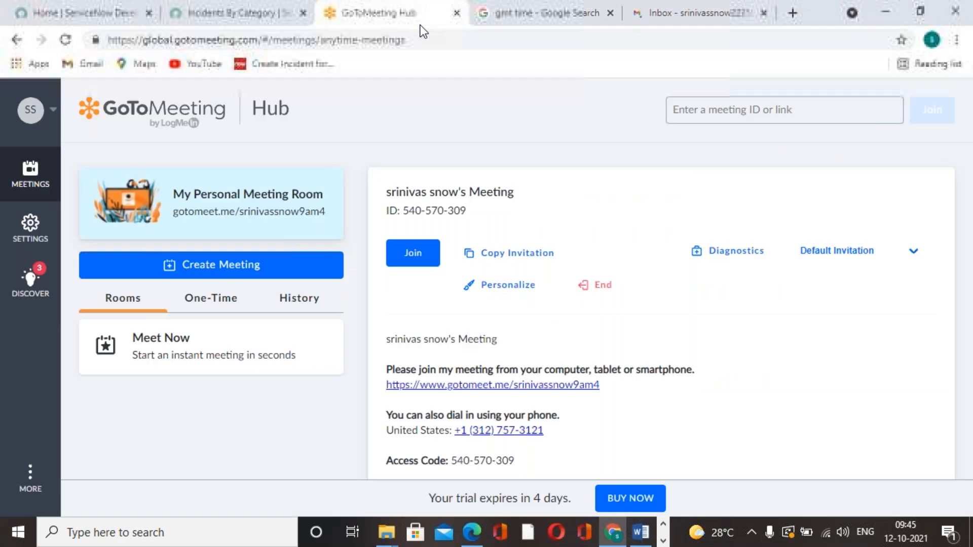
click(500, 19)
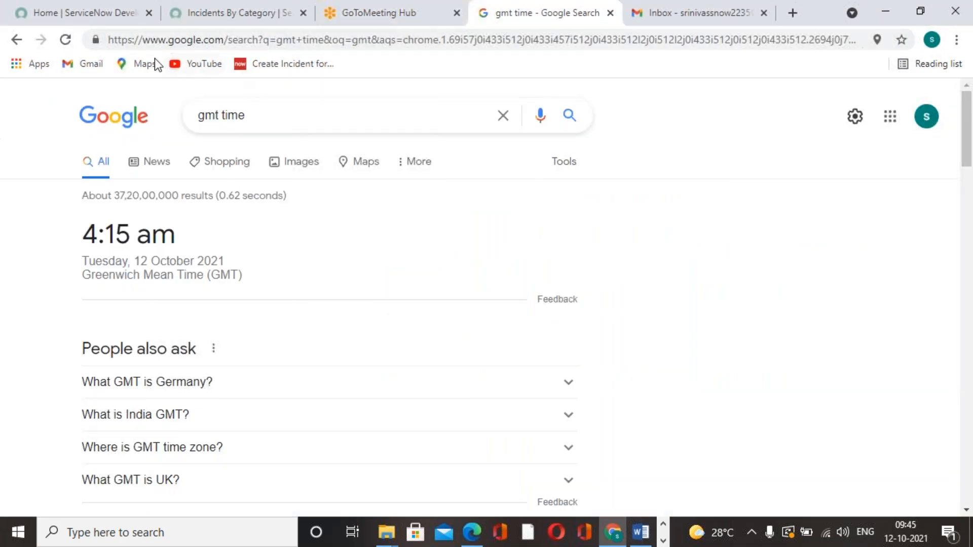
click(208, 14)
click(65, 40)
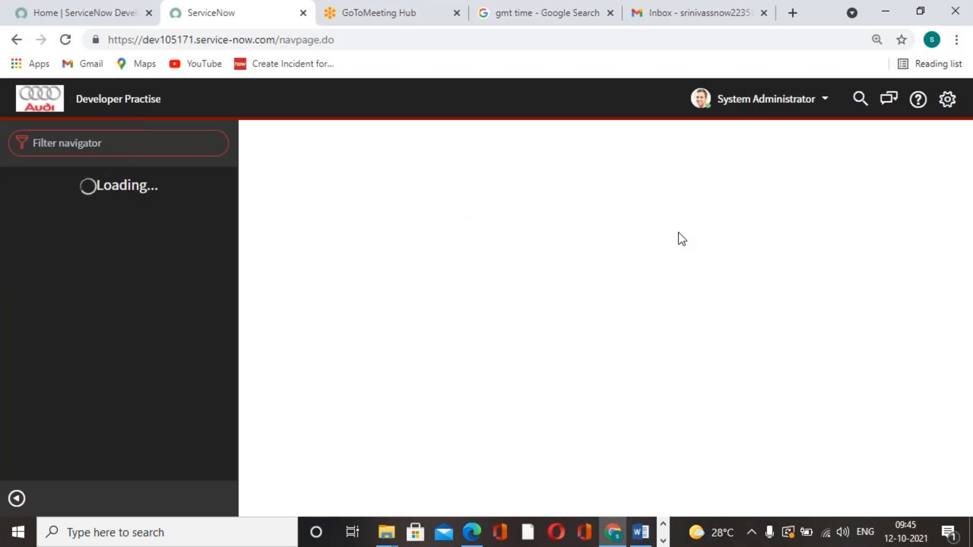
click(708, 13)
click(65, 40)
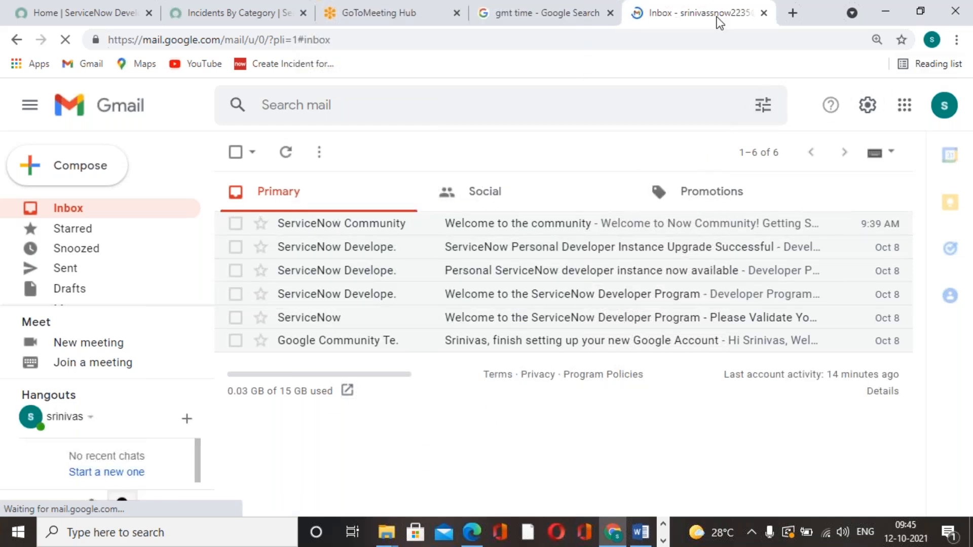
click(526, 20)
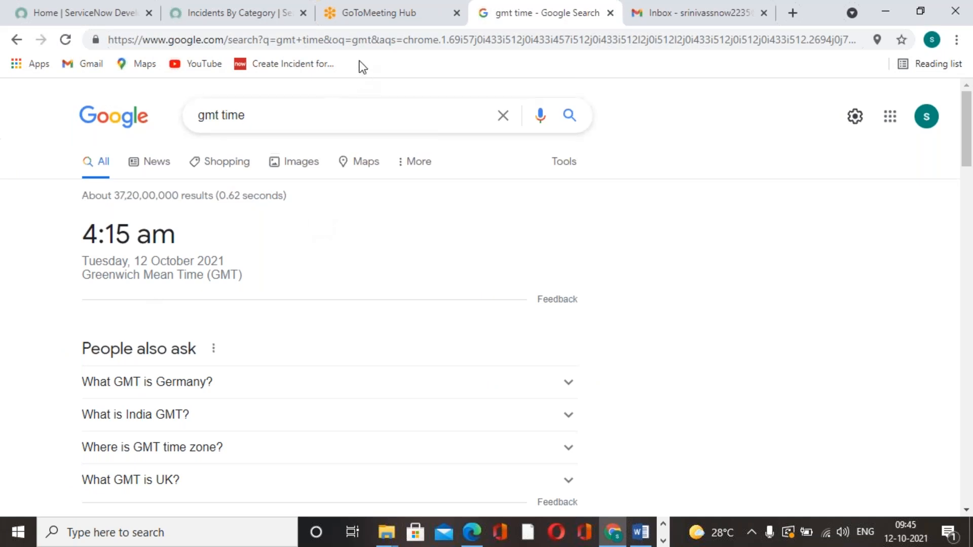
click(347, 21)
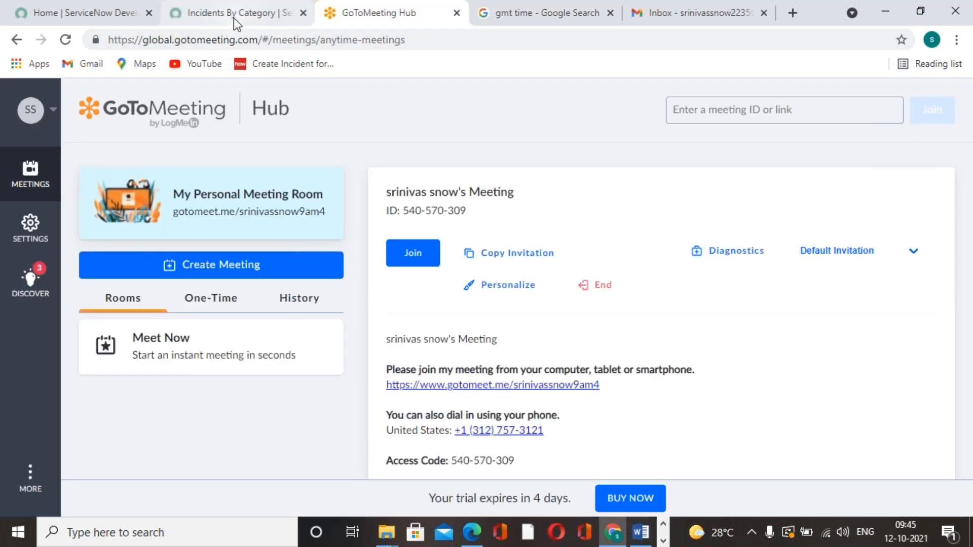
Open Basic Configuration UI16 in ServiceNow and the general system settings to check the configured time zone
click(234, 17)
click(94, 143)
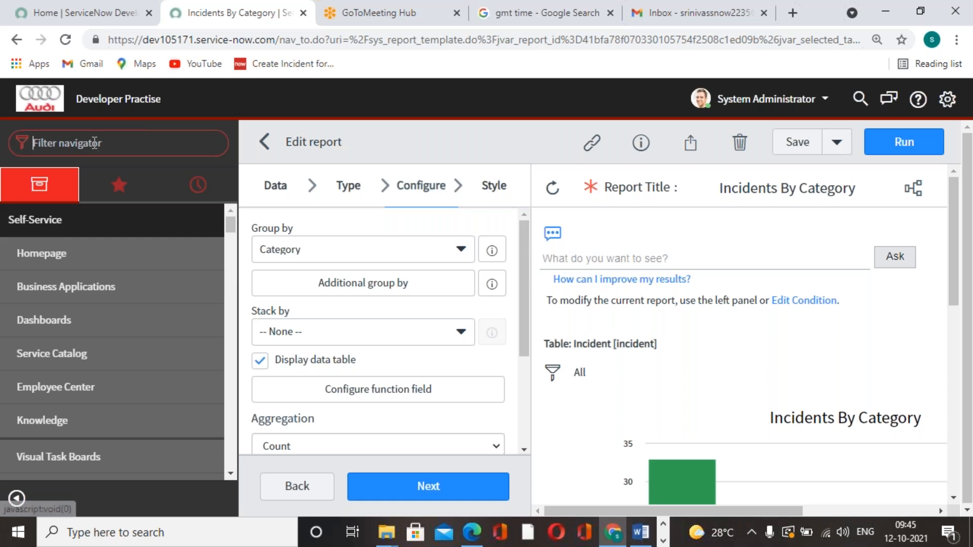
text(basi)
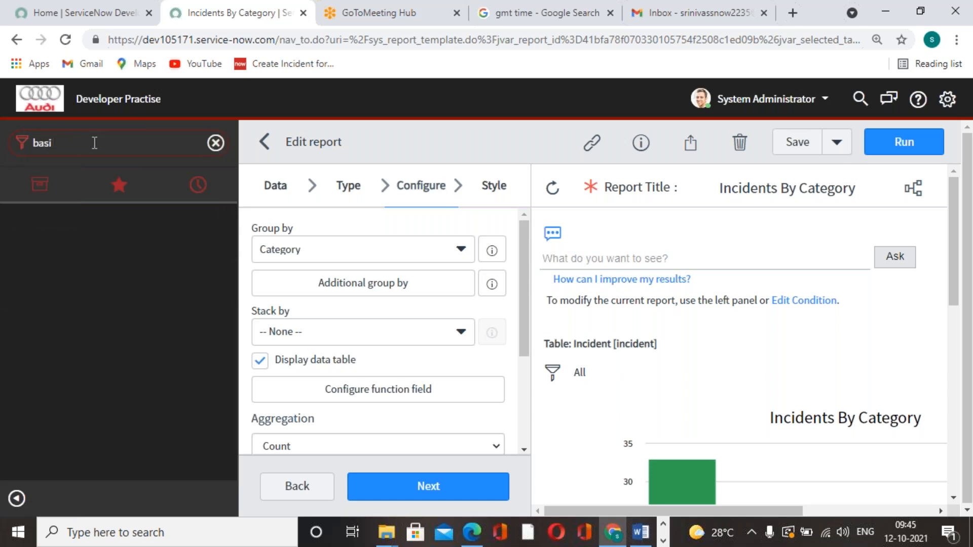
text( conc)
click(134, 297)
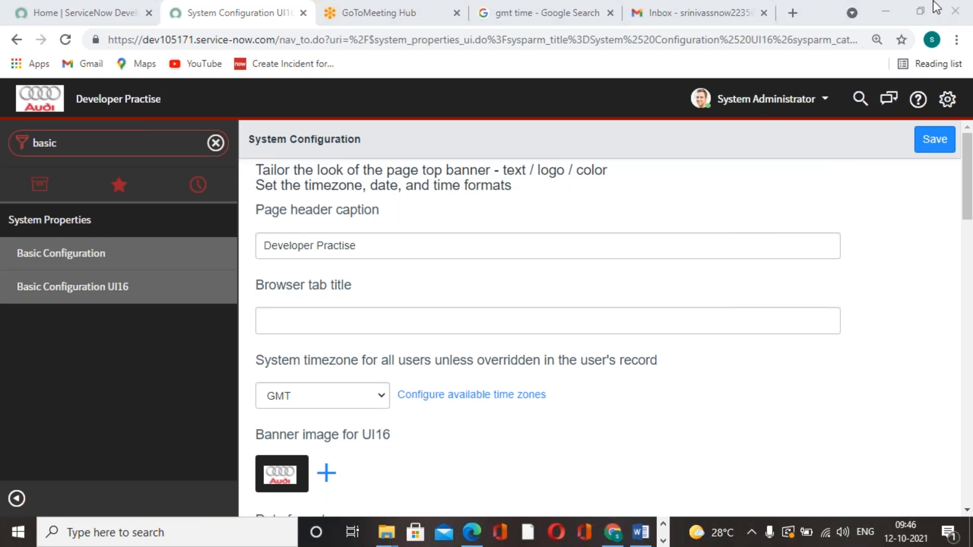
click(947, 99)
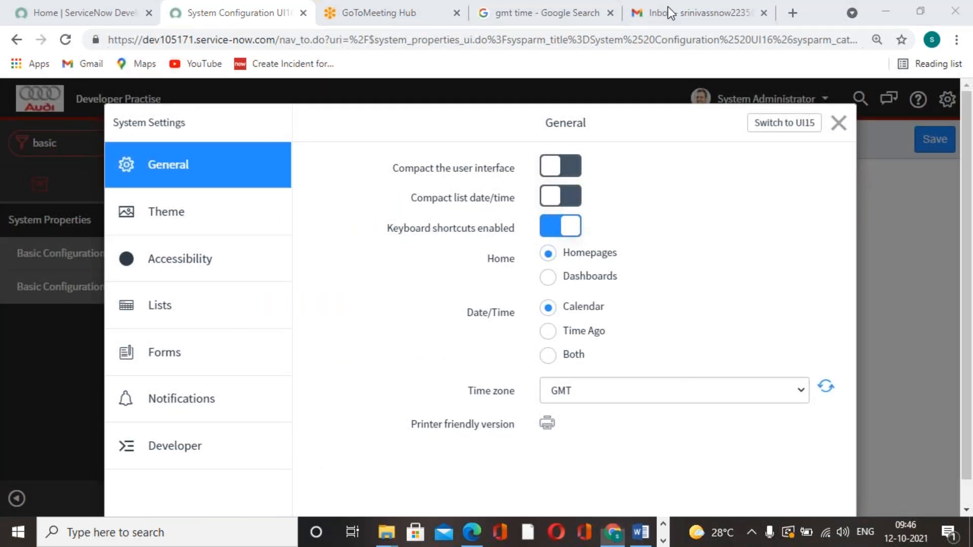
Check the GMT time and reload the Gmail inbox, then close the ServiceNow system settings
click(548, 13)
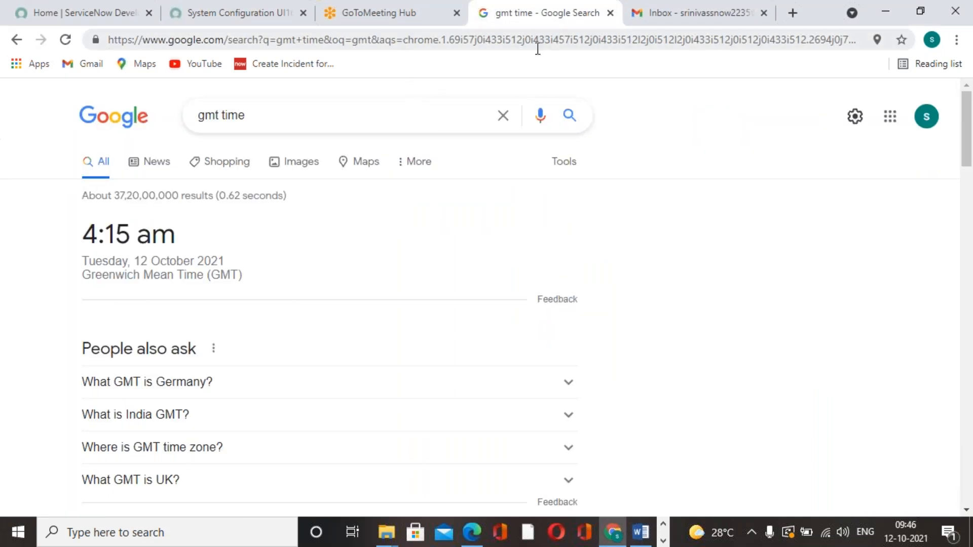
click(730, 14)
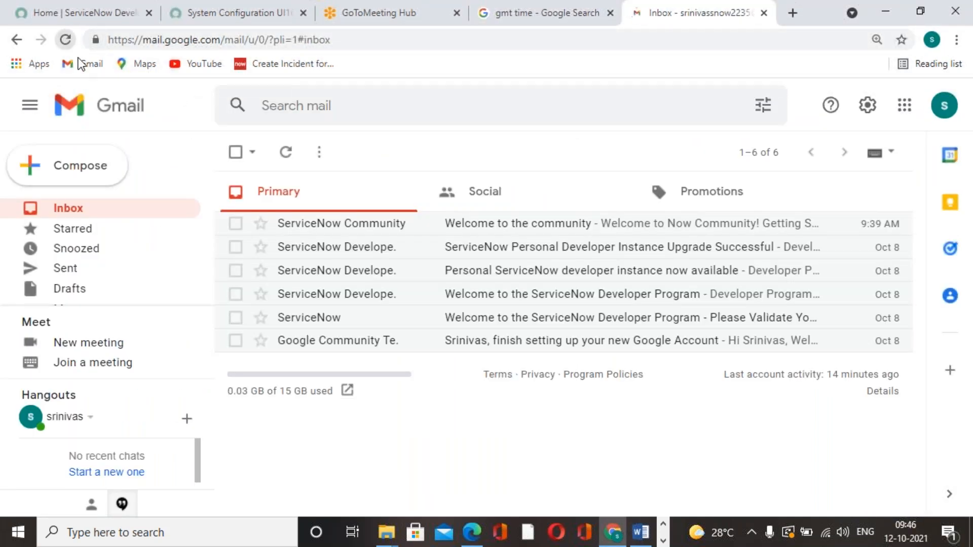
click(82, 63)
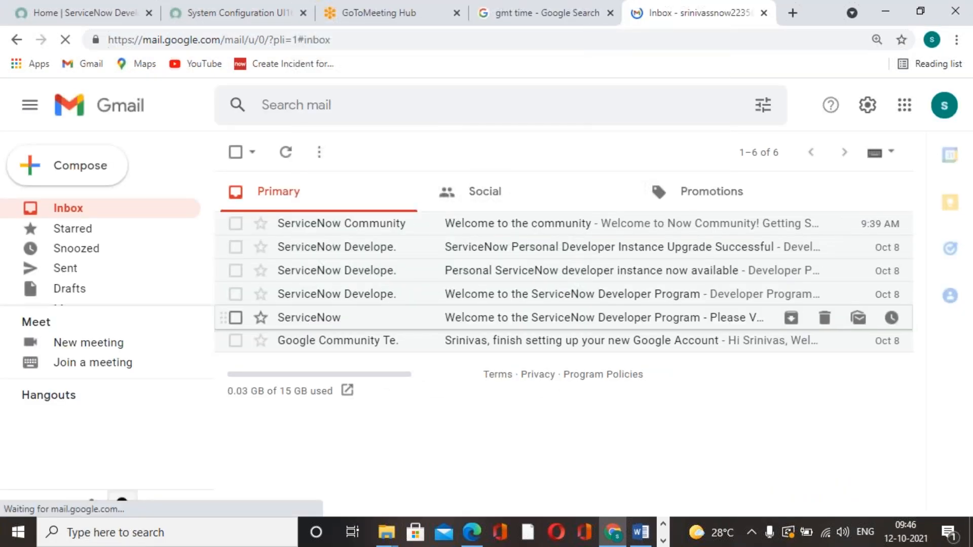
click(570, 22)
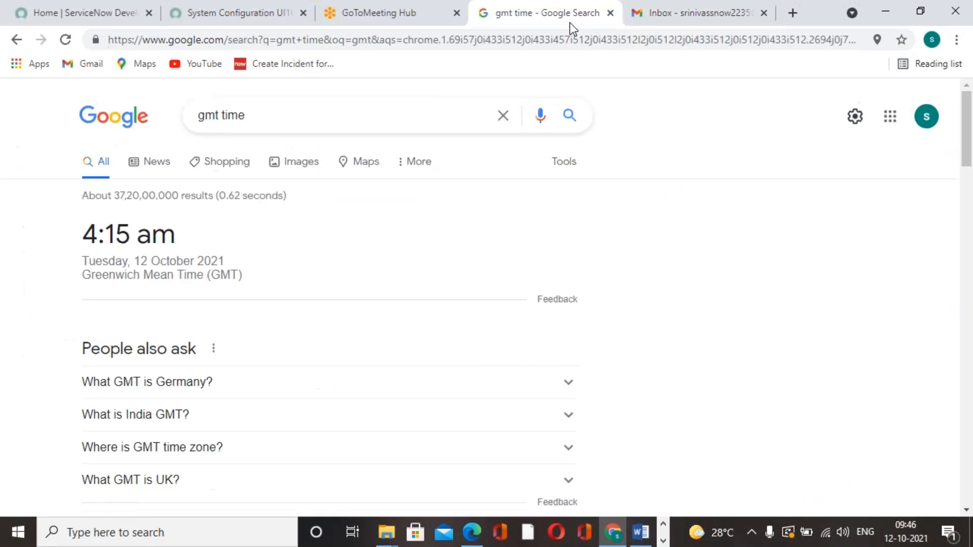
click(244, 13)
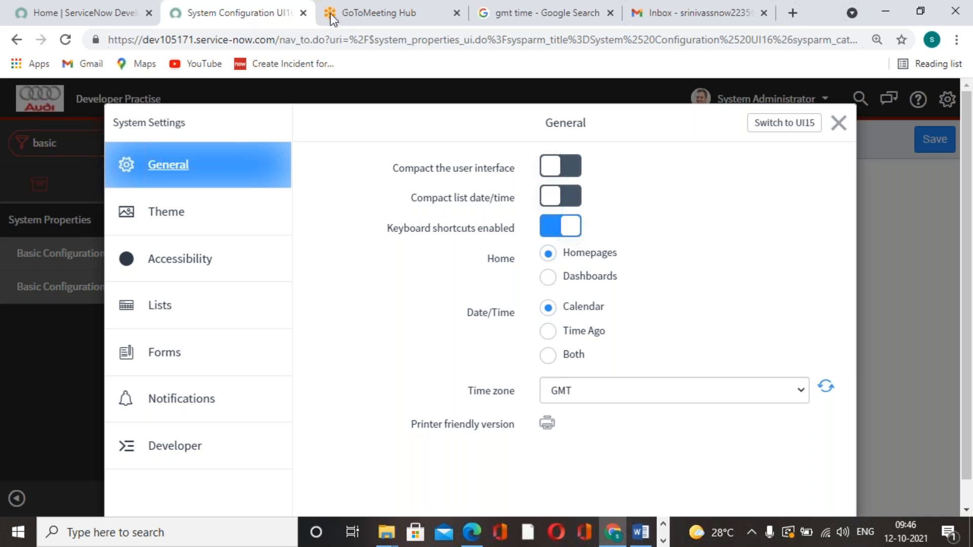
click(847, 123)
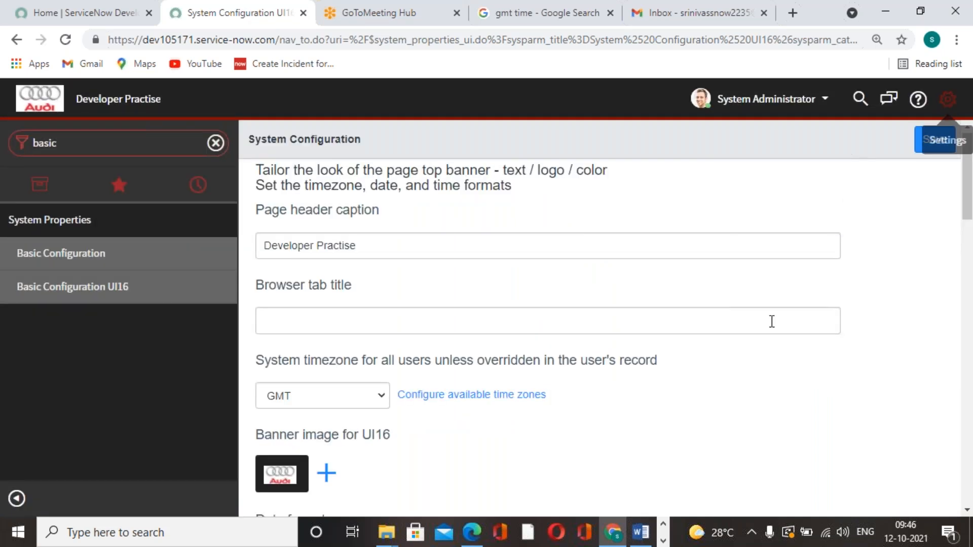
click(400, 20)
click(529, 26)
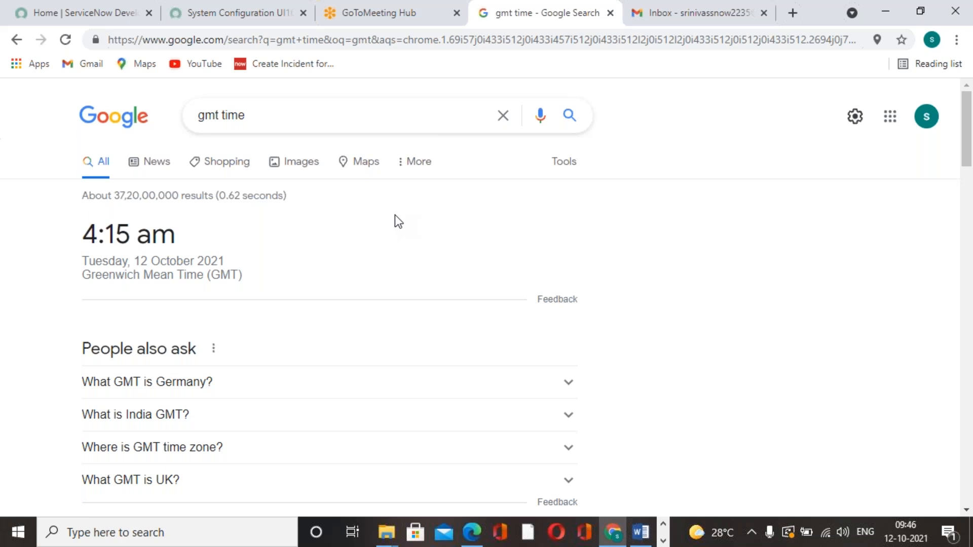
Find the "Incidents By Category" report in the ServiceNow reports list and open it
click(198, 16)
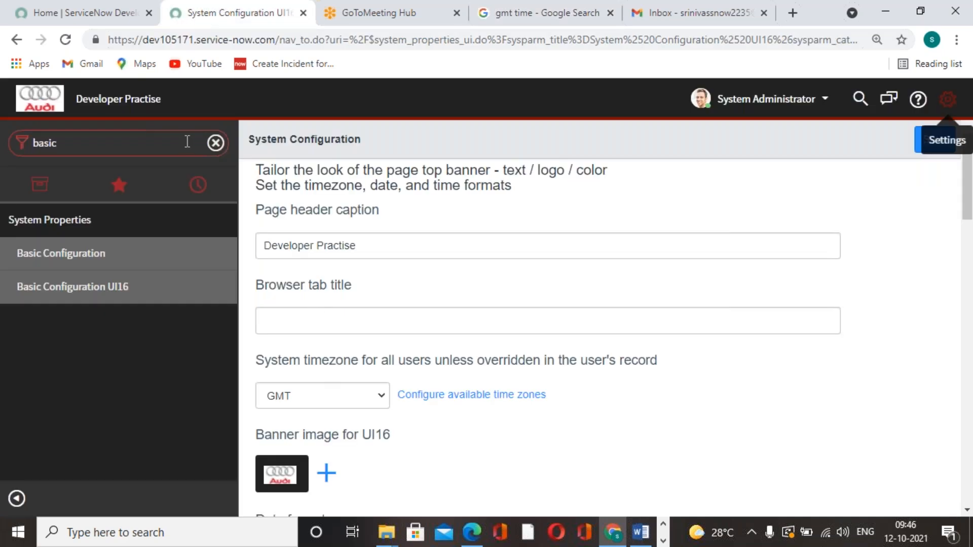
click(179, 136)
text(reports)
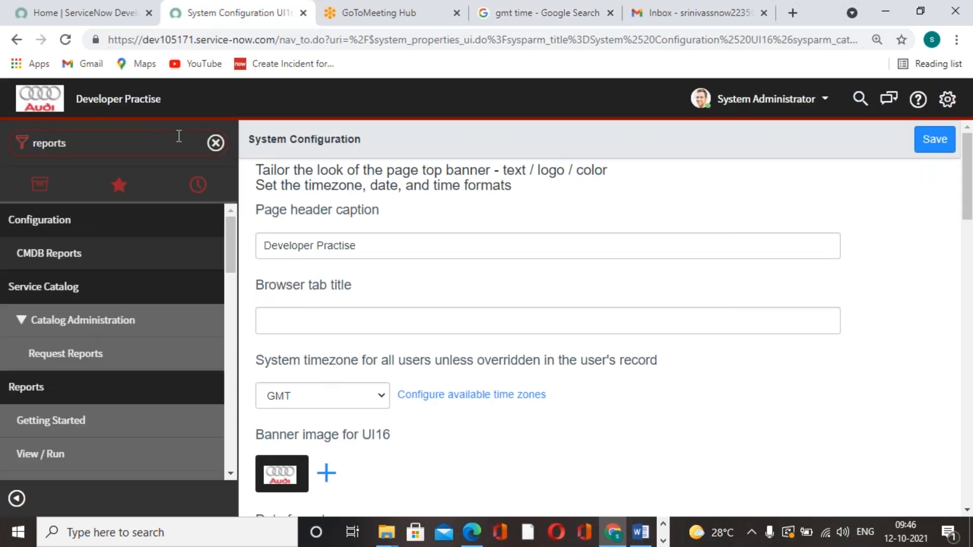
scroll(127, 330, down, 3)
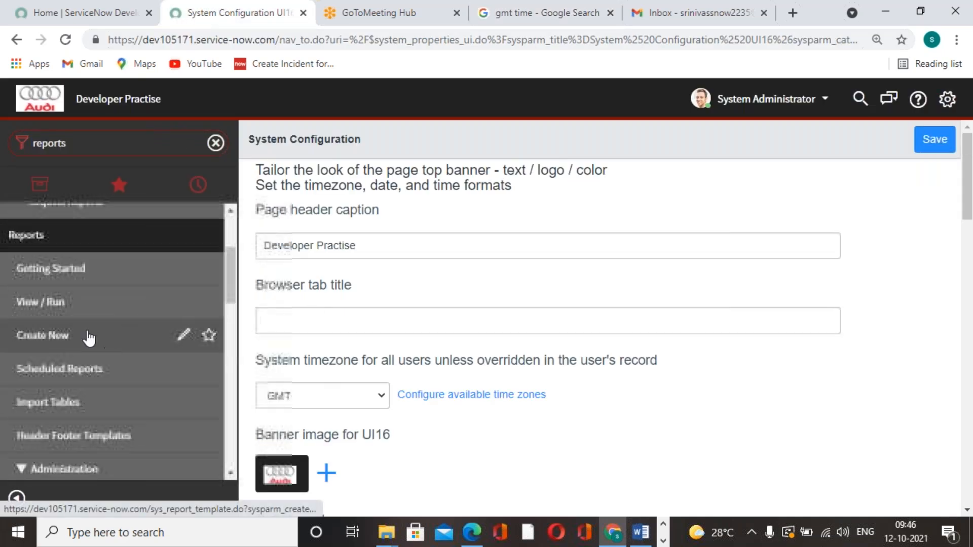
click(78, 314)
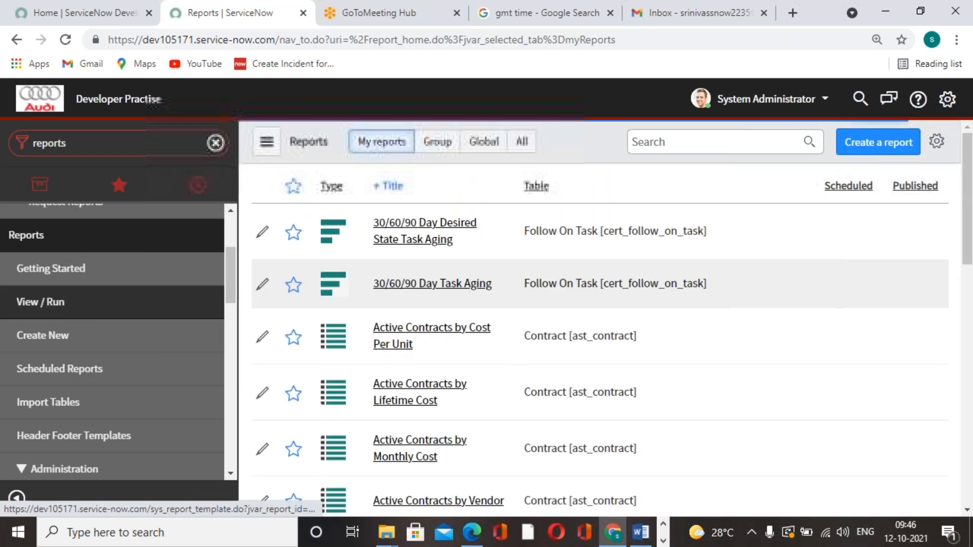
click(666, 145)
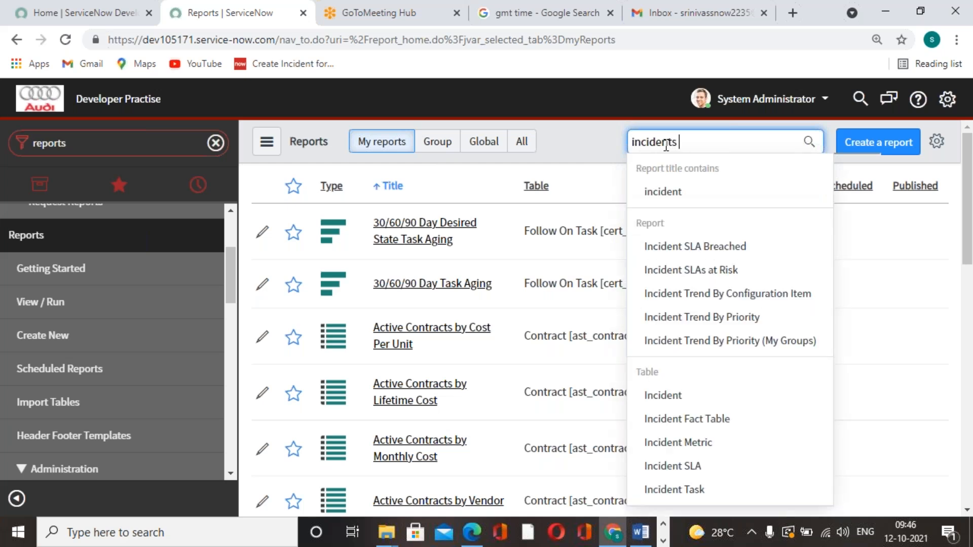
text(incidents by)
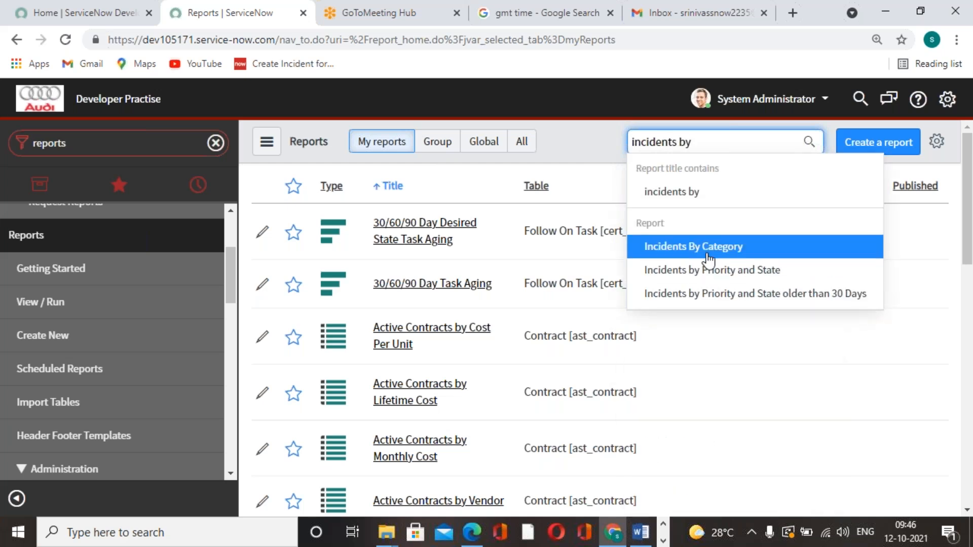
click(704, 247)
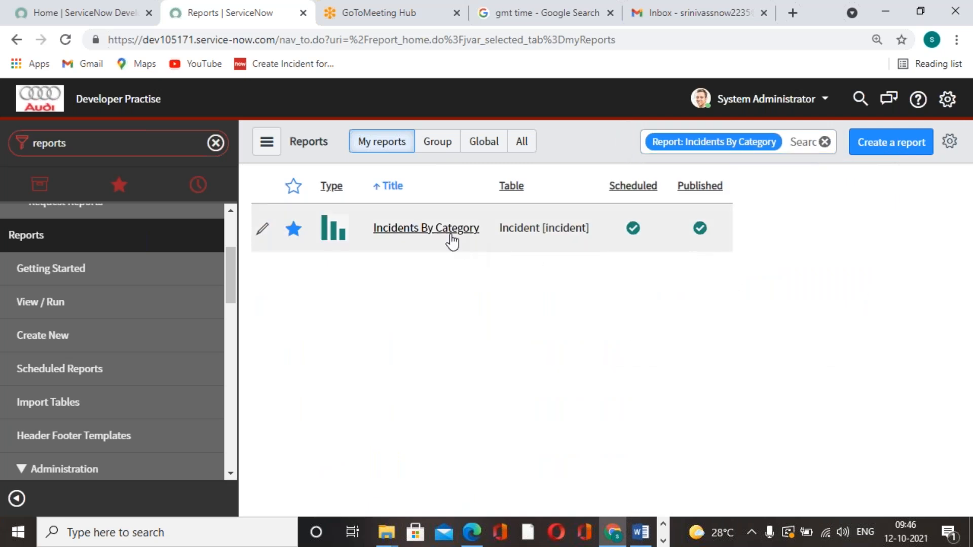
click(451, 234)
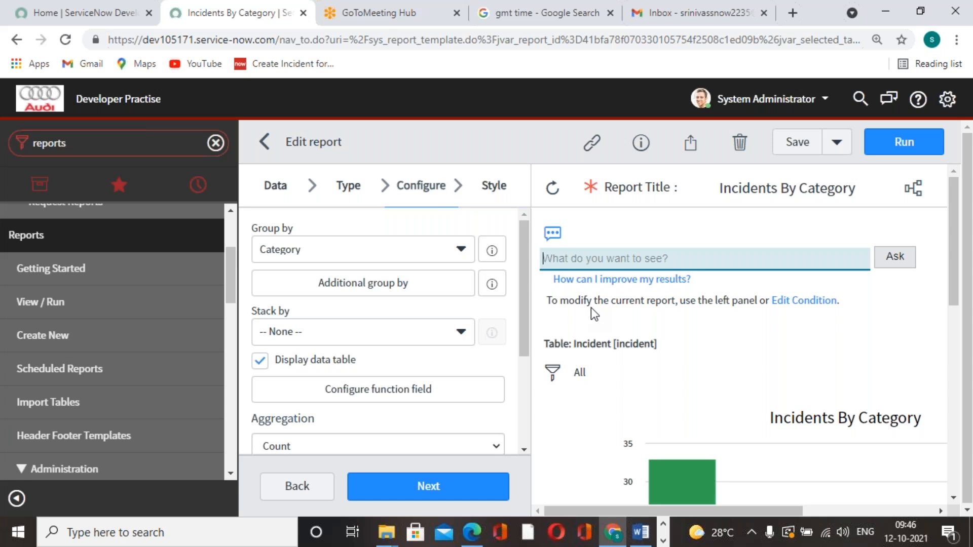
Review the report's chart and data table, and open its sharing options
scroll(686, 275, down, 10)
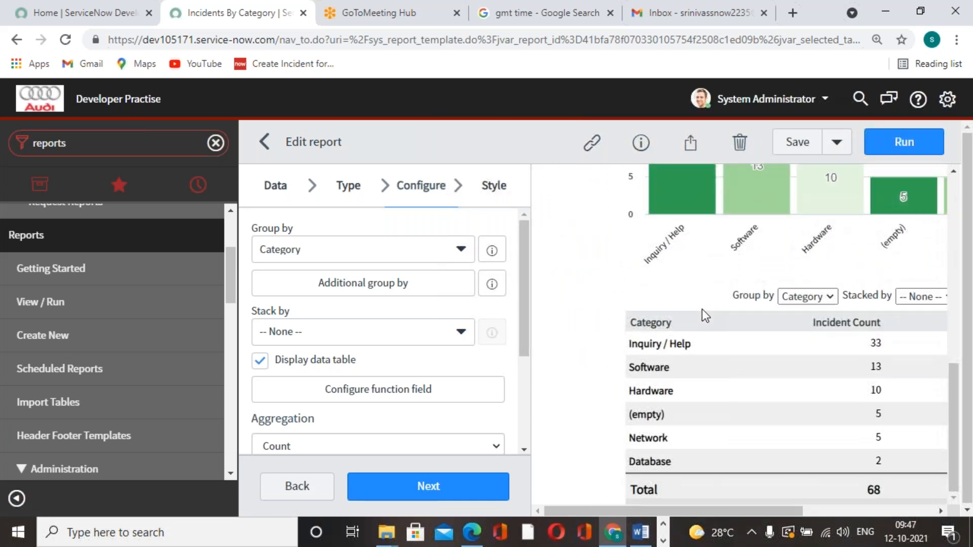
scroll(702, 309, up, 10)
click(690, 143)
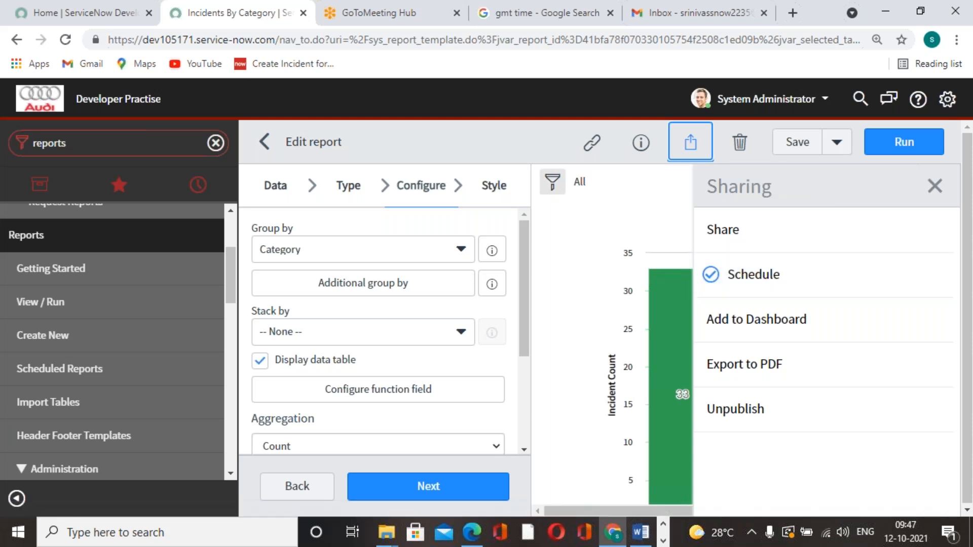
Check the Gmail inbox for the report email and the GMT time, and return to the report's sharing options
click(730, 13)
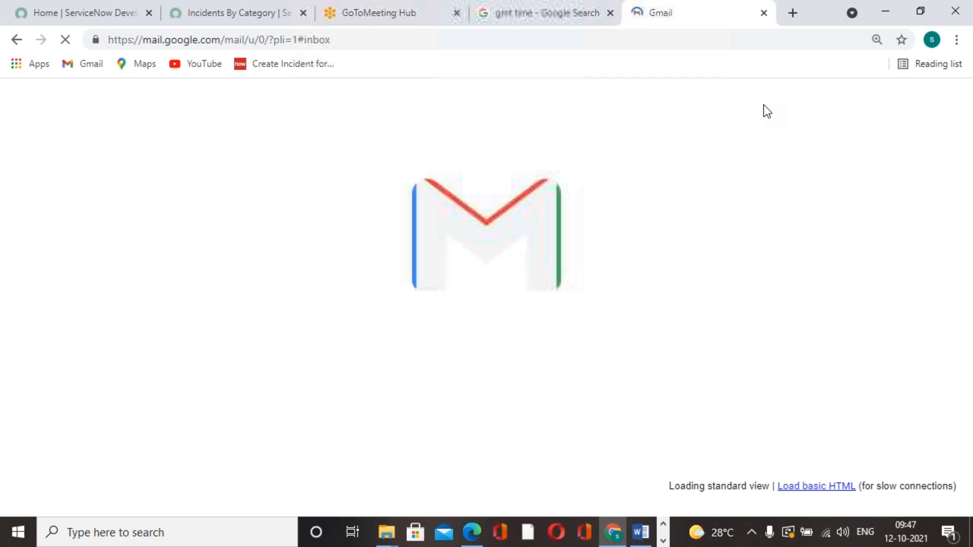
click(584, 23)
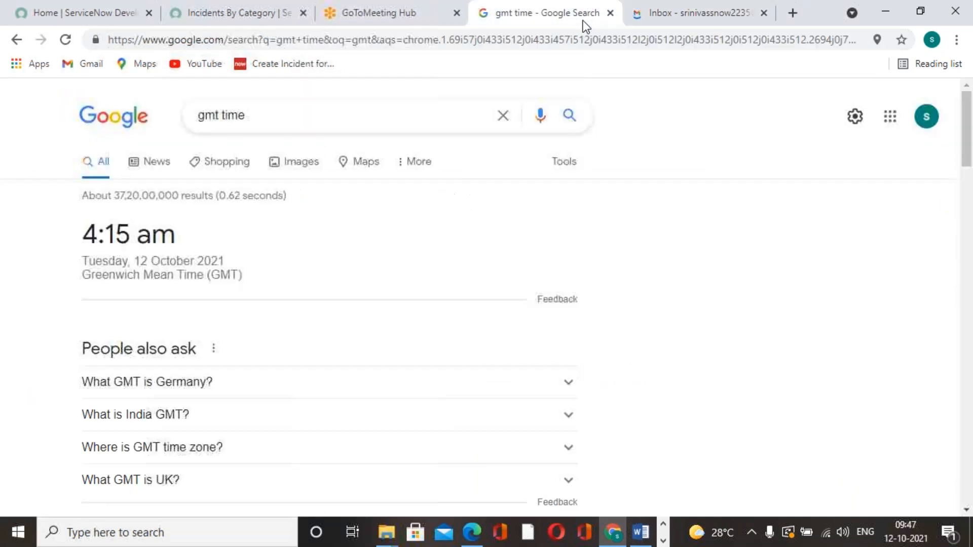
click(104, 13)
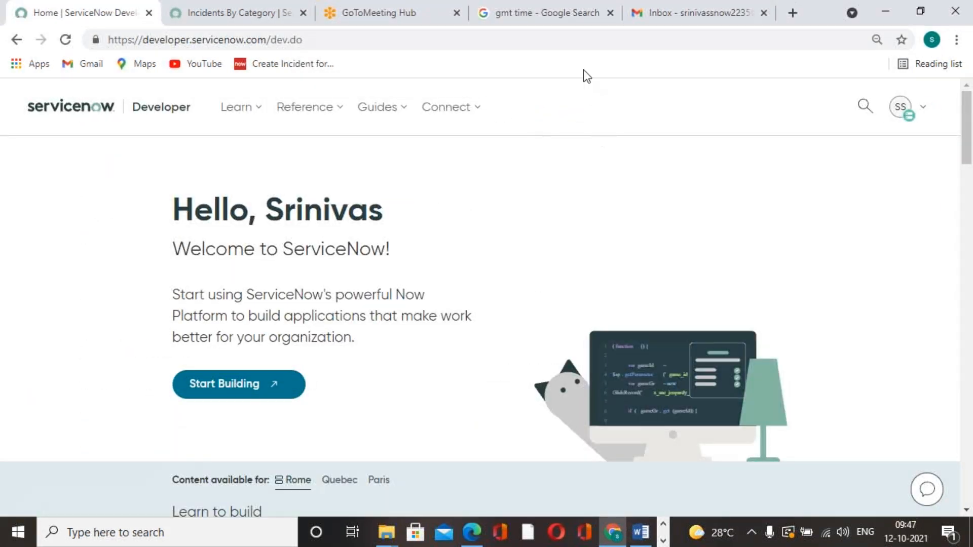
click(555, 28)
click(228, 16)
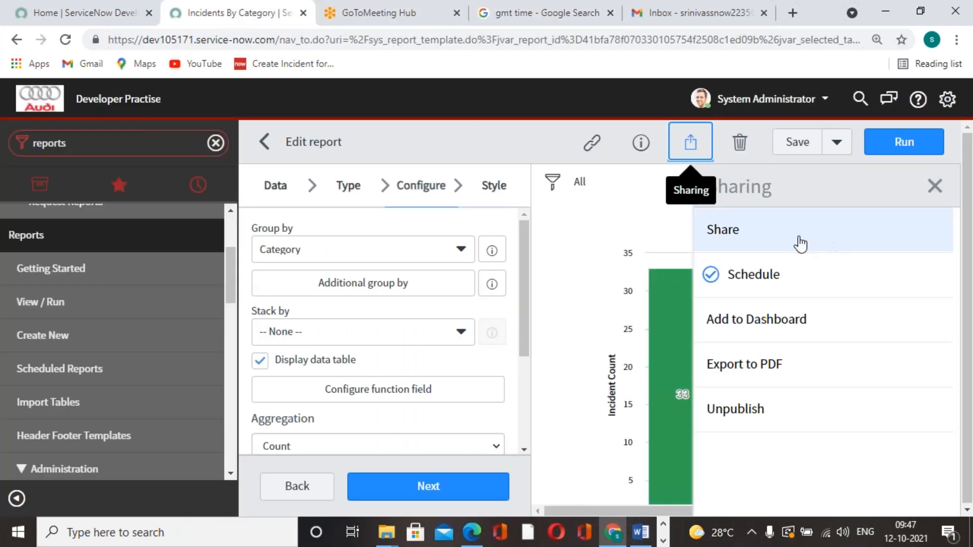
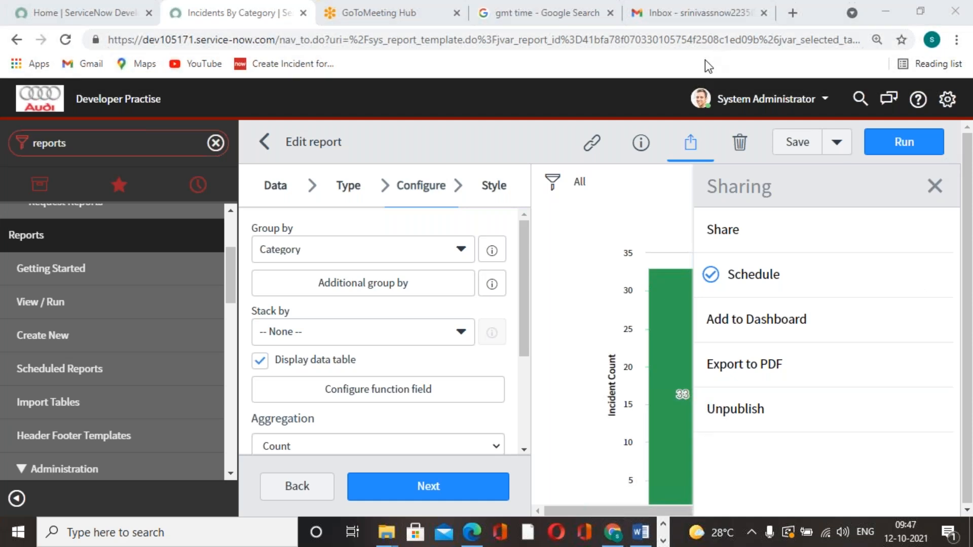
Close the sharing options and review the report's bar chart and data table
click(935, 187)
scroll(860, 283, down, 5)
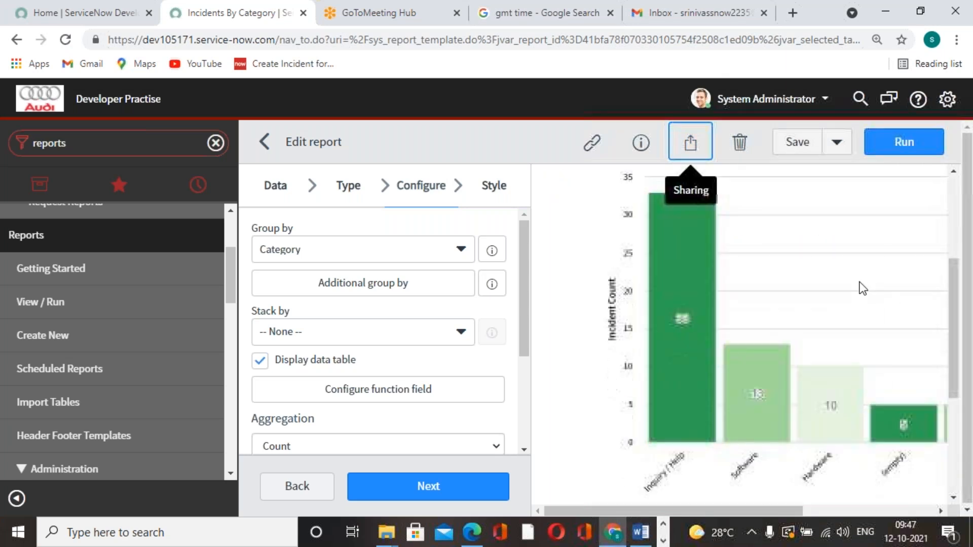
scroll(861, 287, down, 3)
scroll(861, 287, up, 8)
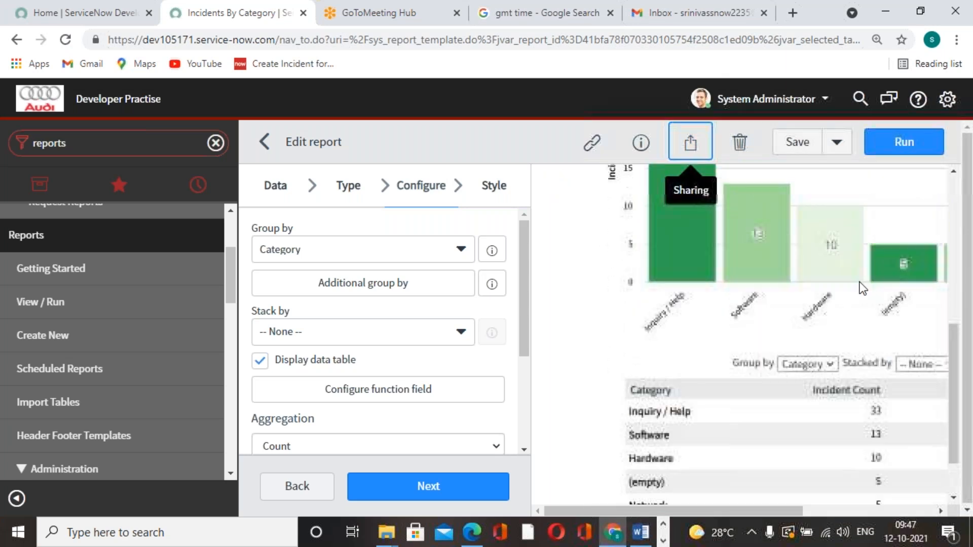
mouse_move(693, 413)
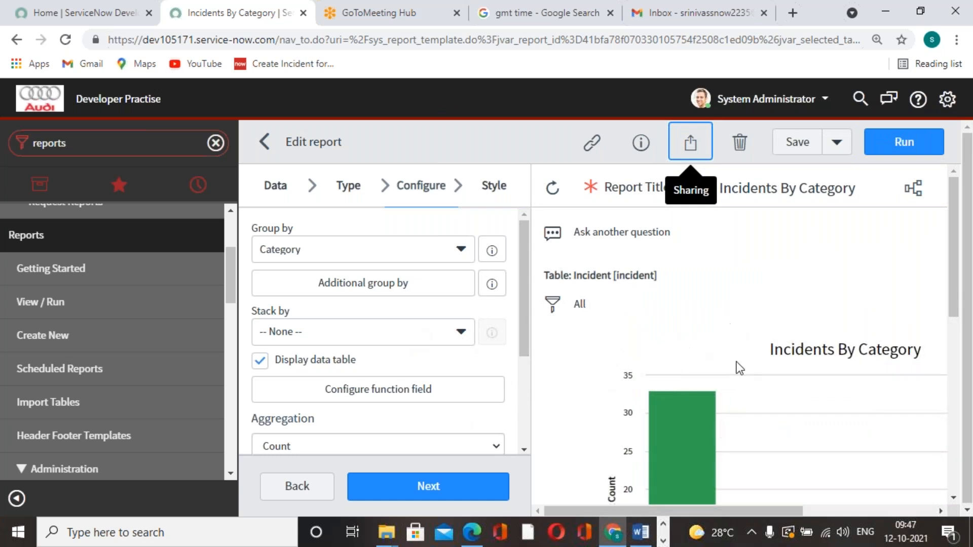
scroll(749, 314, down, 5)
scroll(753, 322, up, 4)
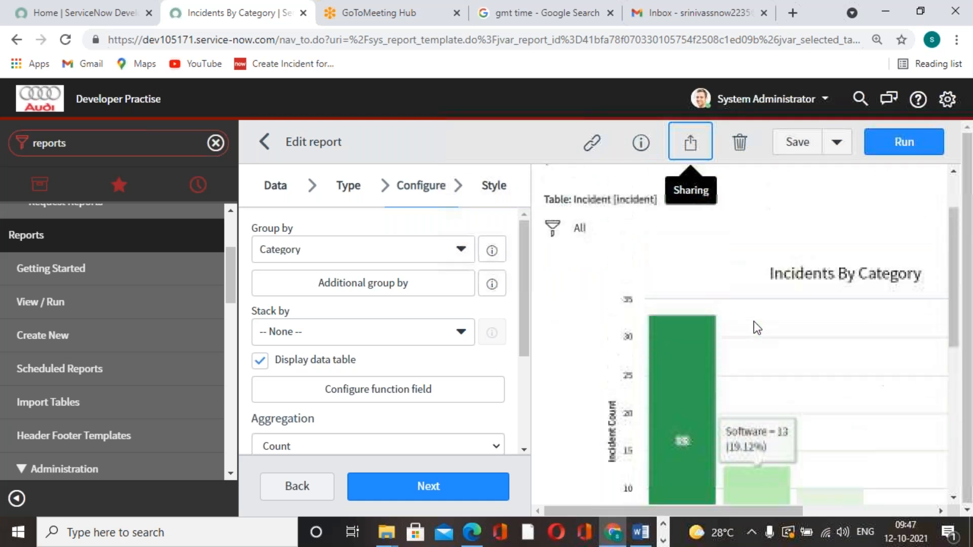
Run the "Incidents By Category" report again and look over the refreshed chart
click(913, 147)
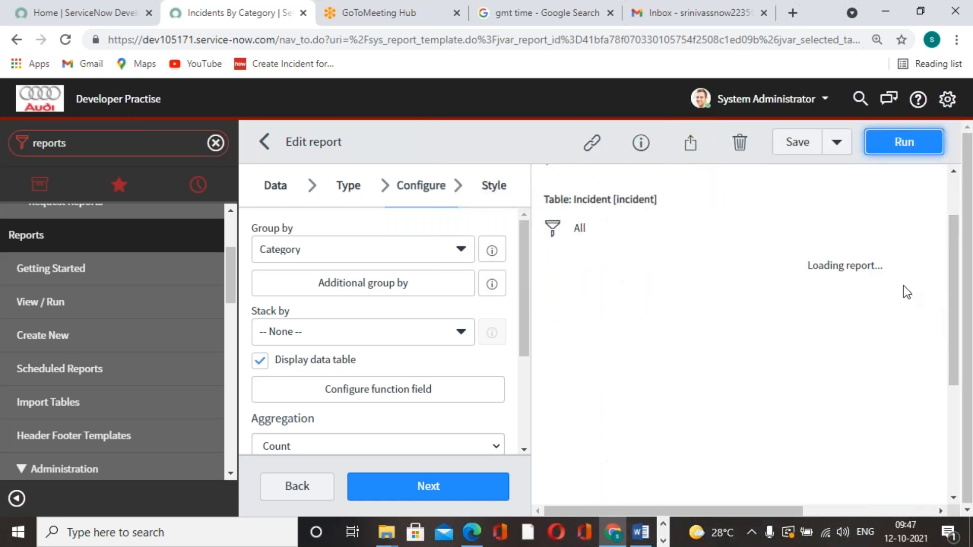
scroll(856, 372, down, 5)
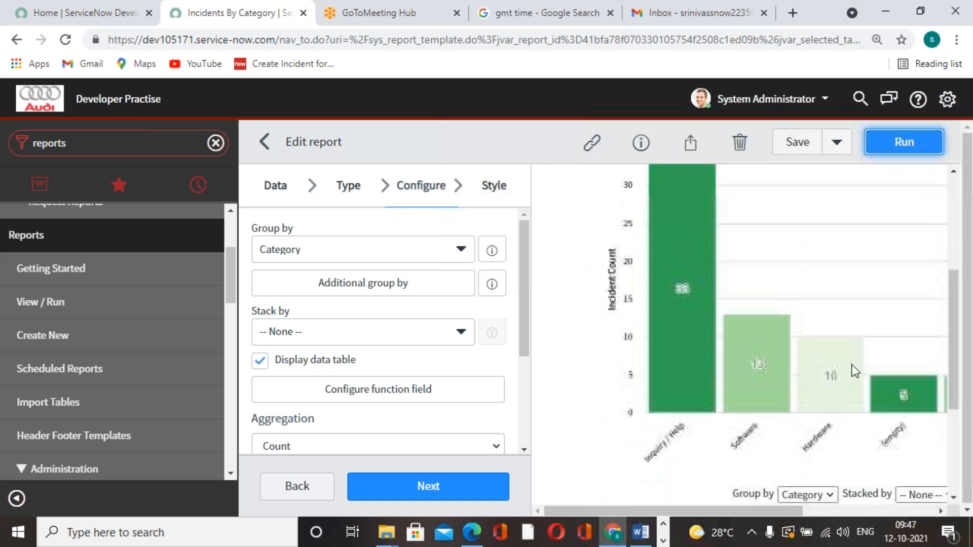
scroll(856, 372, up, 7)
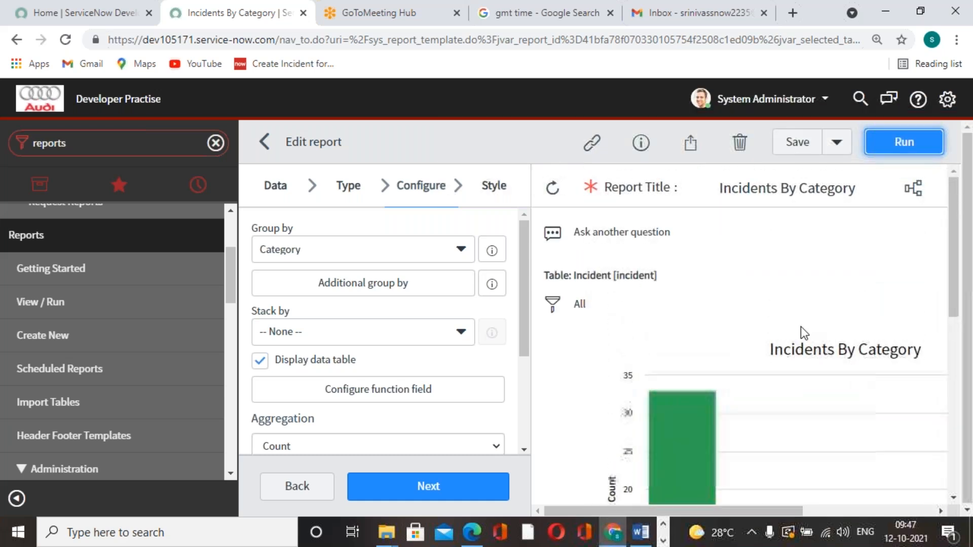
Create an email schedule for the report that runs Monthly on day 12
click(691, 143)
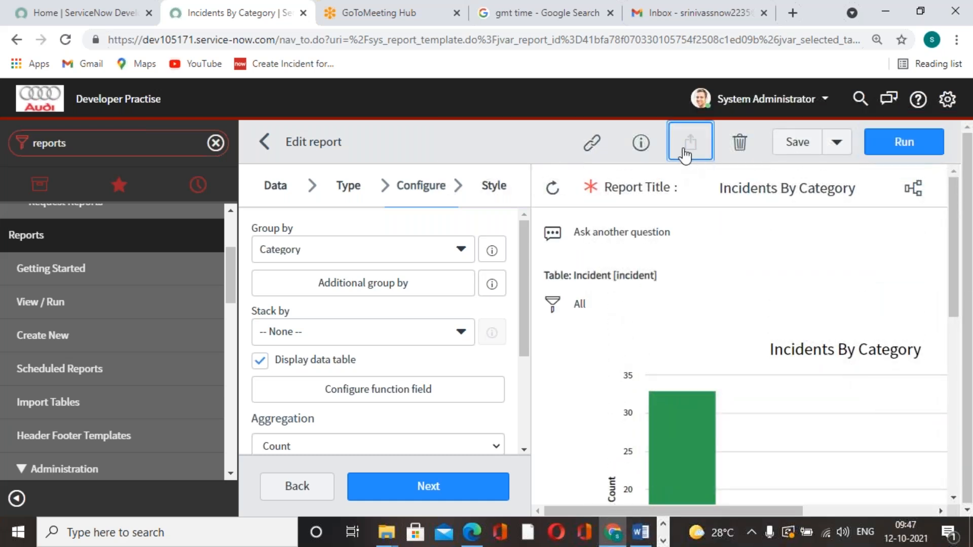
click(750, 274)
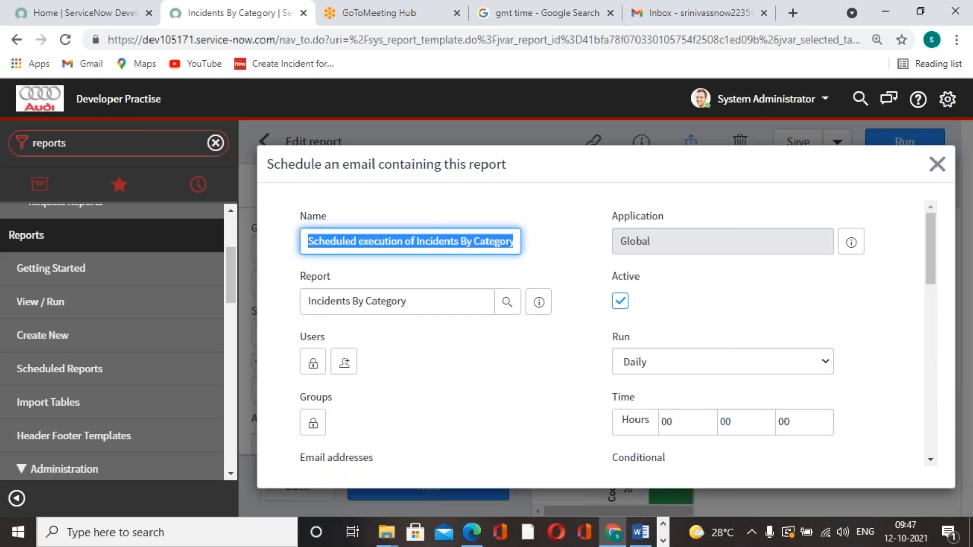
scroll(717, 278, down, 2)
click(745, 290)
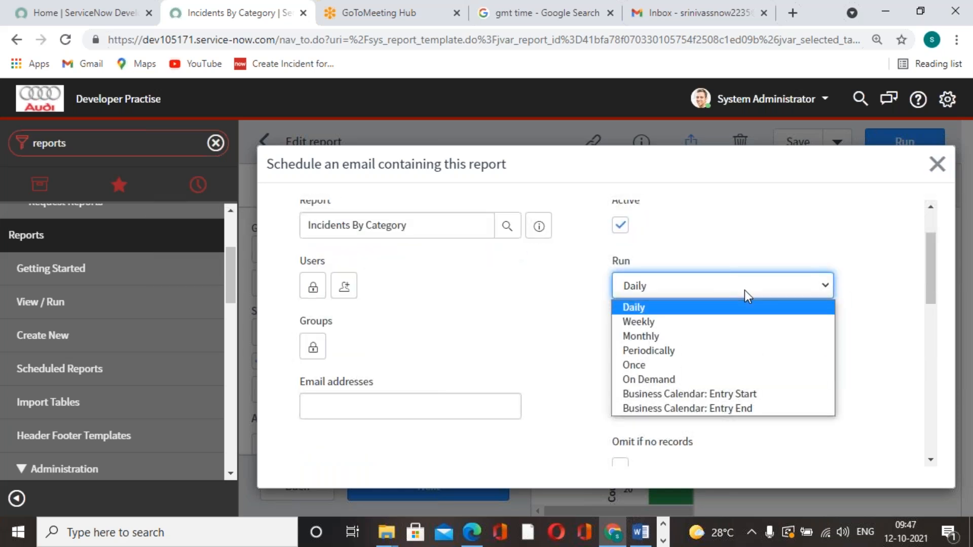
click(682, 337)
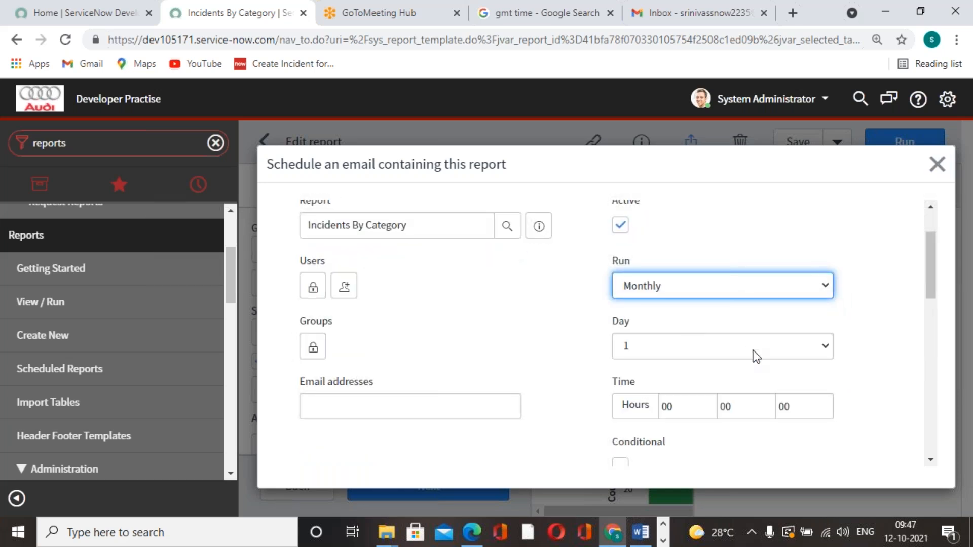
click(751, 350)
click(670, 184)
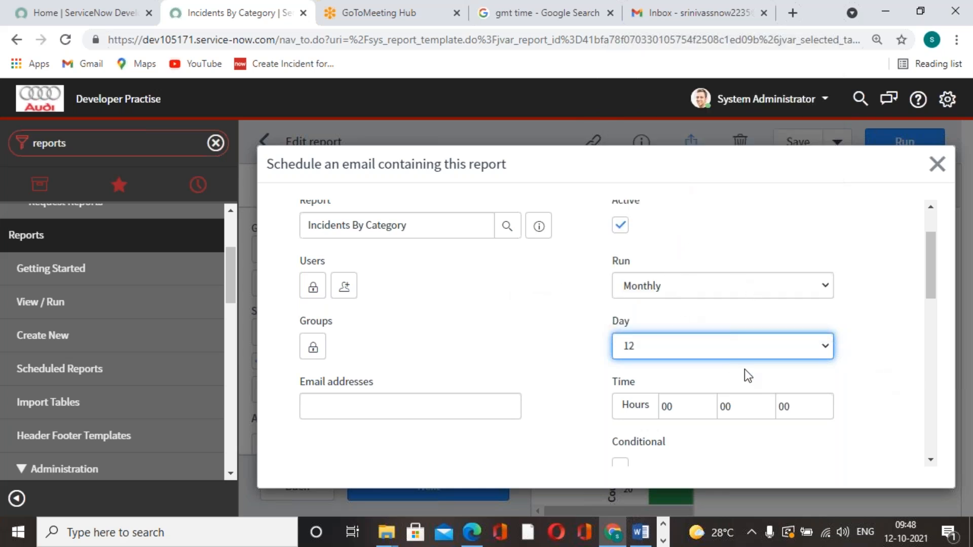
Set the monthly schedule's run time to 4 hours and 20 minutes
scroll(745, 373, down, 1)
click(691, 329)
key(BackSpace)
key(BackSpace)
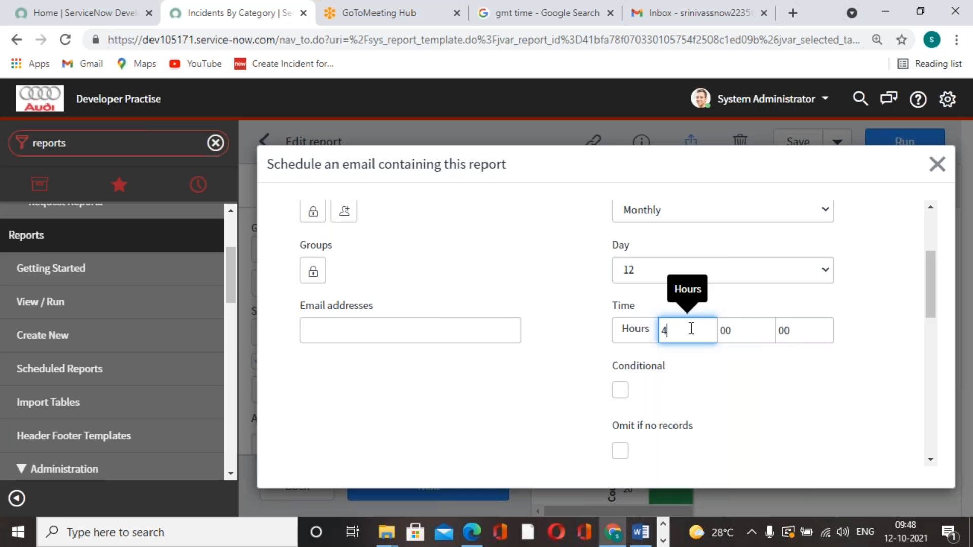
text(4)
key(Tab)
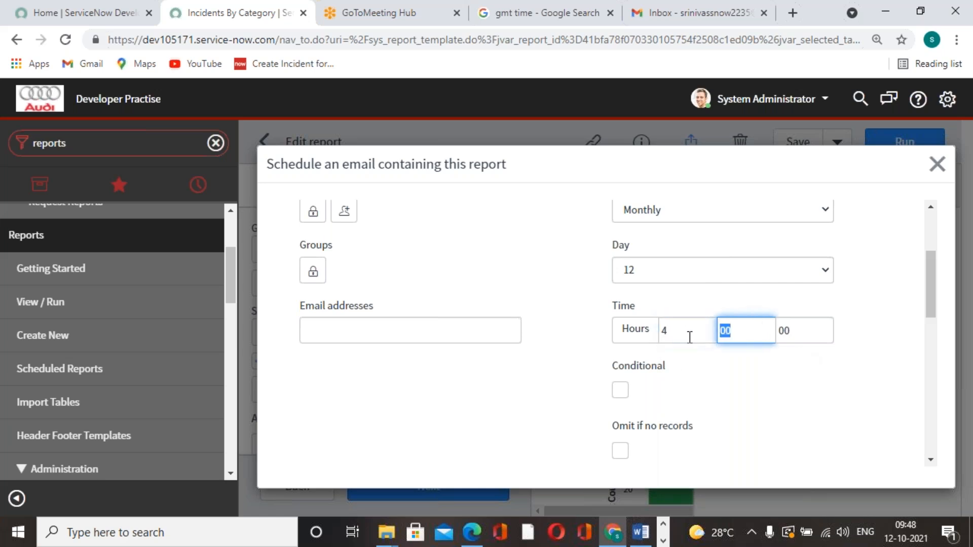
text(20)
Refresh the GMT time search to check the current time, and return to the report's schedule form
click(446, 19)
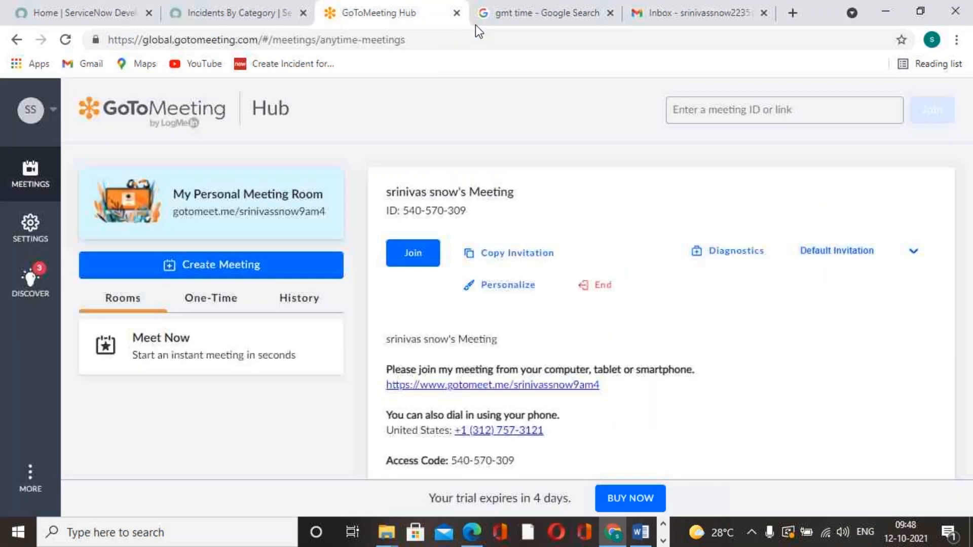
click(486, 21)
click(65, 39)
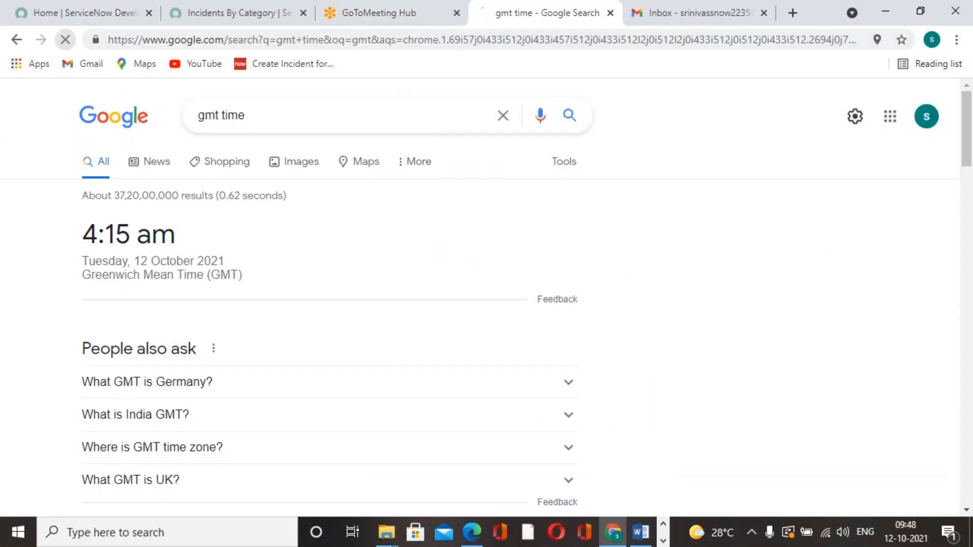
click(227, 16)
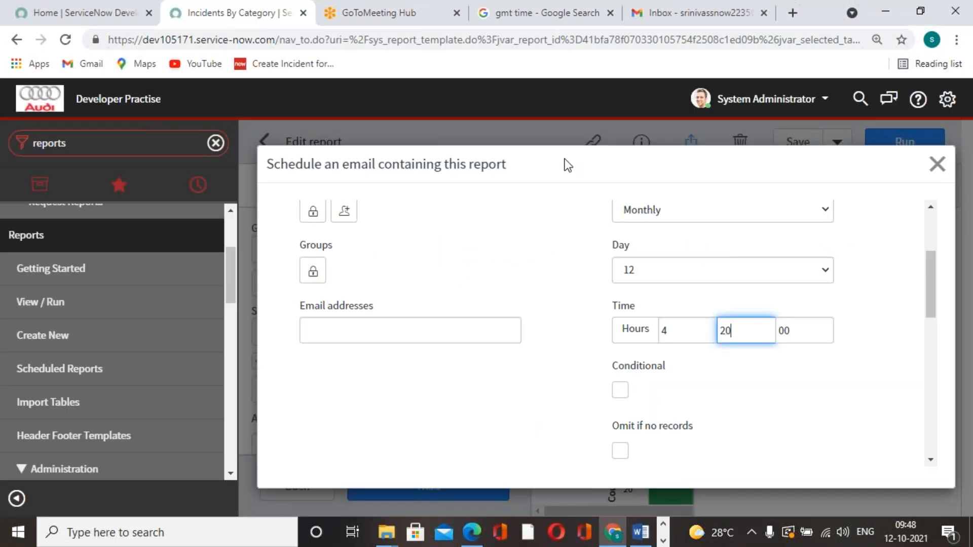
Enter "Report of Incident" as the subject of the scheduled email
click(750, 410)
scroll(751, 410, down, 3)
scroll(750, 409, down, 2)
scroll(602, 337, up, 2)
scroll(591, 337, down, 4)
scroll(501, 353, up, 3)
click(459, 284)
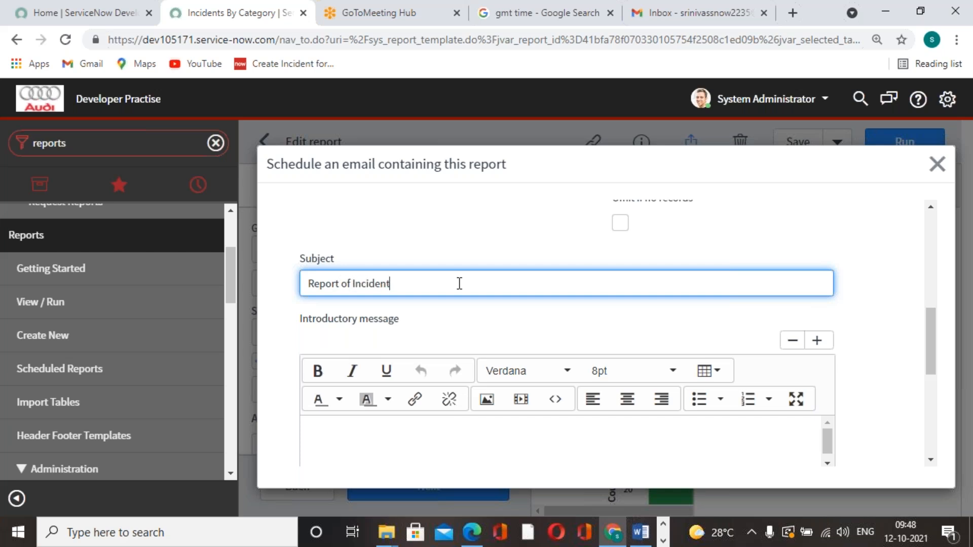
Submit the email schedule with PDF-landscape output, and save and run the report
scroll(460, 283, down, 5)
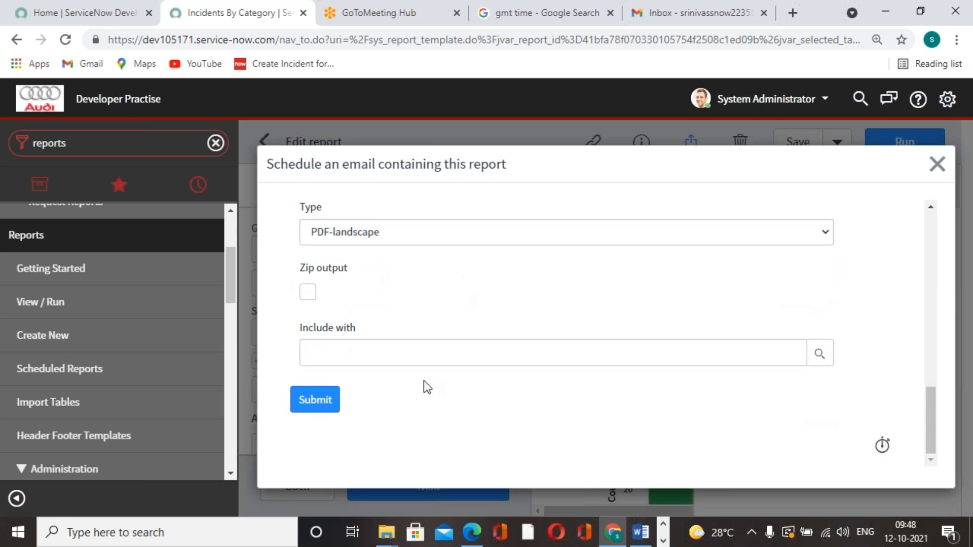
click(318, 401)
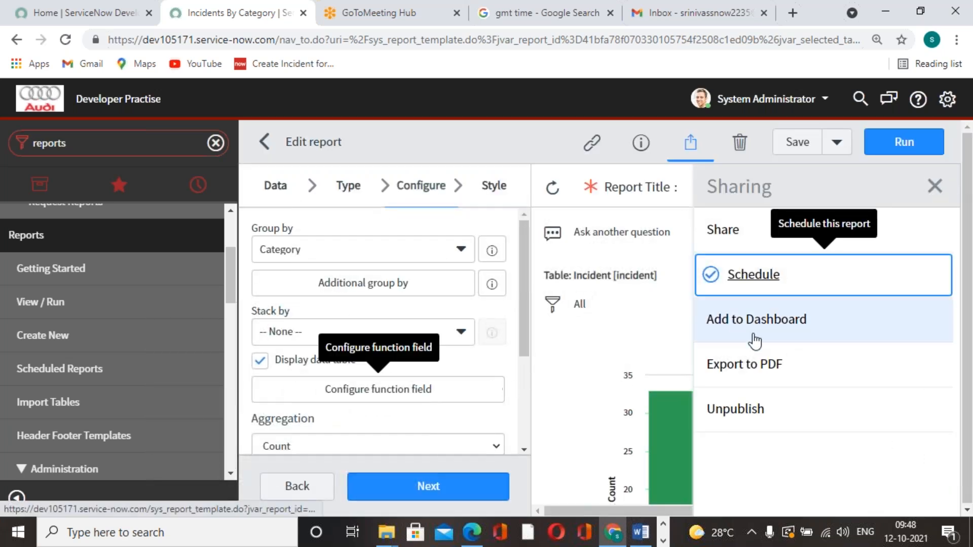
click(798, 142)
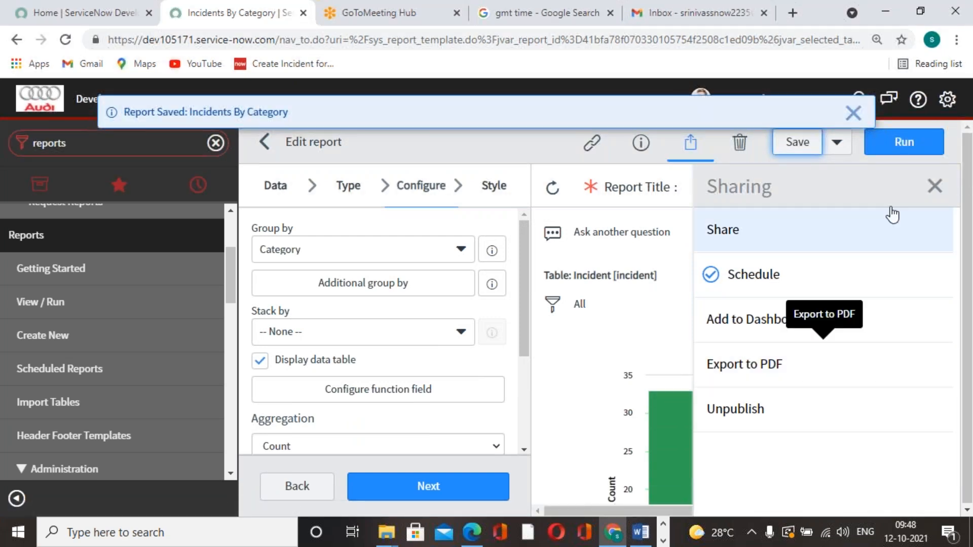
click(896, 144)
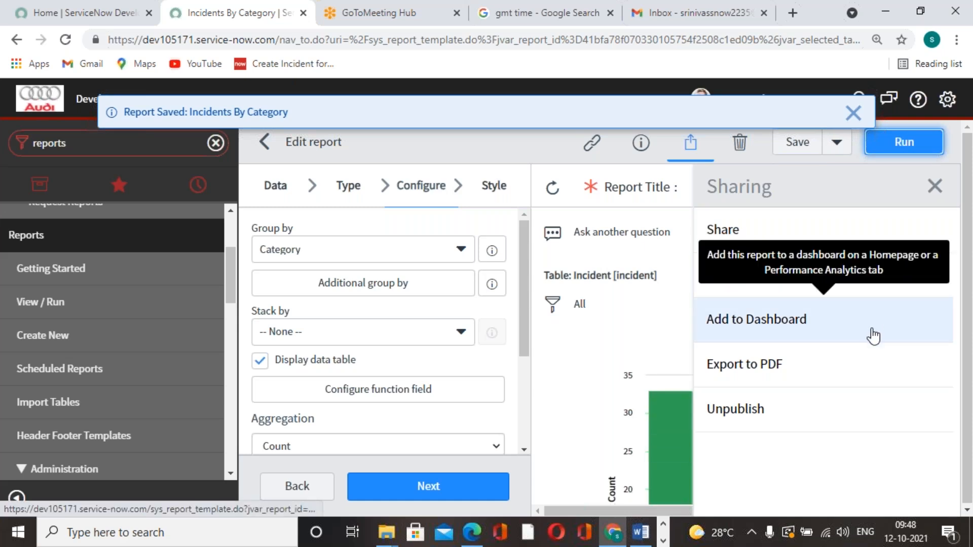
Open another email schedule form for the report and look through its recipient, timing and message fields
click(768, 275)
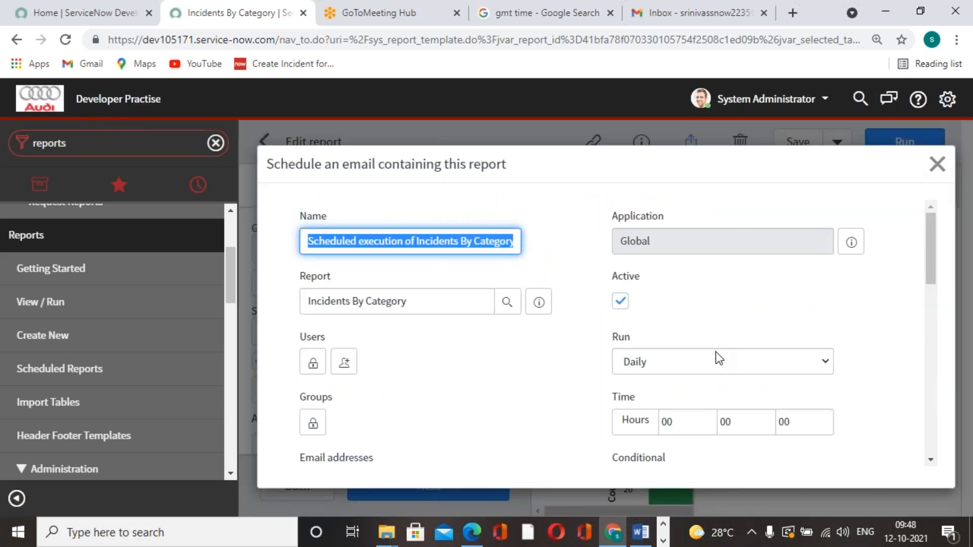
scroll(531, 396, down, 2)
scroll(531, 396, up, 1)
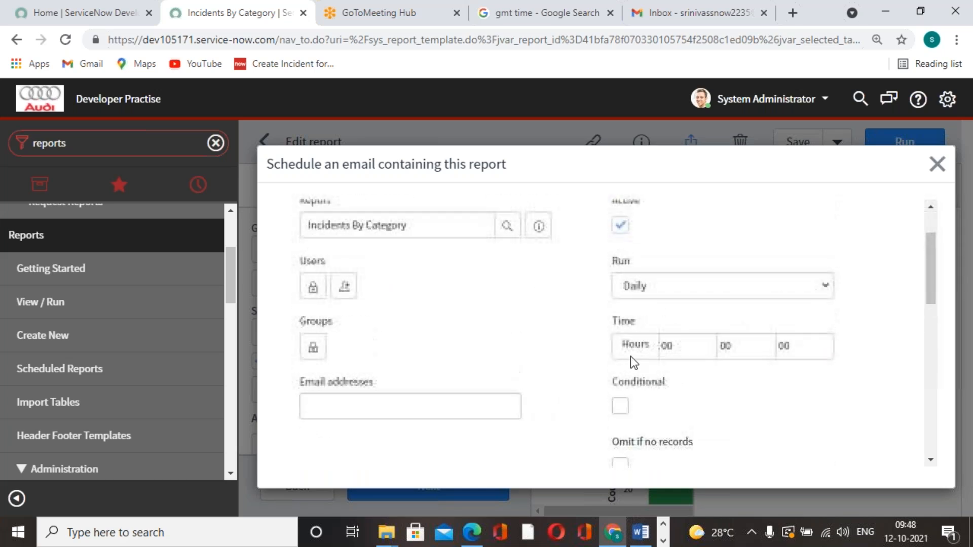
scroll(583, 351, up, 1)
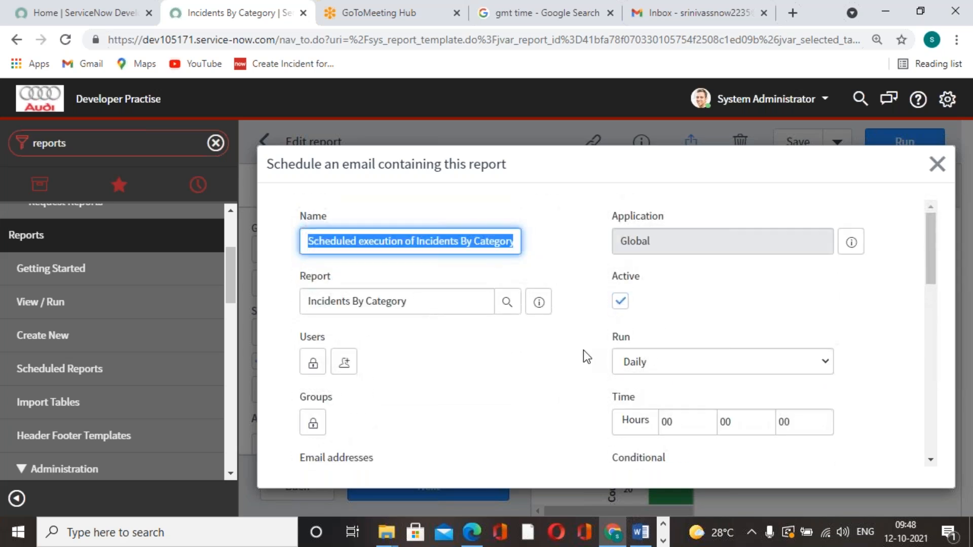
click(535, 378)
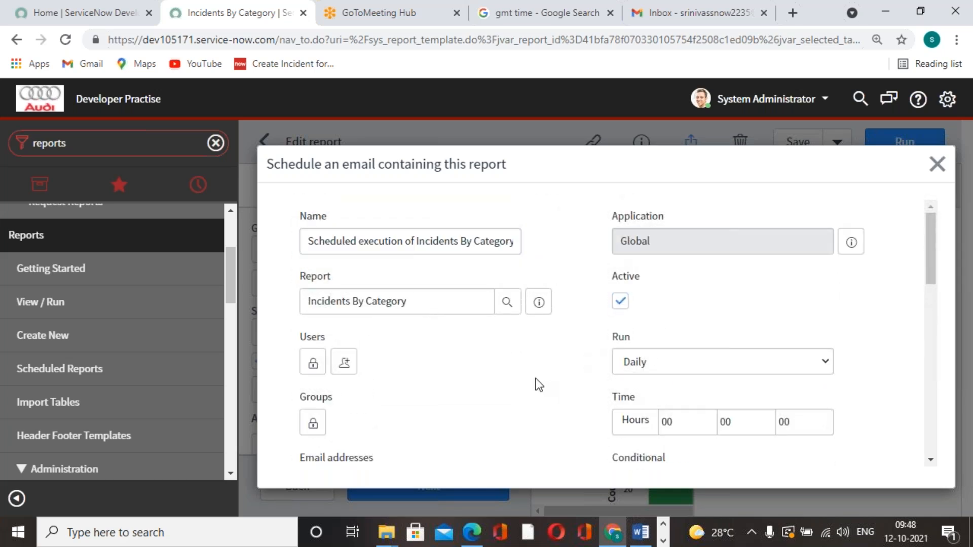
scroll(536, 380, down, 2)
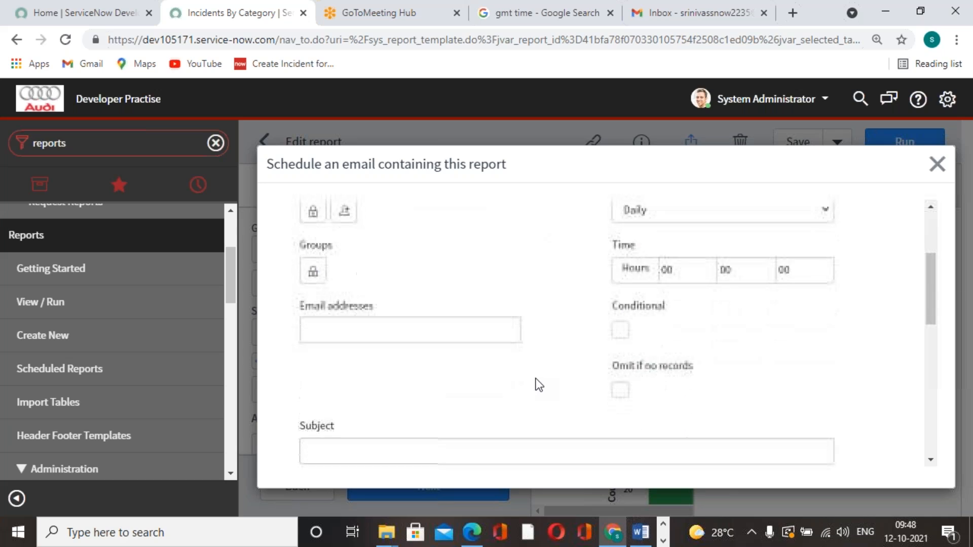
scroll(536, 381, up, 1)
scroll(539, 385, down, 5)
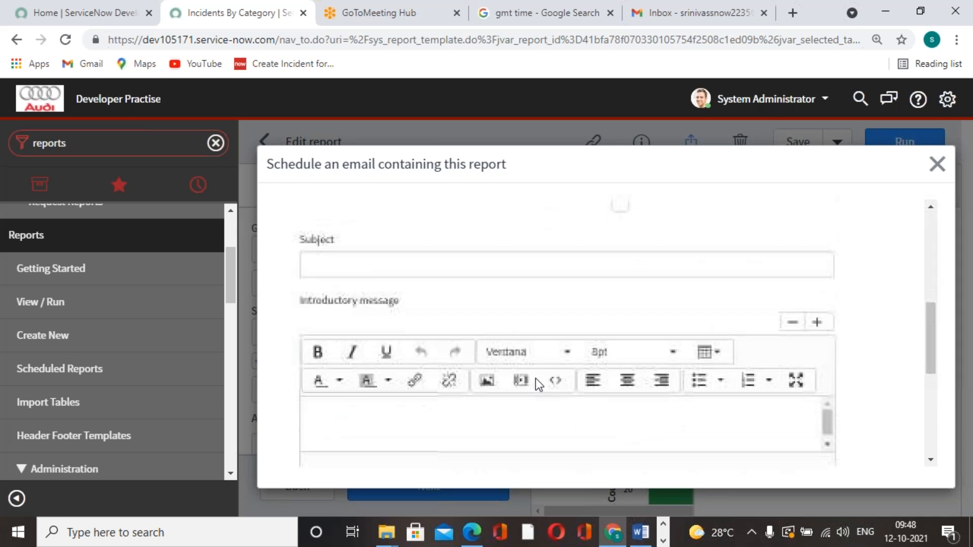
scroll(538, 385, up, 5)
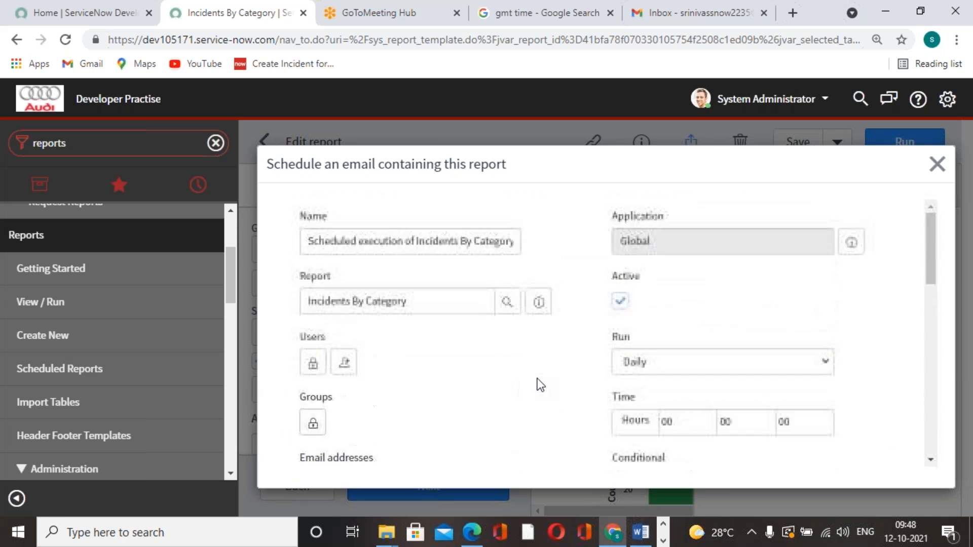
Set the second email schedule to run Monthly on day 12
scroll(540, 386, down, 1)
click(728, 276)
click(709, 334)
click(711, 339)
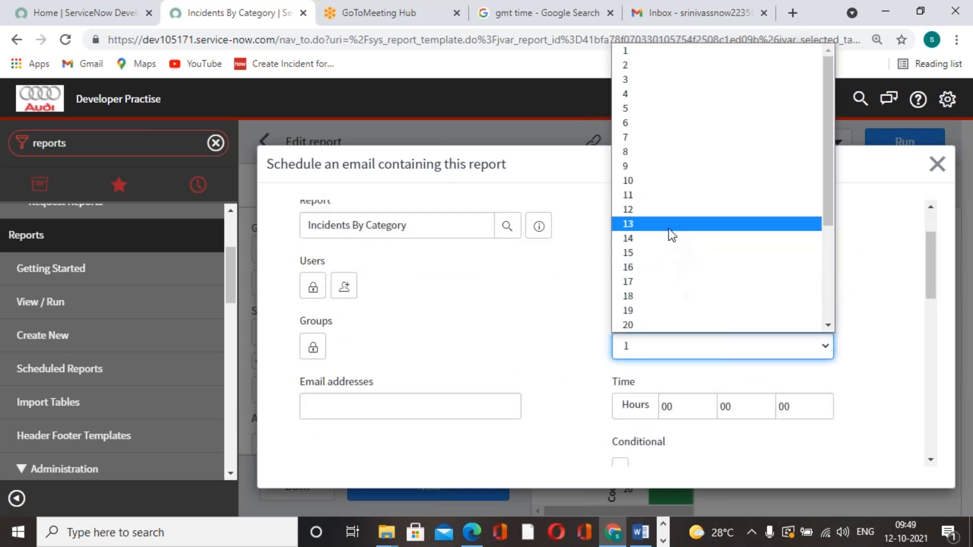
click(664, 215)
Set the second schedule's run time to 4 hours and 22 minutes
click(697, 409)
key(BackSpace)
key(BackSpace)
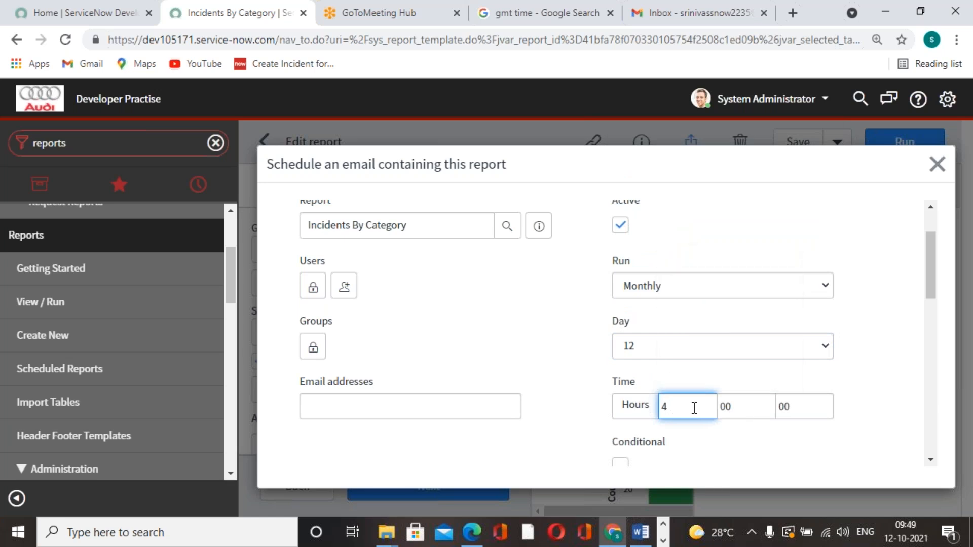
click(734, 404)
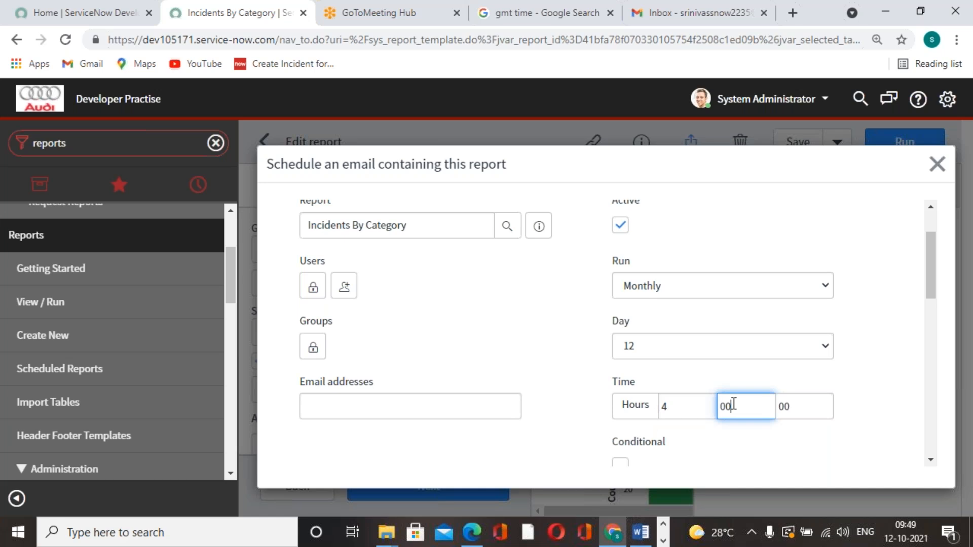
text(22)
Add the recipient's email address to the Users list of the email schedule and lock the list
click(543, 428)
click(409, 400)
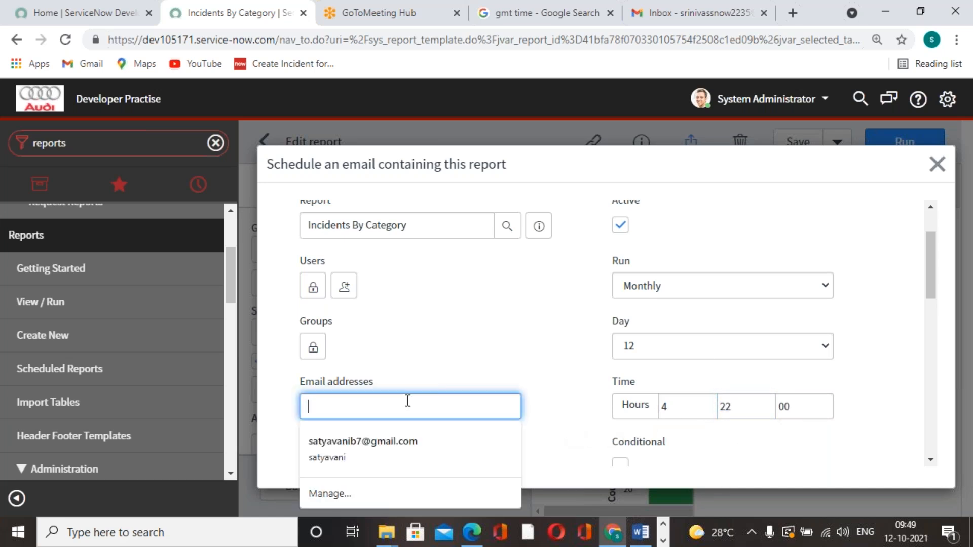
scroll(487, 337, down, 3)
click(487, 337)
scroll(487, 337, up, 3)
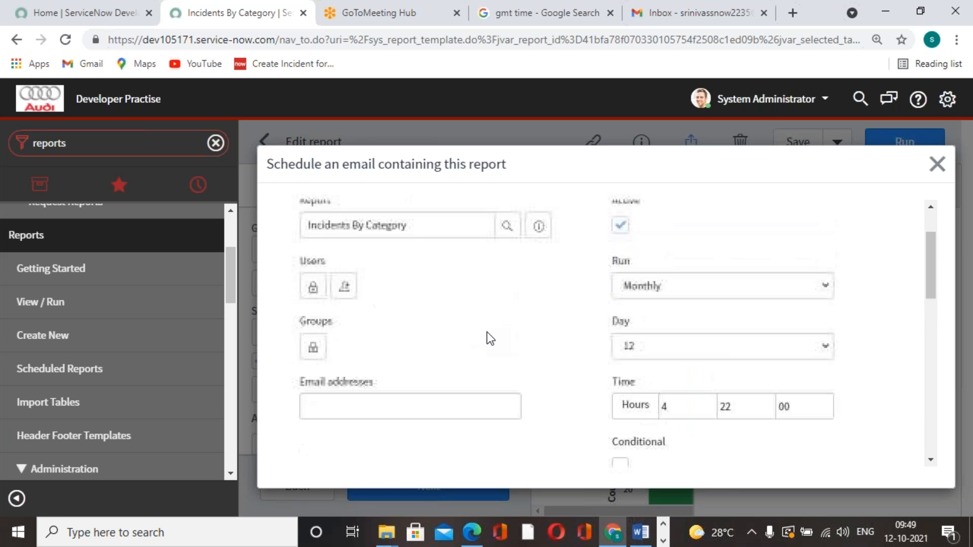
click(314, 287)
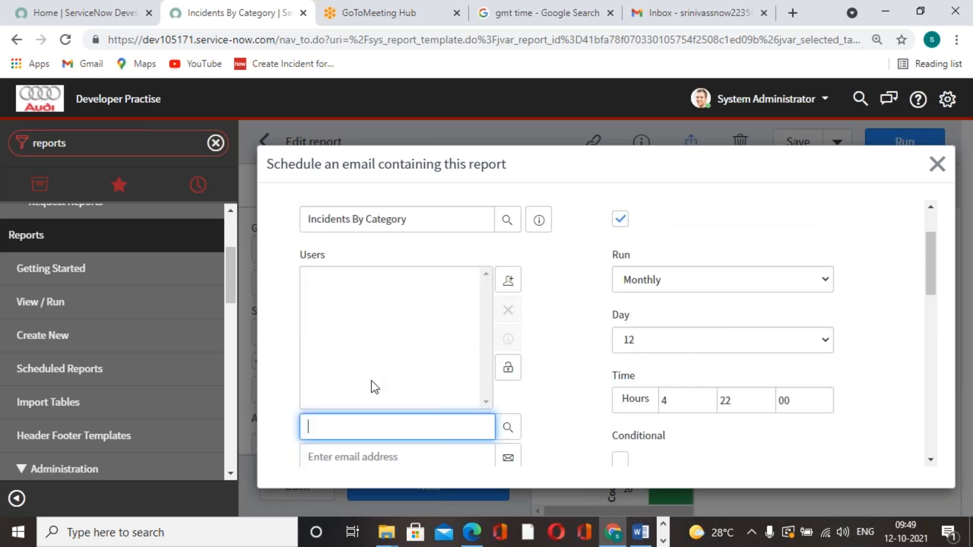
click(435, 458)
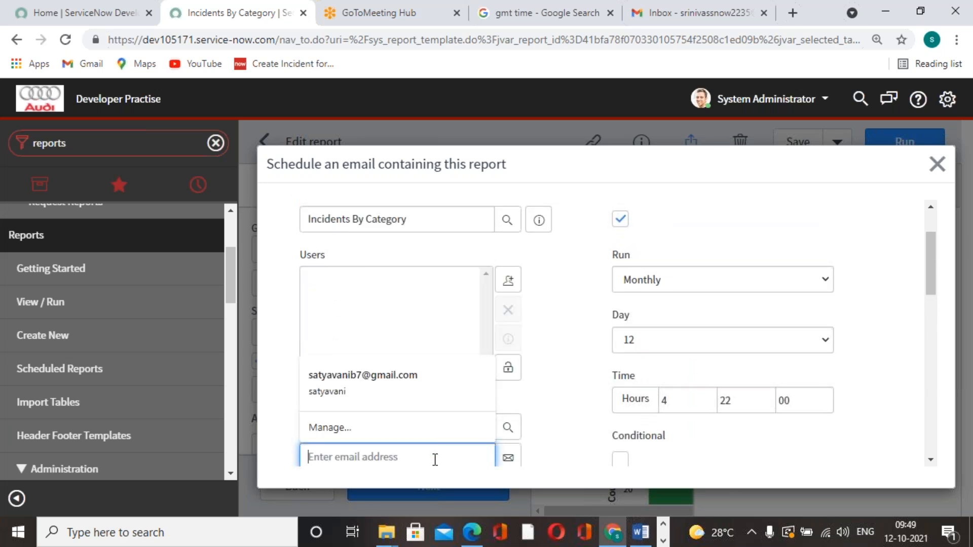
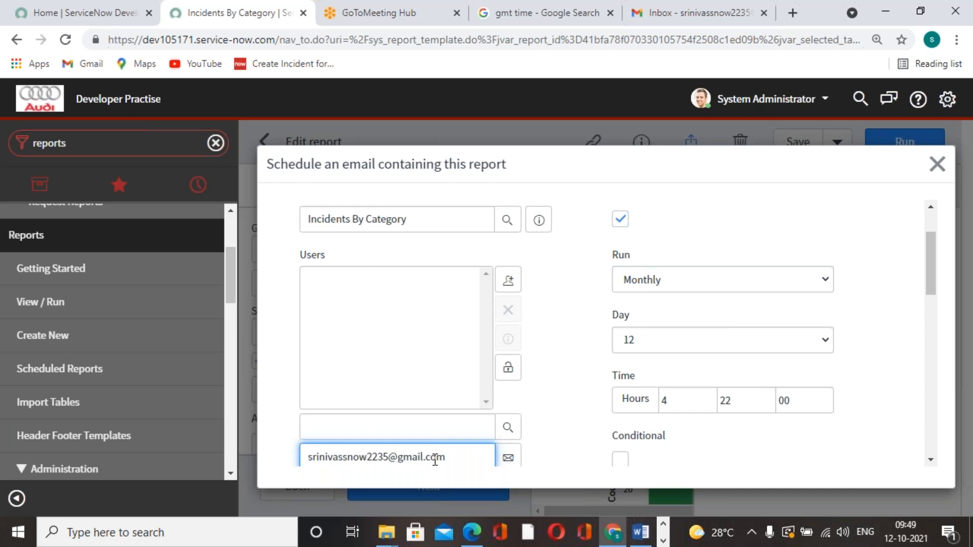
click(508, 458)
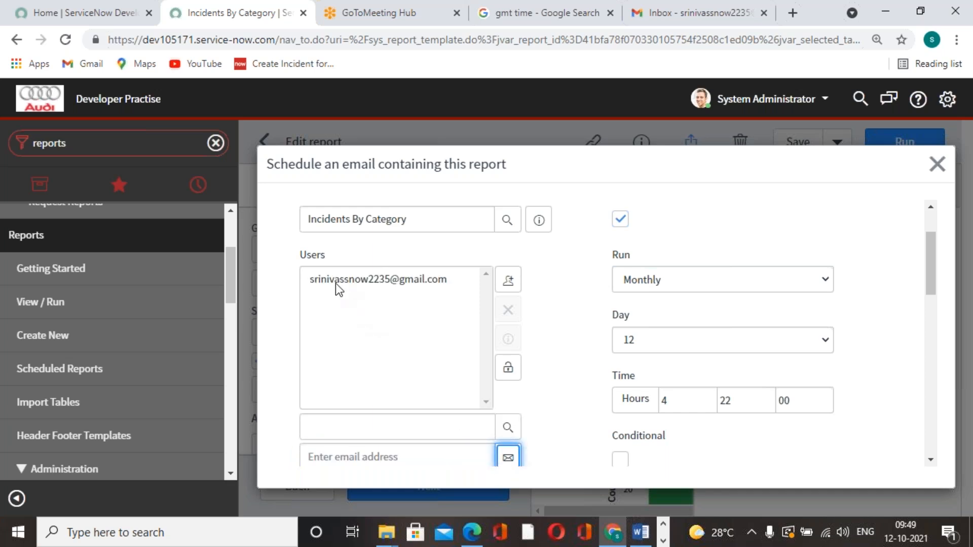
click(513, 364)
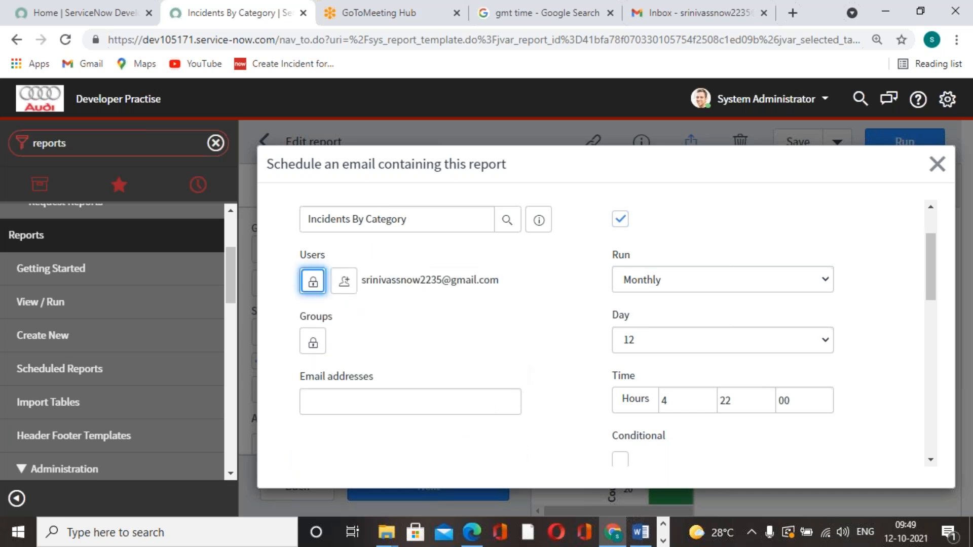
Set the scheduled email's subject to "Report" and submit the schedule
scroll(516, 361, down, 3)
scroll(518, 361, down, 10)
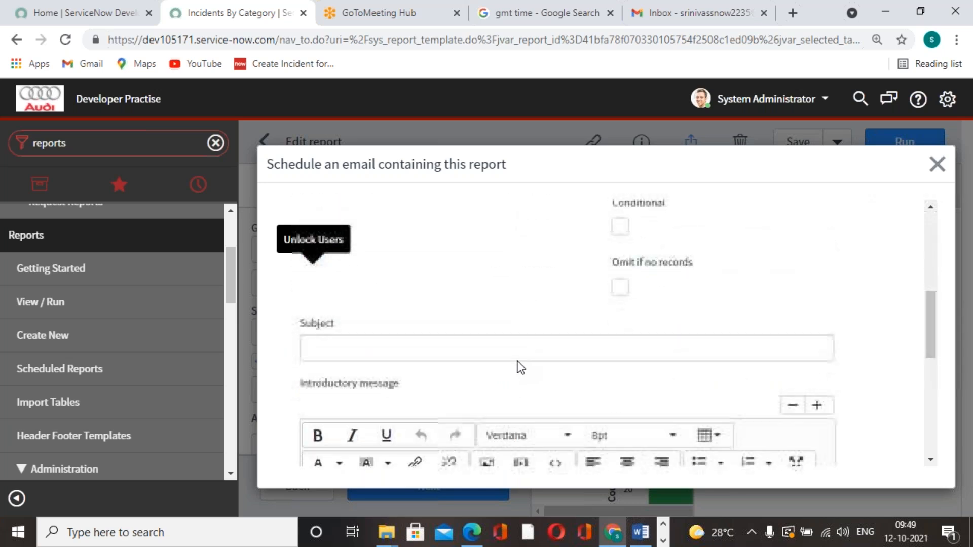
scroll(518, 361, down, 2)
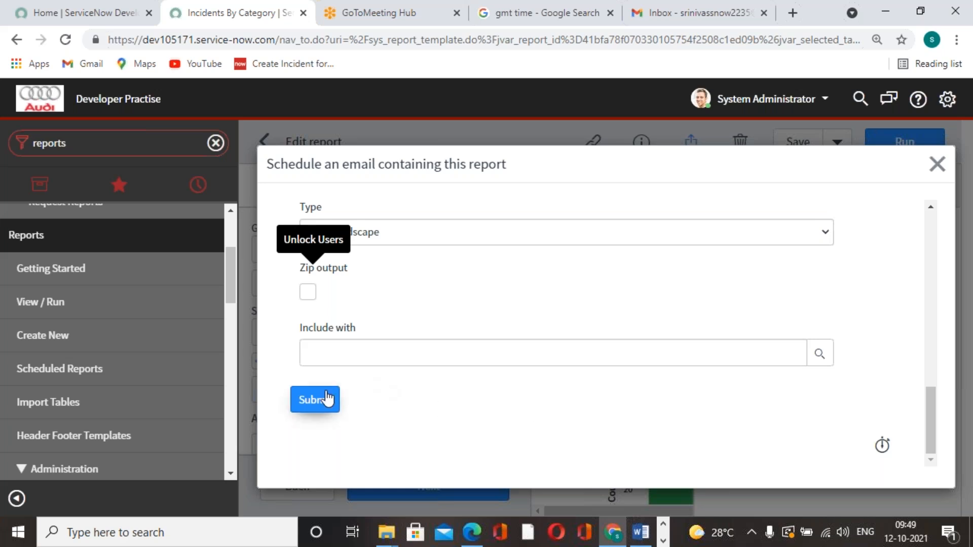
scroll(343, 312, up, 6)
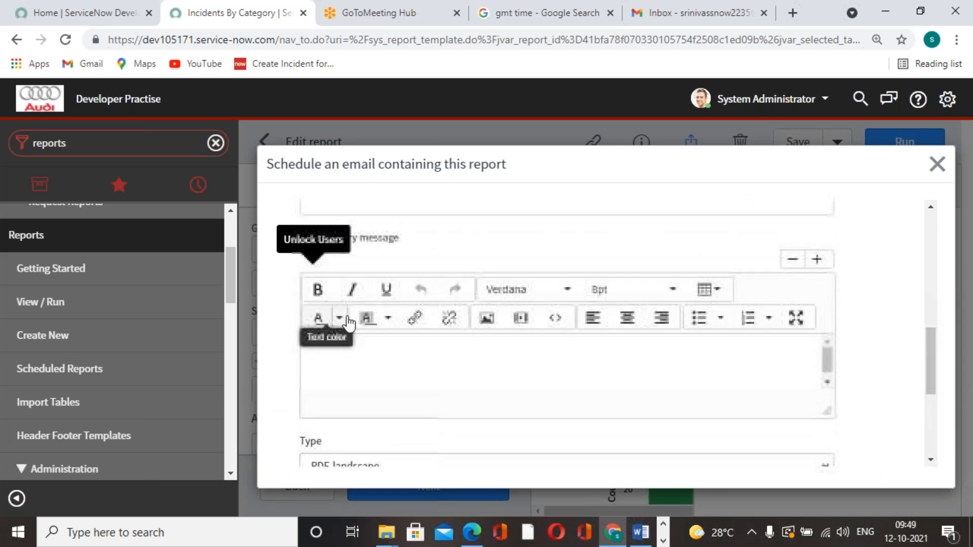
click(358, 345)
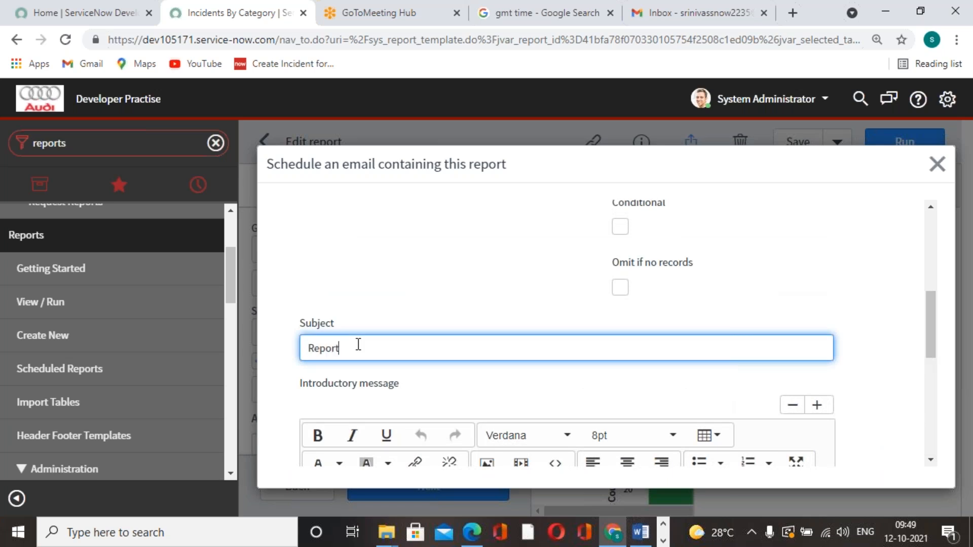
scroll(358, 344, down, 6)
click(329, 400)
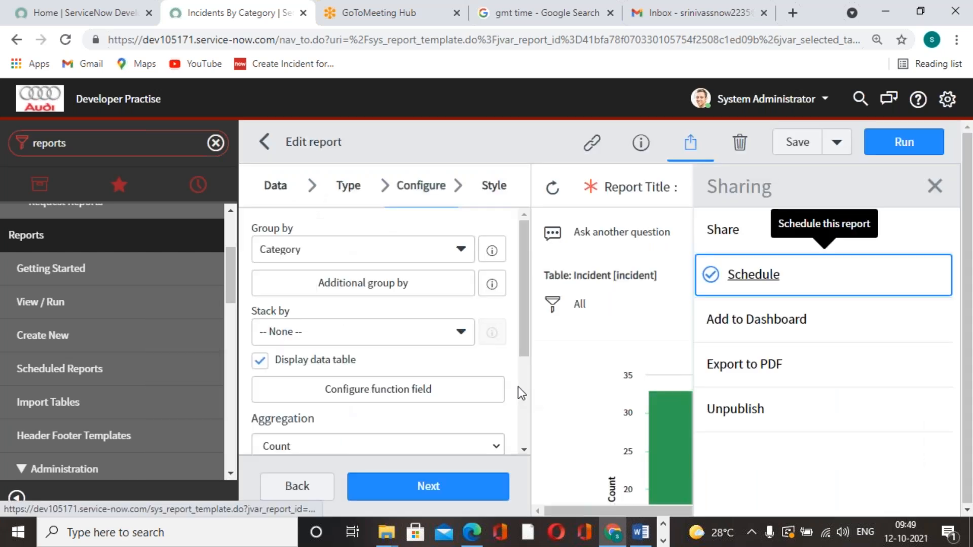
Save the Incidents By Category report with Update and dismiss the notification
scroll(632, 330, down, 7)
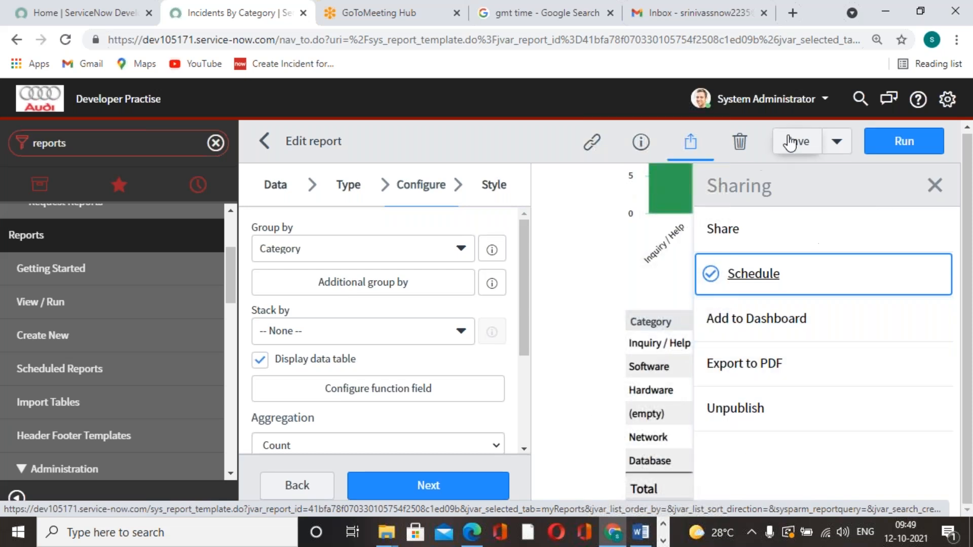
click(952, 152)
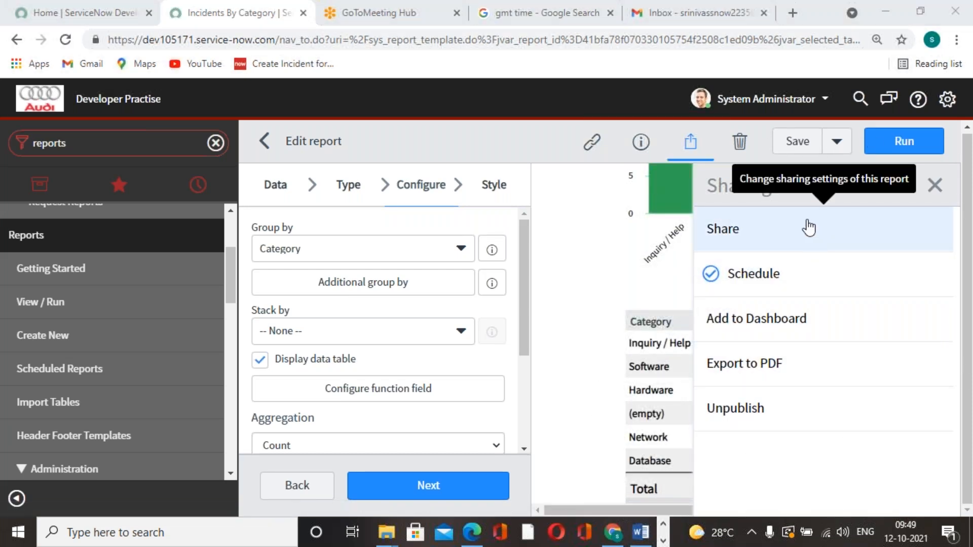
click(832, 150)
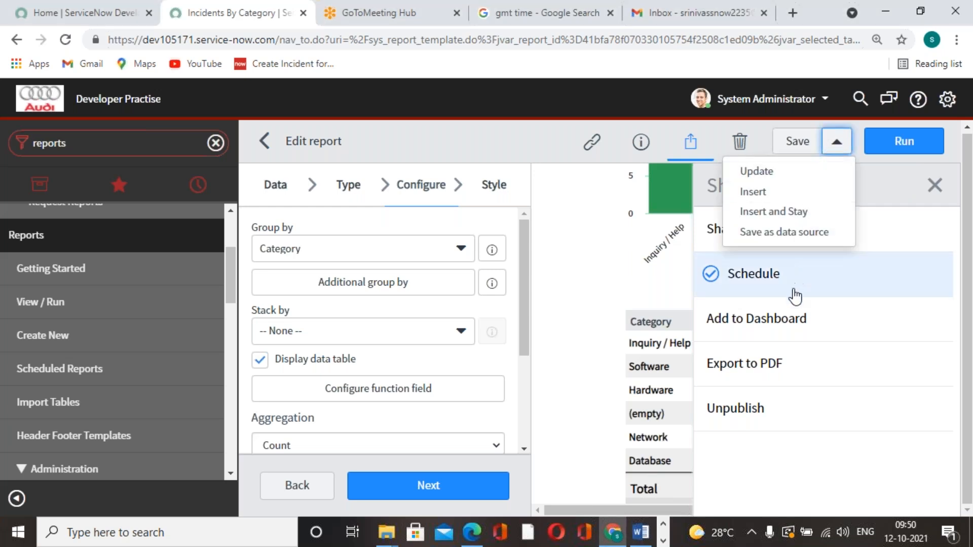
click(758, 173)
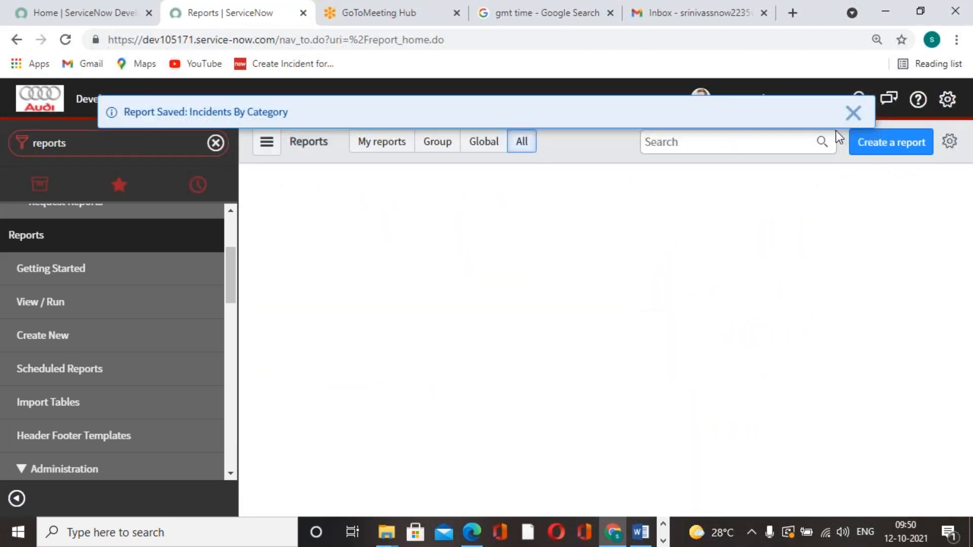
click(853, 113)
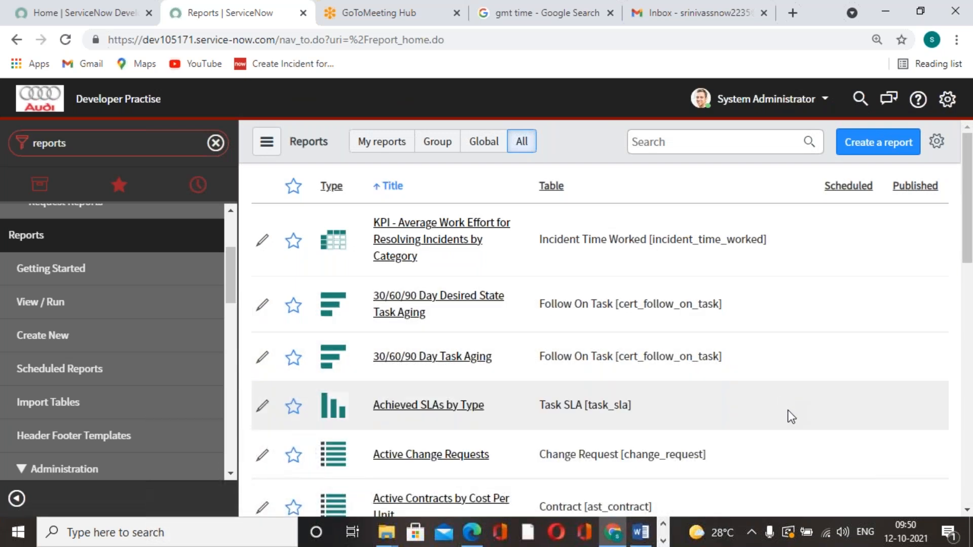
Search all reports for "incidents by" and open the Incidents By Category report
click(675, 142)
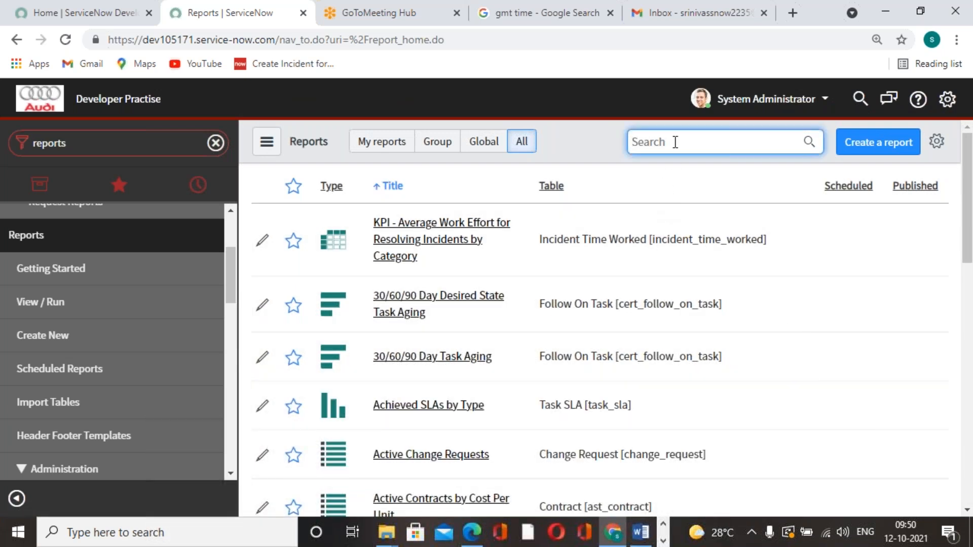
click(381, 141)
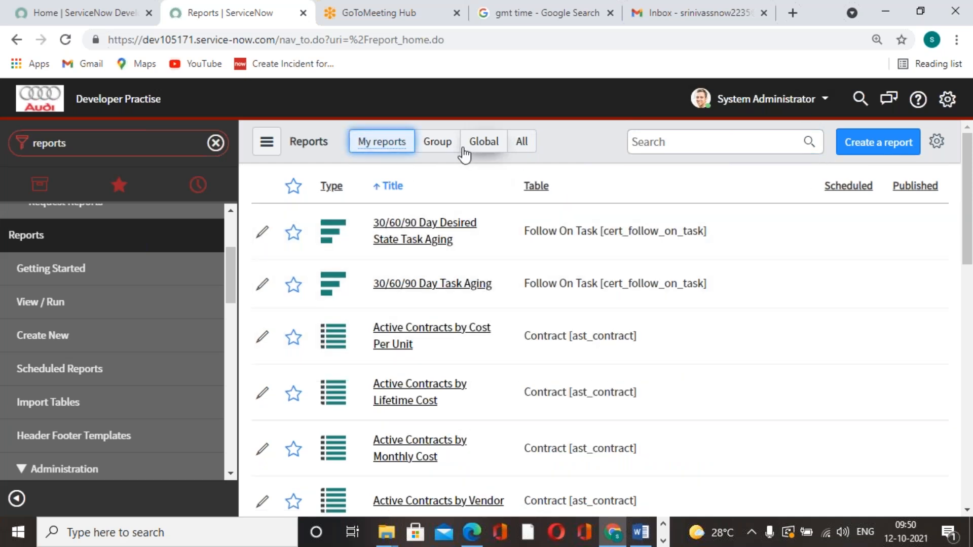
click(528, 147)
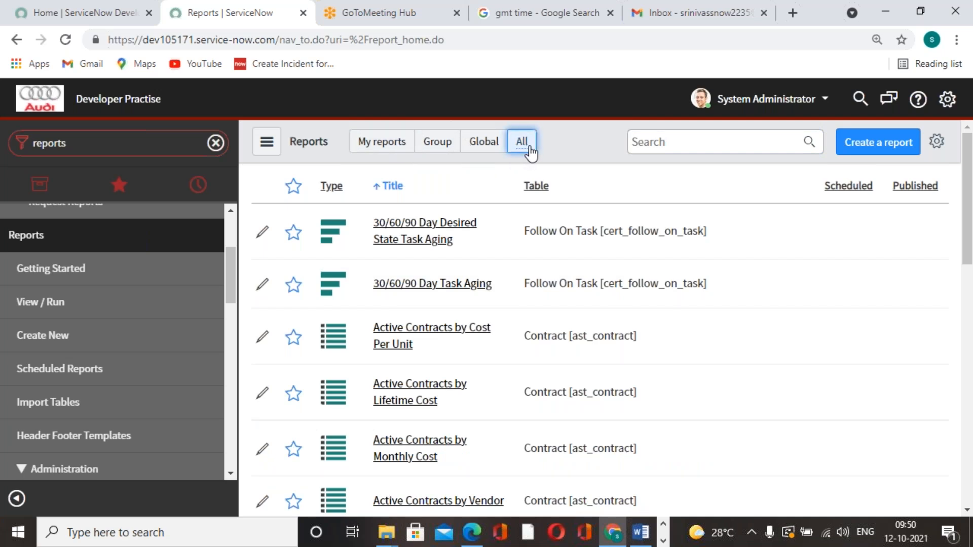
click(725, 142)
text(incidents by)
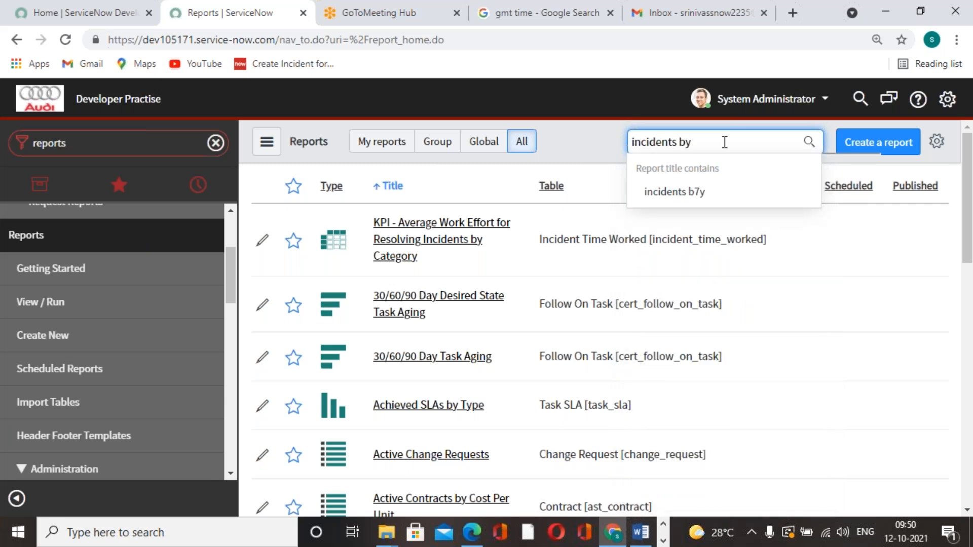
click(738, 248)
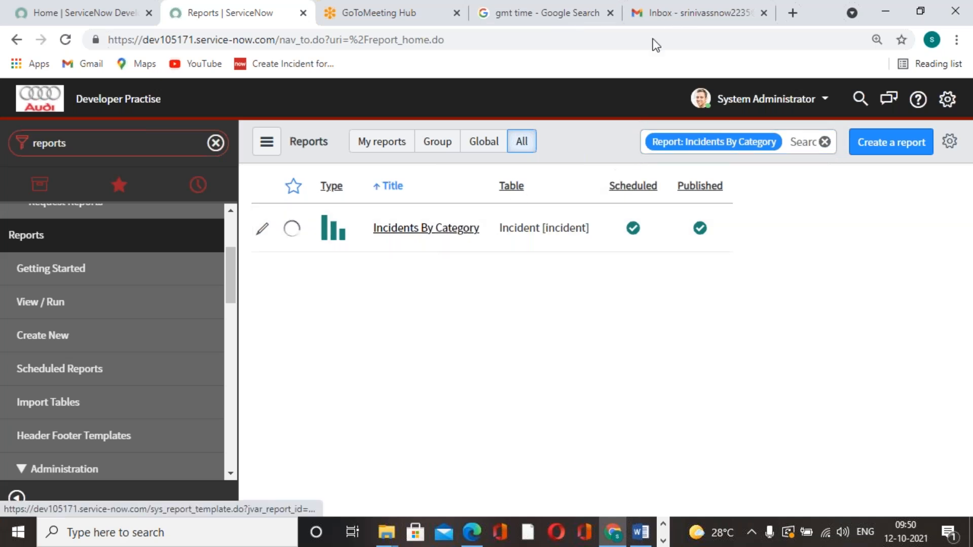
Switch to Gmail and reload the inbox to look for the report email, and refresh the GMT time search to check the current time
click(724, 15)
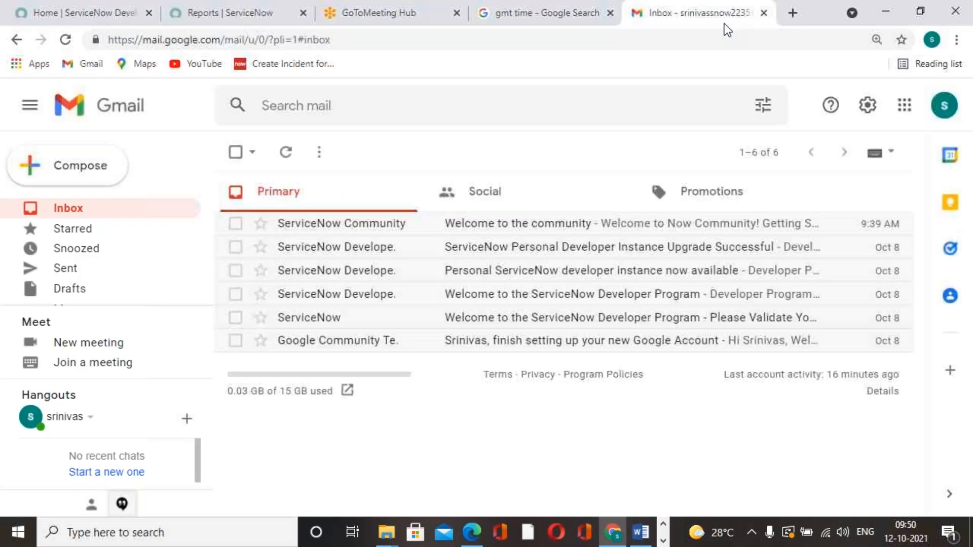
click(65, 40)
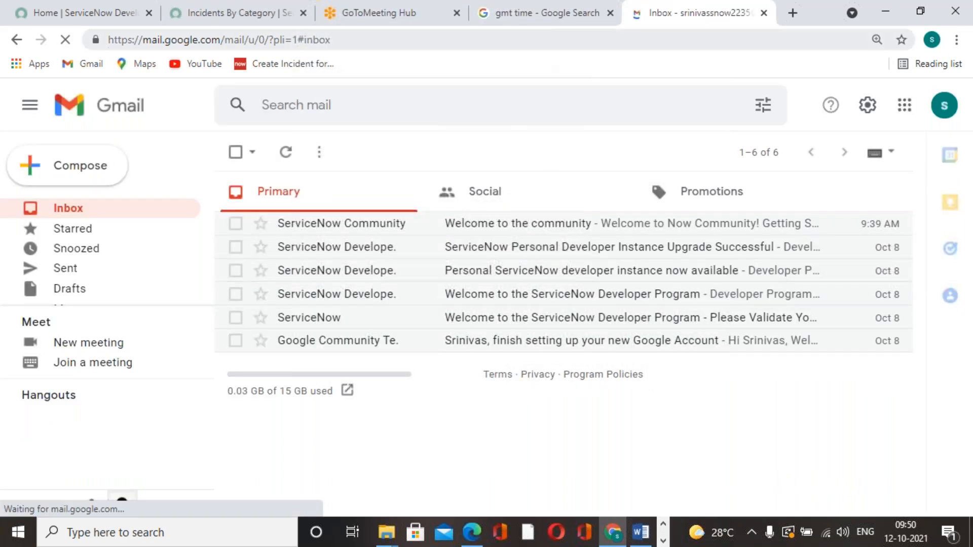
click(536, 22)
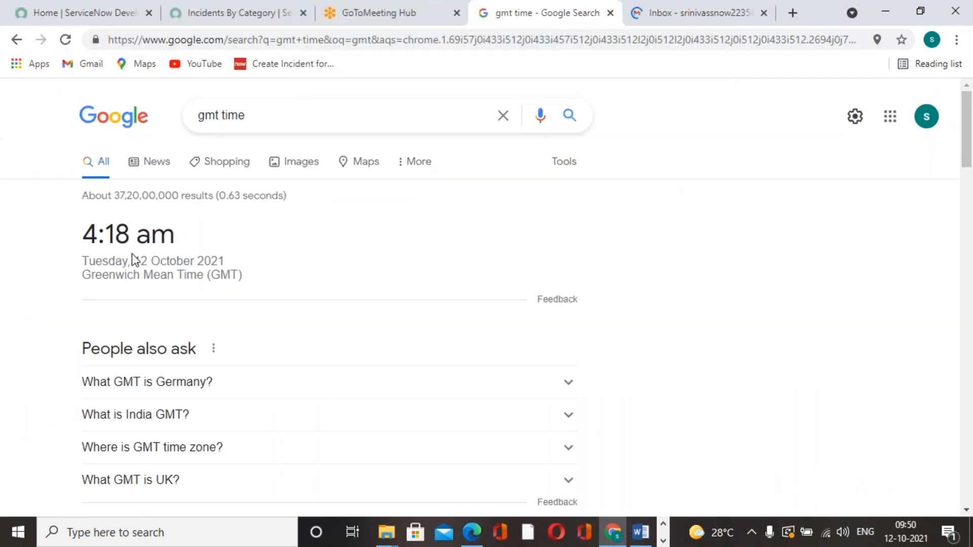
click(63, 40)
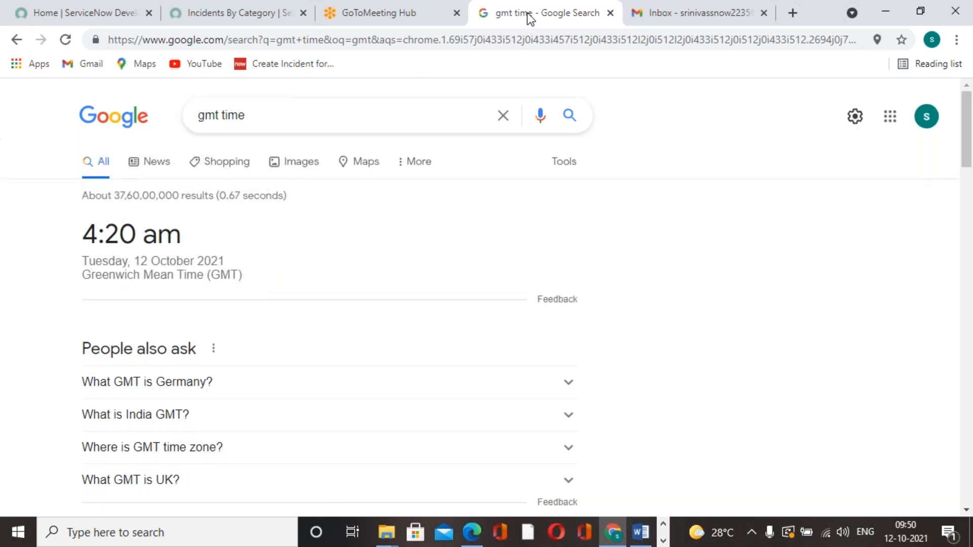
click(433, 25)
click(744, 22)
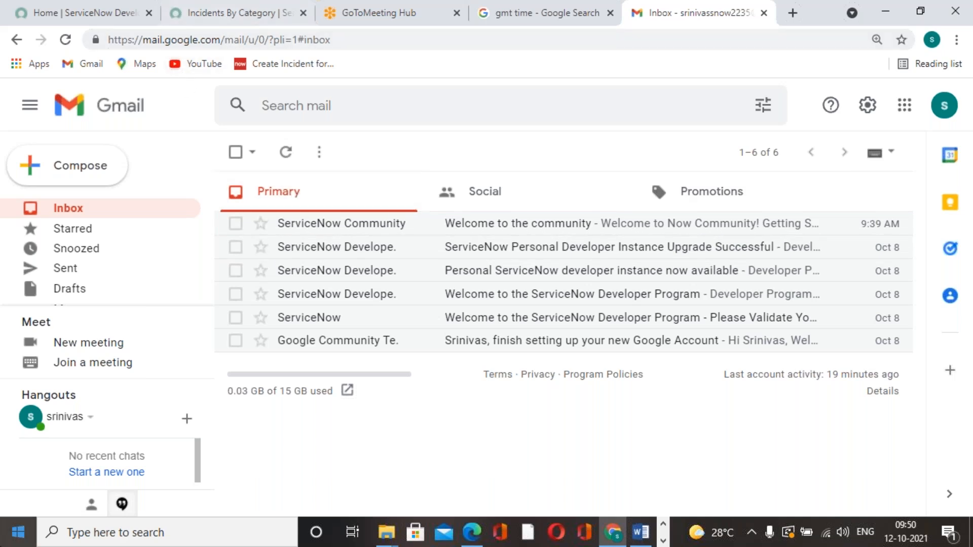
Return to the Incidents By Category report in ServiceNow and view a new email schedule form, closing it without submitting
click(254, 13)
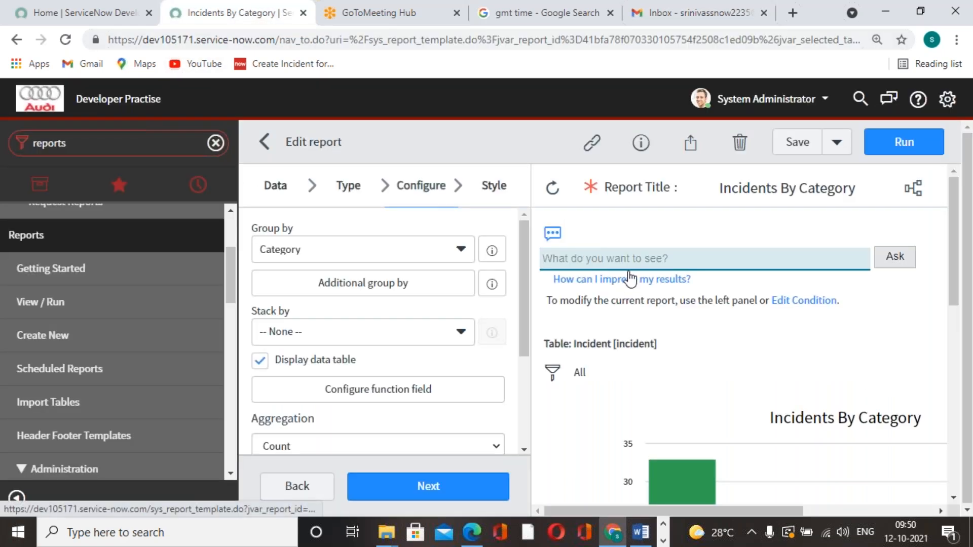
scroll(689, 291, down, 5)
scroll(688, 290, up, 5)
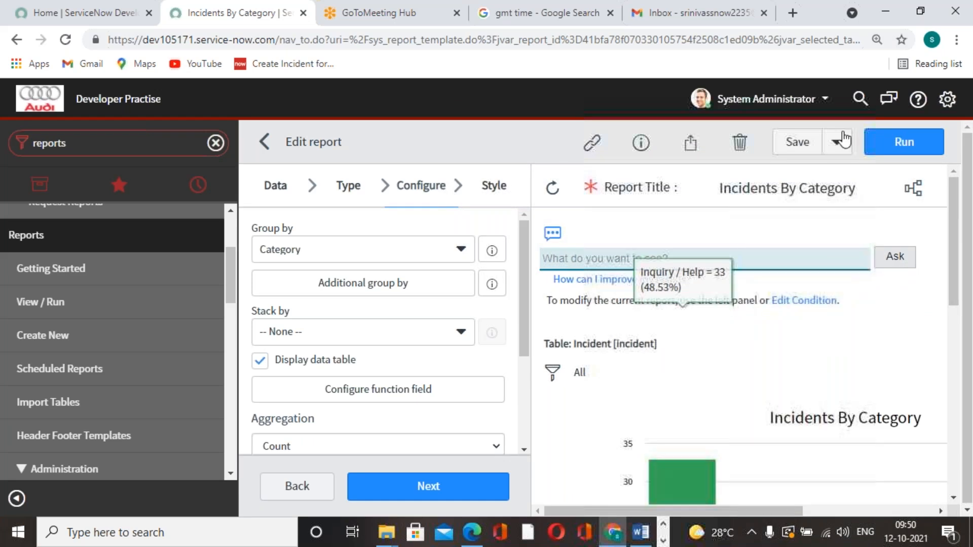
scroll(651, 306, down, 5)
scroll(653, 306, up, 5)
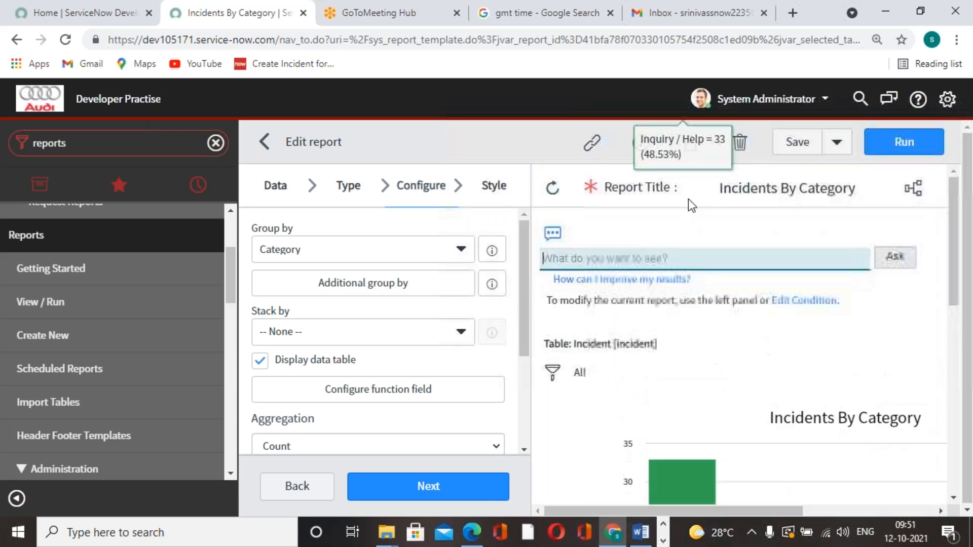
scroll(725, 325, down, 1)
scroll(729, 300, up, 1)
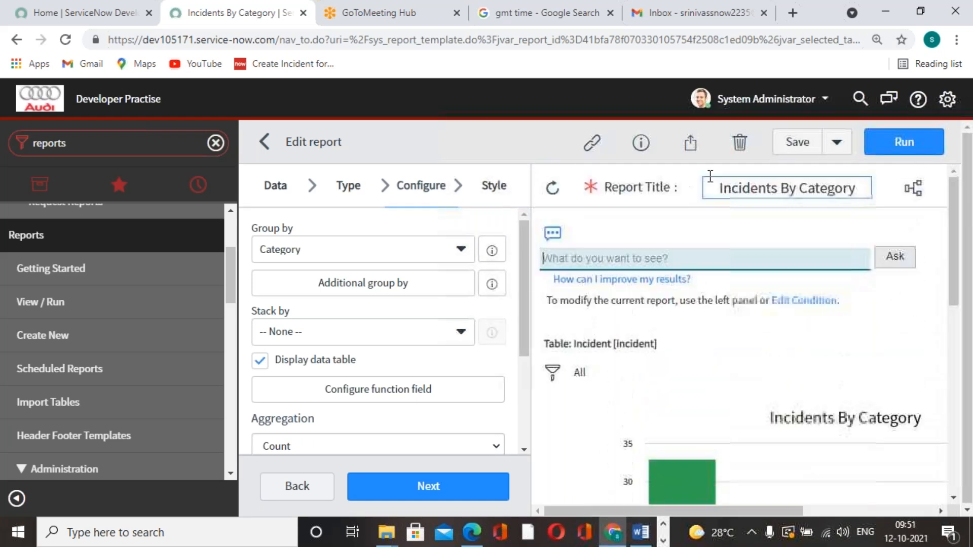
click(690, 143)
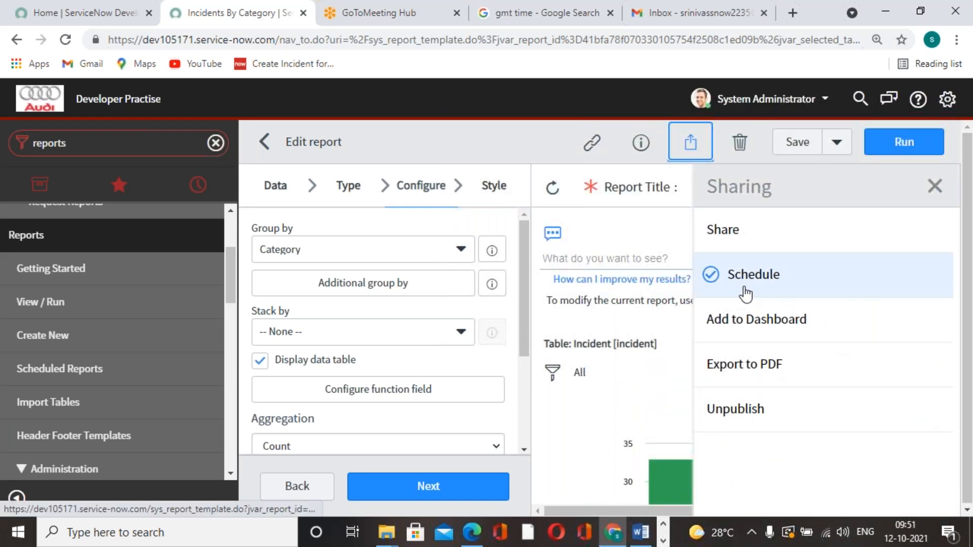
click(742, 289)
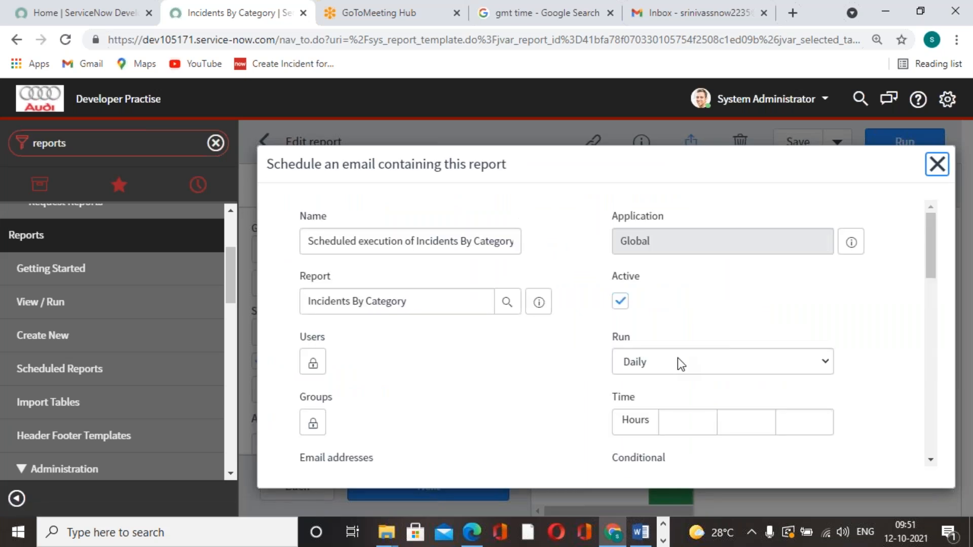
click(509, 365)
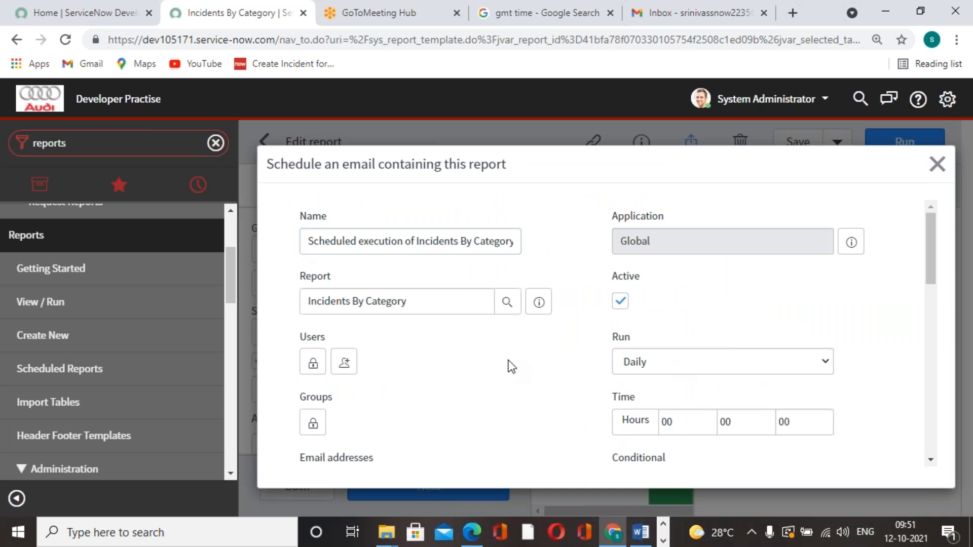
click(937, 164)
Open the form for saving the report as a data source, review its fields and filter conditions, and close it without submitting
click(839, 145)
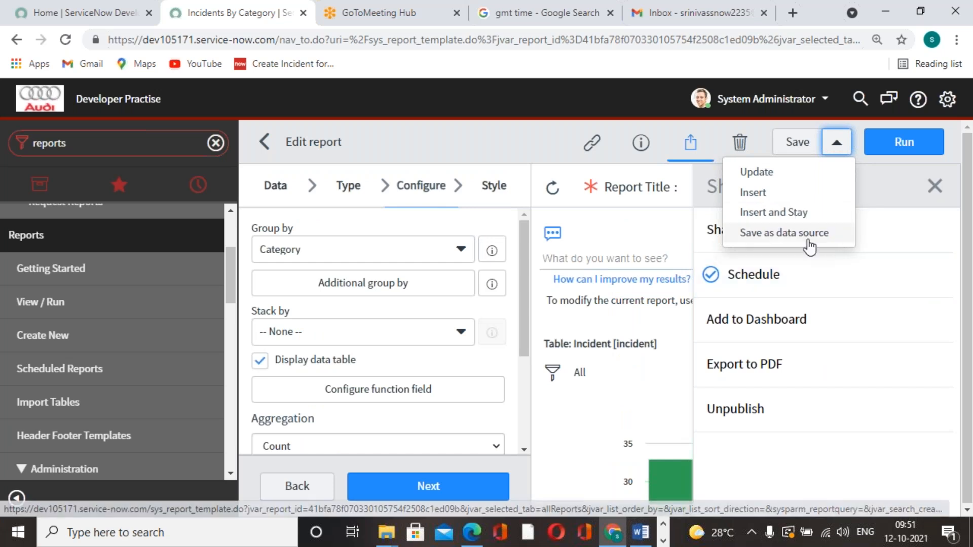
click(777, 234)
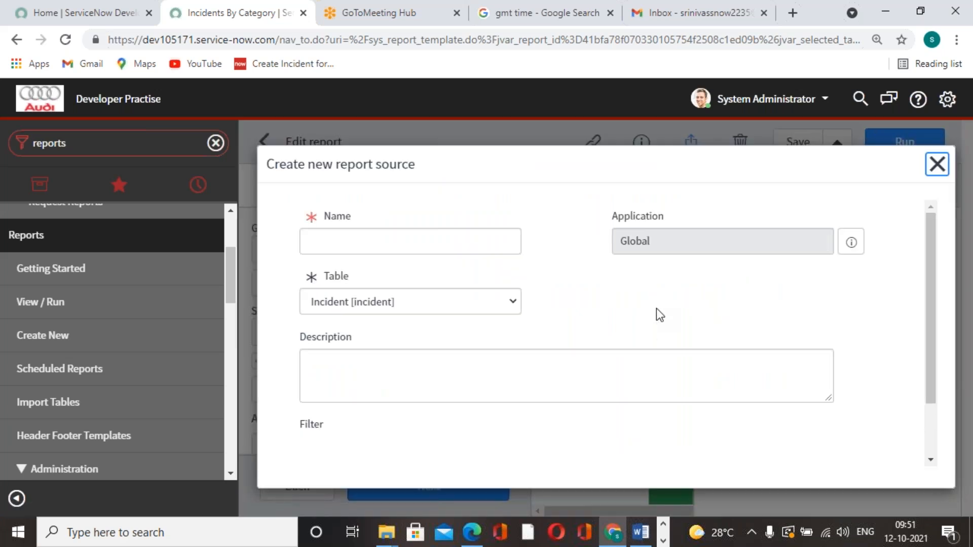
scroll(806, 250, down, 5)
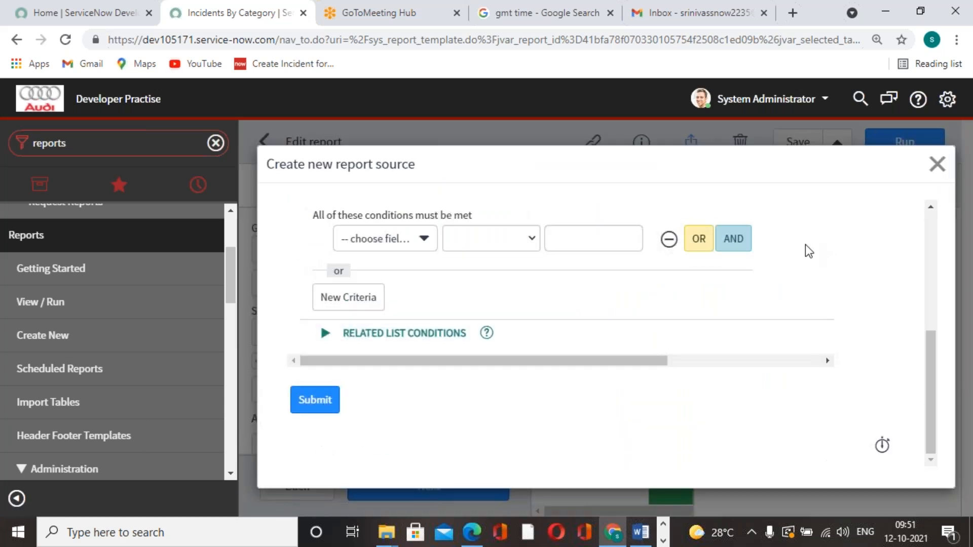
scroll(806, 250, up, 3)
Insert a new copy of the Incidents By Category report and dismiss the notification
click(837, 142)
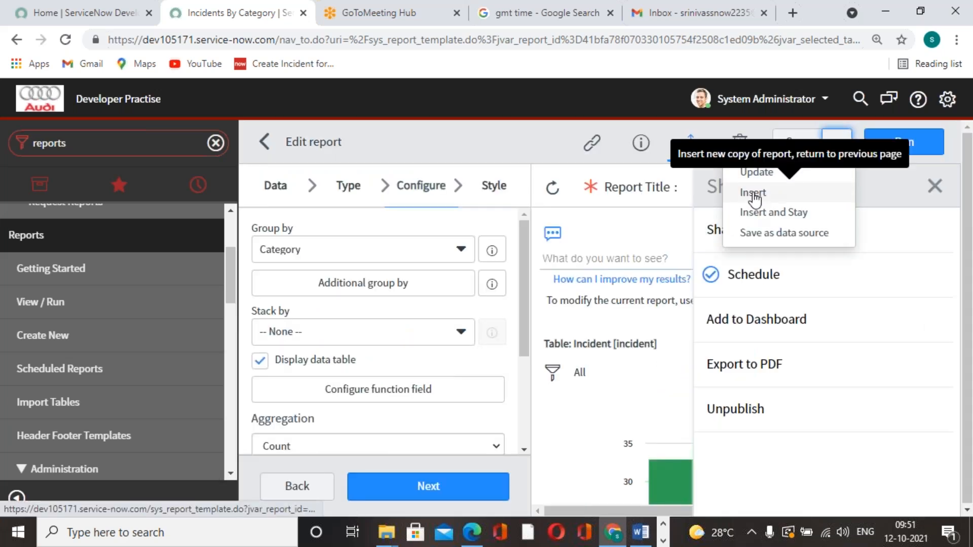
click(774, 195)
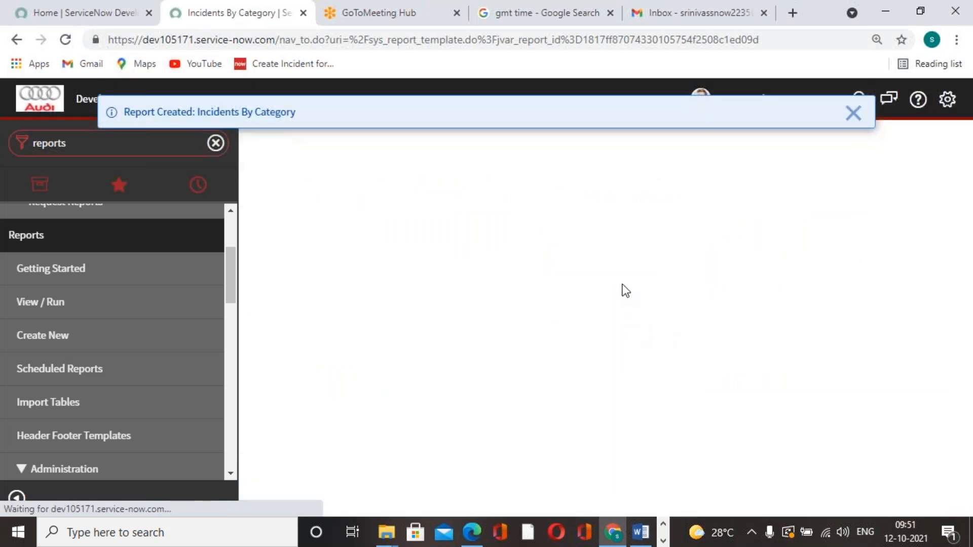
click(854, 114)
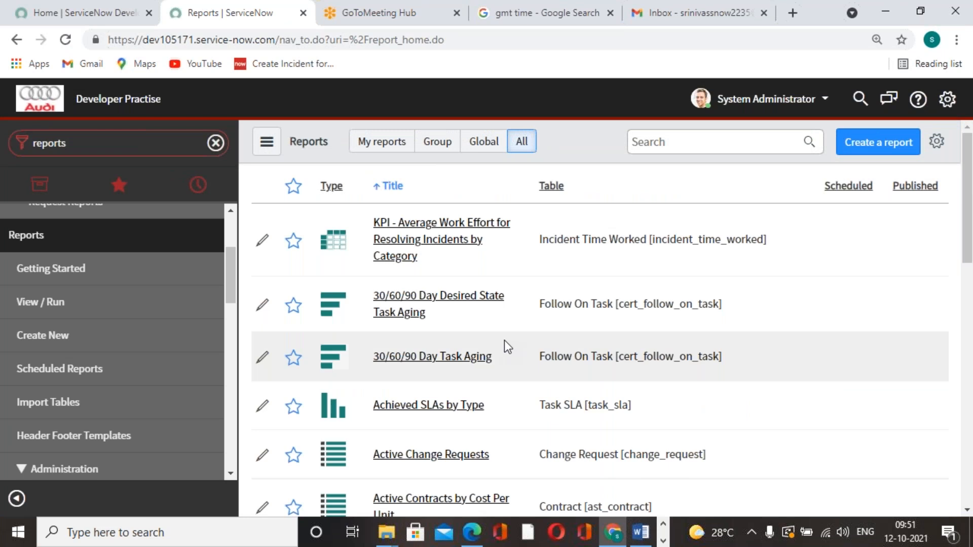
Search all reports for "incidents", open the first Incidents By Category match, and return to the report list, discarding changes
click(669, 143)
text(incidents)
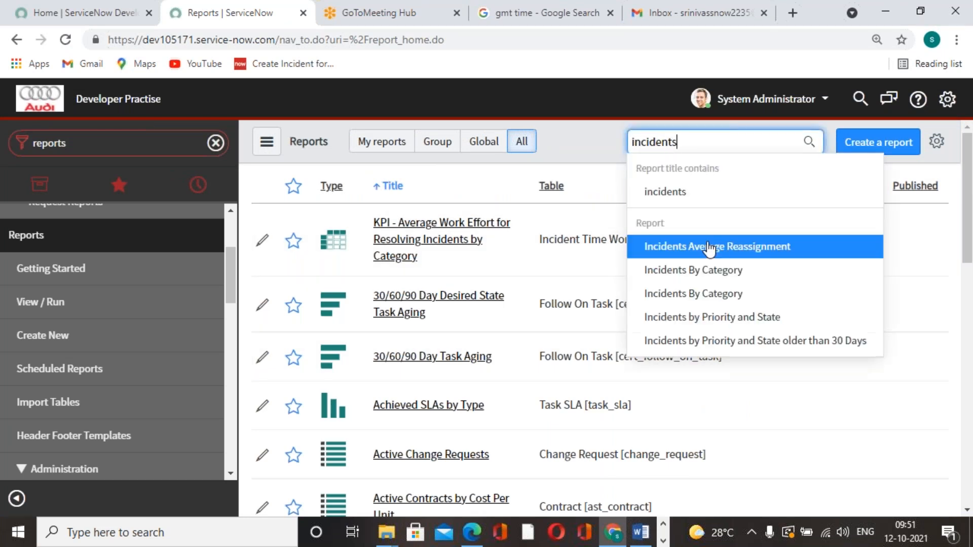
click(716, 280)
click(461, 235)
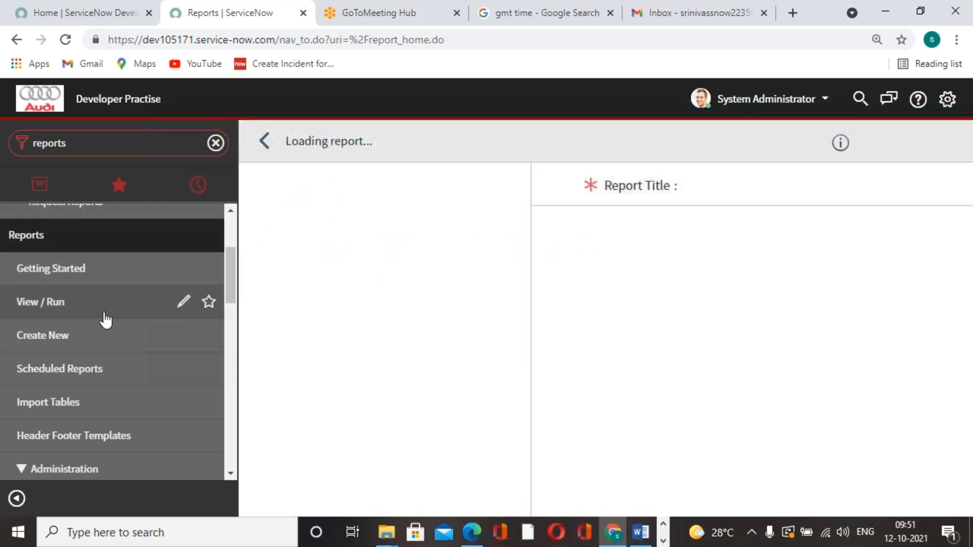
click(264, 141)
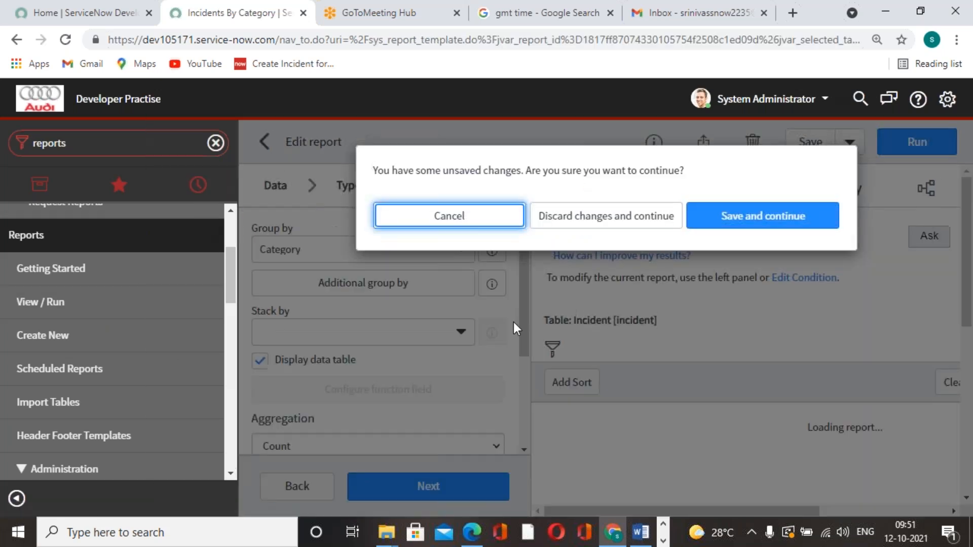
click(651, 223)
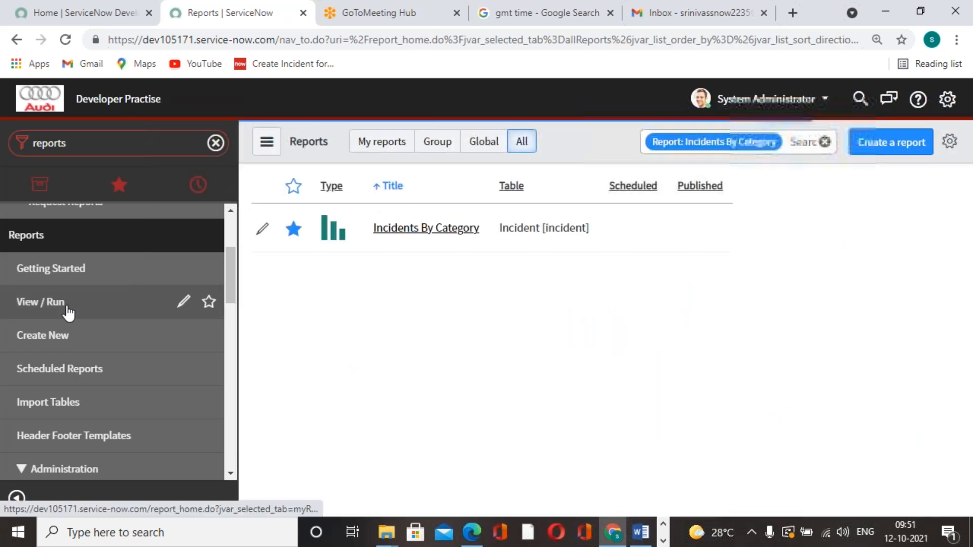
Search the View / Run report list for "incidents by" and open the second Incidents By Category match
click(41, 302)
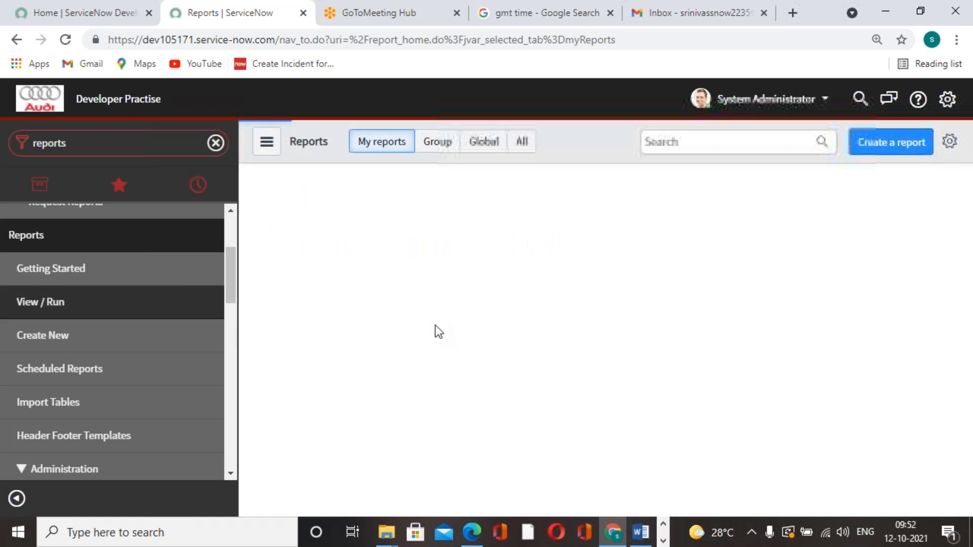
click(667, 143)
text(incidents by)
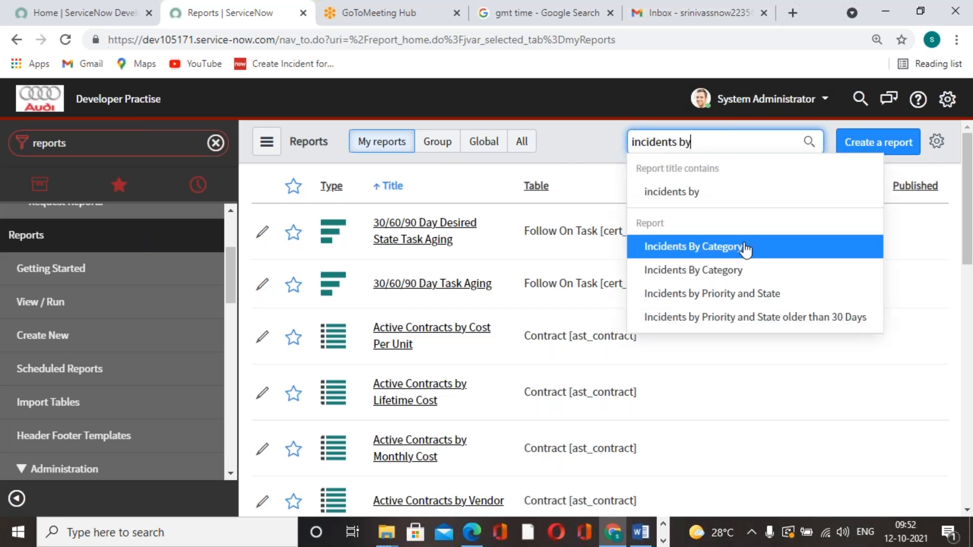
click(729, 277)
click(414, 228)
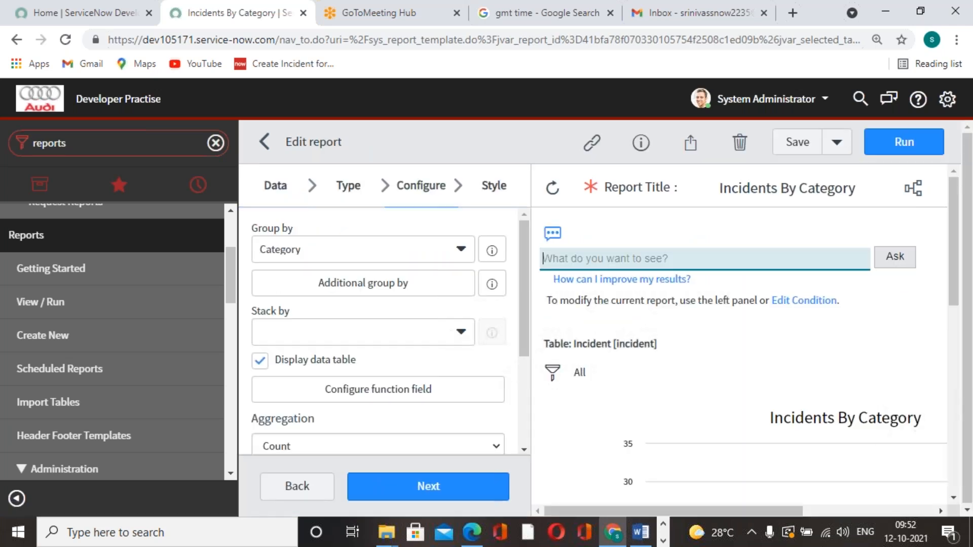
scroll(712, 333, down, 1)
scroll(708, 326, down, 5)
scroll(708, 326, up, 6)
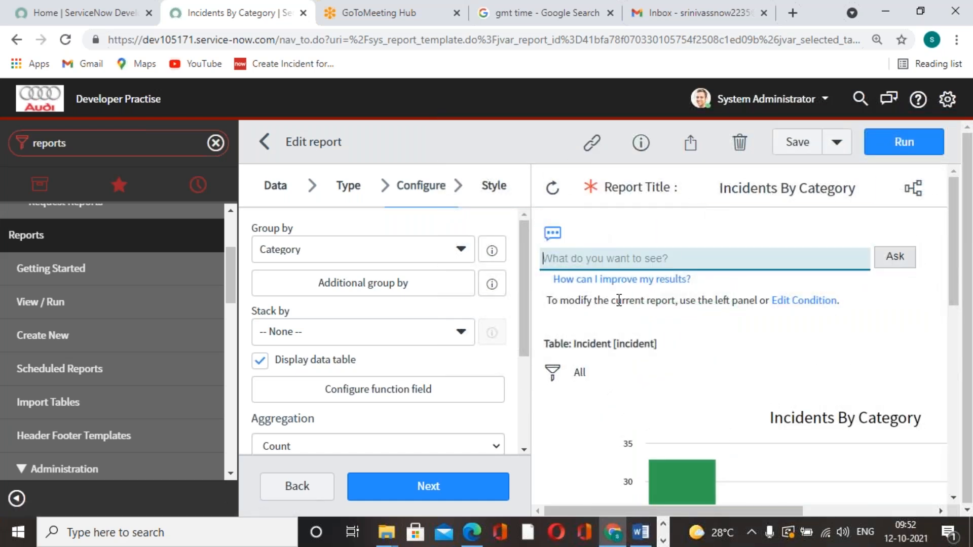
Copy the Incidents By Category report's URL and open it in a new browser tab
click(589, 152)
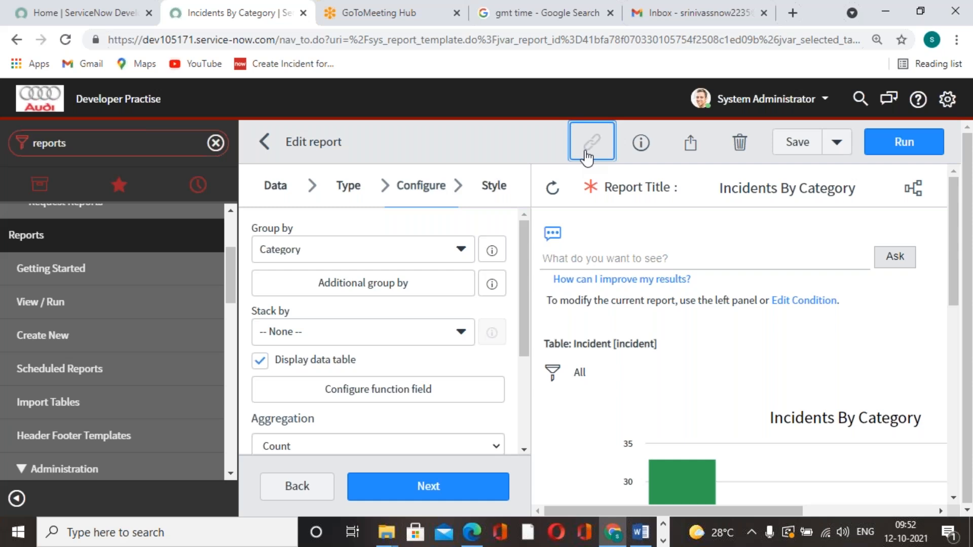
click(793, 12)
click(806, 41)
key(ctrl+v)
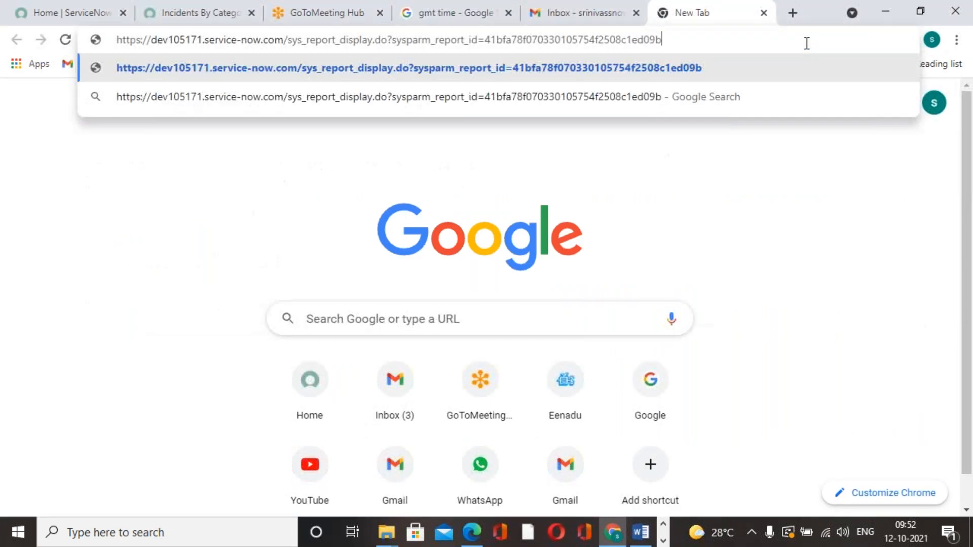
key(Return)
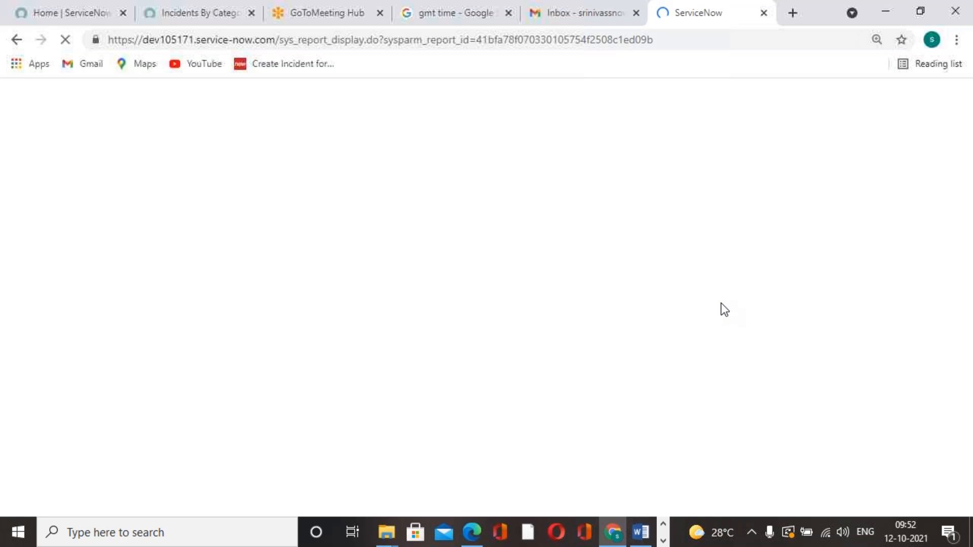
Return to the report editor and examine the report's info, from the basics through the report description
click(231, 18)
click(649, 148)
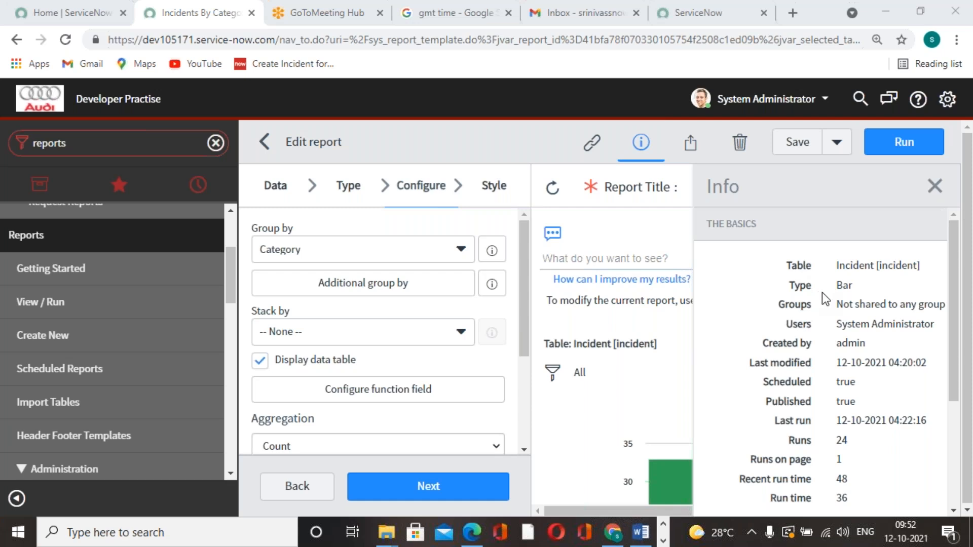
drag(823, 302, 928, 312)
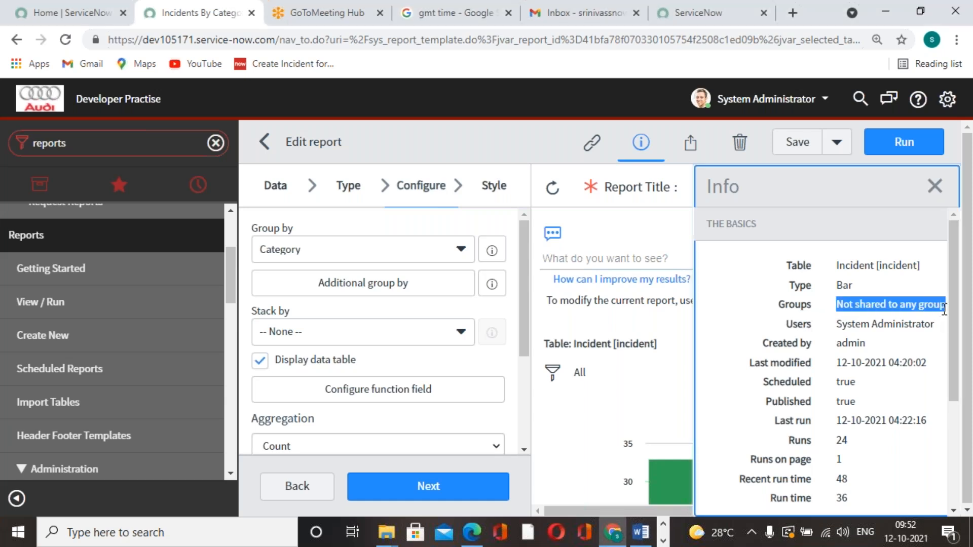
click(838, 328)
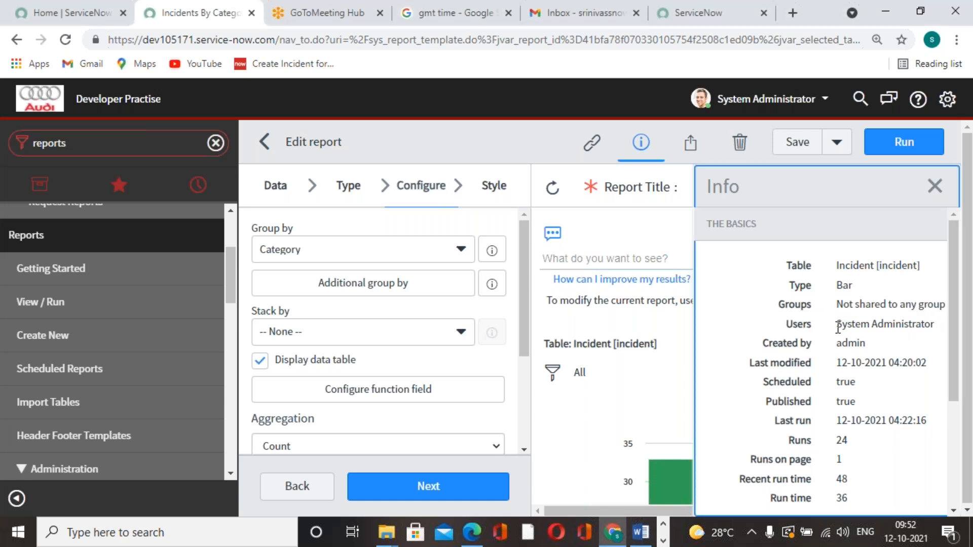
scroll(842, 284, down, 2)
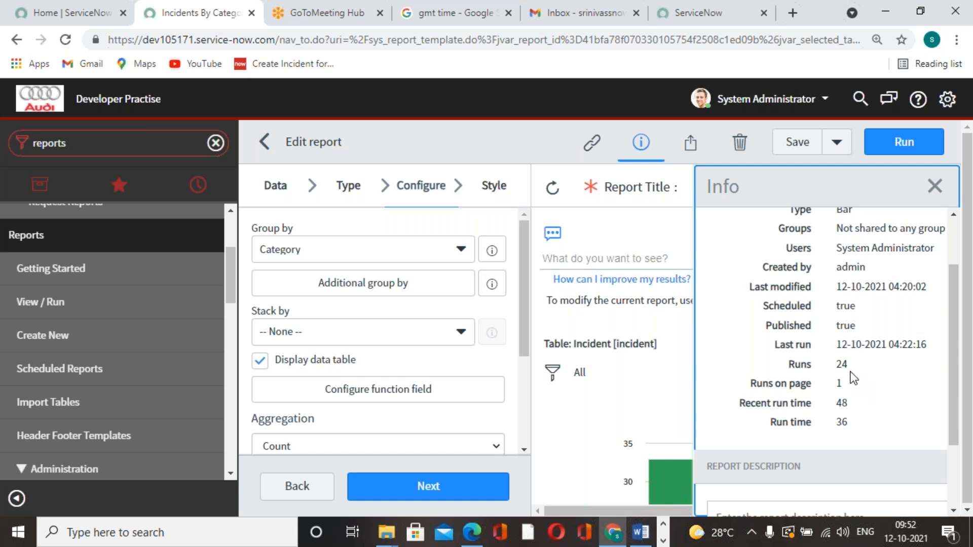
scroll(804, 395, down, 2)
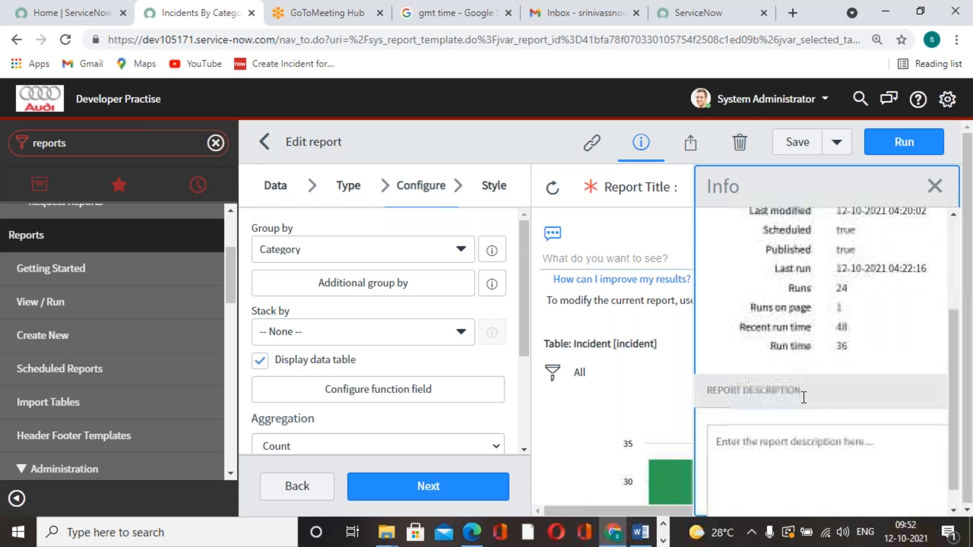
scroll(821, 355, up, 3)
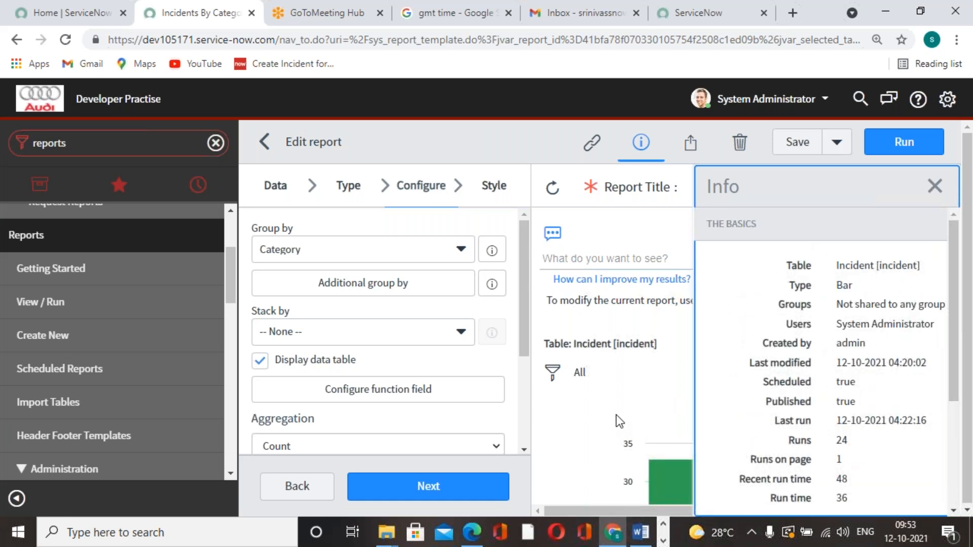
Share the report with Everyone using the public role, and reopen the sharing settings to check them
click(689, 144)
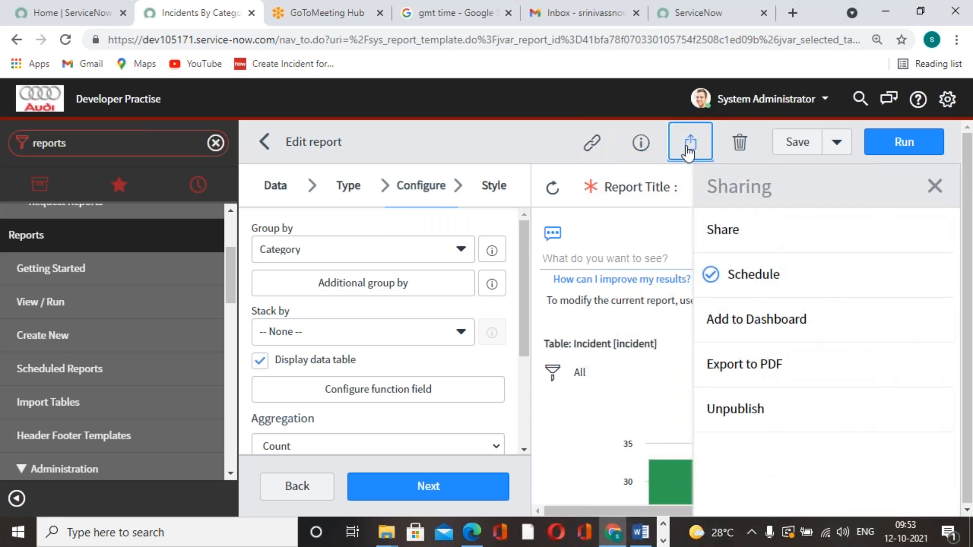
click(811, 243)
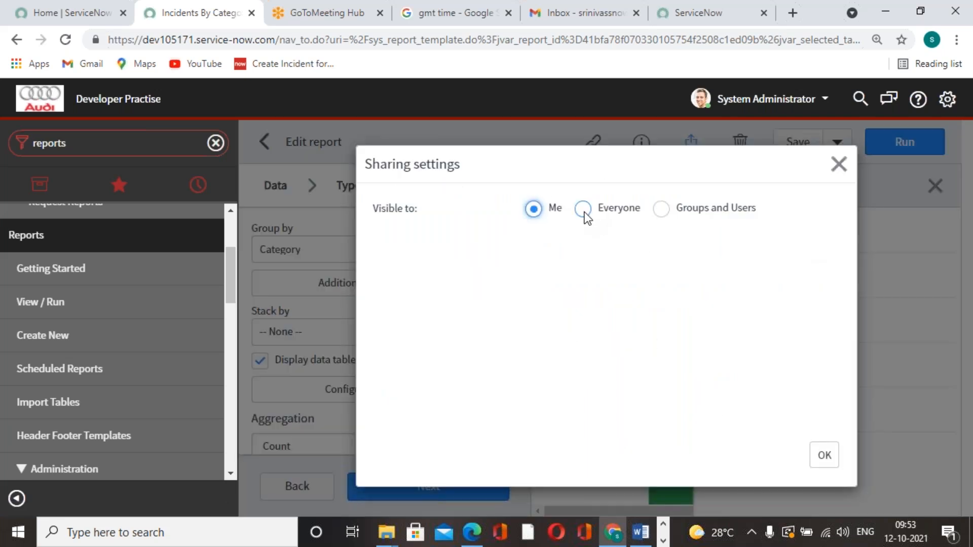
click(584, 212)
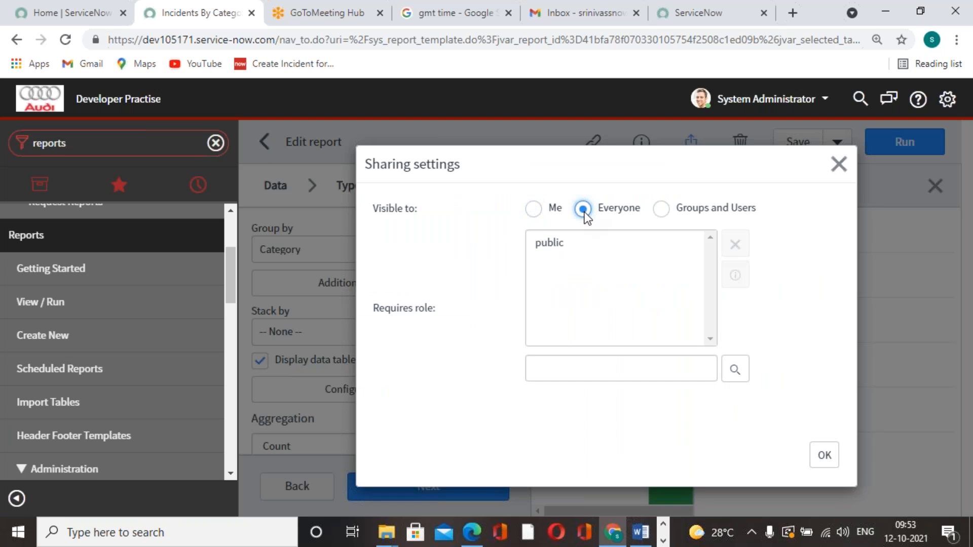
click(560, 243)
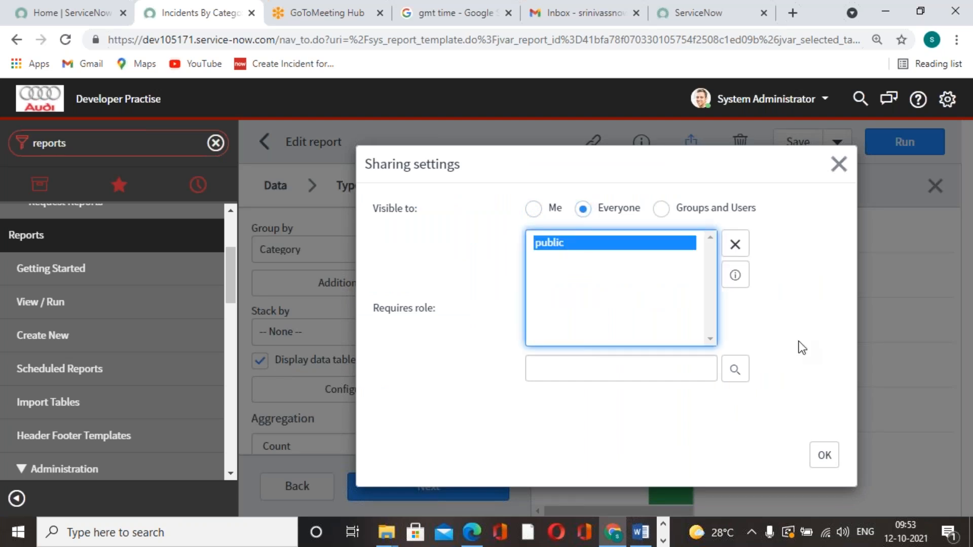
click(824, 456)
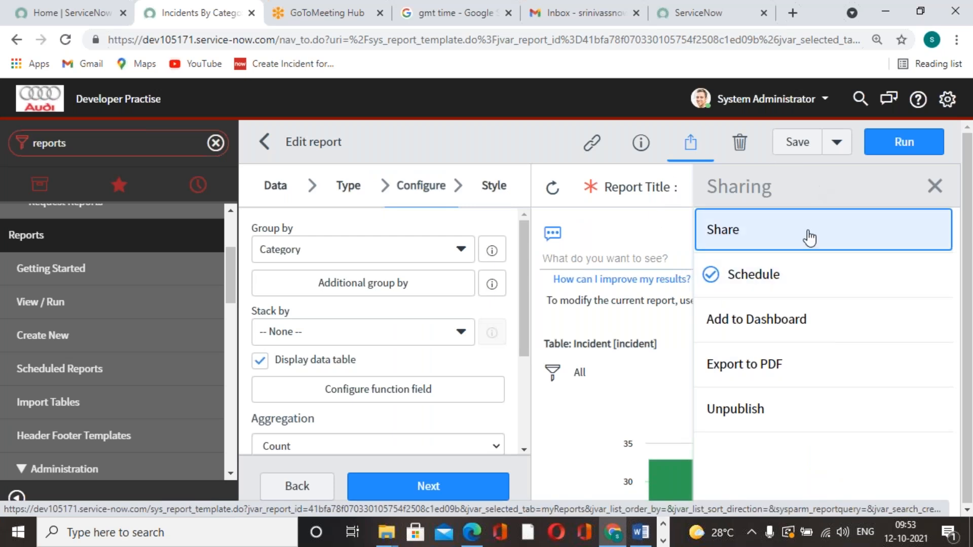
click(730, 232)
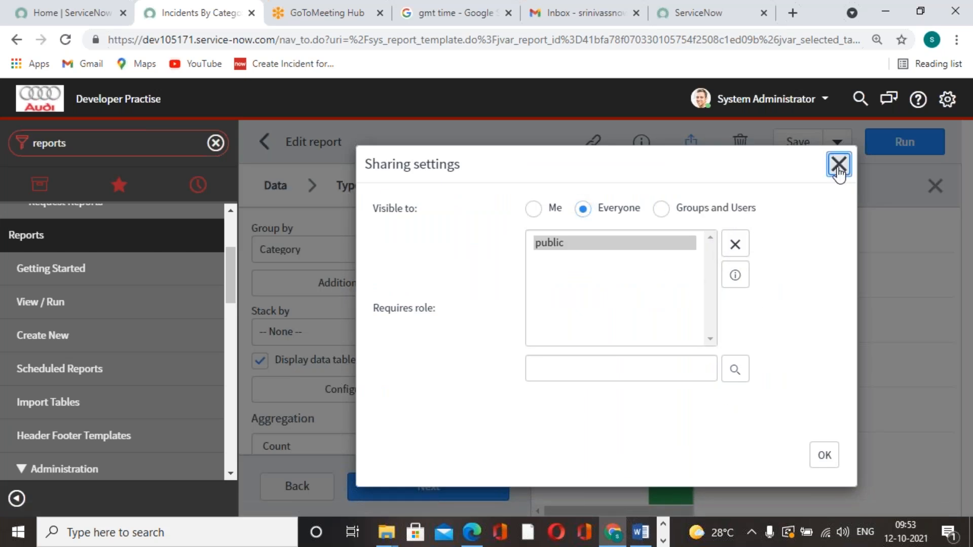
click(838, 167)
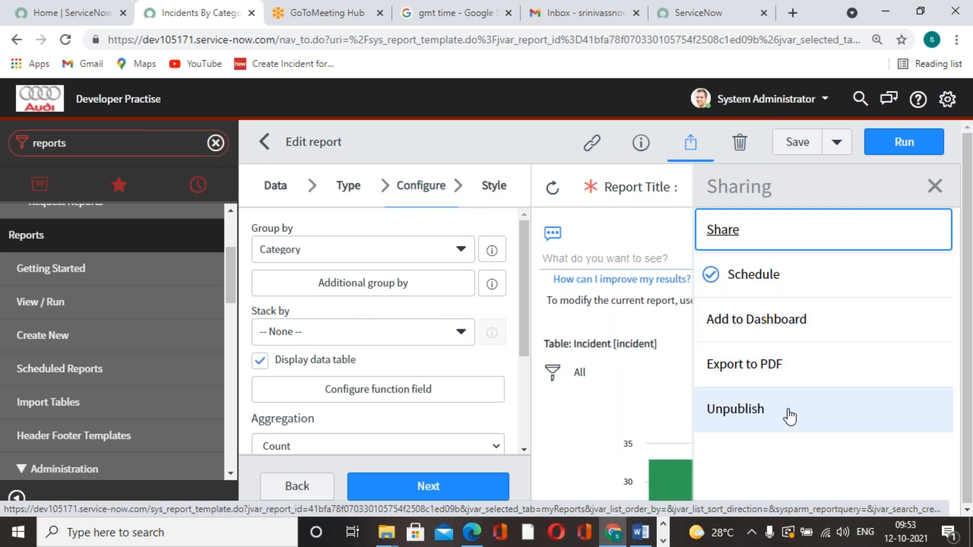
Start a new email schedule for the report and set it to run Monthly on day 12
click(745, 274)
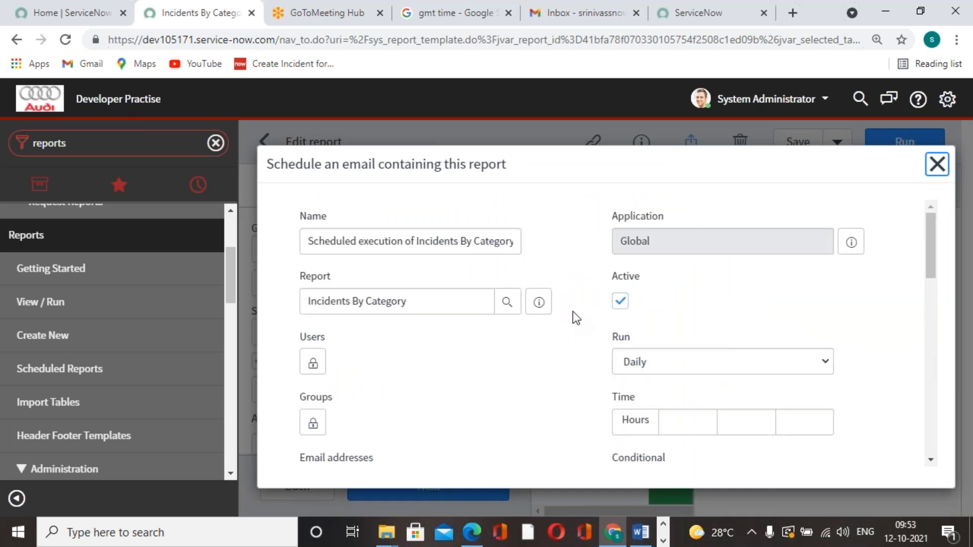
click(814, 361)
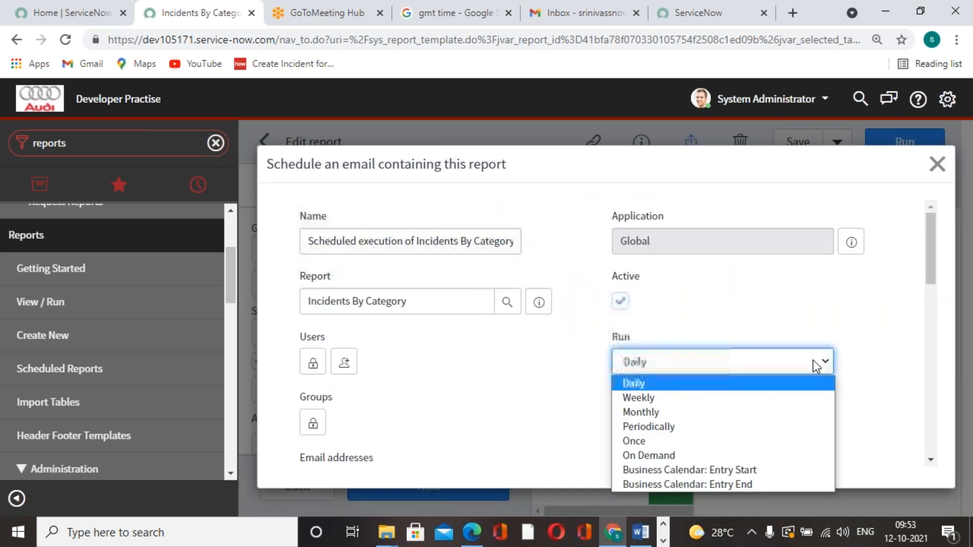
click(707, 411)
click(738, 411)
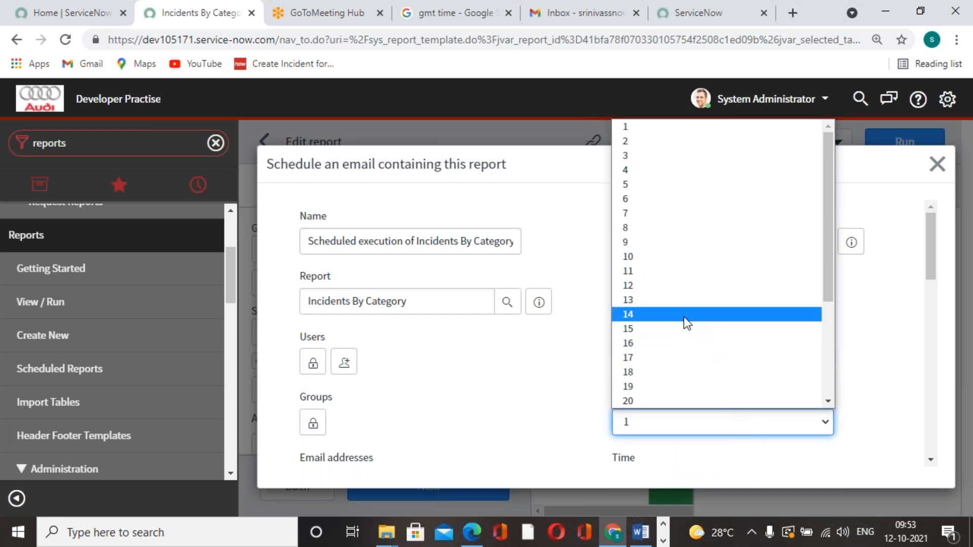
click(670, 290)
Refresh the GMT time search to check the current time, and set the schedule's run time to 04:26:00
click(462, 14)
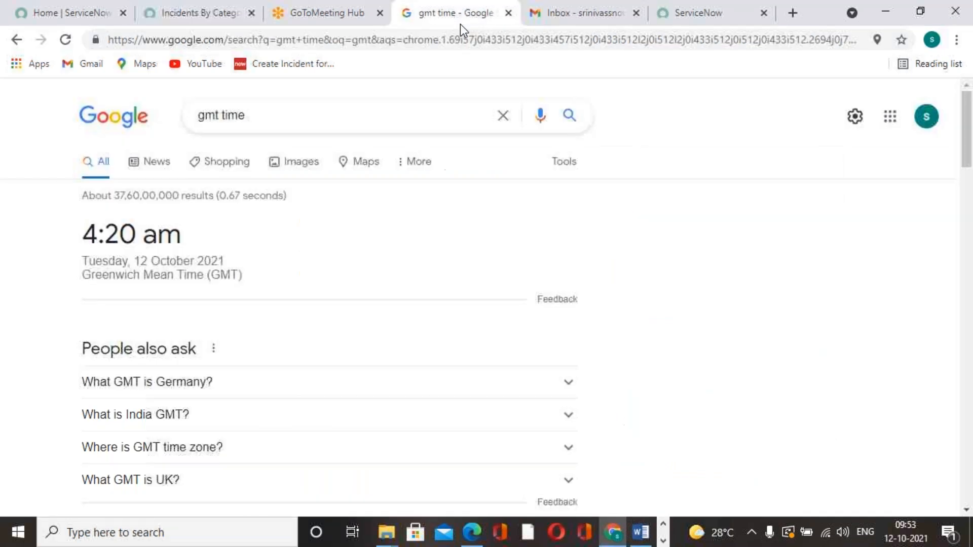
click(65, 39)
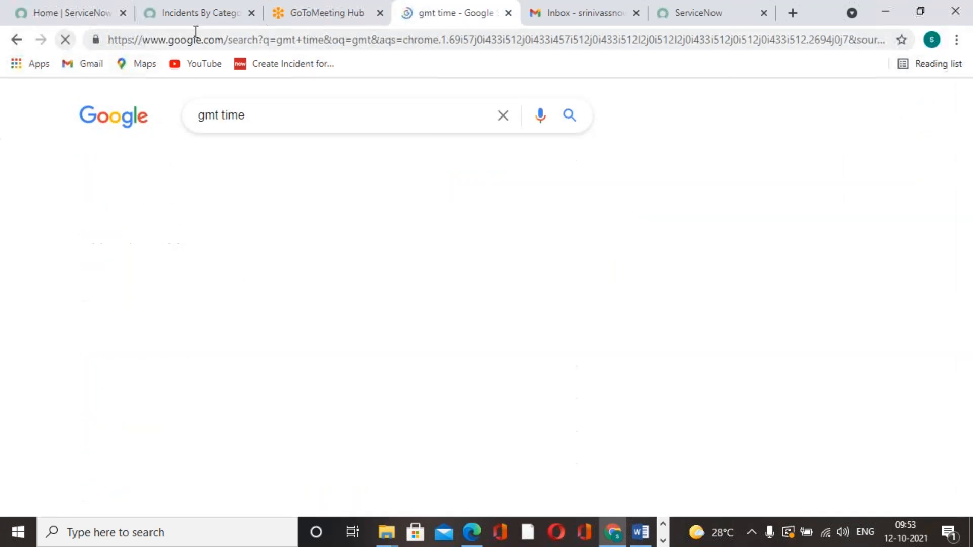
click(220, 14)
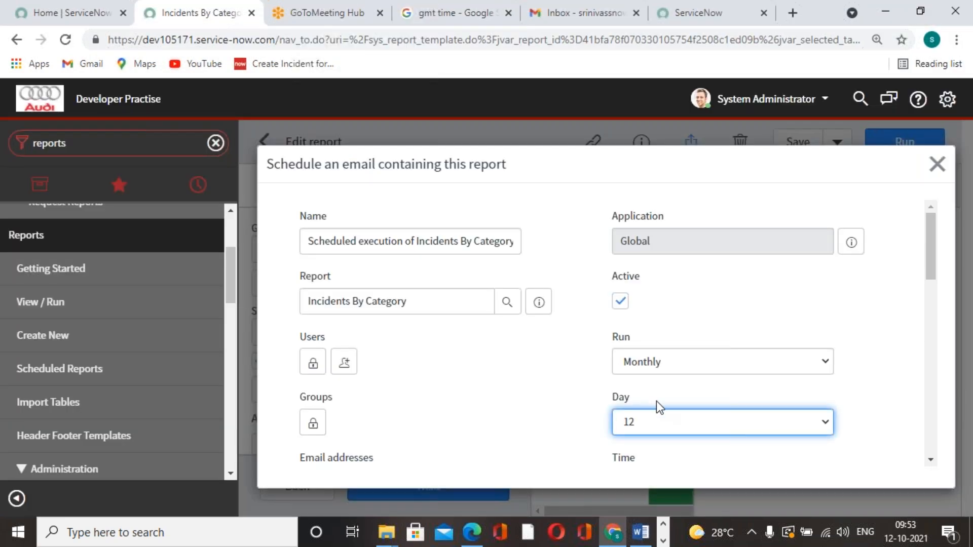
scroll(671, 416, down, 3)
double_click(652, 260)
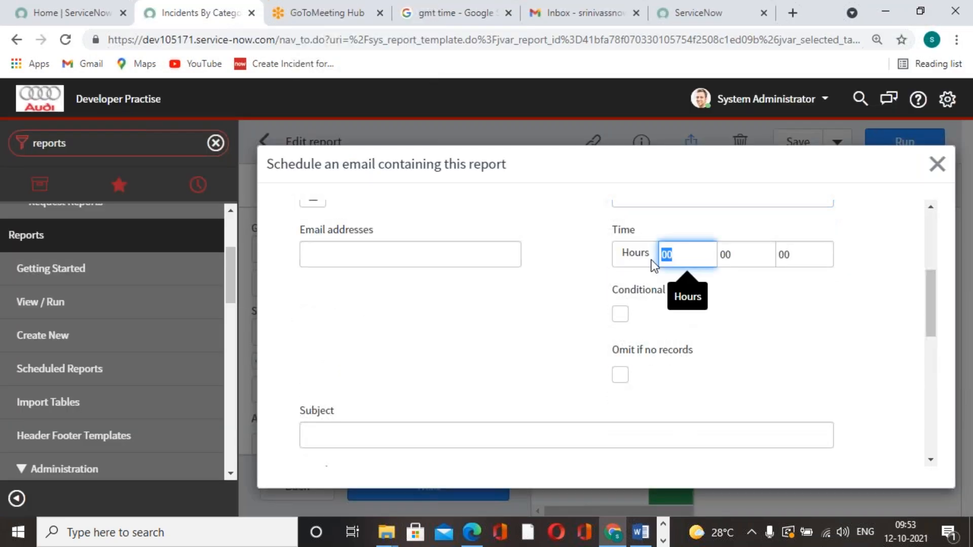
text(04)
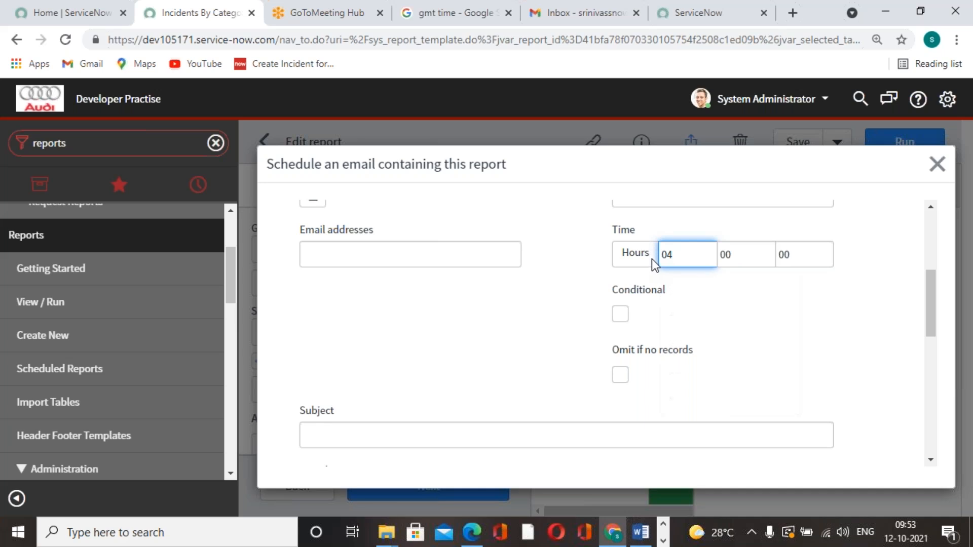
double_click(757, 255)
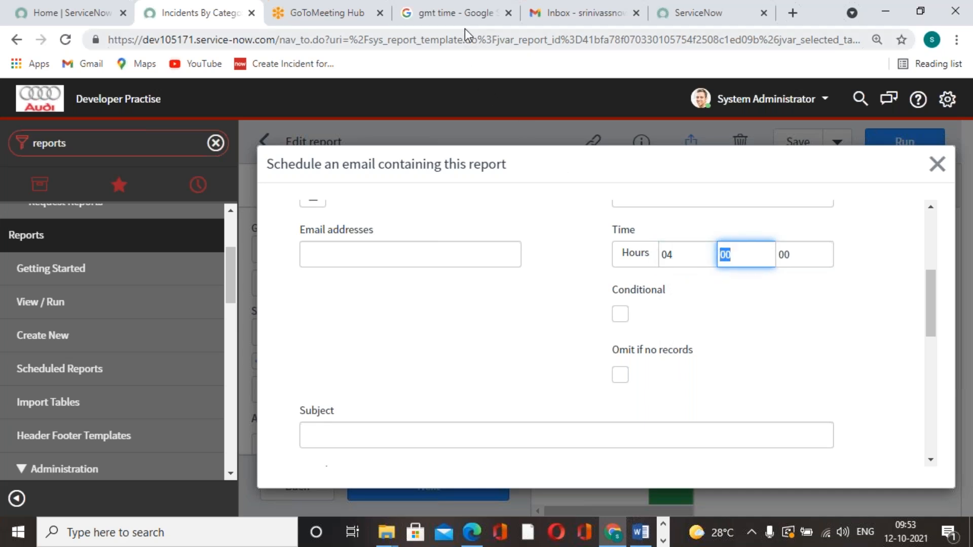
click(456, 14)
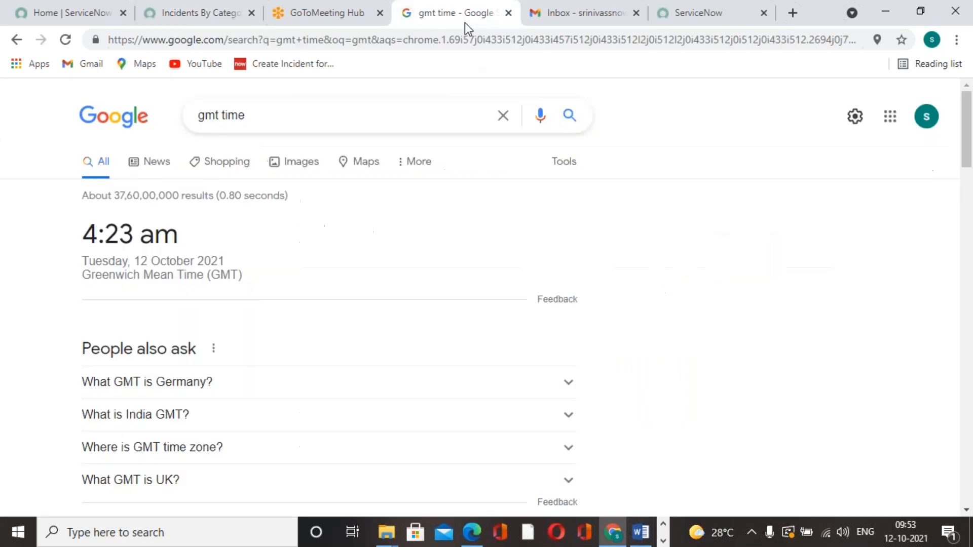
click(174, 13)
text(26)
click(834, 330)
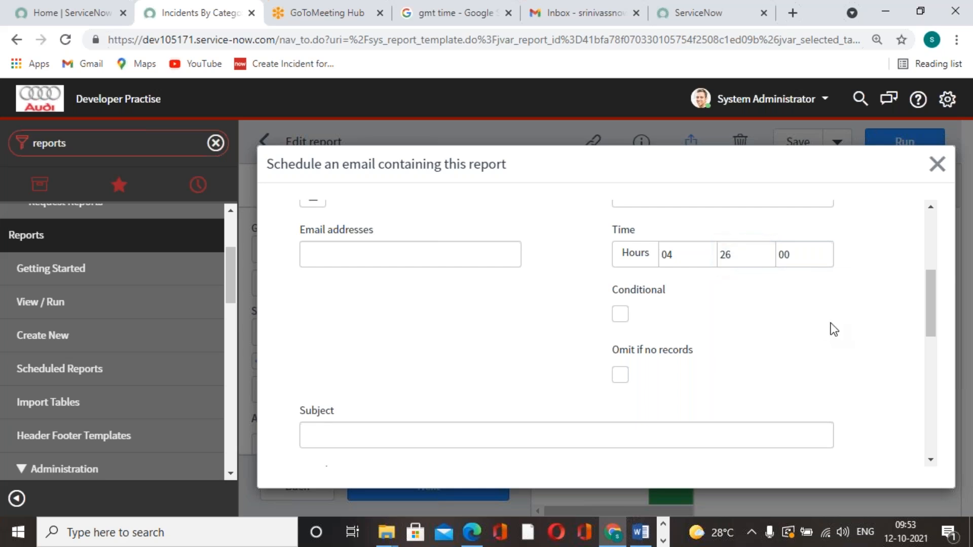
Look over the schedule's introductory message section and submit the monthly email schedule
scroll(406, 327, down, 5)
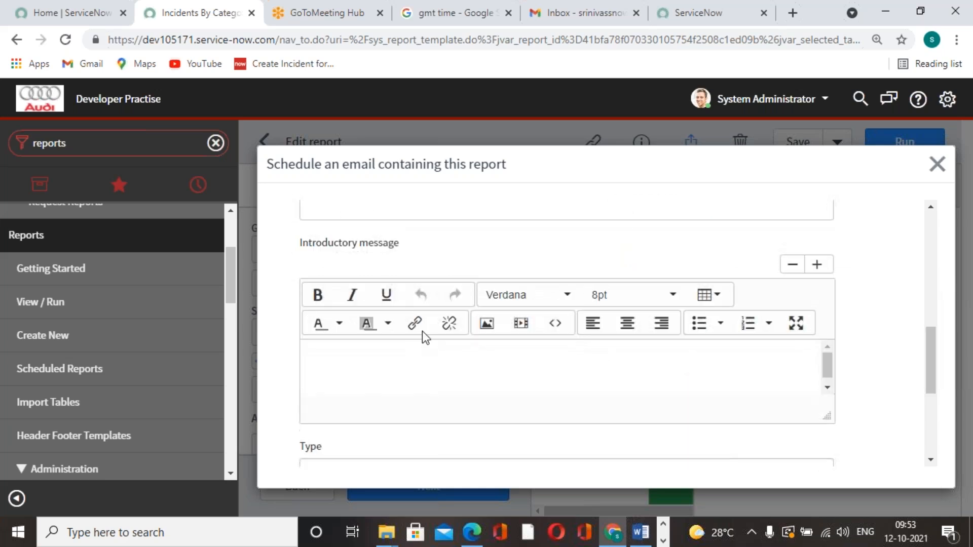
scroll(441, 330, up, 1)
scroll(444, 331, down, 4)
click(321, 402)
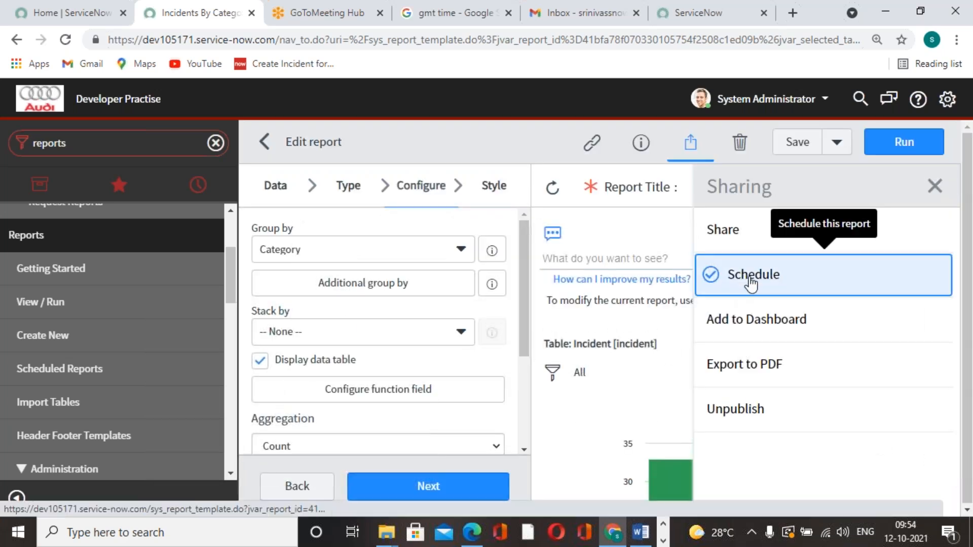
Start another email schedule for the report, unlock its Users list, and enter the recipient's email in Email addresses
click(749, 284)
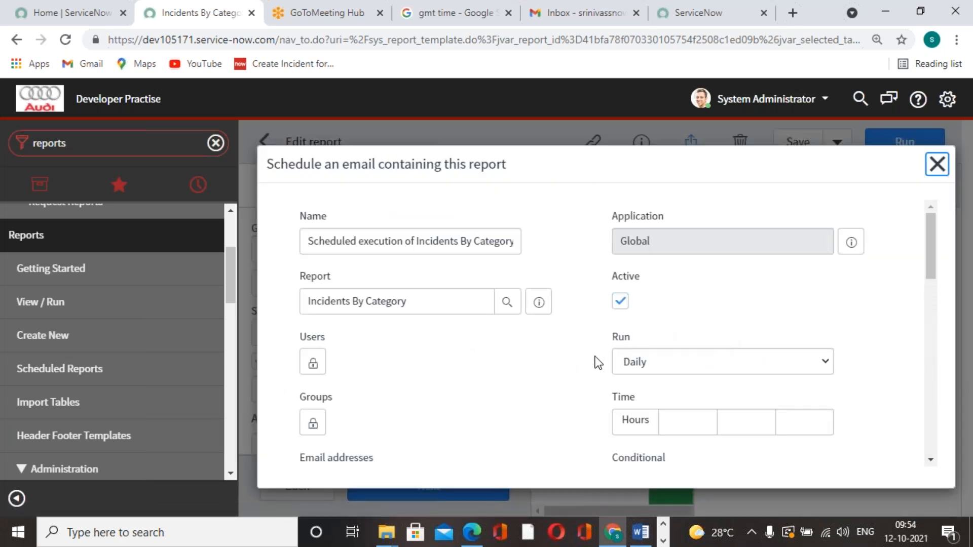
scroll(591, 358, down, 1)
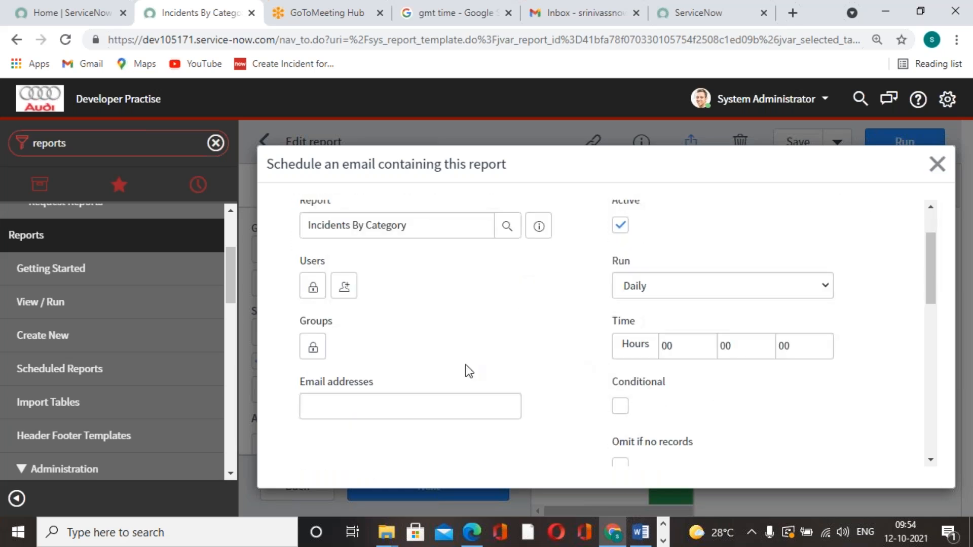
click(313, 281)
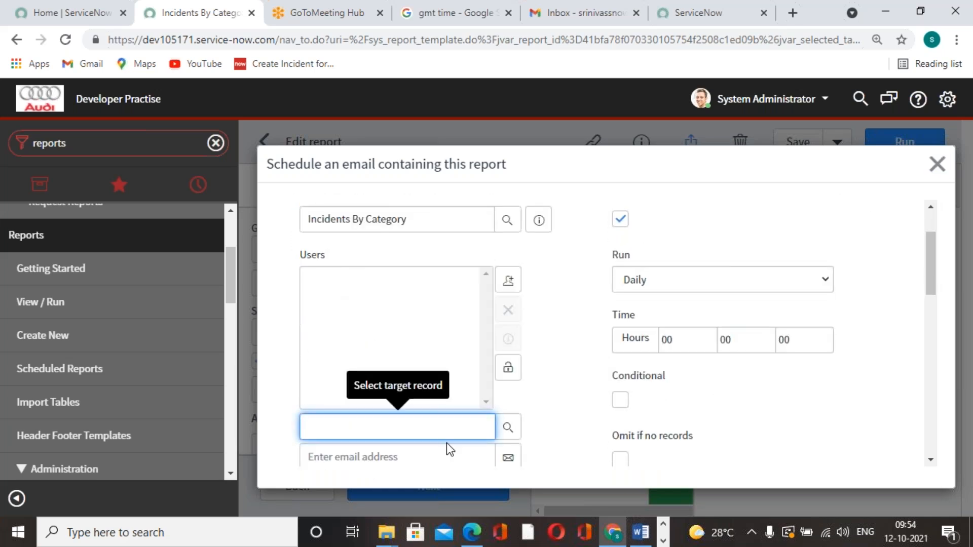
scroll(449, 444, down, 3)
scroll(441, 420, up, 3)
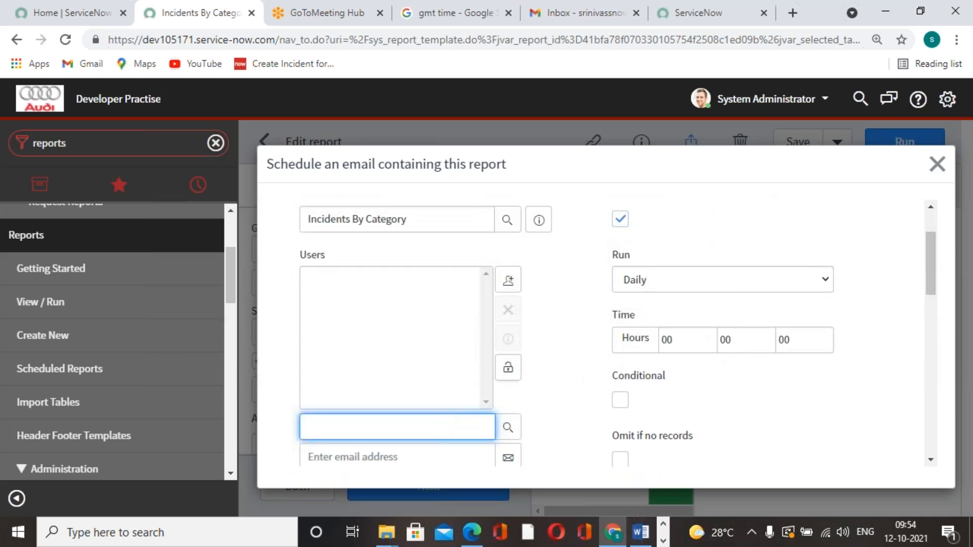
scroll(458, 422, down, 4)
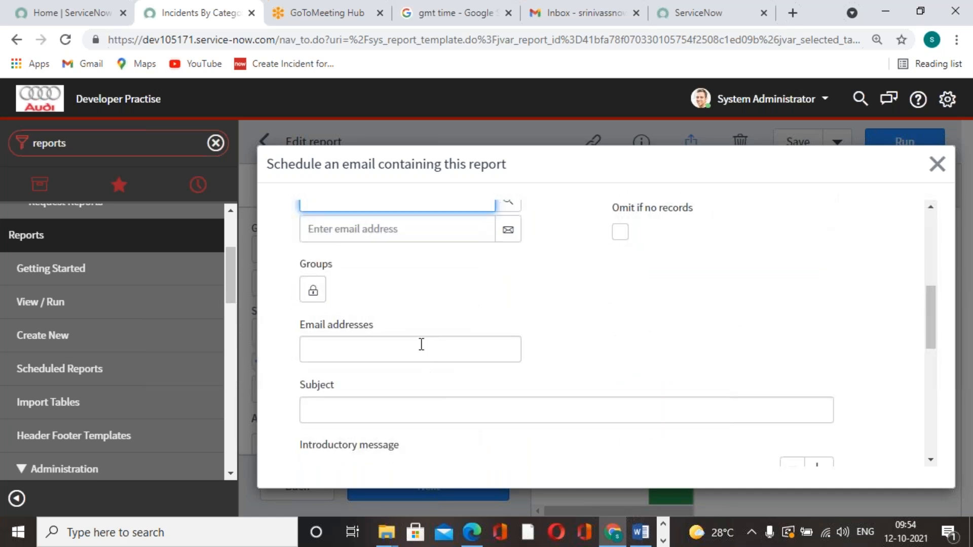
click(421, 344)
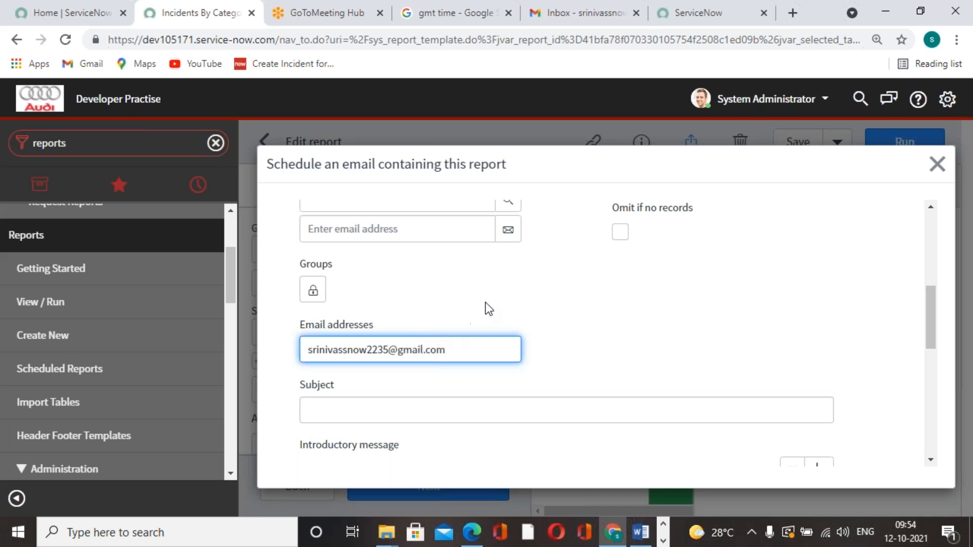
Add the same recipient email address to the schedule's Users list and lock the list
drag(445, 349, 308, 350)
key(ctrl+c)
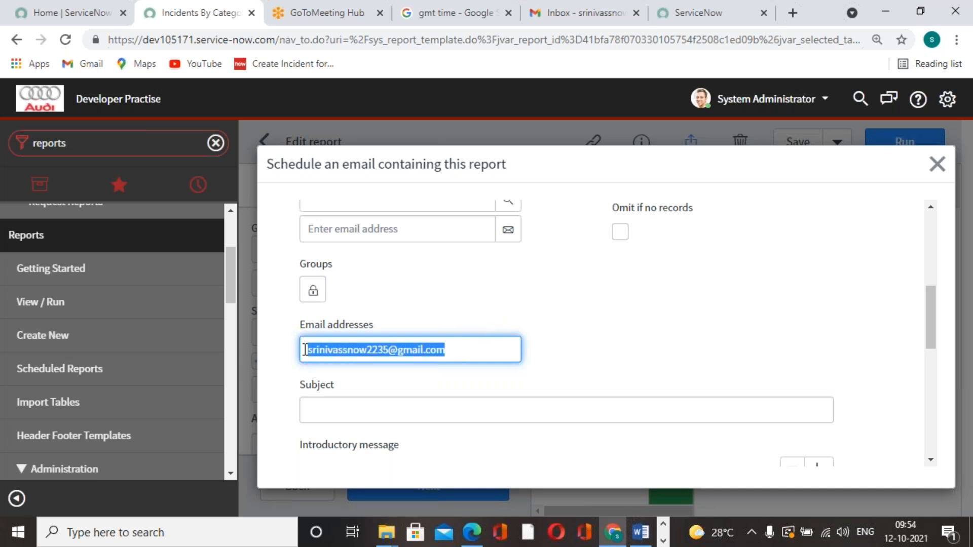
click(410, 229)
key(ctrl+v)
click(508, 233)
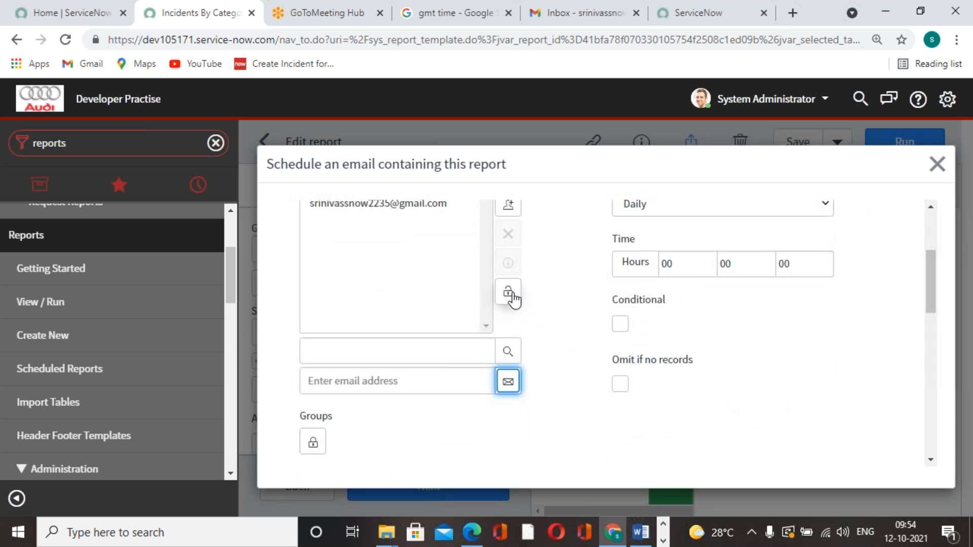
click(510, 294)
click(407, 363)
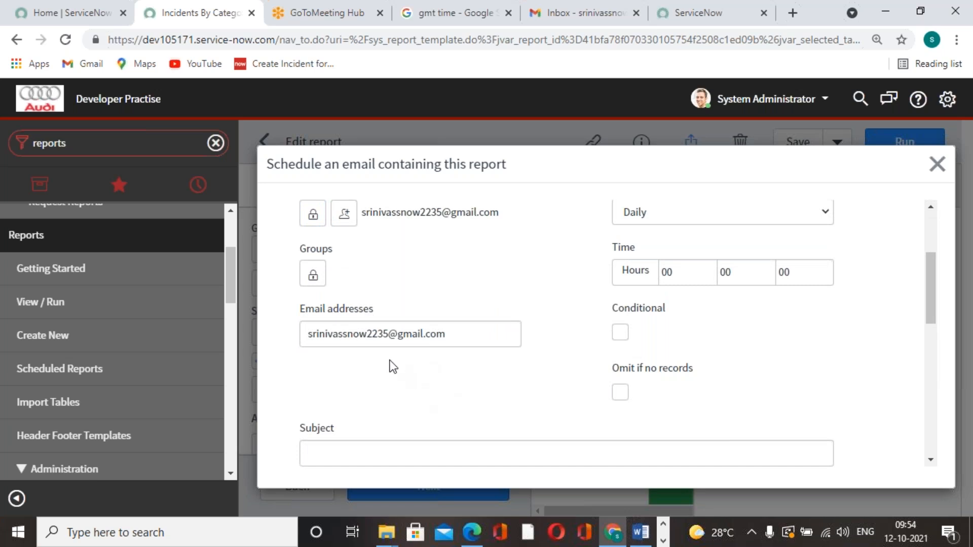
Set the new schedule to run Monthly on day 12
scroll(378, 343, up, 2)
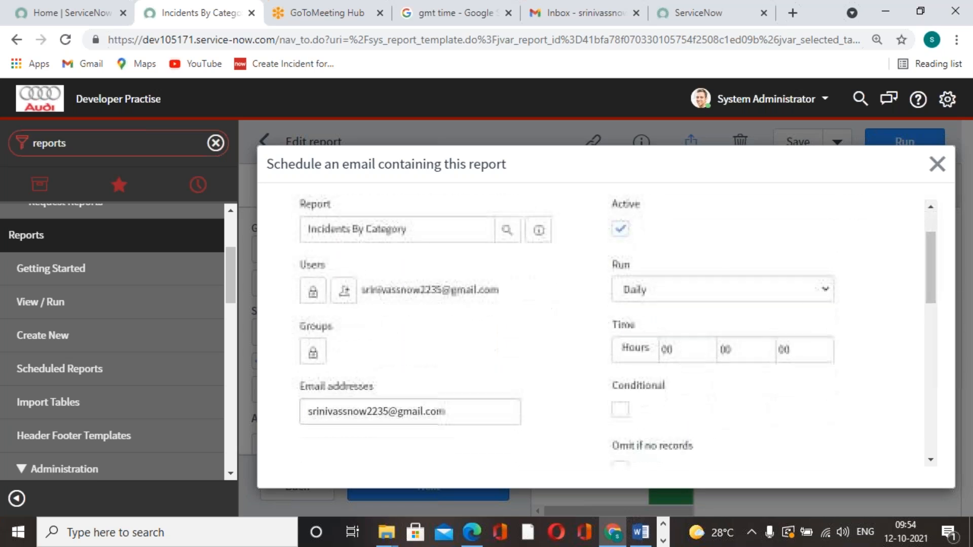
scroll(448, 330, up, 2)
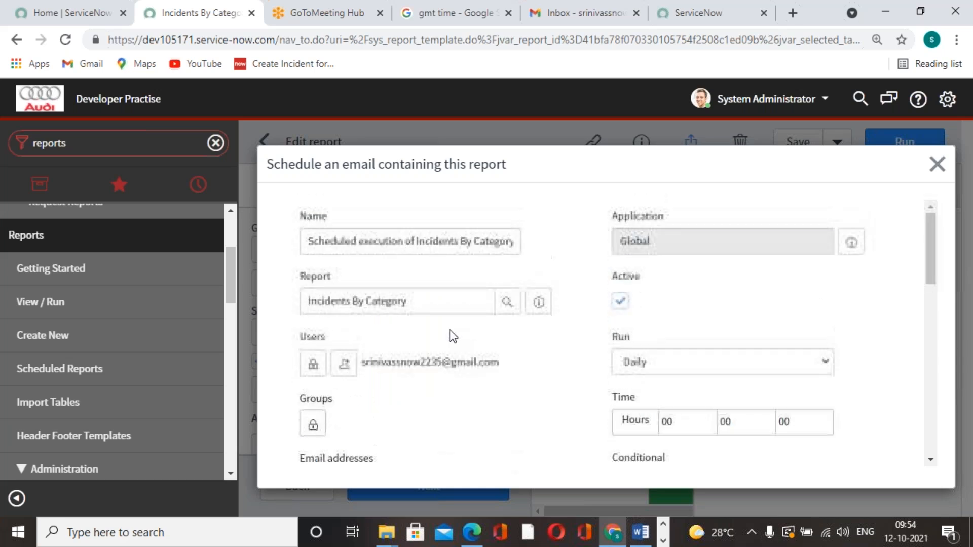
click(814, 362)
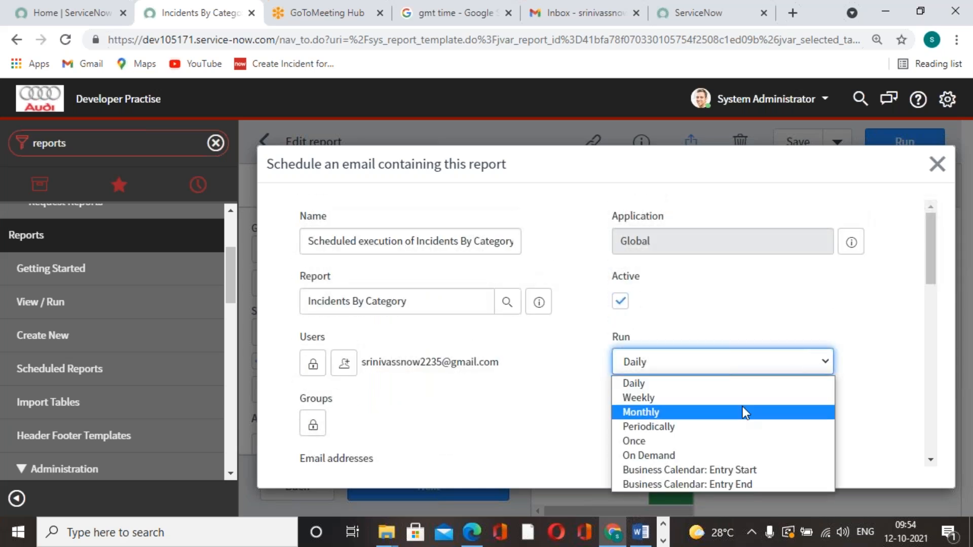
click(712, 416)
click(740, 419)
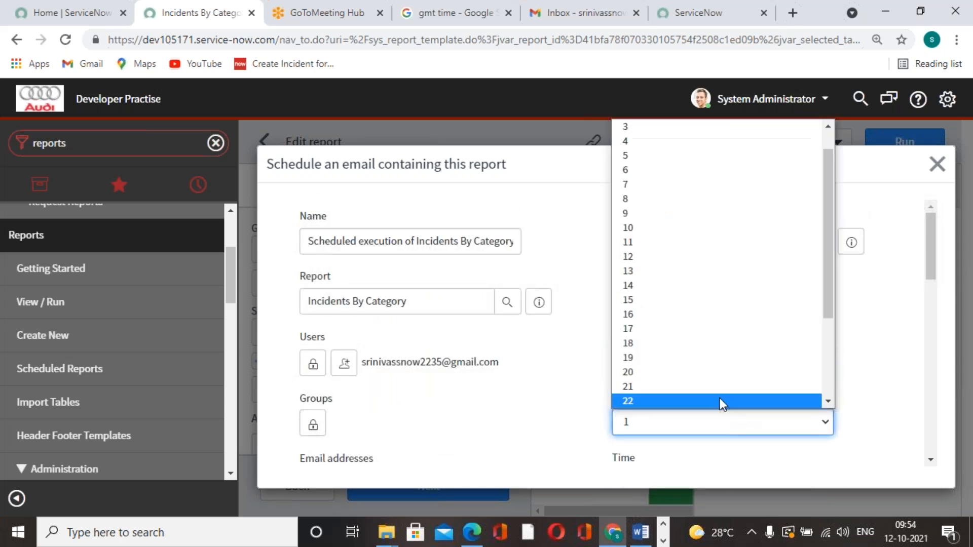
click(659, 257)
Set the new schedule's run time to 04 hours and 26 minutes
scroll(710, 370, down, 5)
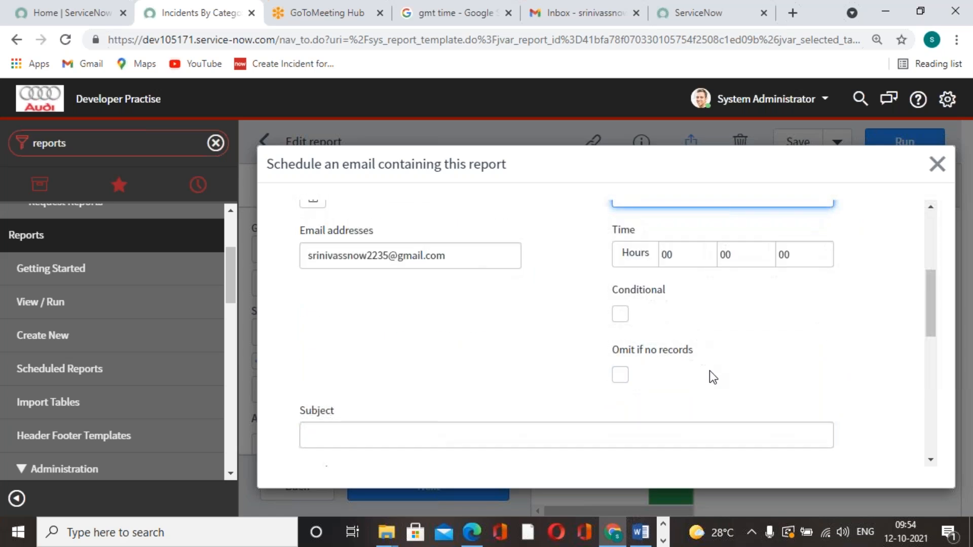
click(692, 258)
text(04)
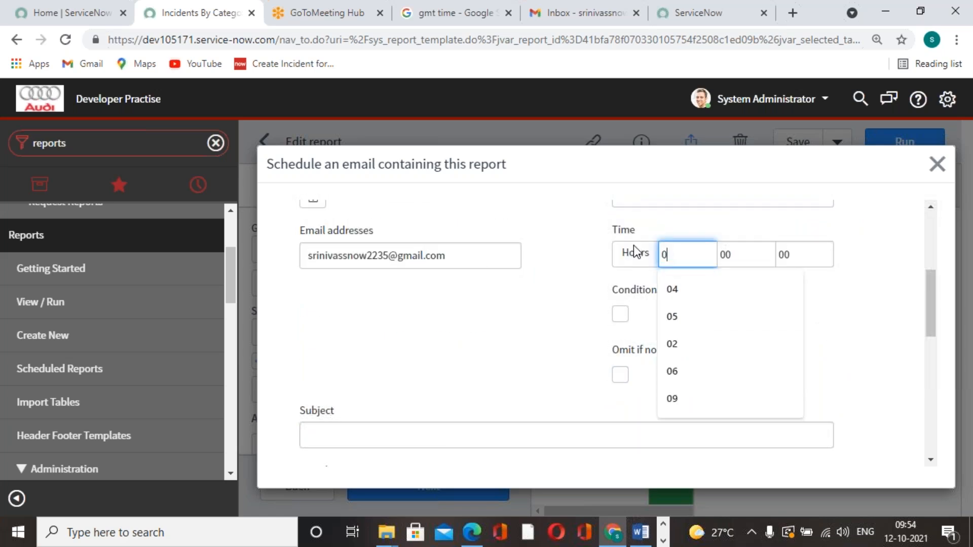
text(26)
click(768, 369)
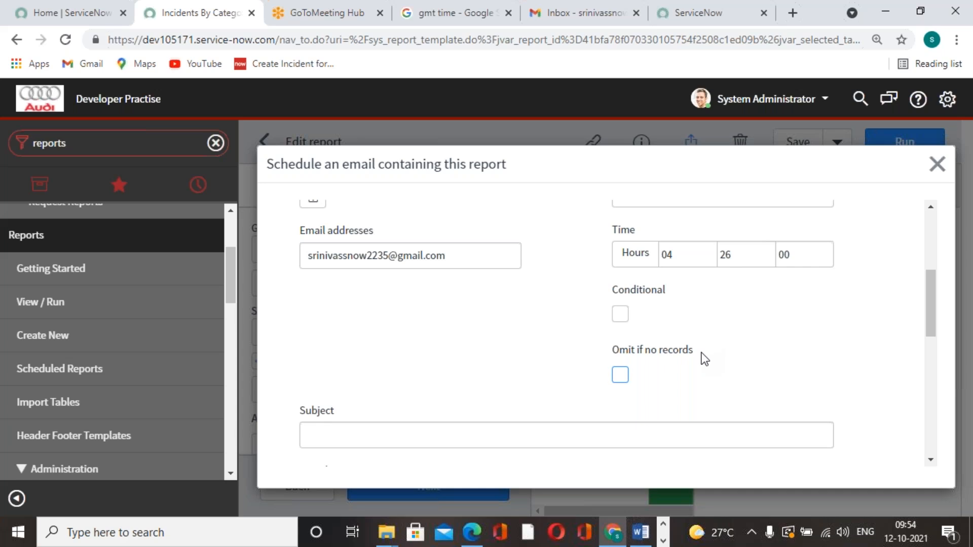
Enter "Incidents by Category" as the subject of the scheduled email
scroll(745, 335, down, 5)
click(701, 206)
scroll(853, 349, up, 2)
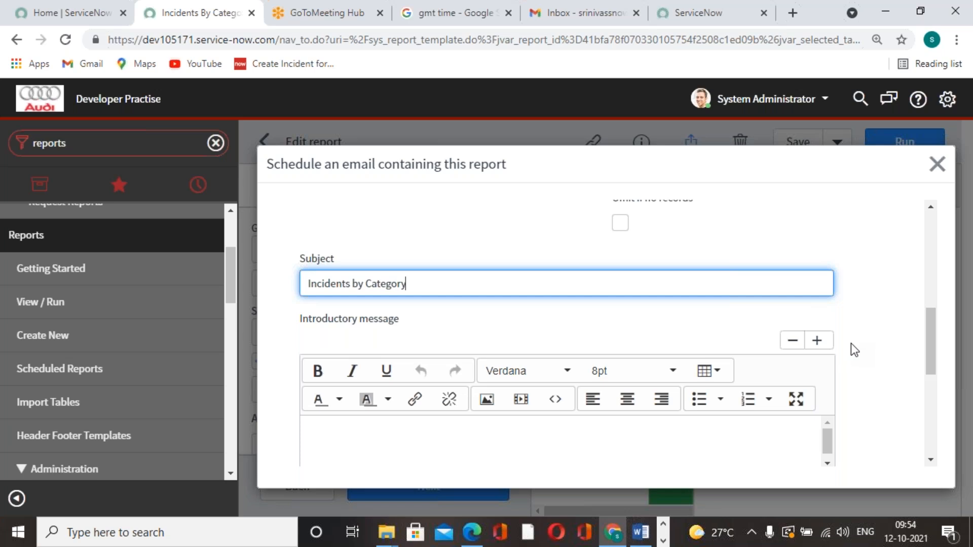
Review the schedule's introductory message, output type, zip and include options, and submit the schedule
scroll(819, 253, down, 5)
scroll(814, 330, down, 1)
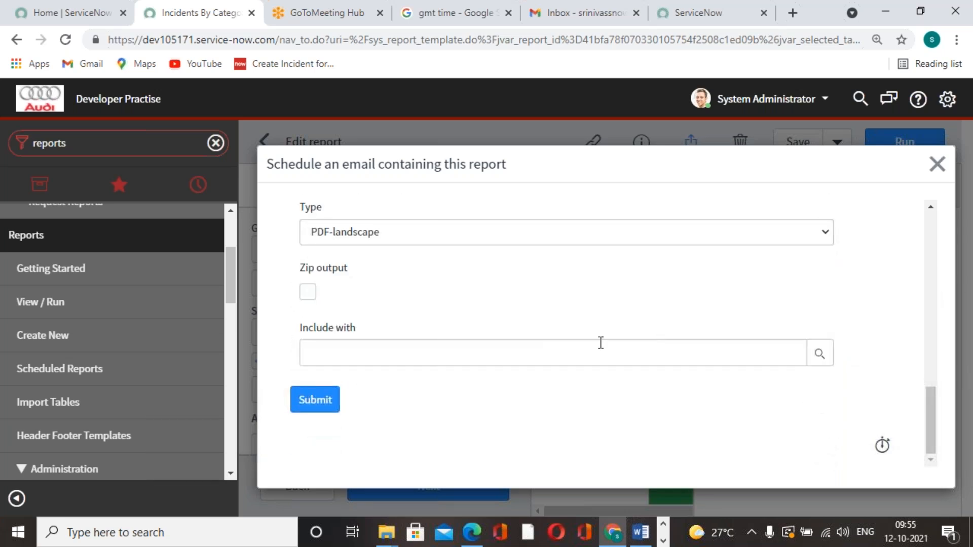
scroll(471, 360, up, 1)
scroll(472, 358, down, 1)
scroll(472, 357, up, 2)
scroll(472, 357, down, 2)
scroll(606, 347, up, 4)
scroll(610, 350, up, 4)
scroll(609, 350, down, 8)
click(312, 403)
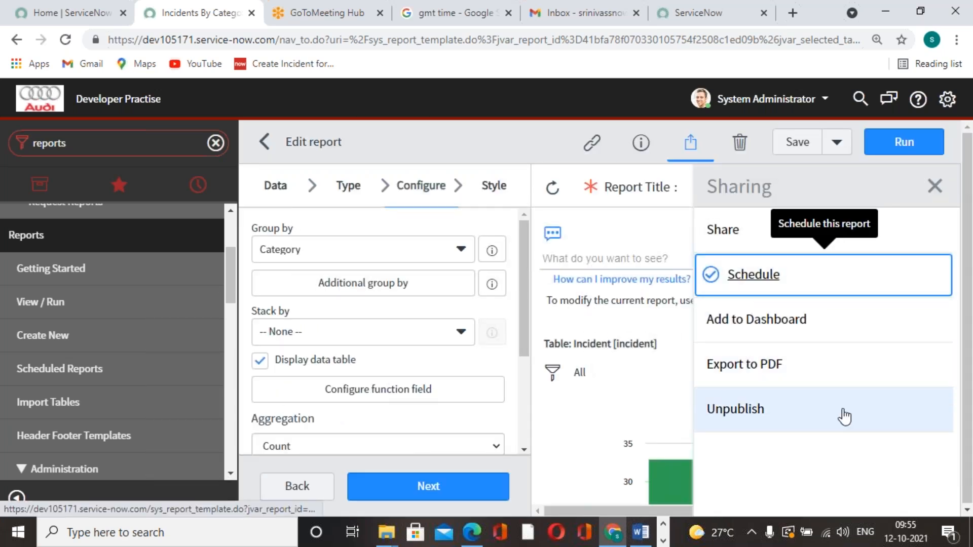
Save the Incidents By Category report and run it
click(810, 141)
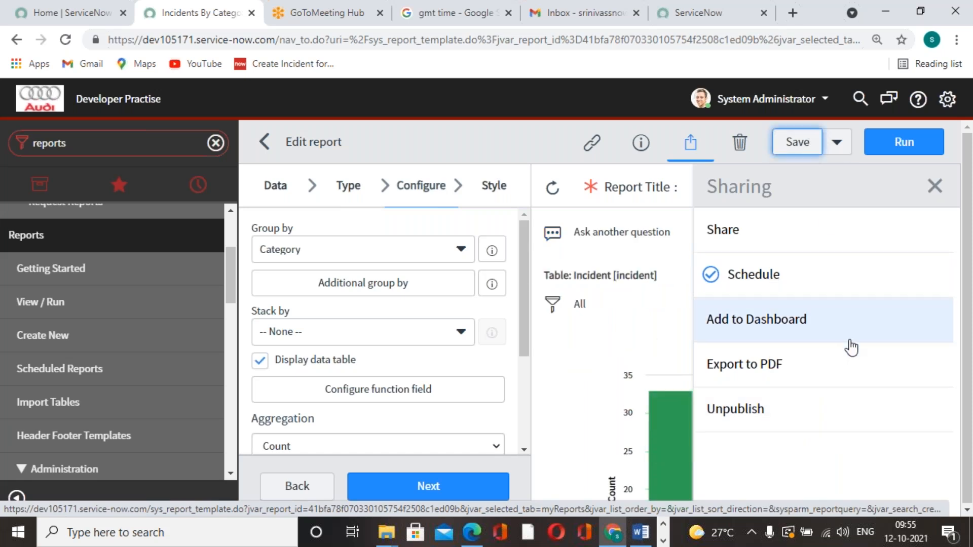
click(900, 141)
click(854, 113)
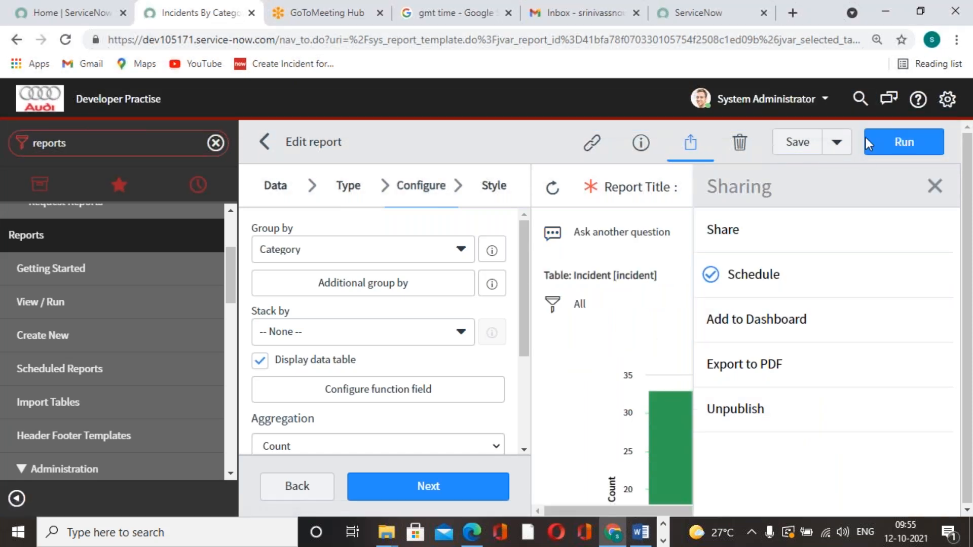
Refresh the current GMT time in the Google search, and switch to the Gmail inbox to look for the scheduled email
click(440, 22)
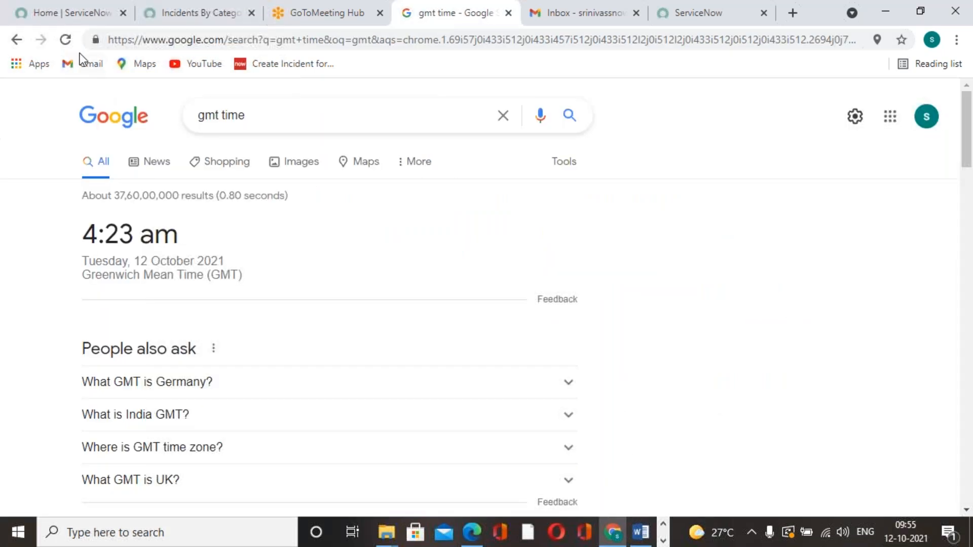
click(65, 39)
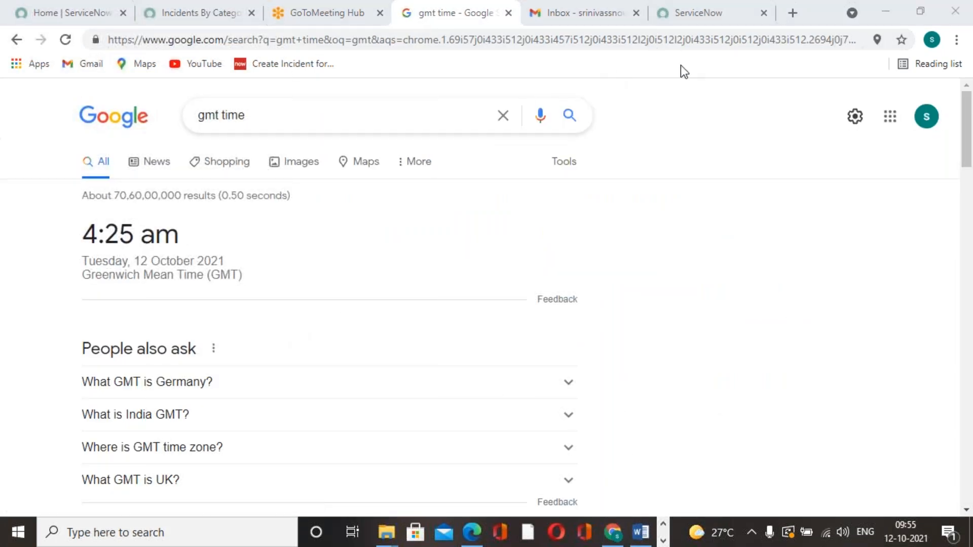
click(717, 14)
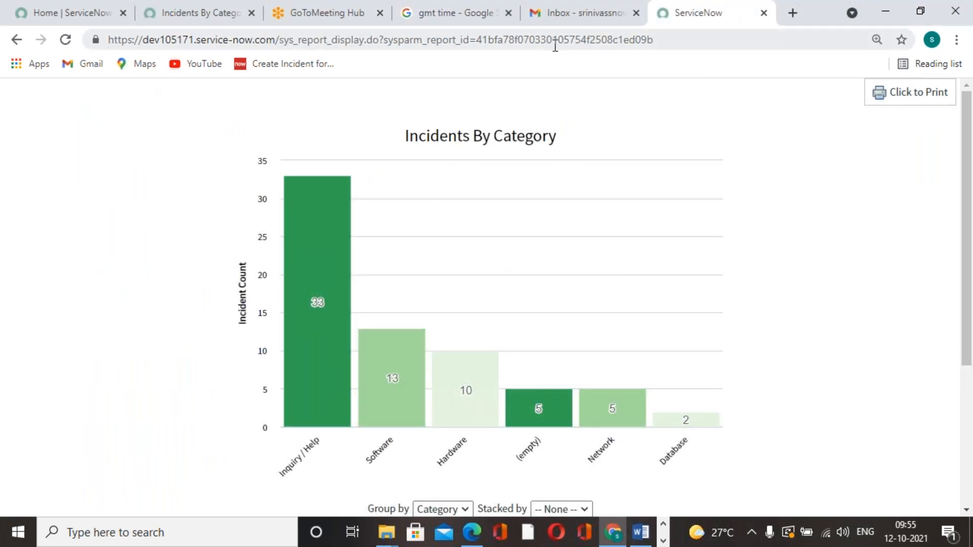
click(537, 24)
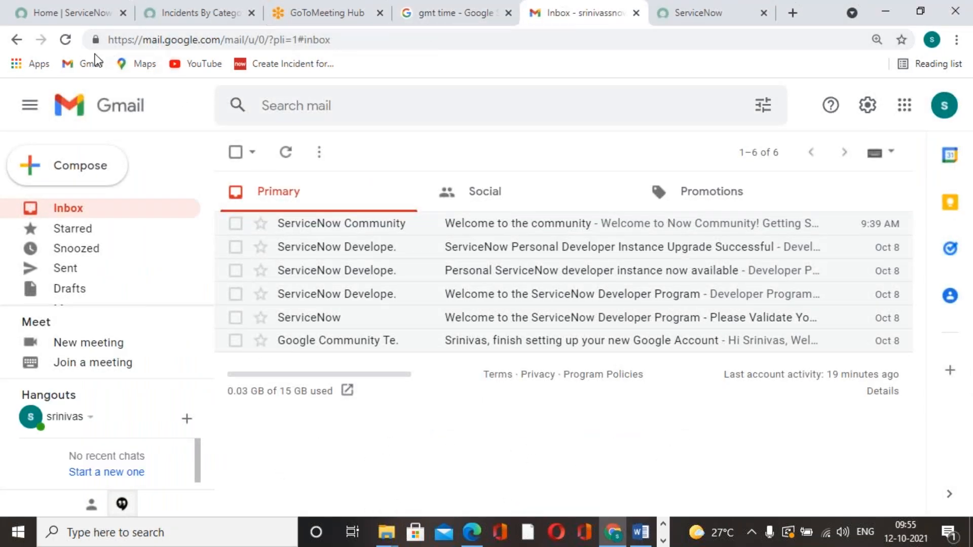
Refresh the Gmail inbox, check the current GMT time, and return to the Incidents By Category report
click(67, 40)
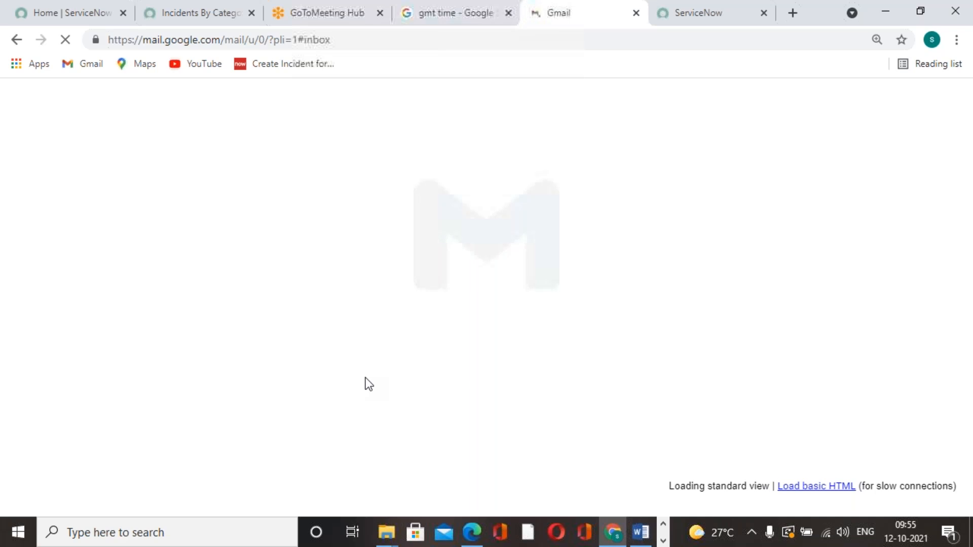
click(434, 24)
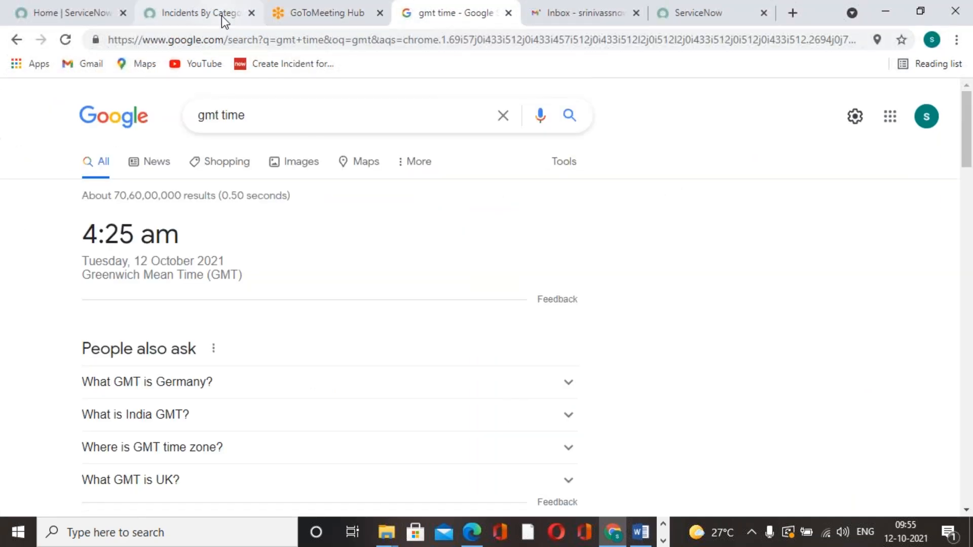
click(221, 16)
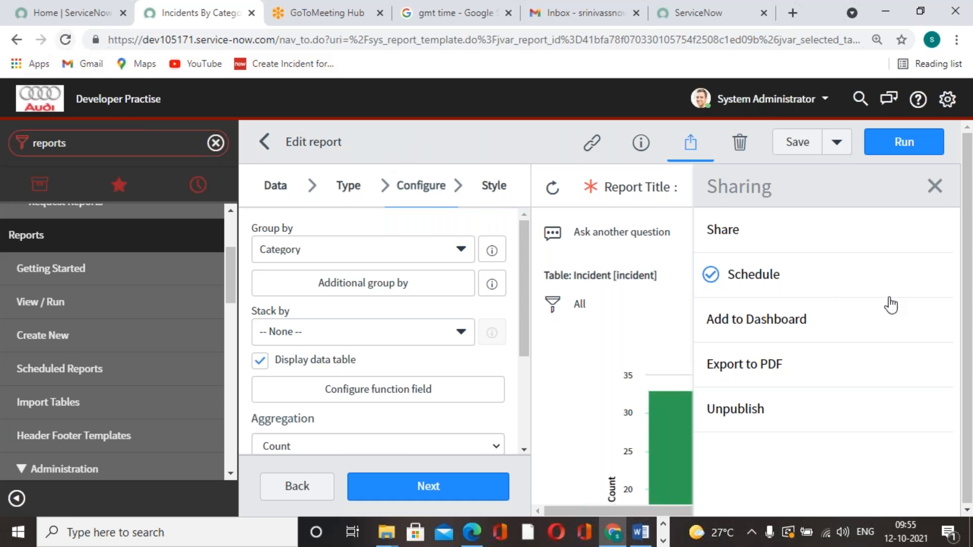
Open the report's email schedule form, look through its fields, and close it without submitting
click(806, 289)
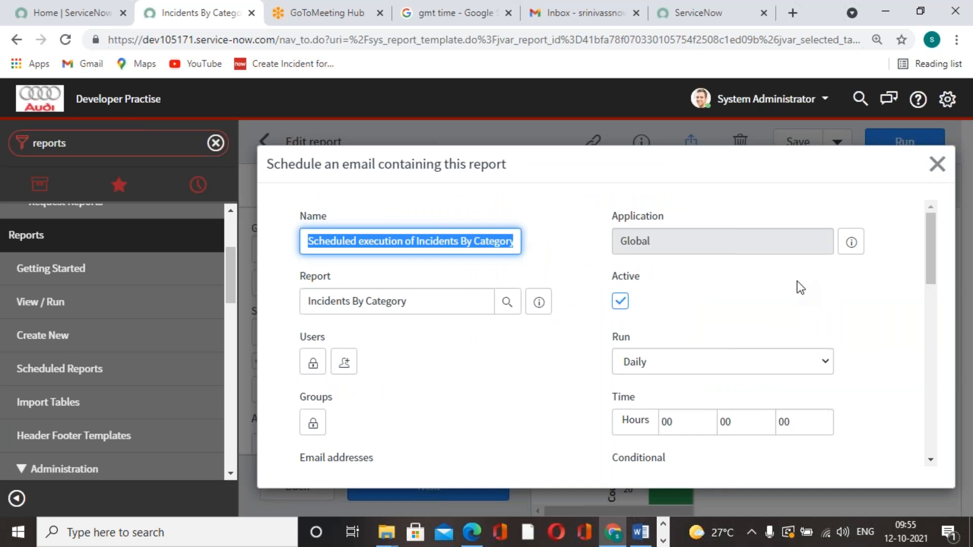
click(445, 380)
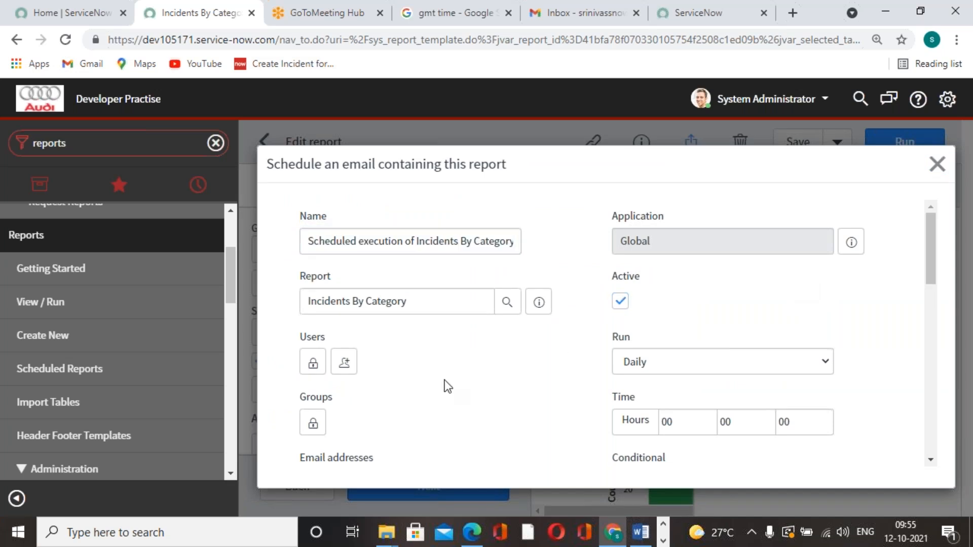
scroll(447, 387, down, 12)
scroll(448, 386, up, 12)
click(970, 161)
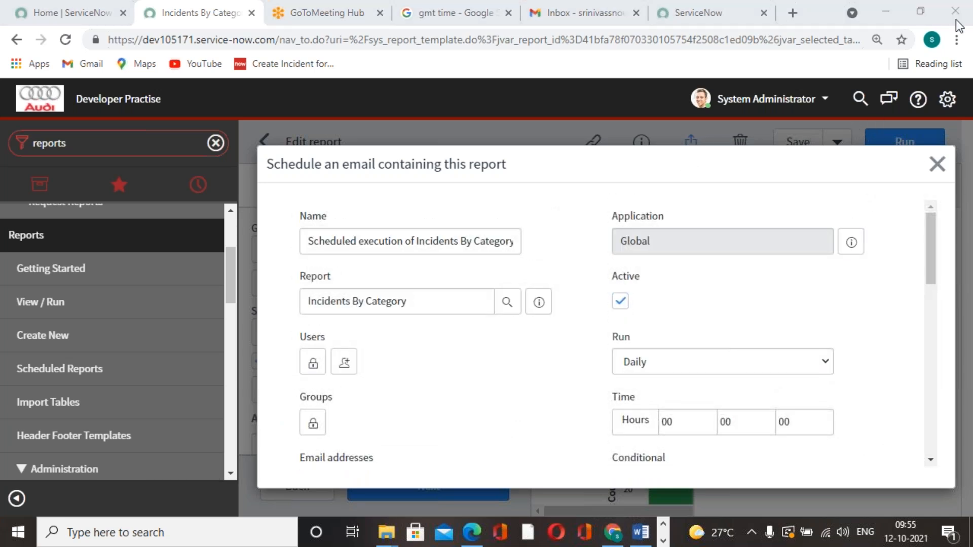
click(938, 164)
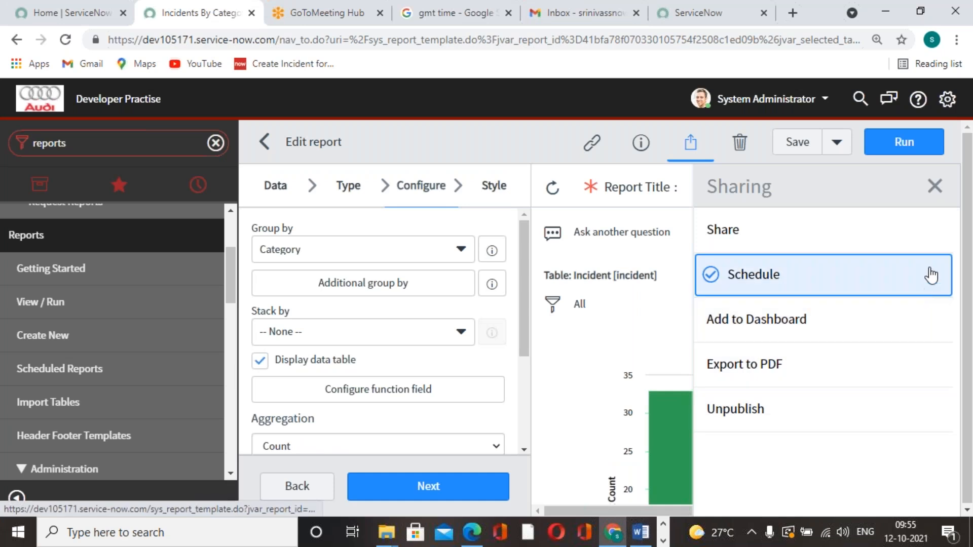
click(760, 276)
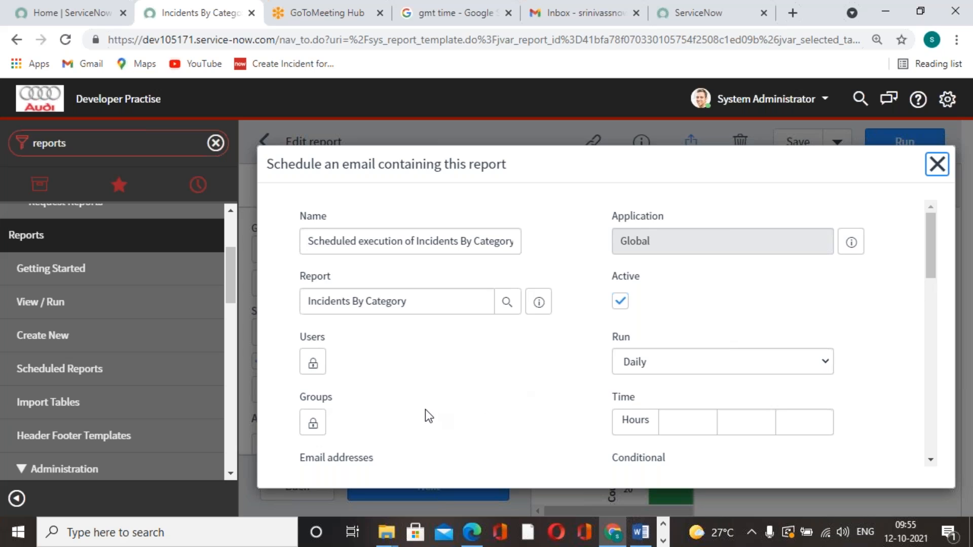
click(830, 363)
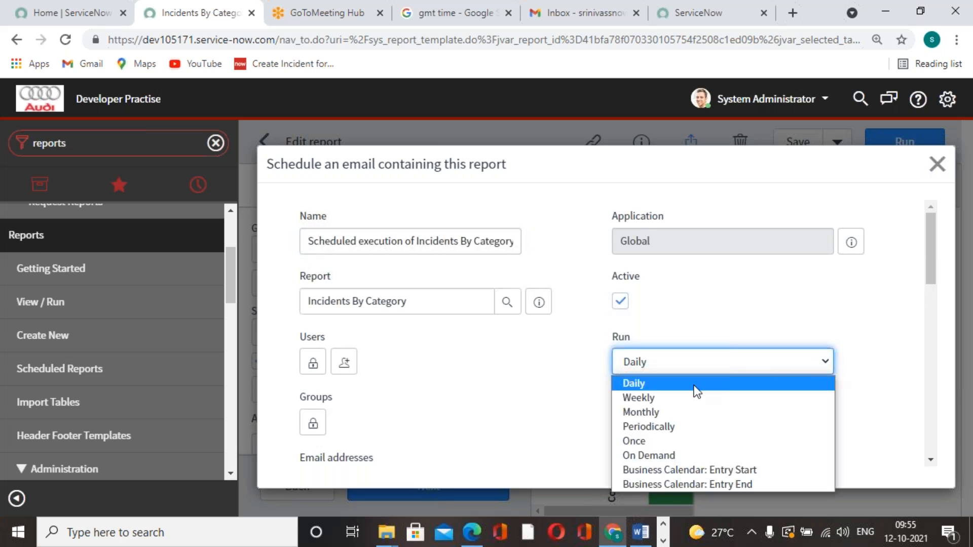
click(665, 442)
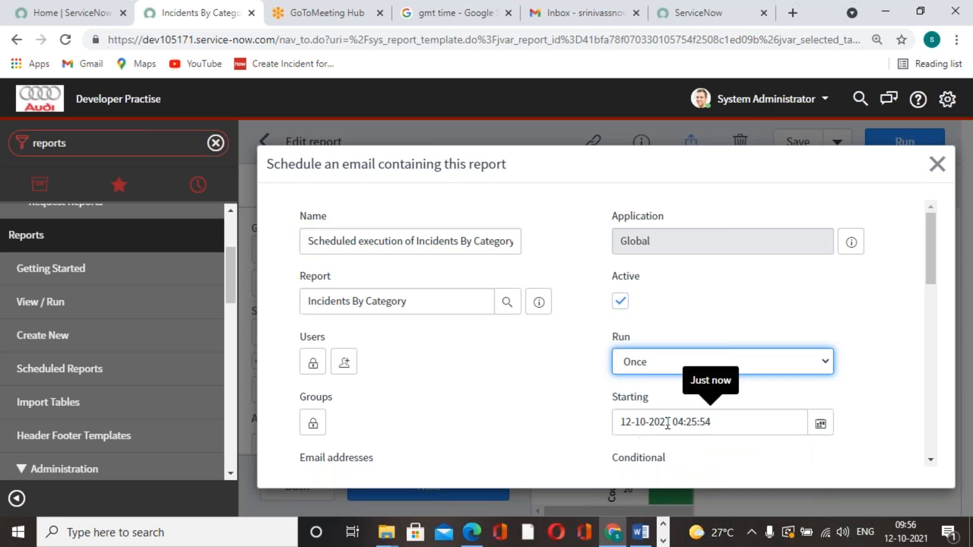
scroll(670, 423, down, 5)
scroll(680, 422, up, 5)
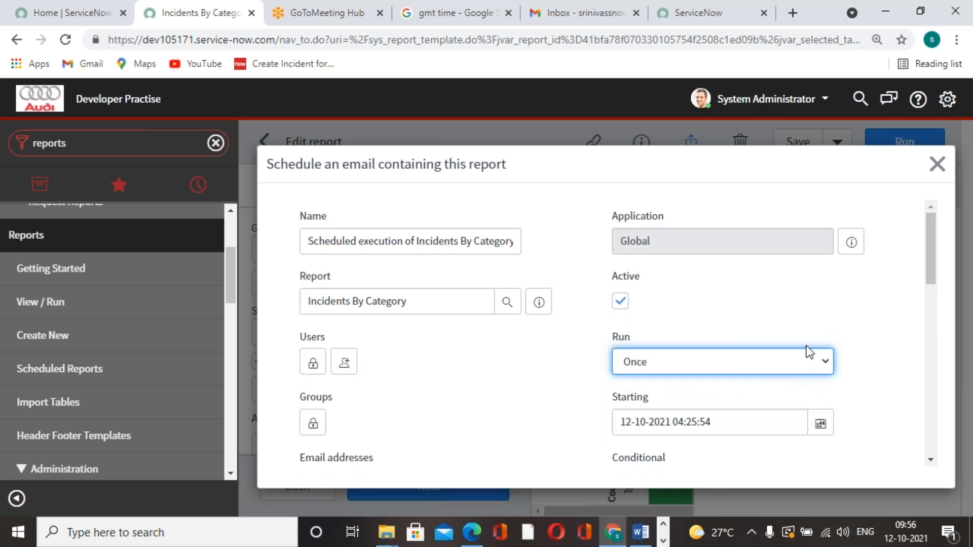
scroll(810, 351, down, 10)
scroll(807, 350, down, 2)
click(315, 400)
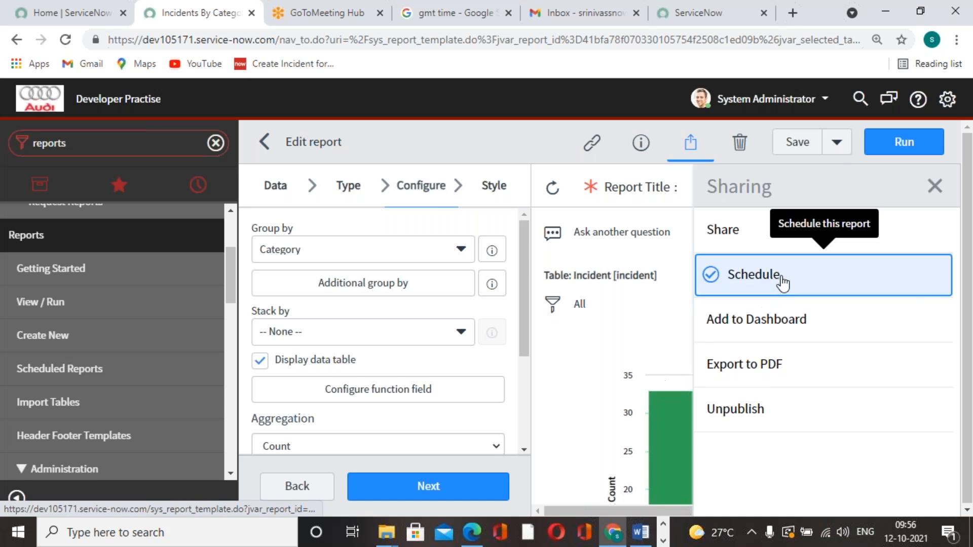
Reopen the schedule form briefly, close it, and save the Incidents By Category report
click(780, 278)
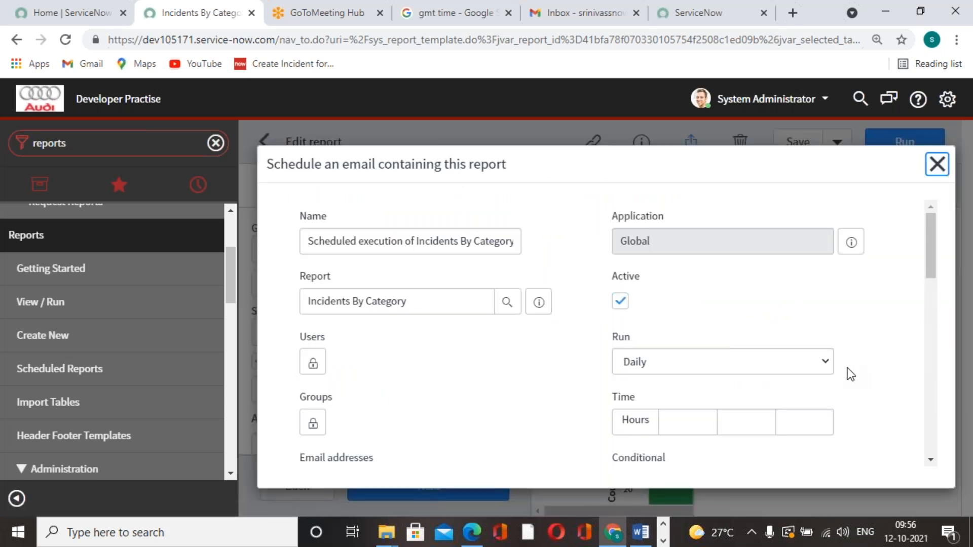
click(937, 164)
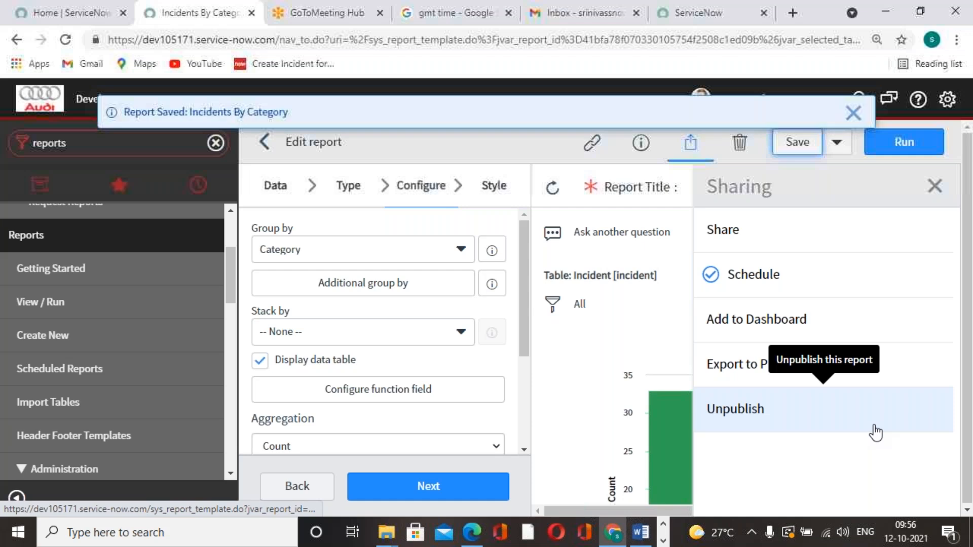
click(856, 114)
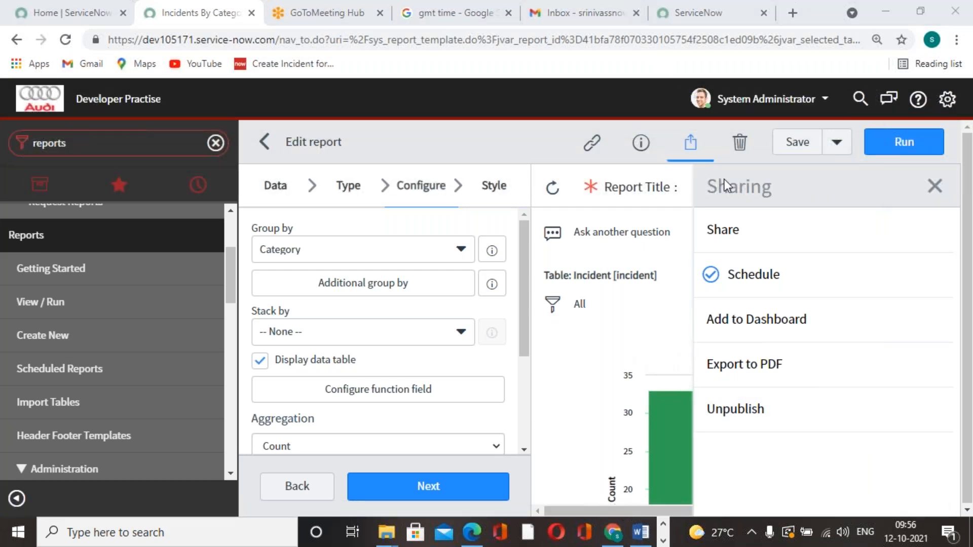
Switch to the Gmail inbox and refresh it to look for the scheduled report email
click(700, 14)
click(621, 22)
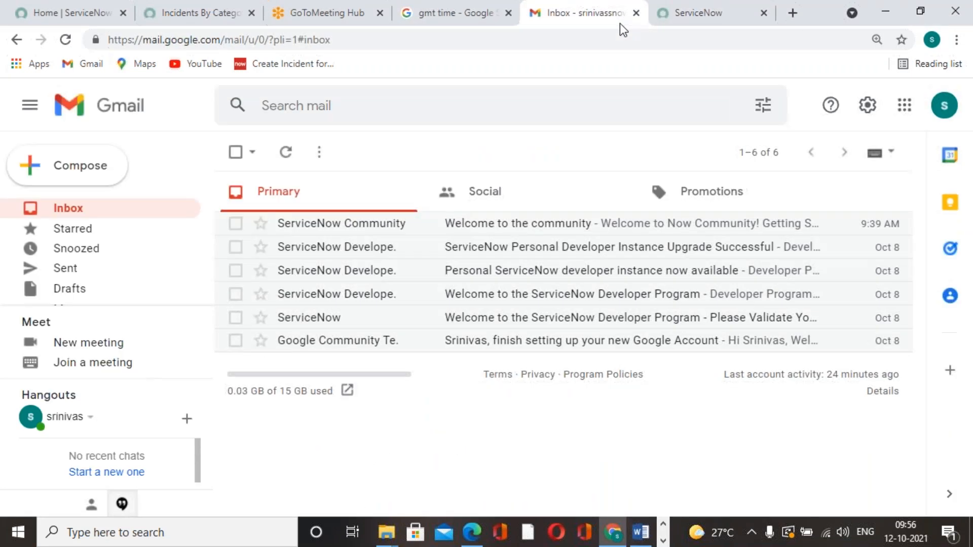
click(65, 40)
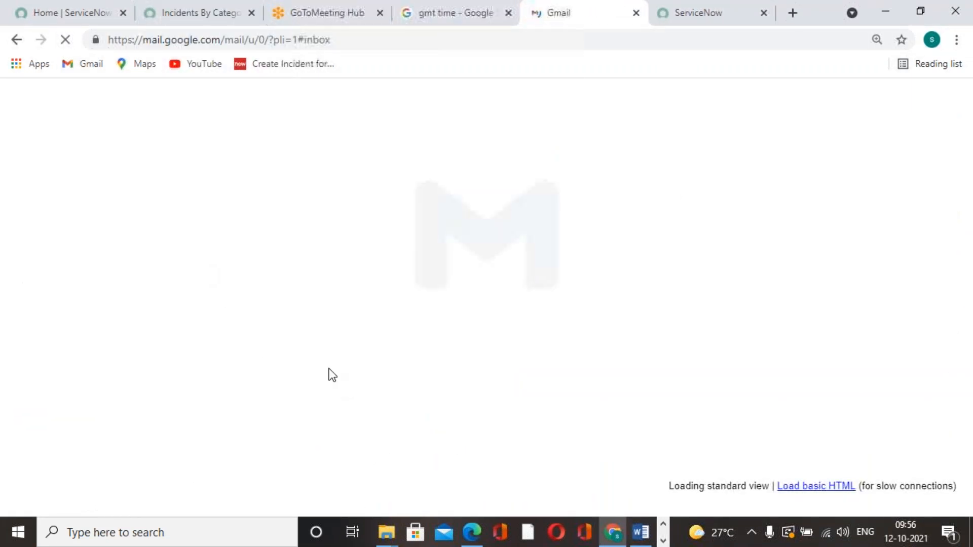
Return to the report, examine the schedule form from recipients and run time to output type and include options, and close it
click(198, 13)
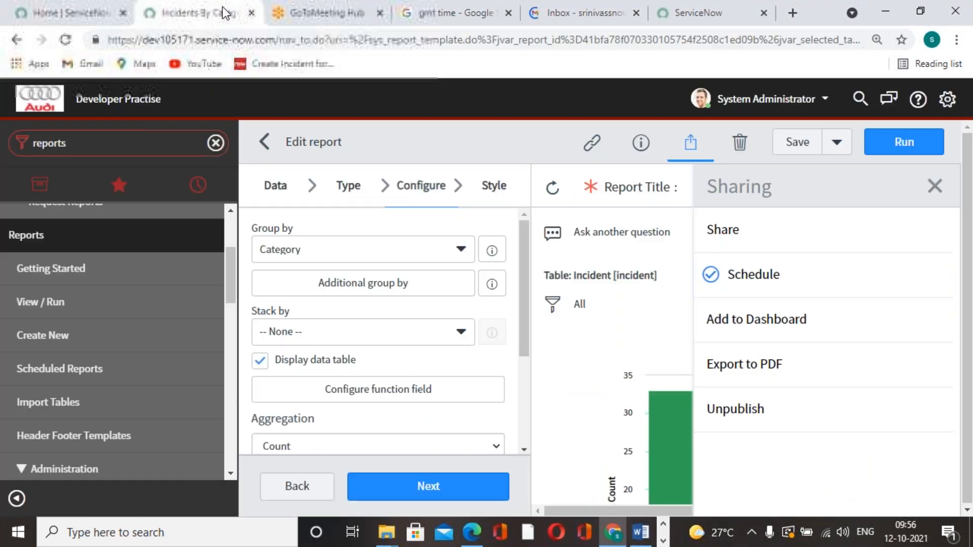
click(752, 273)
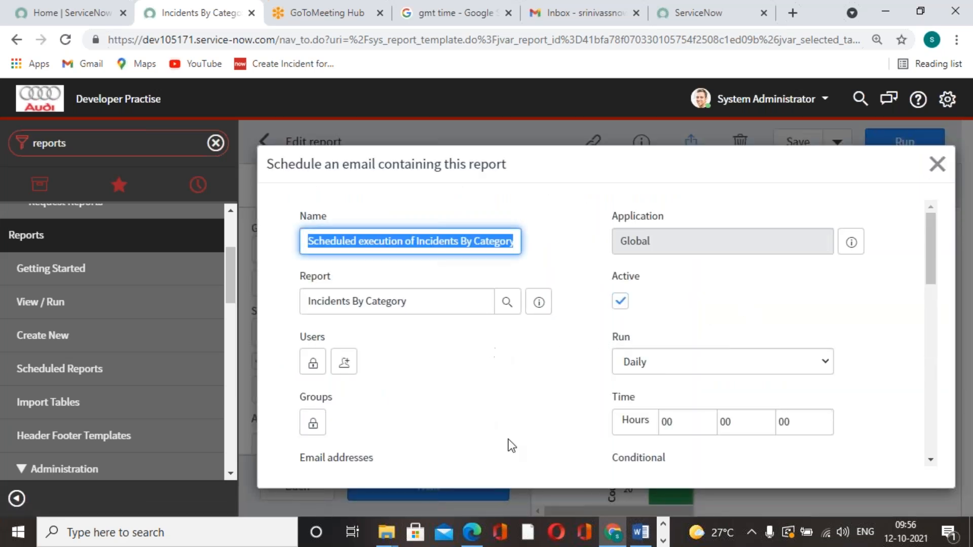
scroll(527, 406, down, 6)
scroll(528, 406, up, 5)
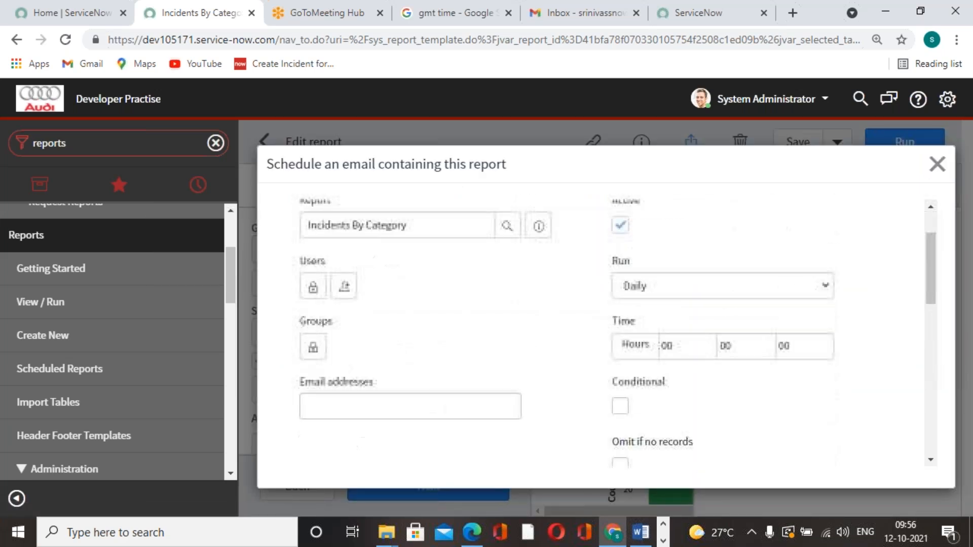
scroll(533, 400, up, 2)
scroll(532, 400, down, 3)
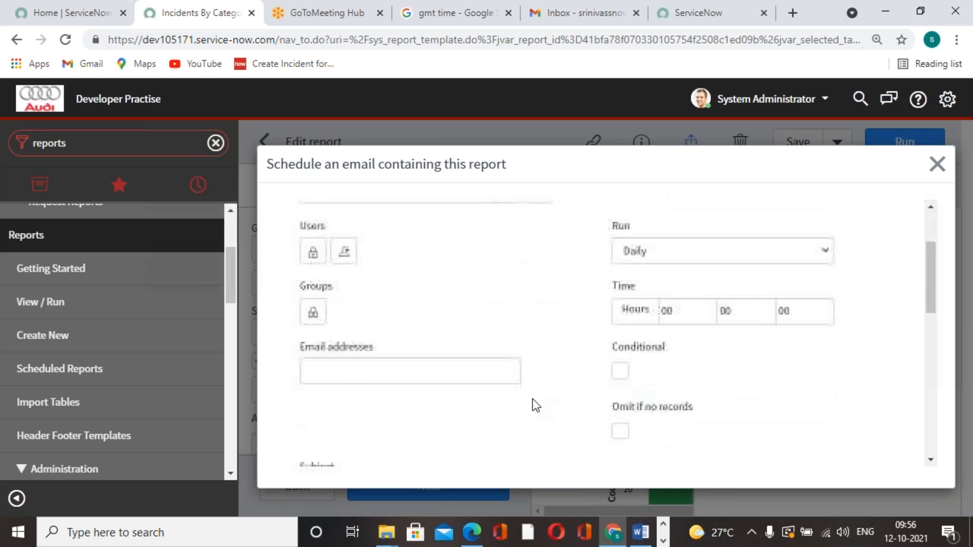
scroll(533, 399, down, 8)
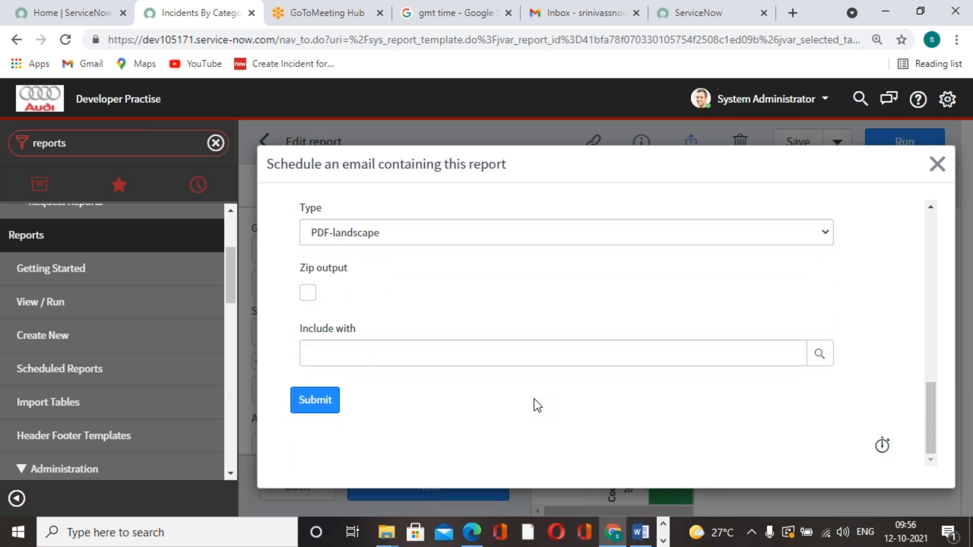
scroll(534, 399, up, 3)
scroll(534, 398, down, 3)
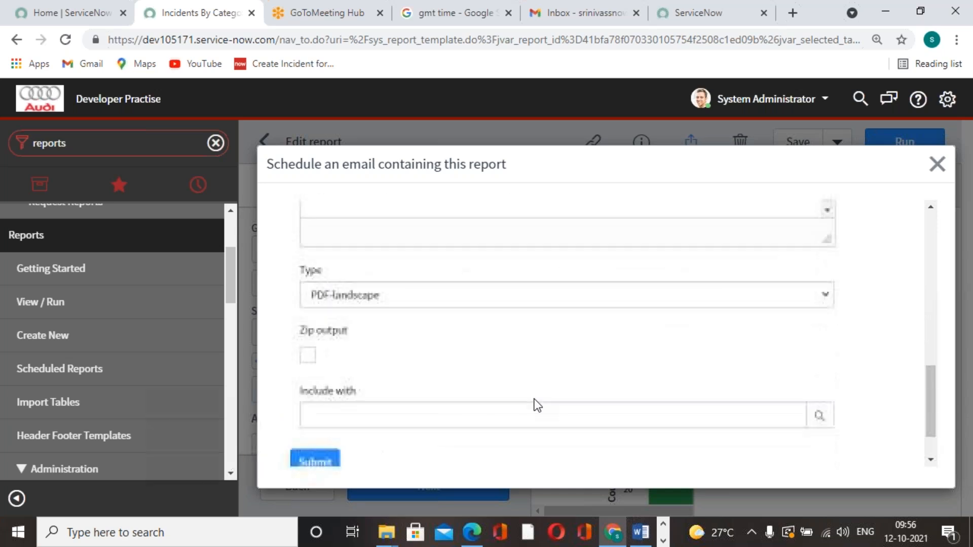
scroll(538, 406, up, 10)
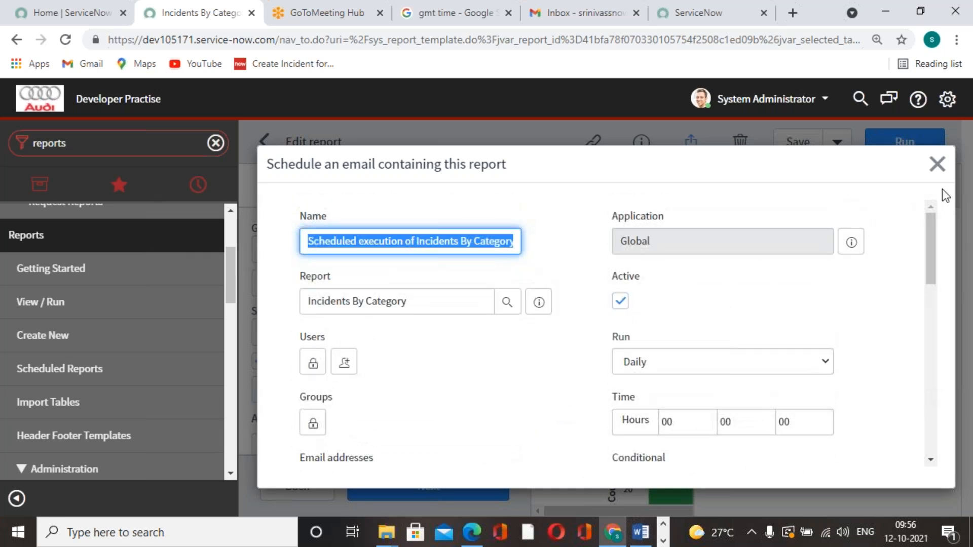
click(938, 164)
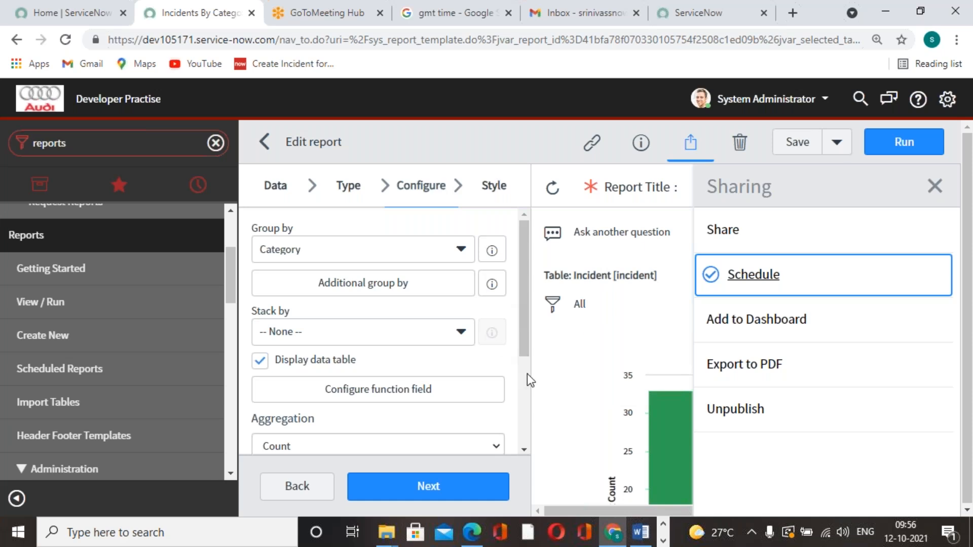
Unpublish the Incidents By Category report and publish it again
click(723, 422)
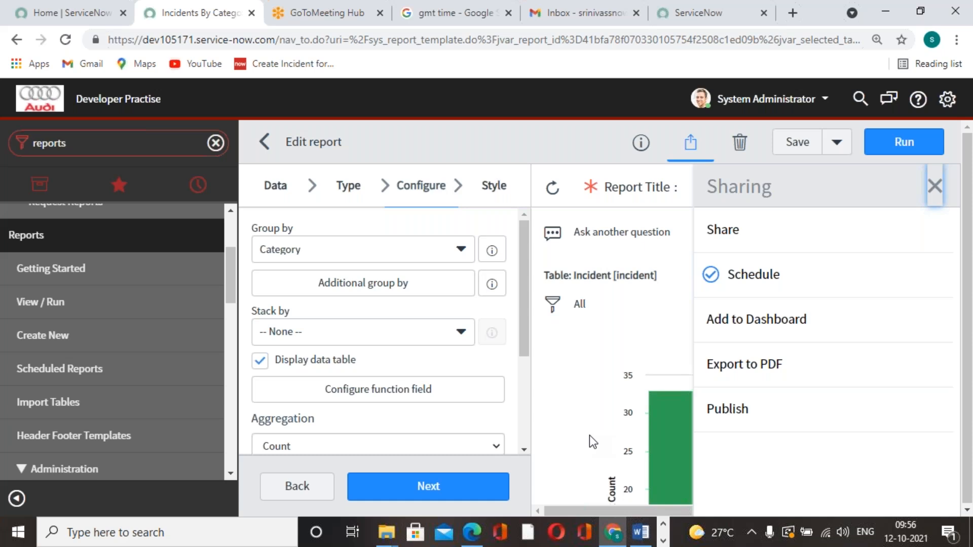
click(719, 422)
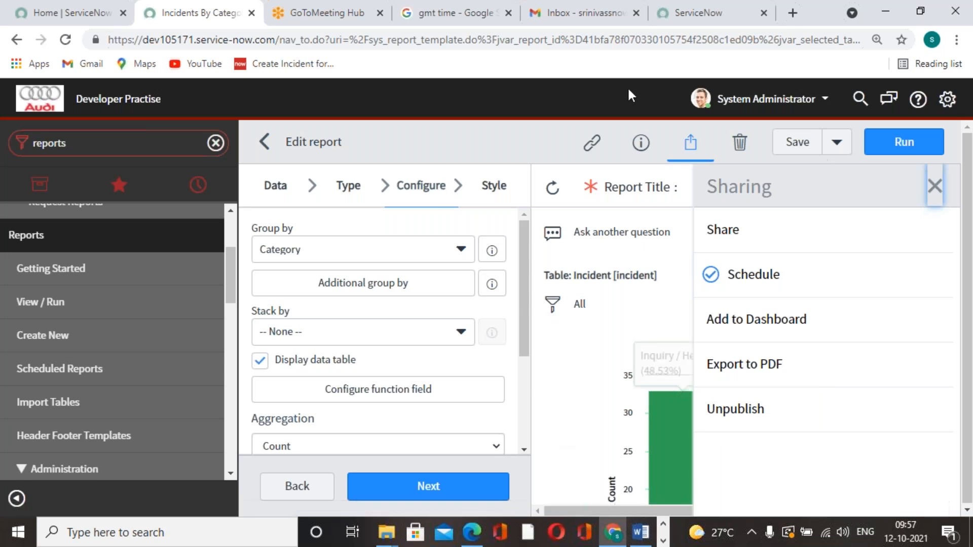
Change the report's visualization type to a donut chart, proceed to its configuration, and close the Sharing pane to view the chart
click(348, 185)
scroll(387, 406, down, 5)
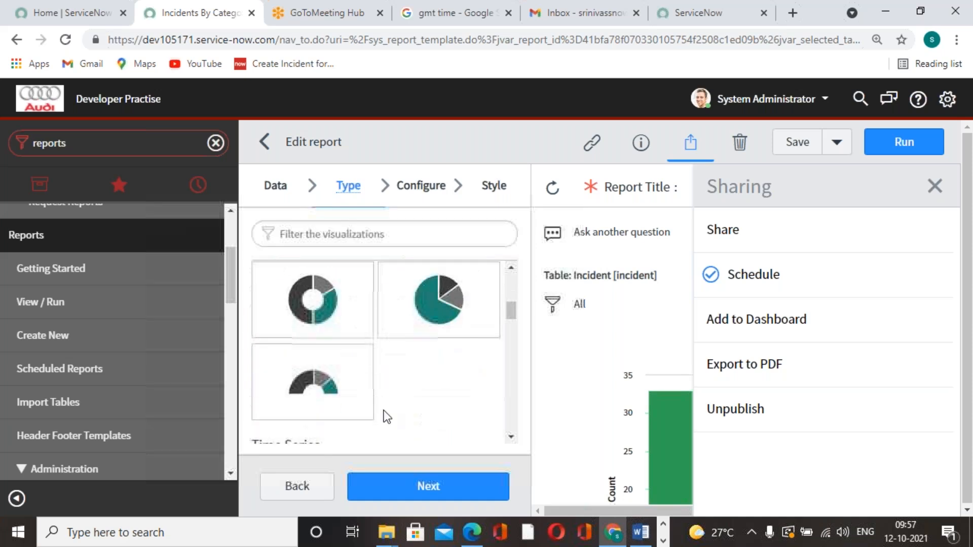
click(337, 339)
click(463, 495)
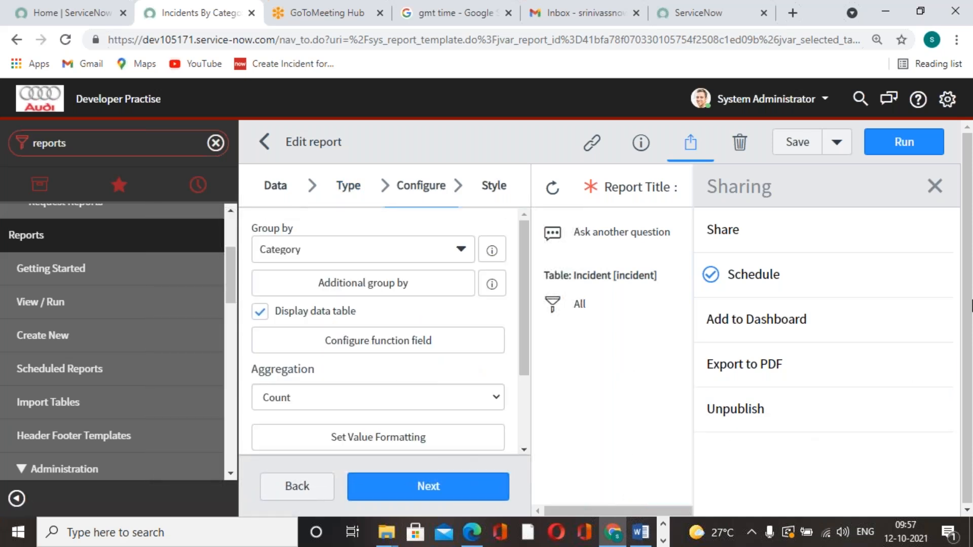
click(964, 204)
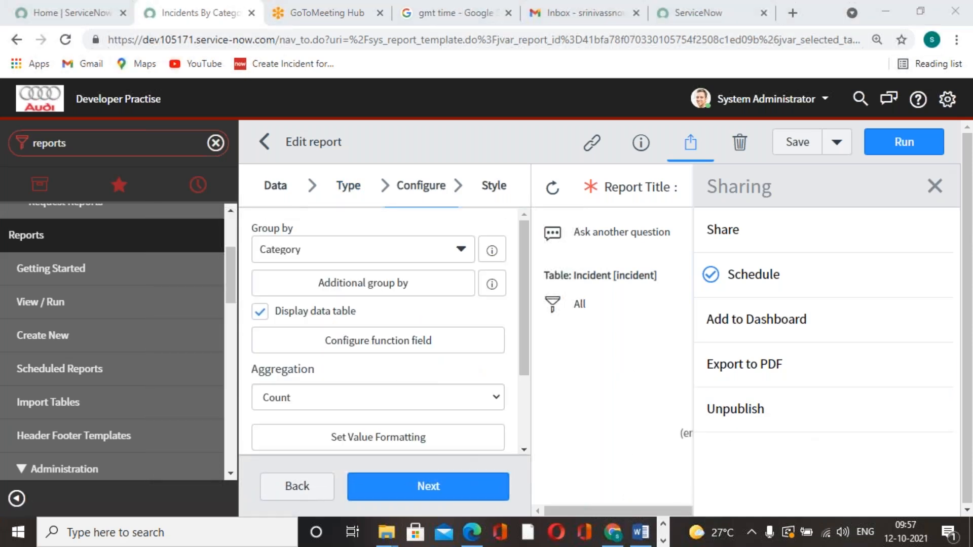
click(935, 186)
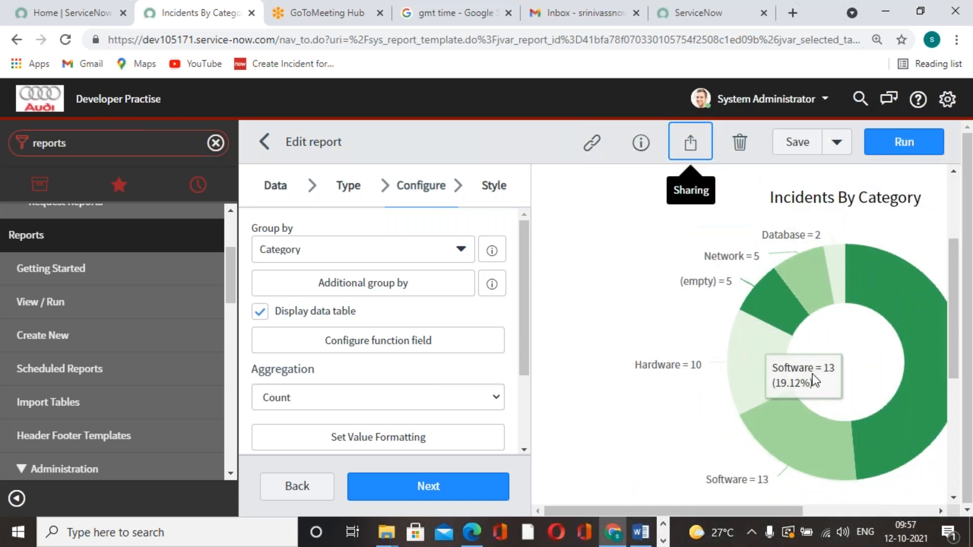
click(655, 22)
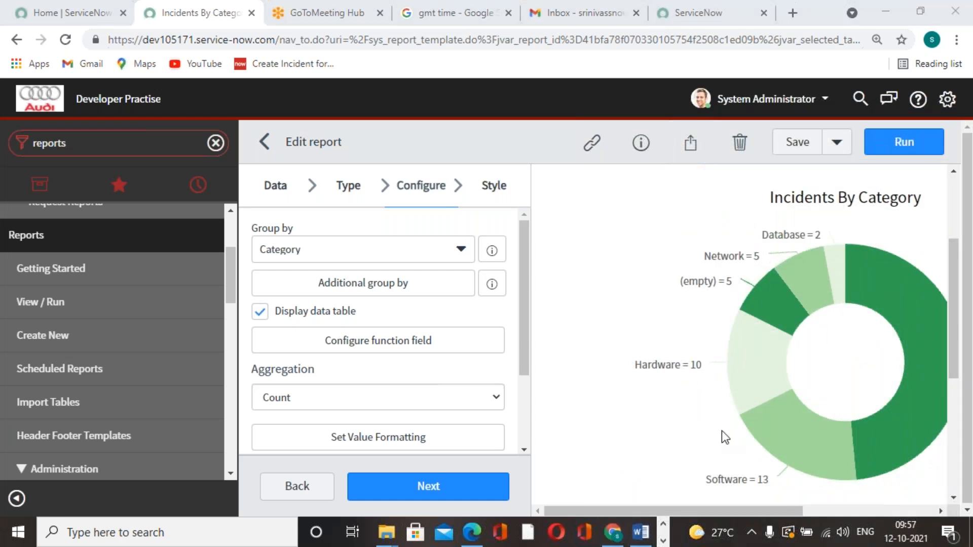